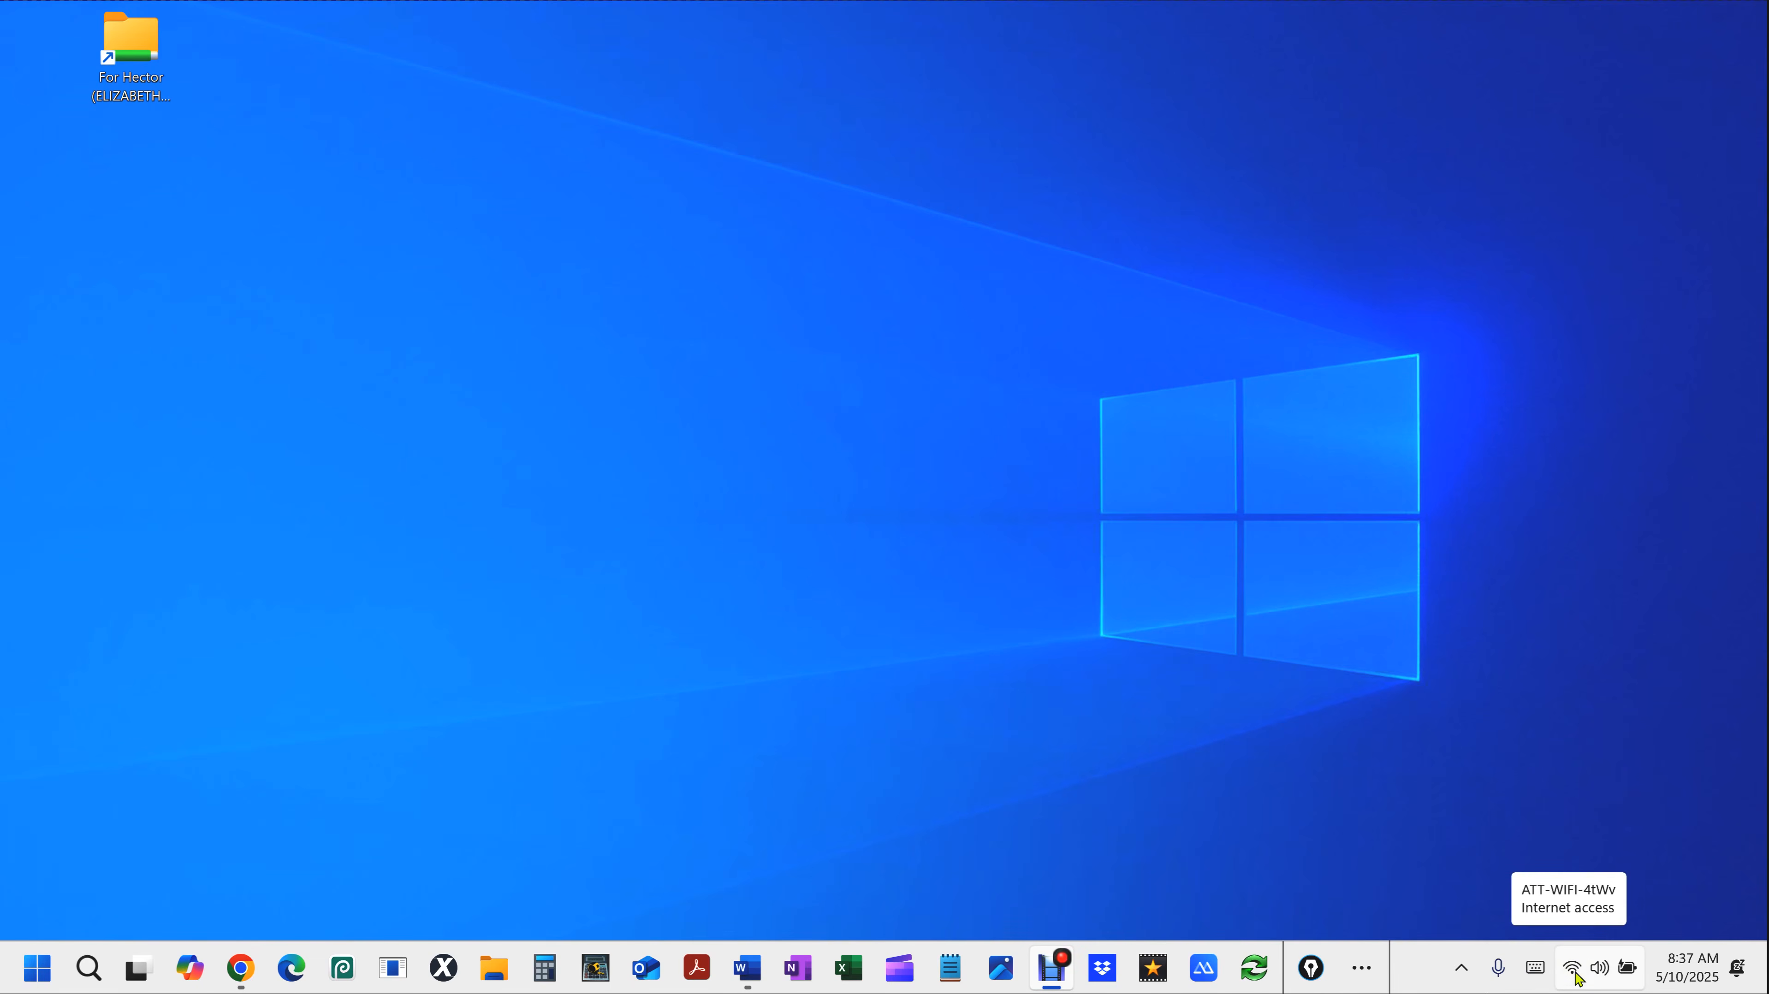
Open the properties of the connected Wi-Fi network and set its network profile type to Private network.
{"action": "left_click", "coordinate": [1575, 973]}
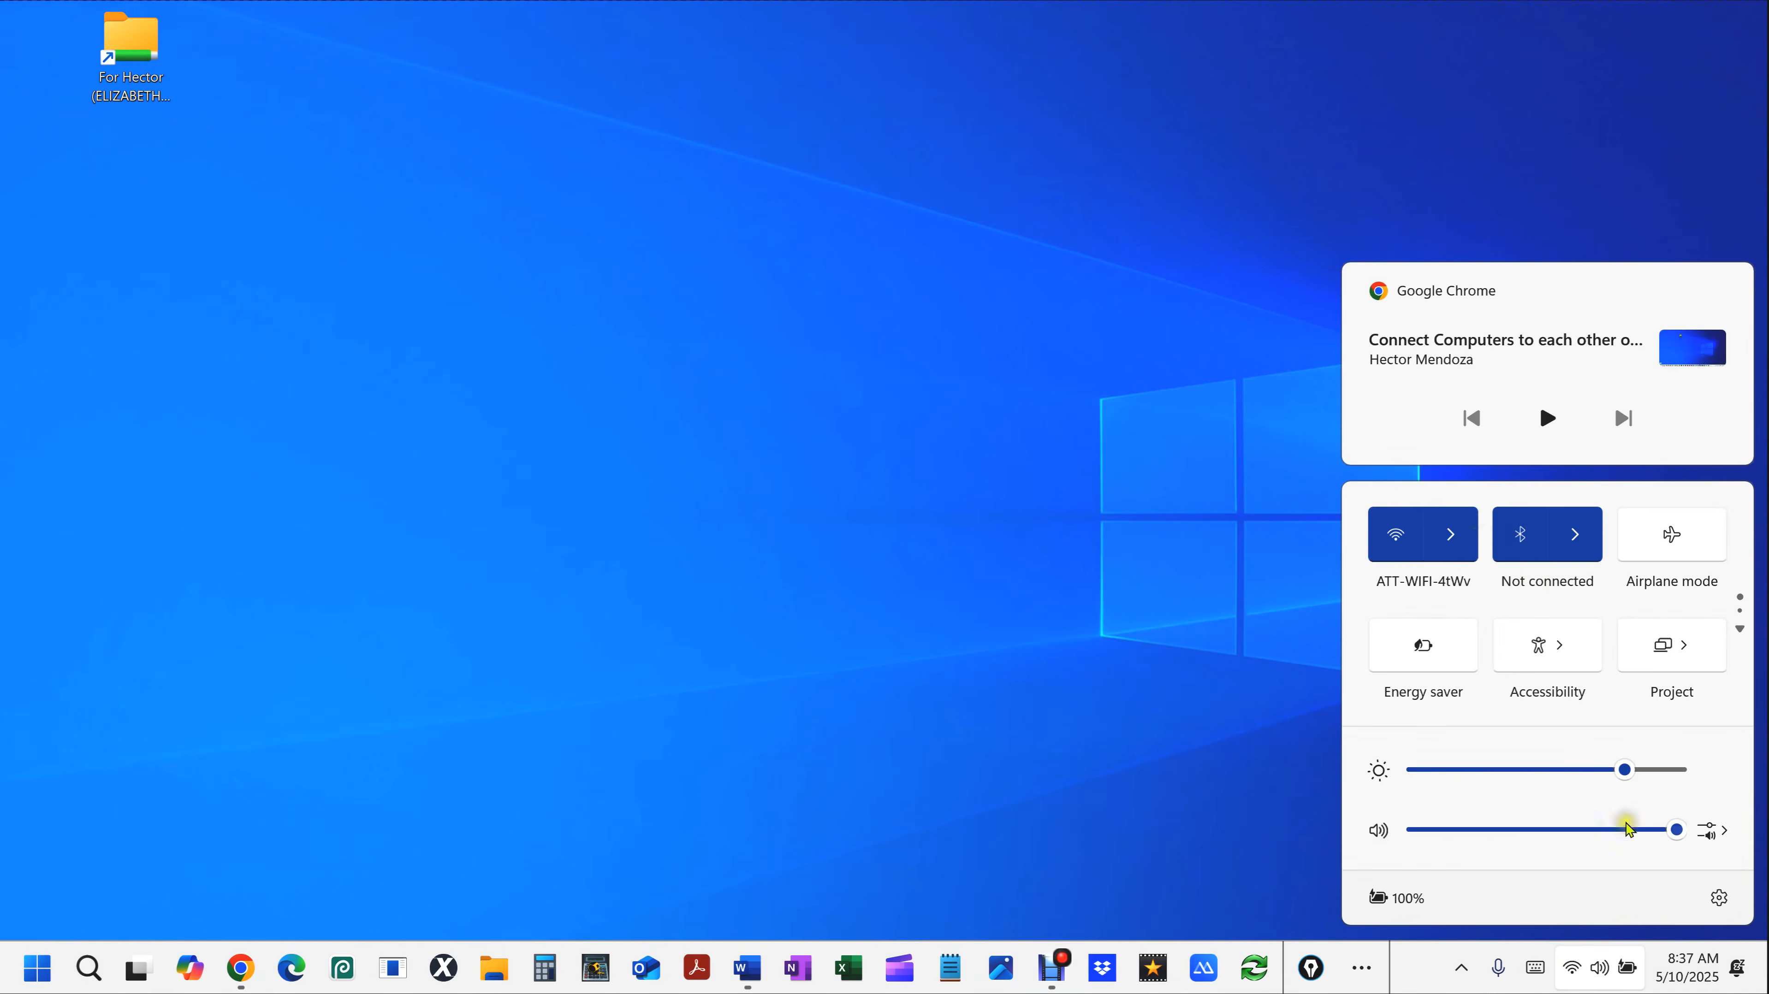
{"action": "left_click", "coordinate": [1451, 542]}
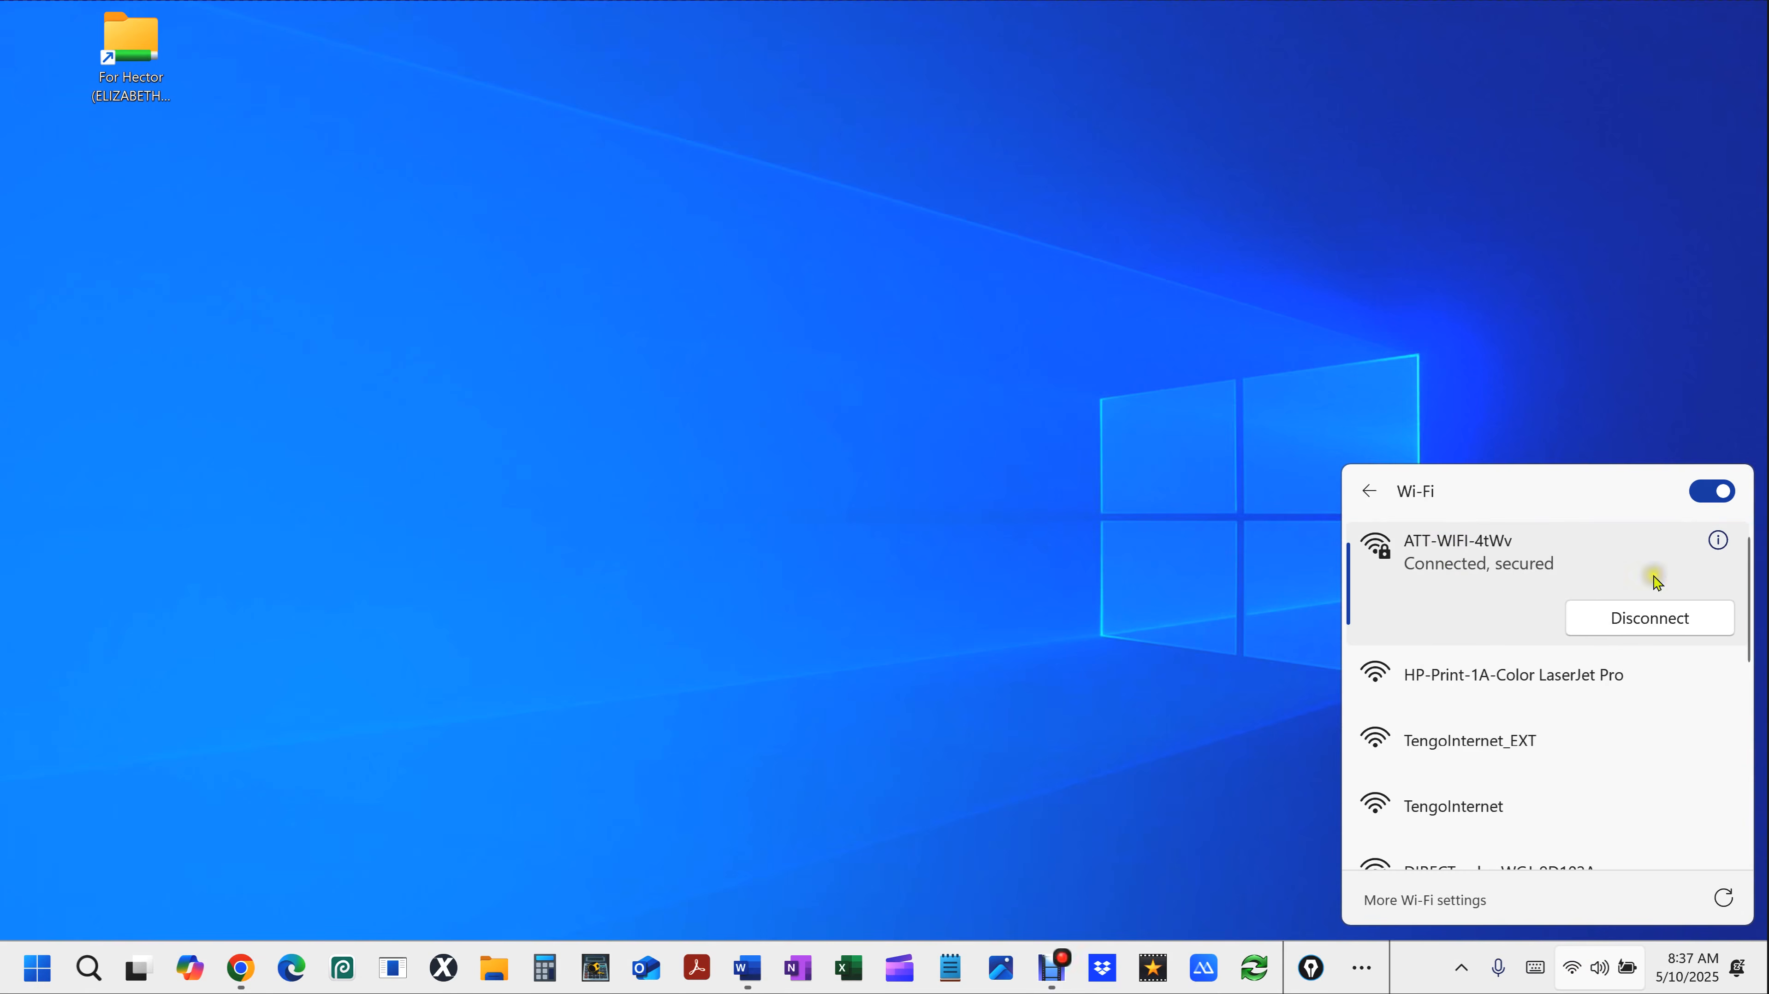
{"action": "left_click", "coordinate": [1720, 543]}
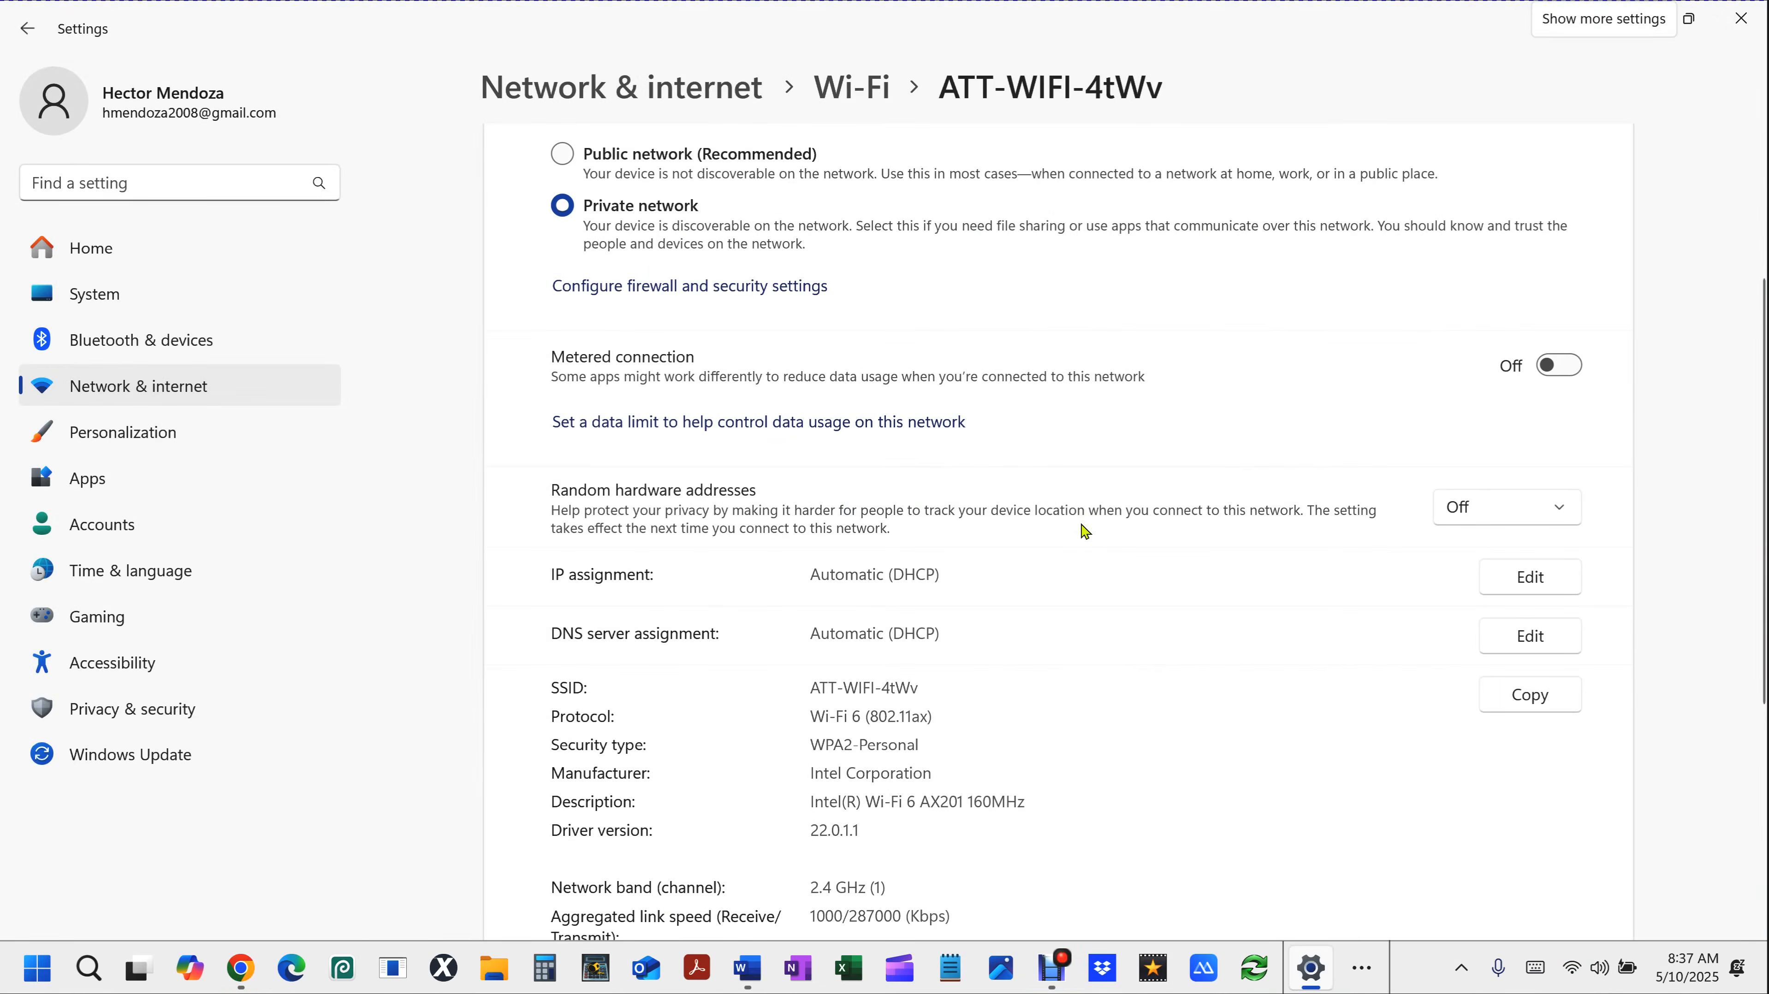
{"action": "scroll", "coordinate": [1080, 527], "scroll_direction": "up", "scroll_amount": 2}
{"action": "scroll", "coordinate": [1084, 530], "scroll_direction": "up", "scroll_amount": 2}
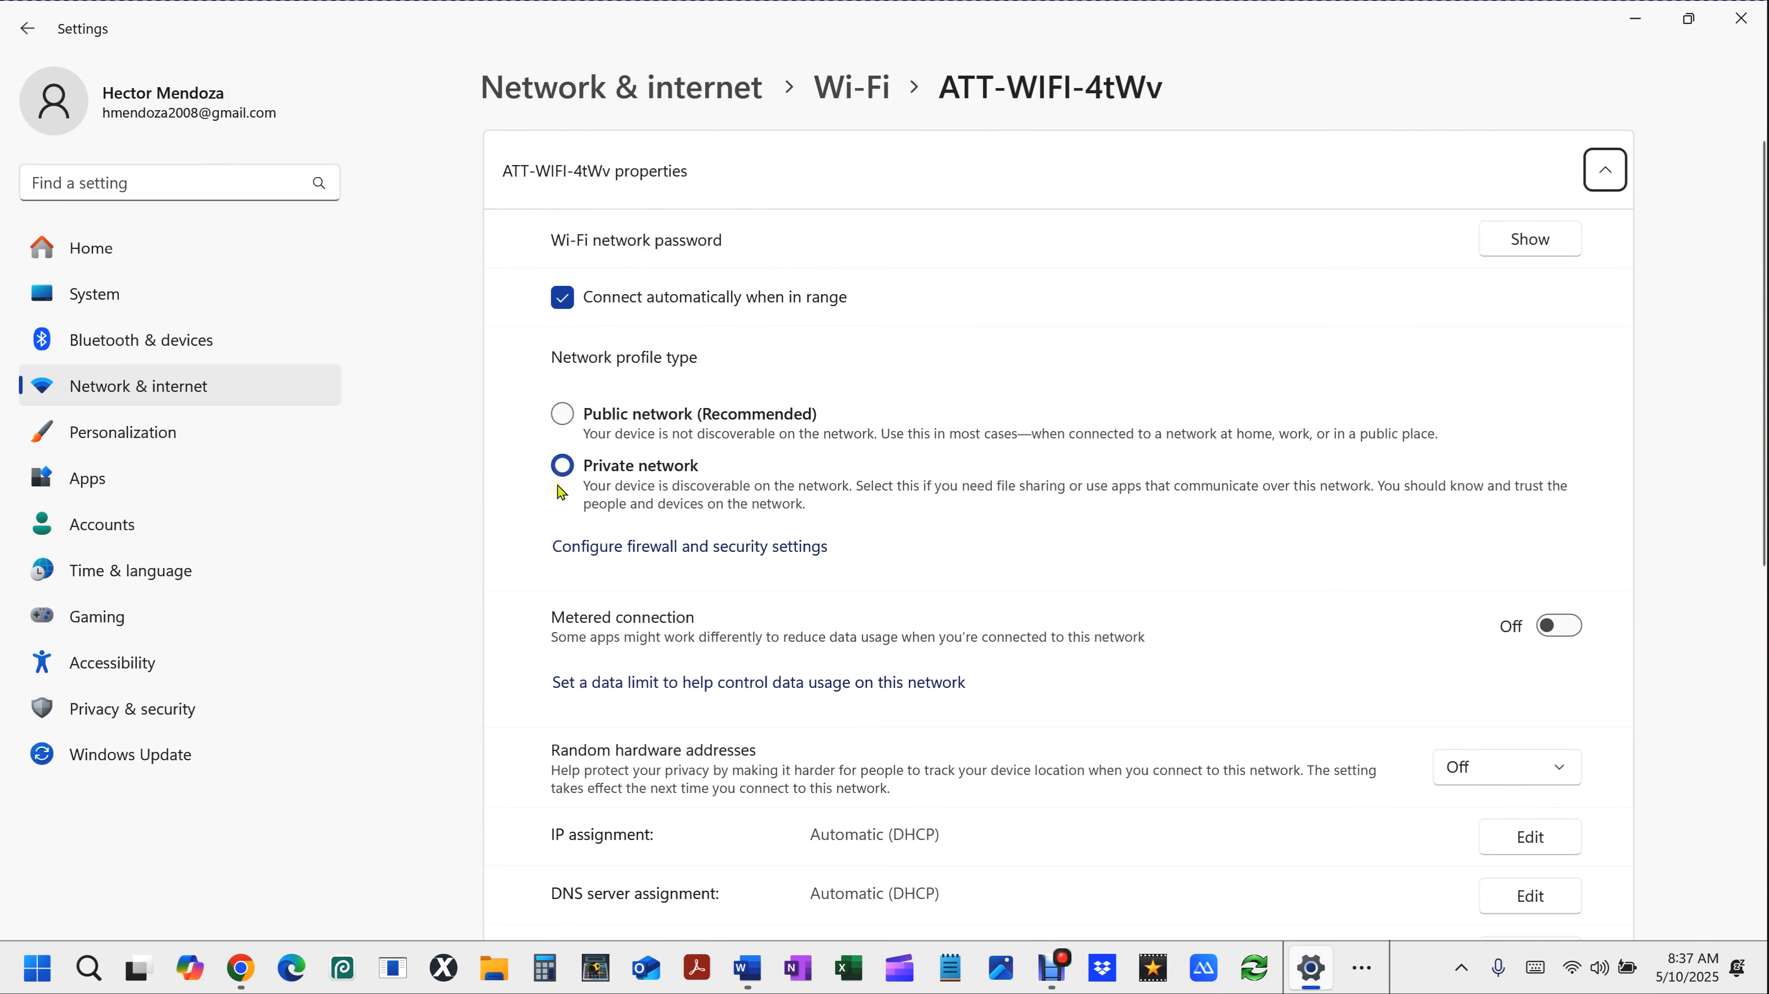
{"action": "left_click", "coordinate": [564, 466]}
{"action": "left_click", "coordinate": [562, 413]}
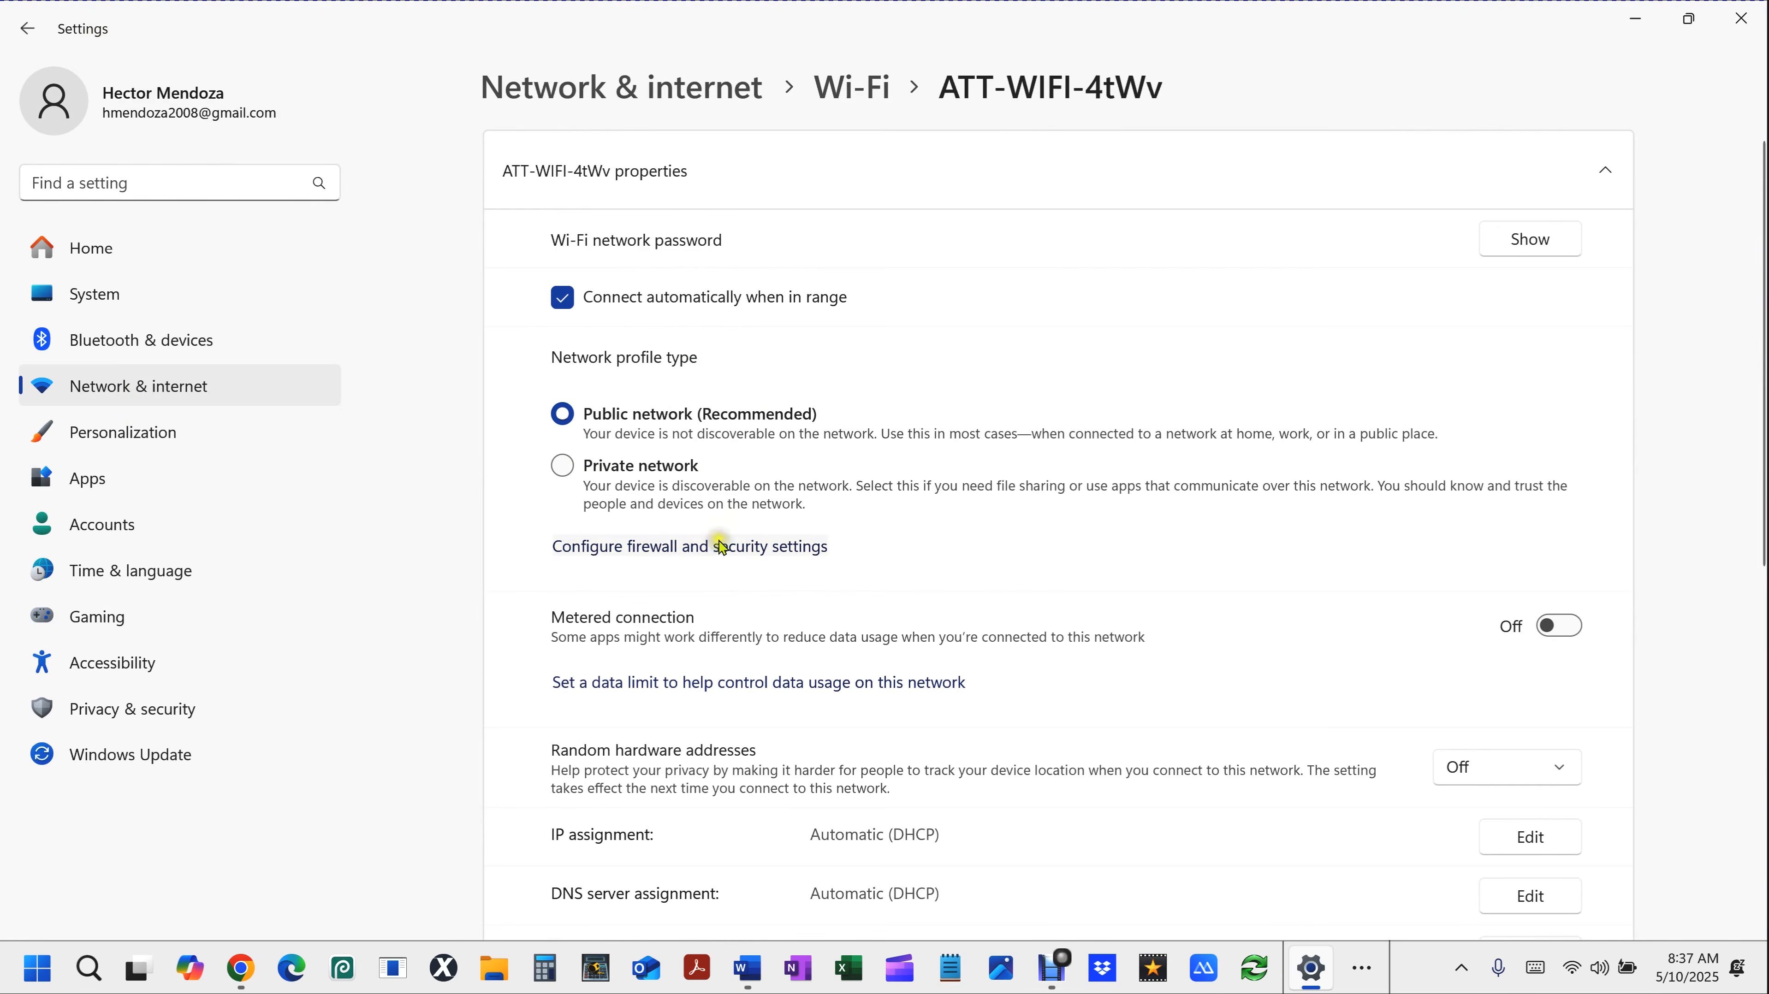
{"action": "left_click", "coordinate": [566, 471]}
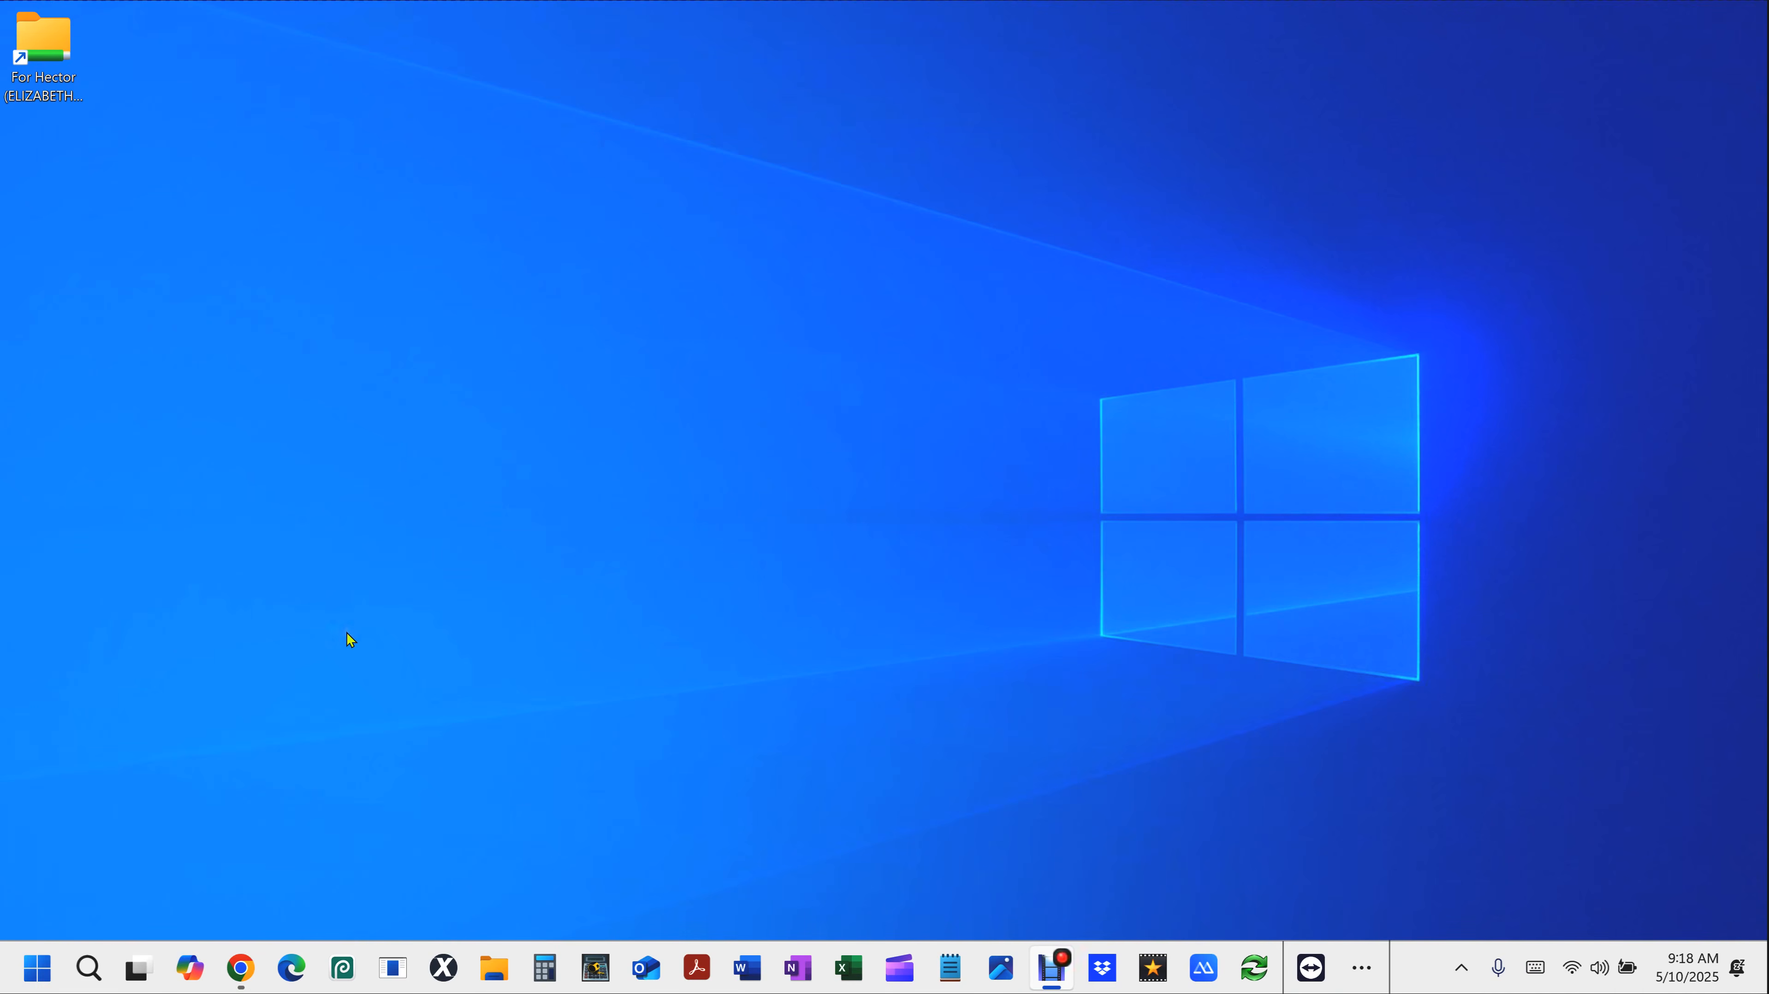
Open the About page in the Windows system settings to view the device specifications and PC name.
{"action": "left_click", "coordinate": [37, 969]}
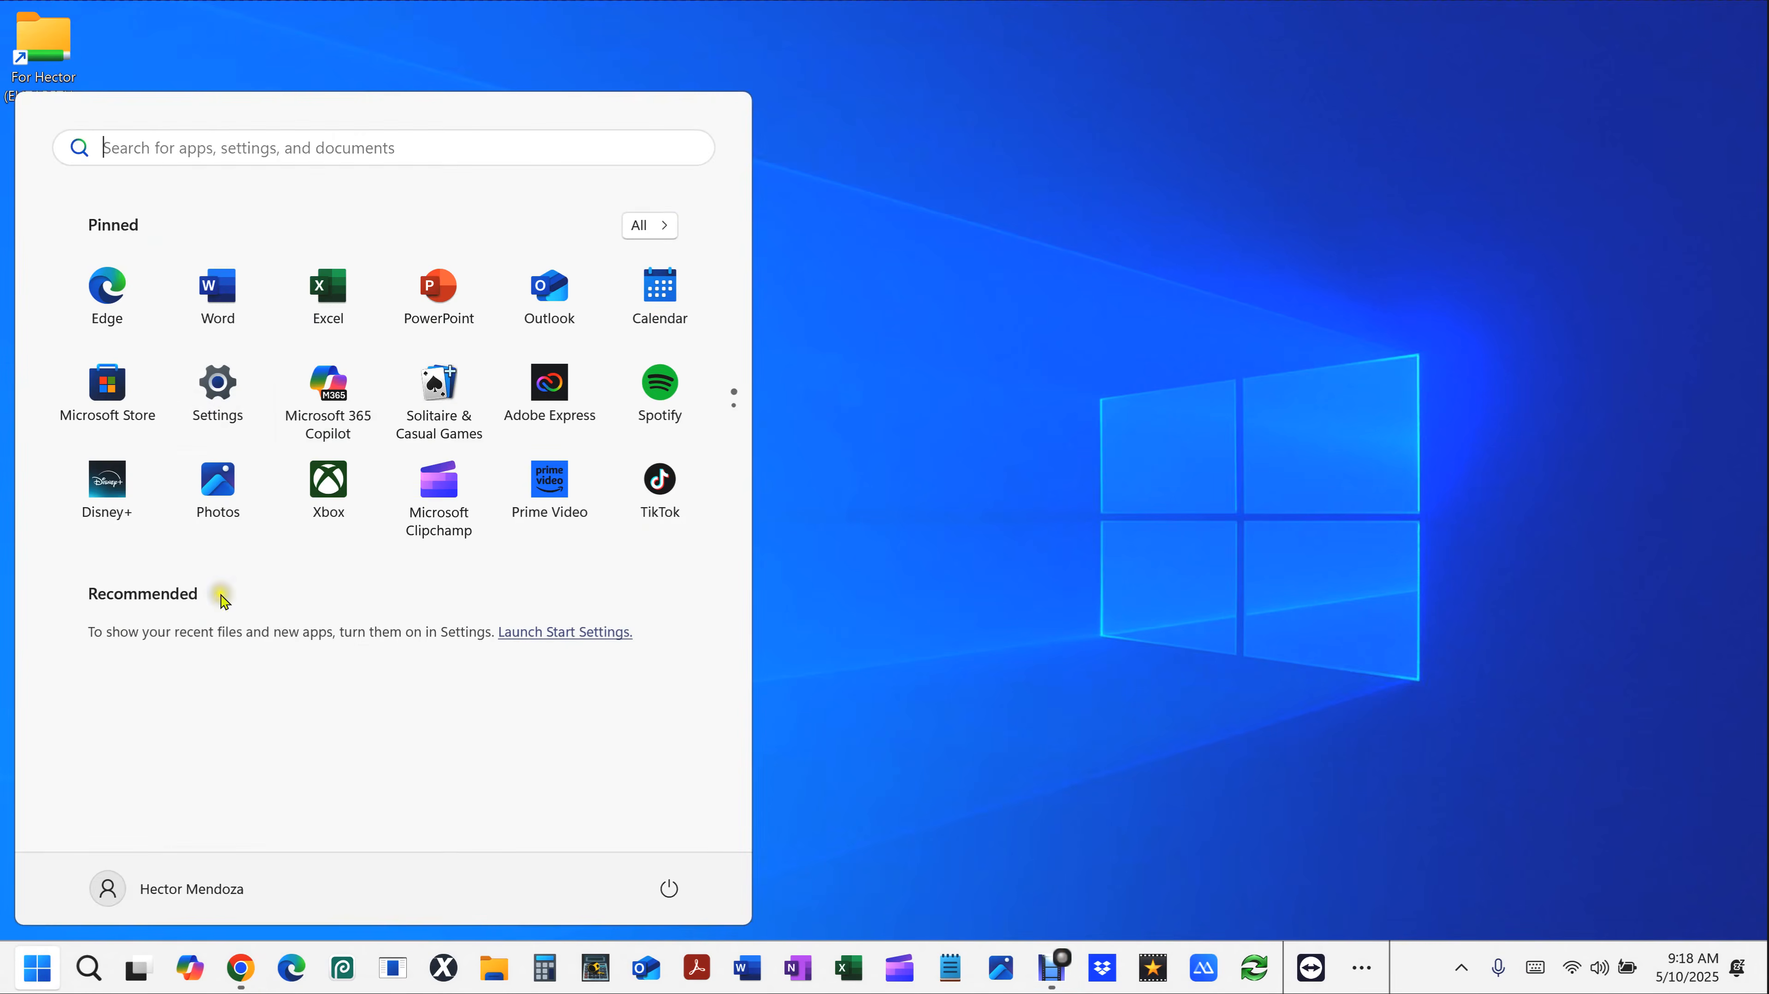
{"action": "left_click", "coordinate": [224, 400]}
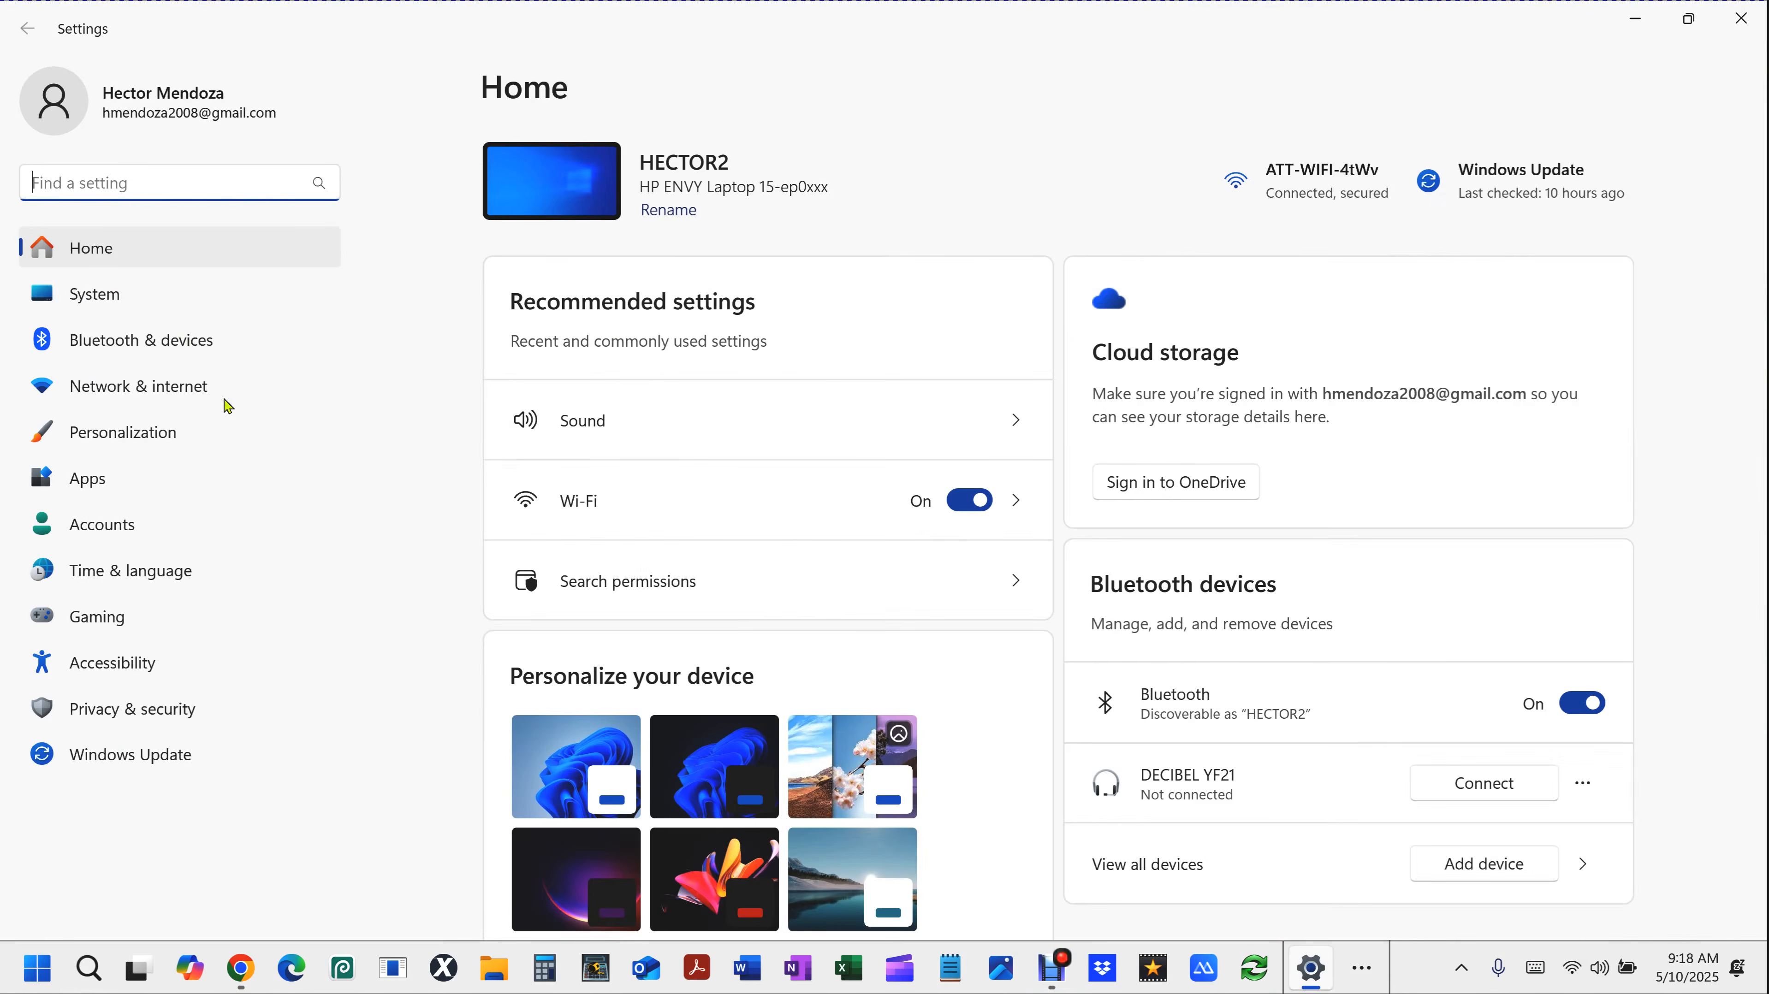
{"action": "left_click", "coordinate": [100, 293]}
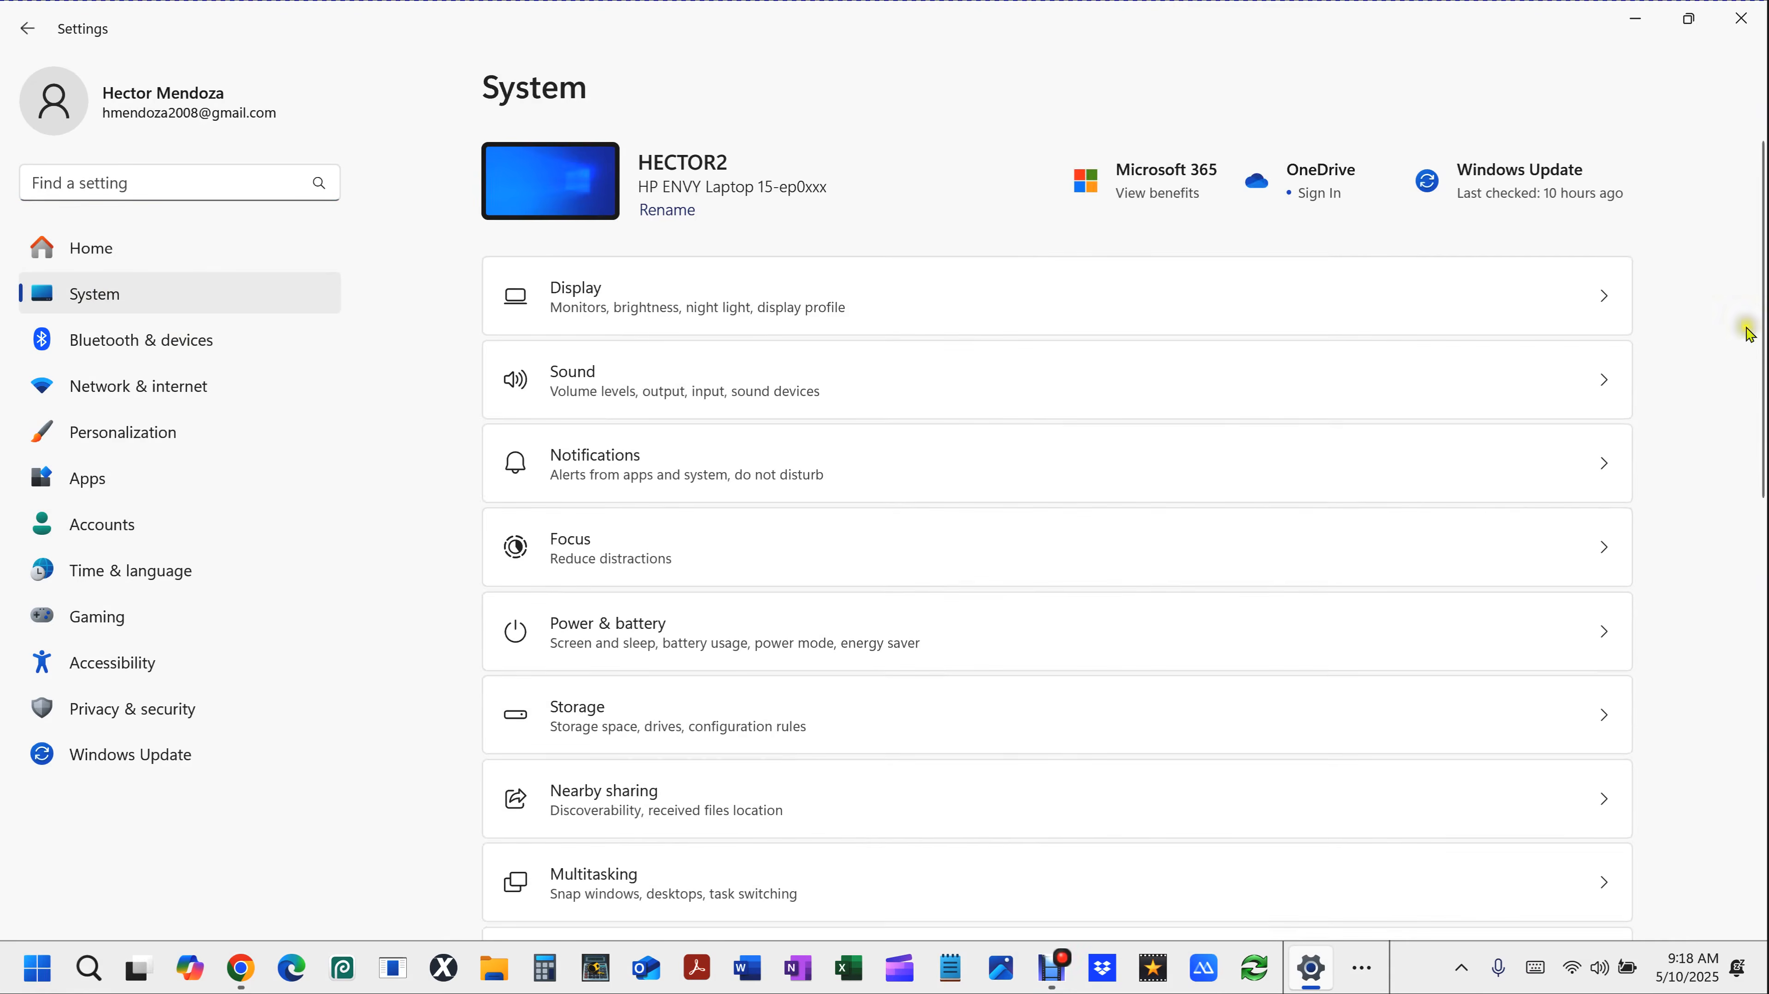
{"action": "scroll", "coordinate": [1751, 344], "scroll_direction": "down", "scroll_amount": 10}
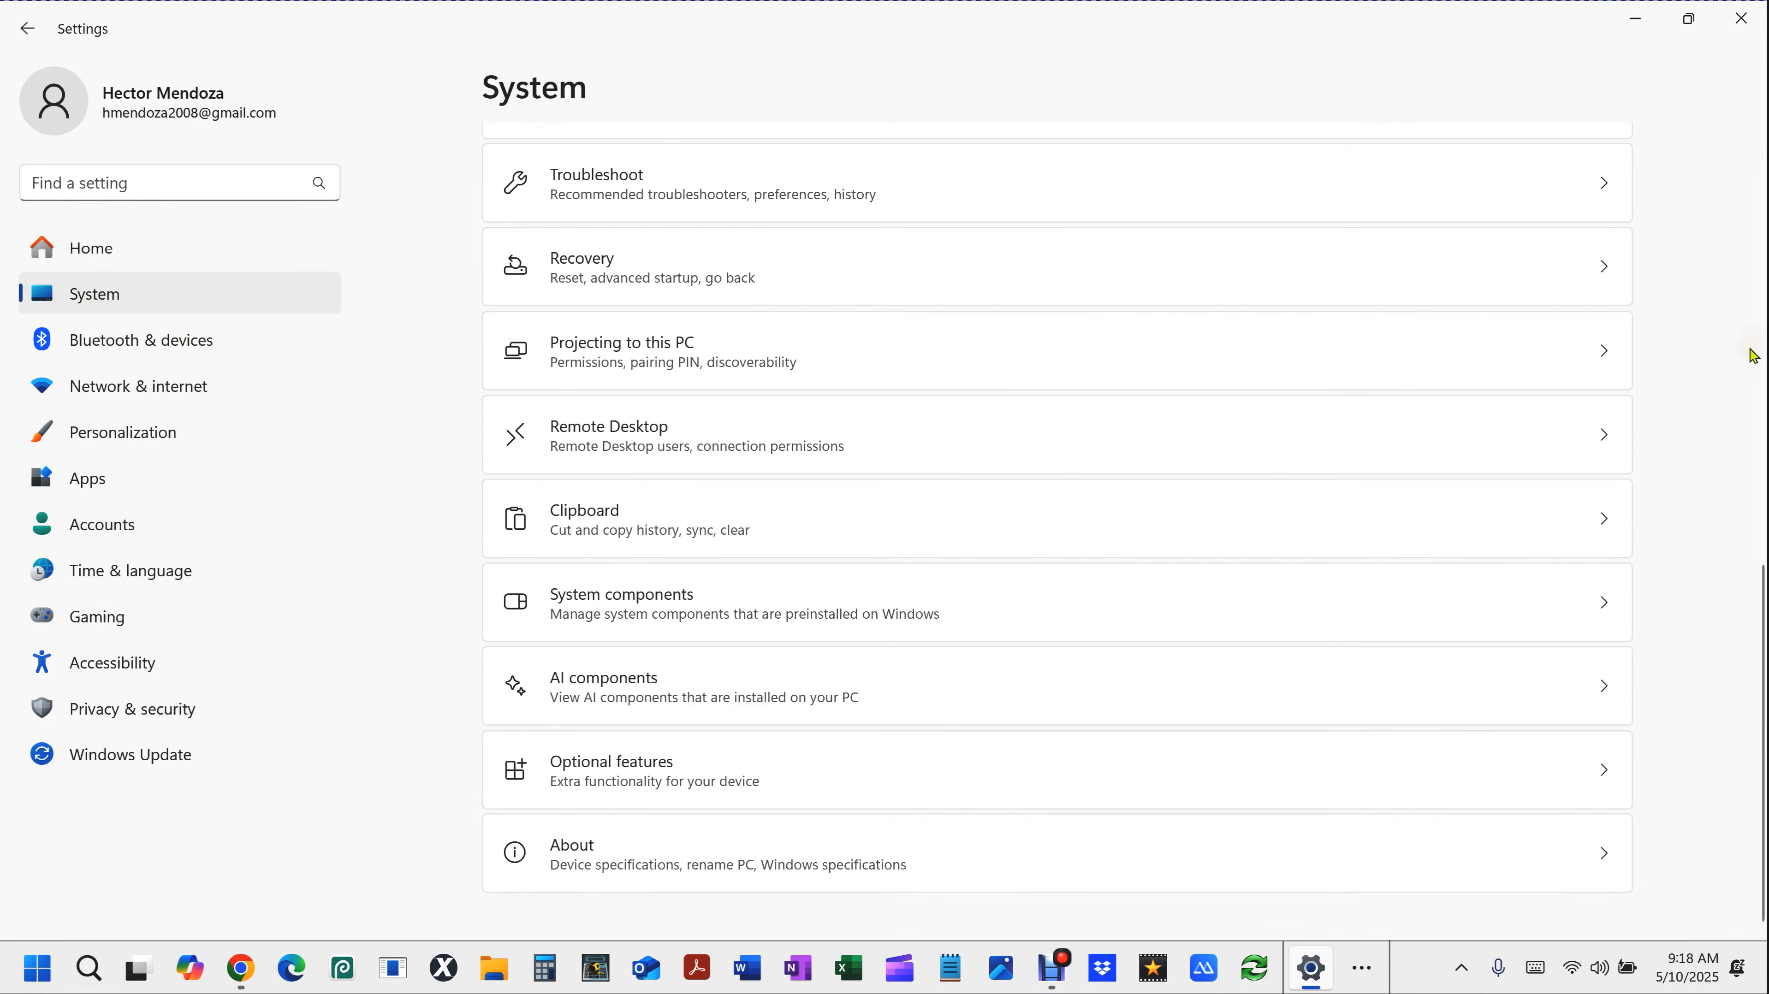
{"action": "left_click", "coordinate": [593, 876]}
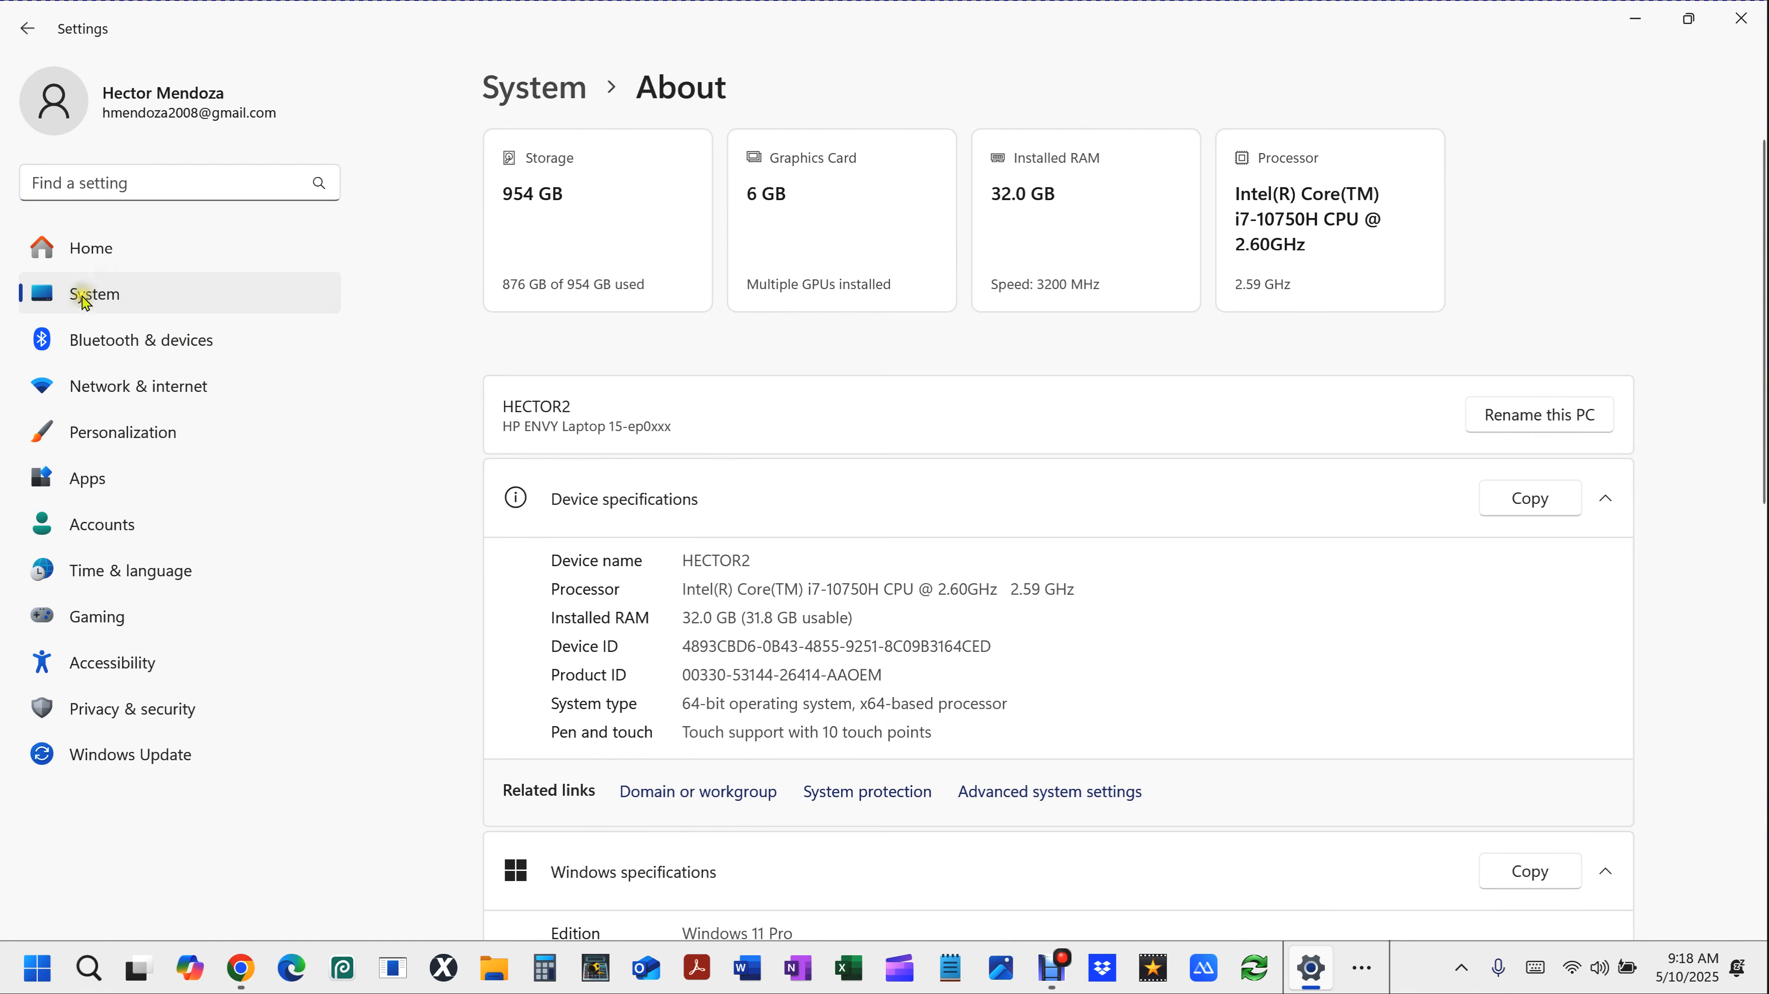
Return to the System settings list and reopen the About page.
{"action": "left_click", "coordinate": [128, 298]}
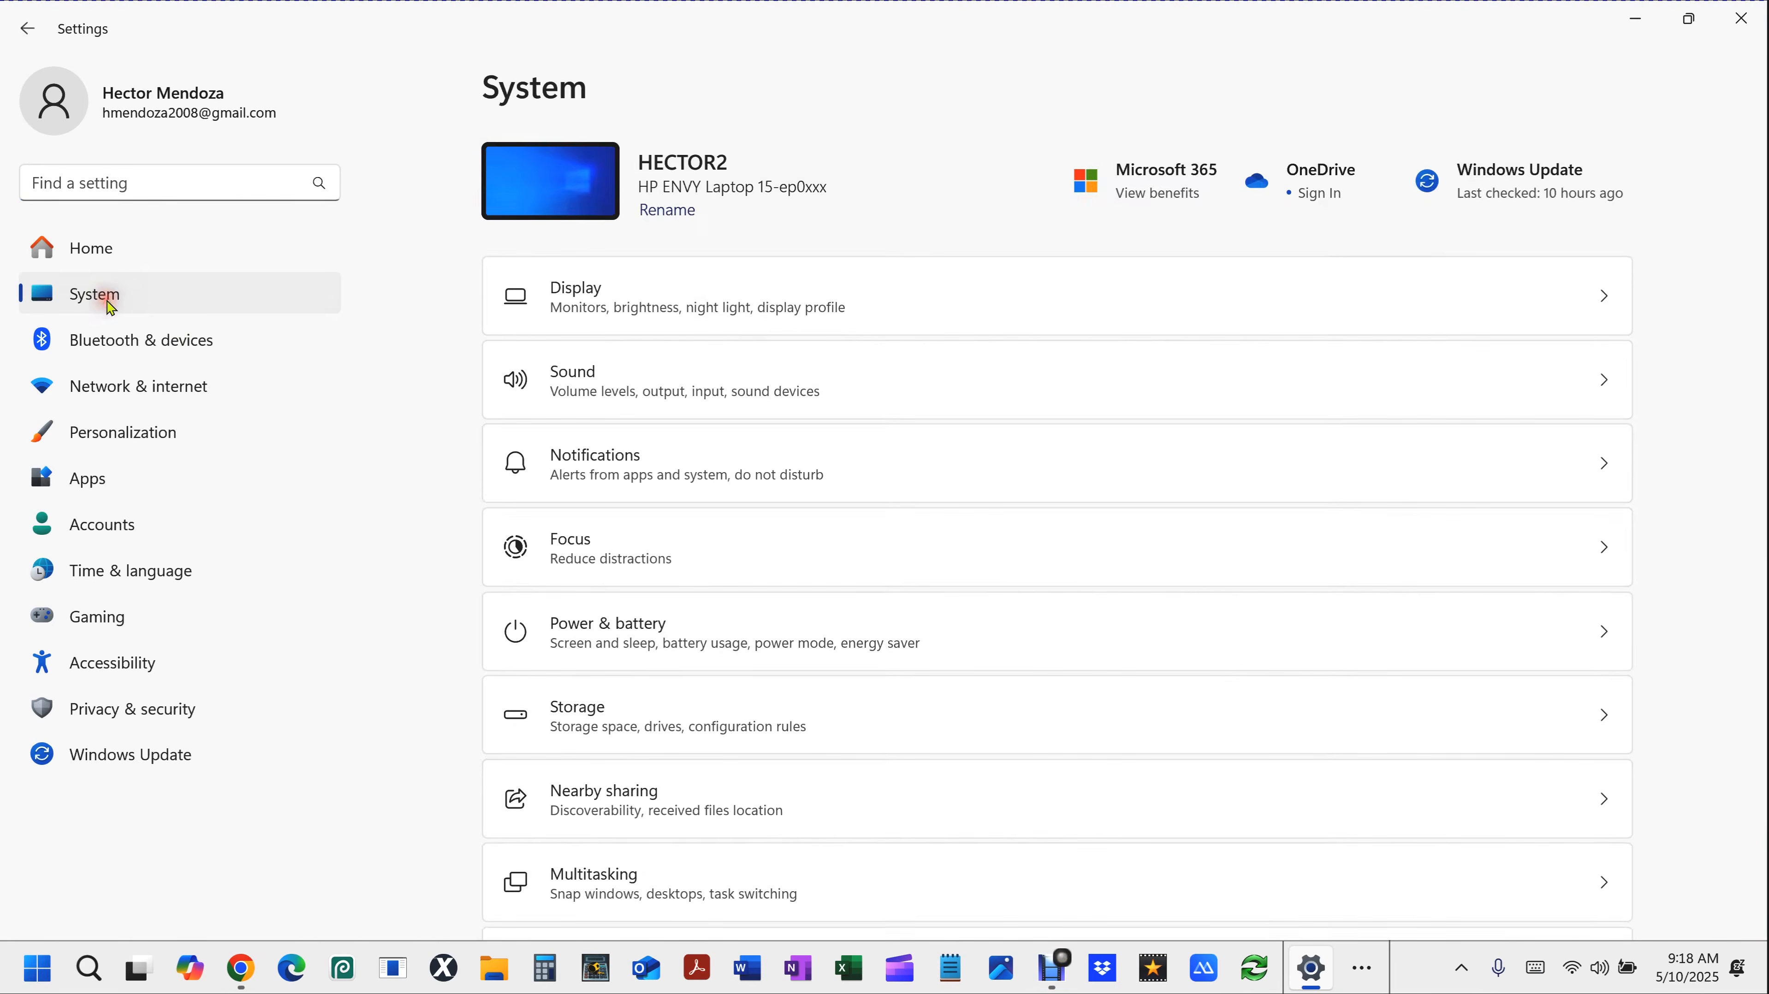
{"action": "scroll", "coordinate": [1238, 550], "scroll_direction": "down", "scroll_amount": 5}
{"action": "scroll", "coordinate": [1235, 557], "scroll_direction": "down", "scroll_amount": 8}
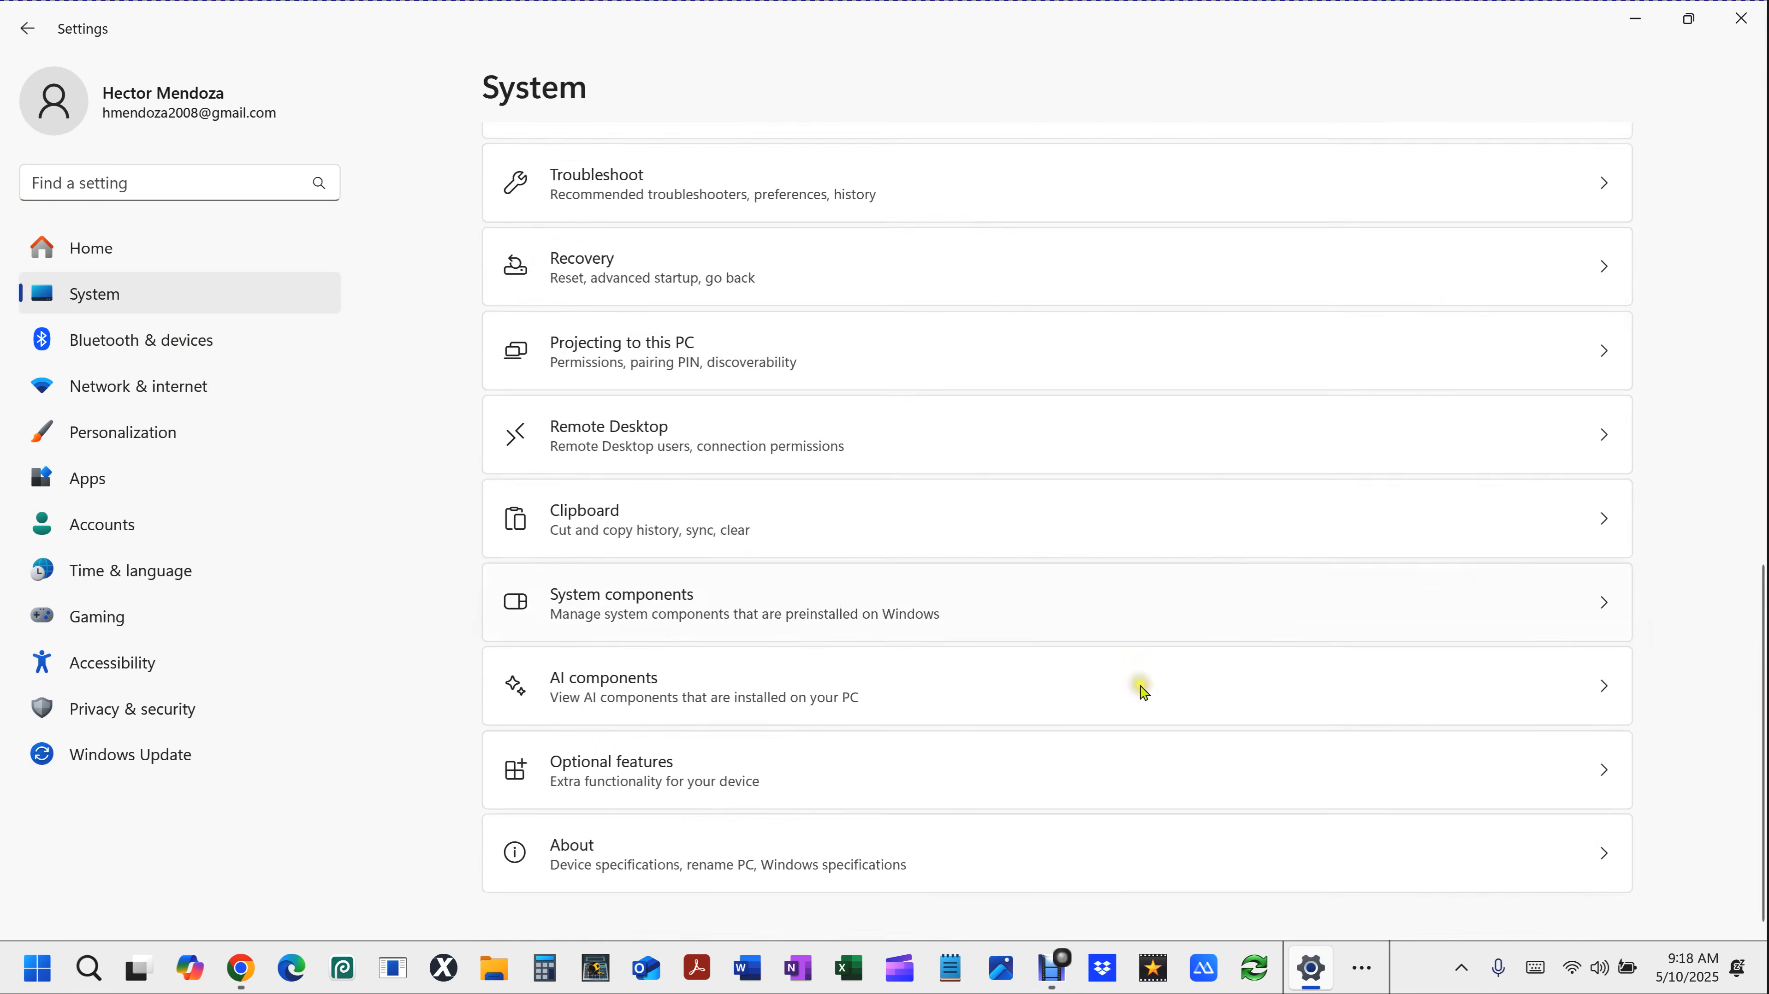
{"action": "left_click", "coordinate": [588, 855]}
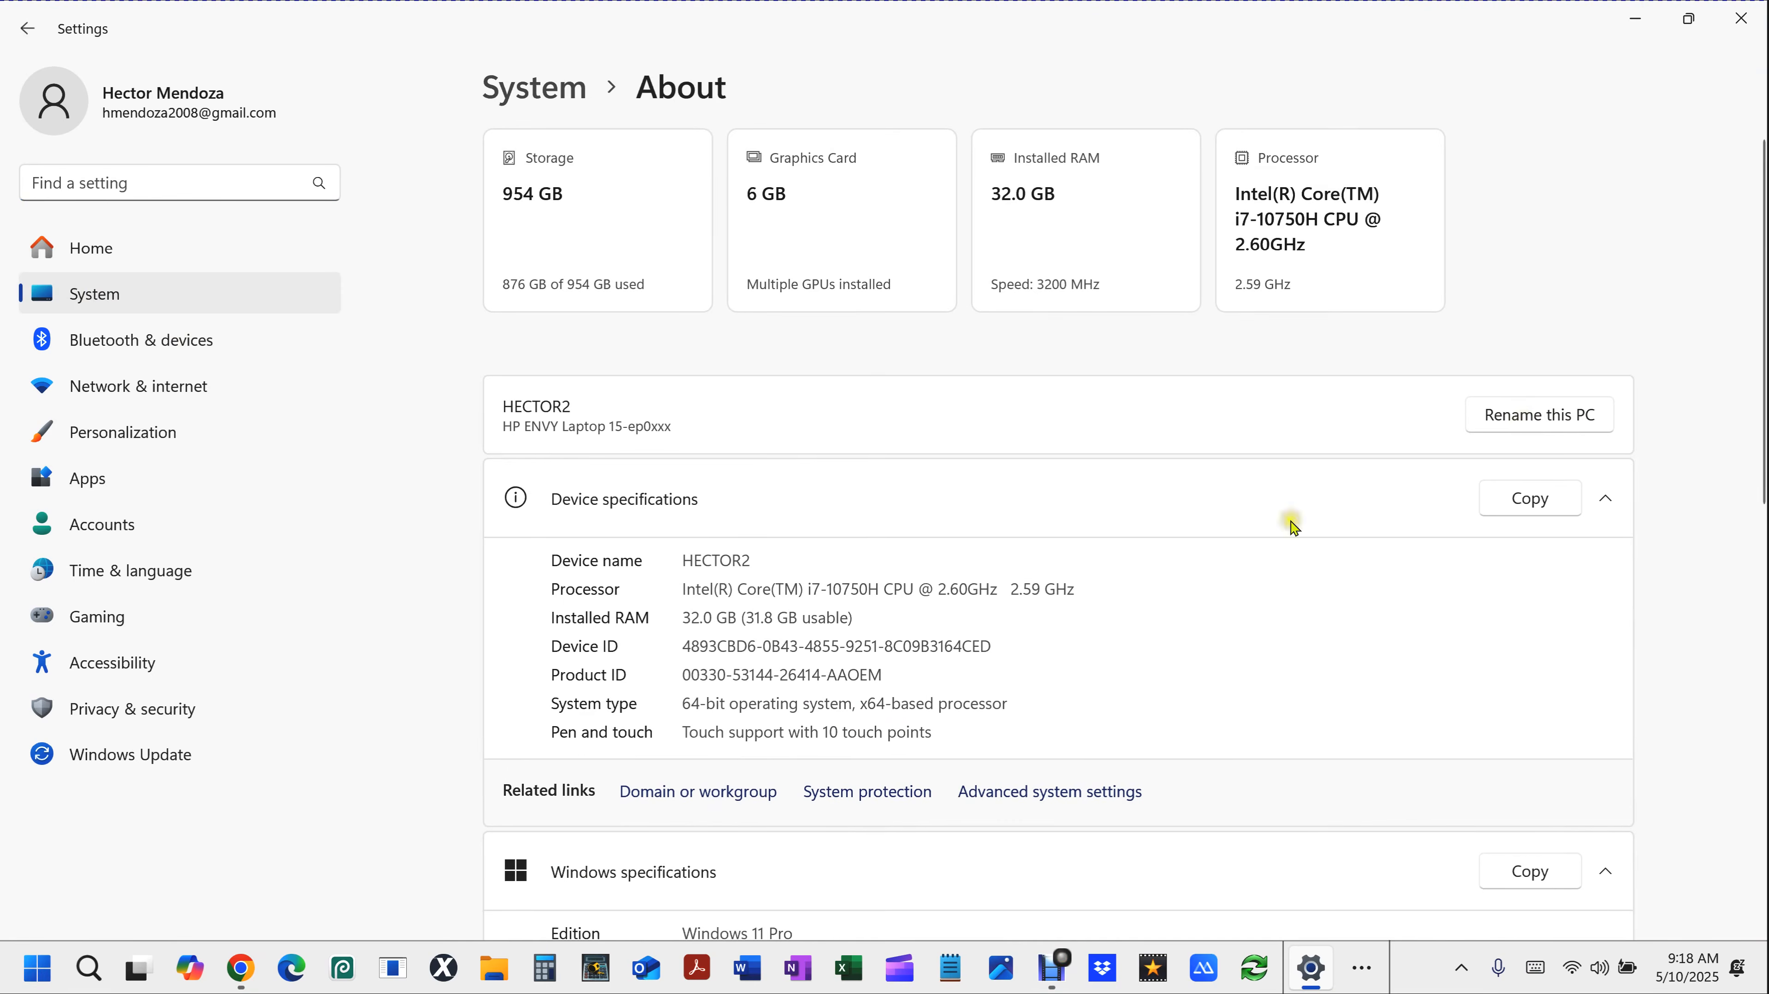
Bring up the dialog for renaming this PC, dismiss it without entering a name, and close Settings.
{"action": "left_click", "coordinate": [1522, 423]}
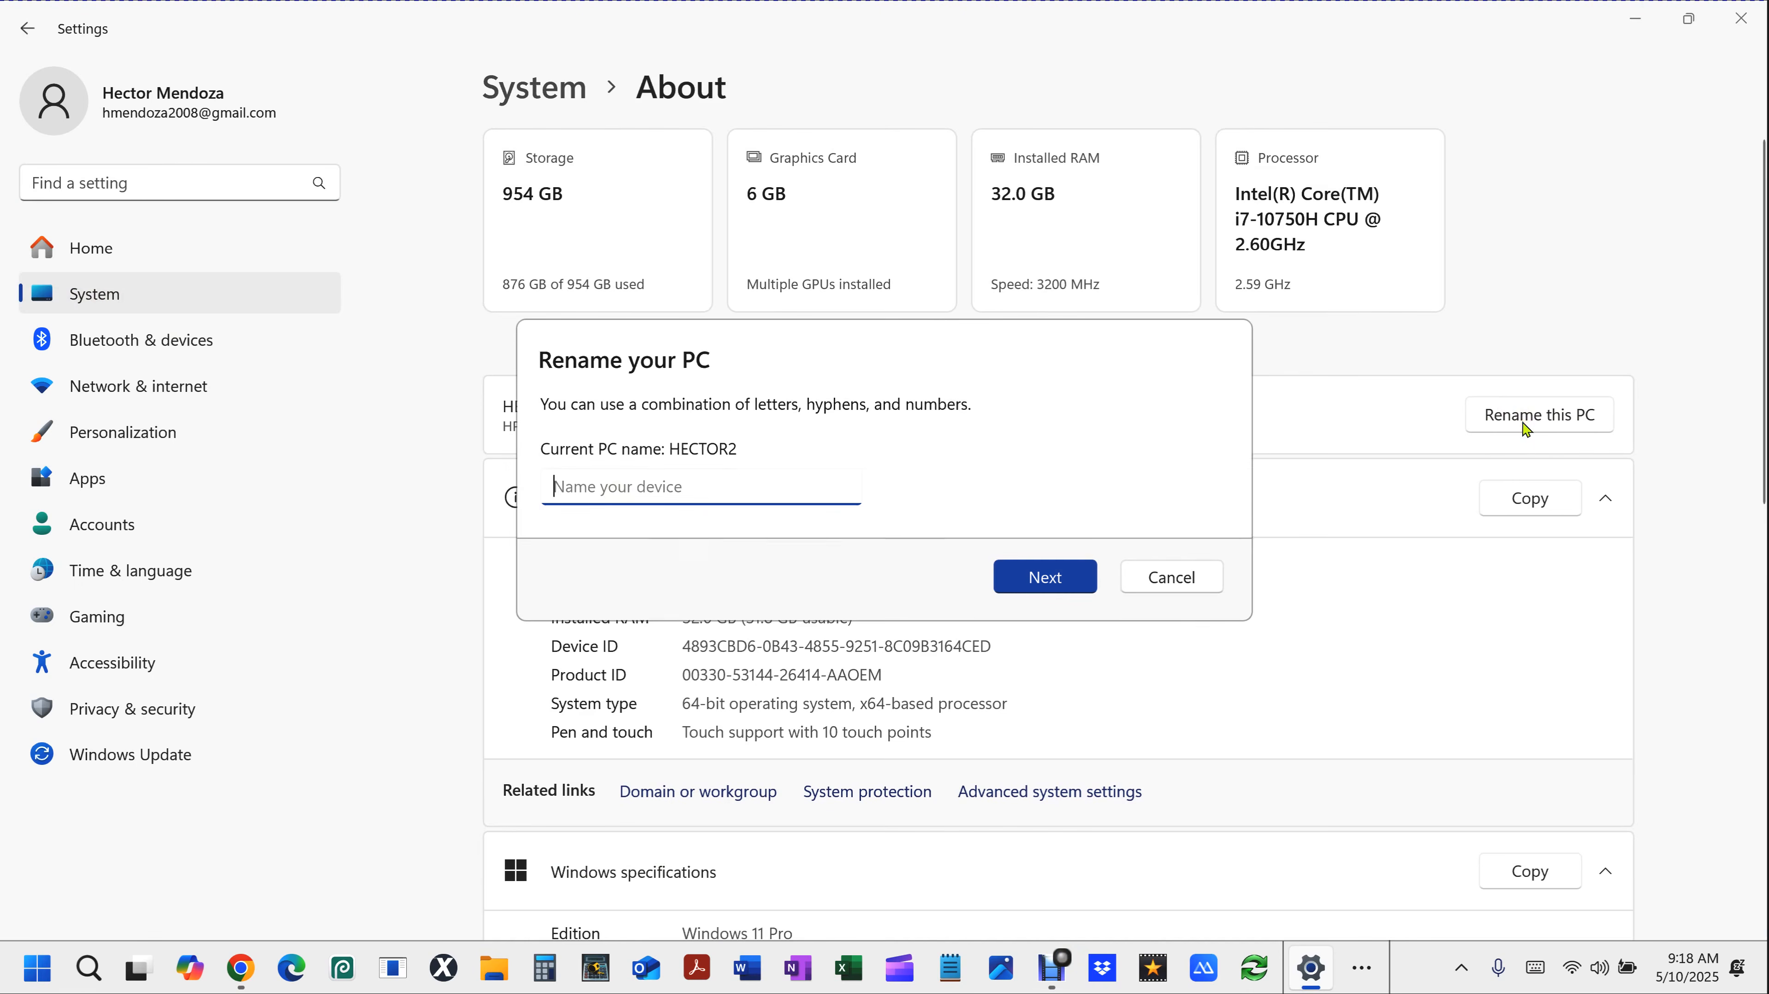
{"action": "left_click", "coordinate": [615, 493]}
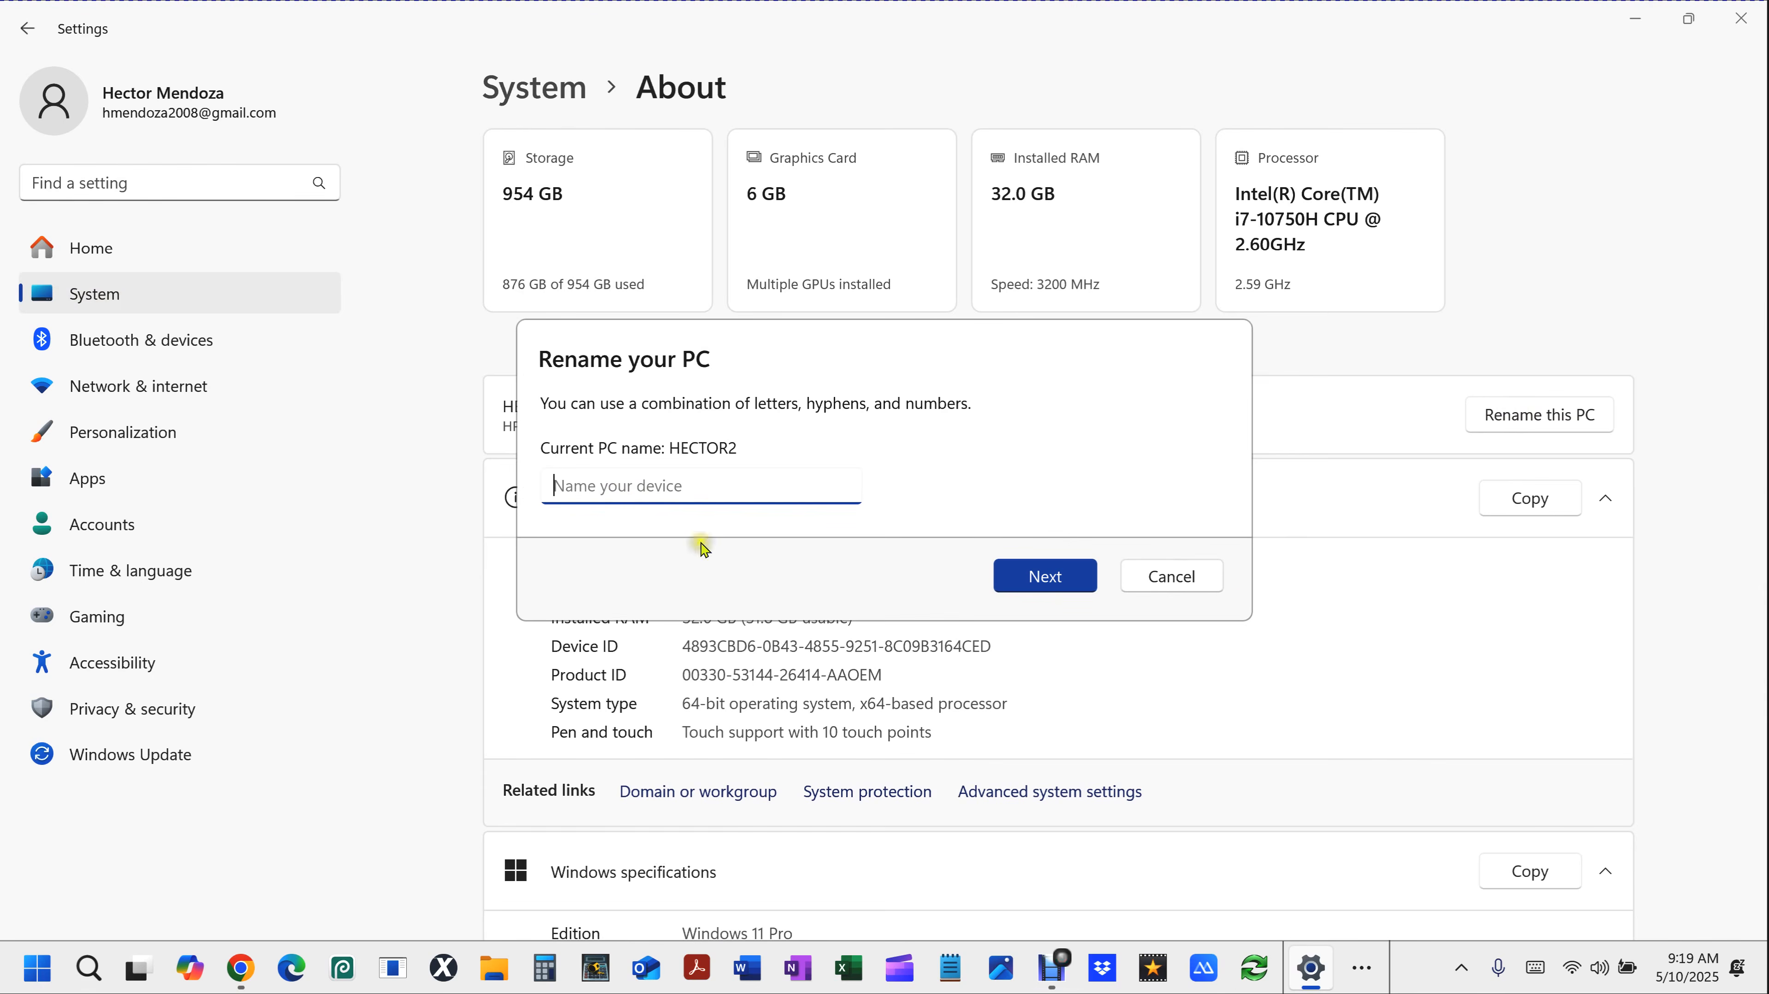
{"action": "left_click", "coordinate": [1182, 580]}
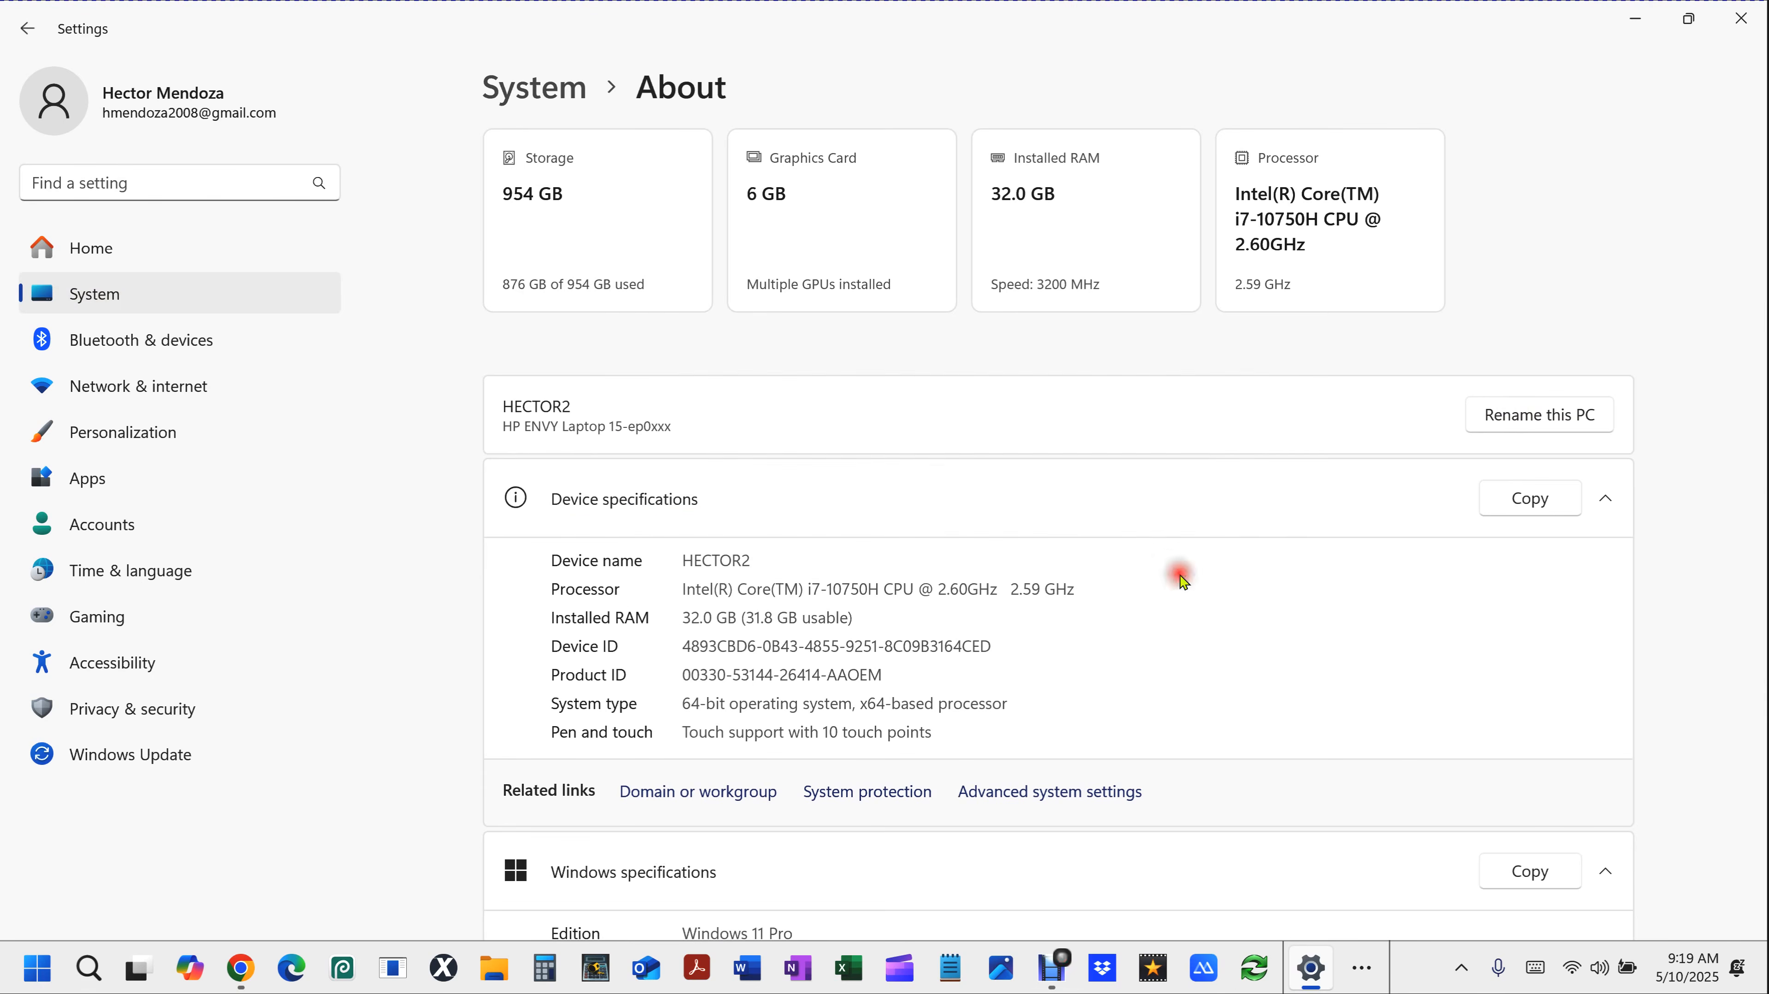
{"action": "left_click", "coordinate": [1742, 20]}
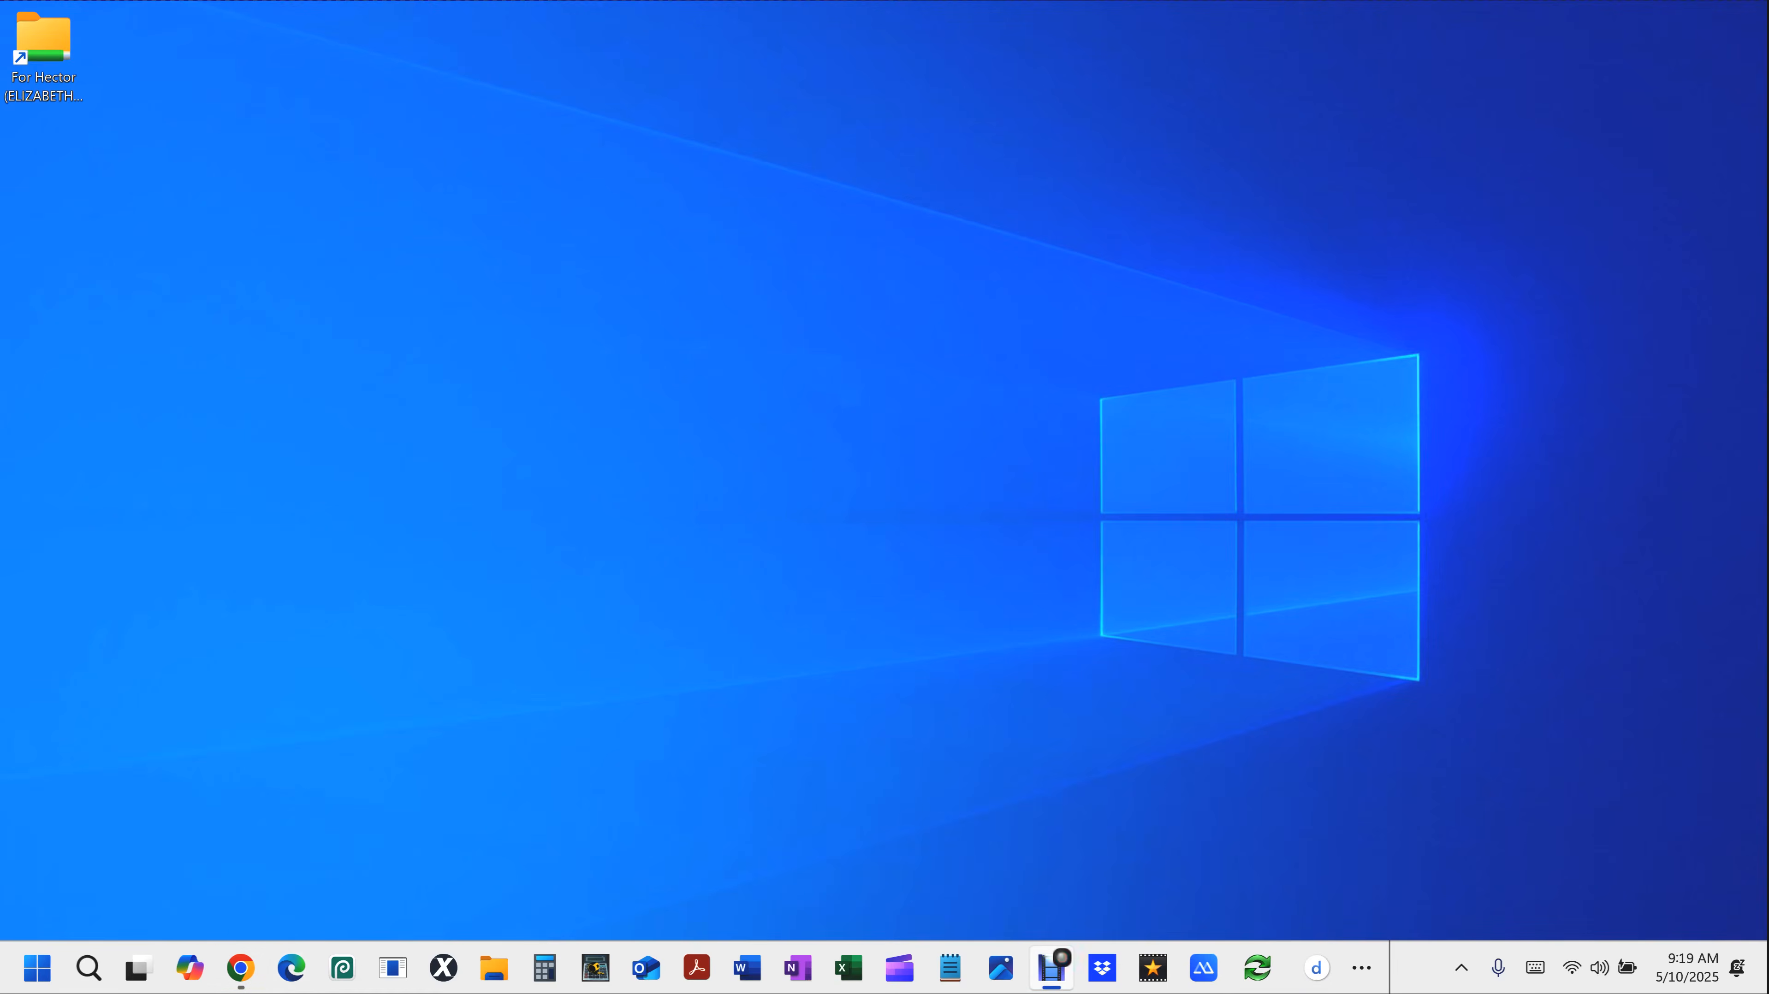
Switch to Chrome and seek the "Connect Computers to each other on the same Wi Fi" video forward to 7:37 and back to 7:00.
{"action": "left_click", "coordinate": [240, 968]}
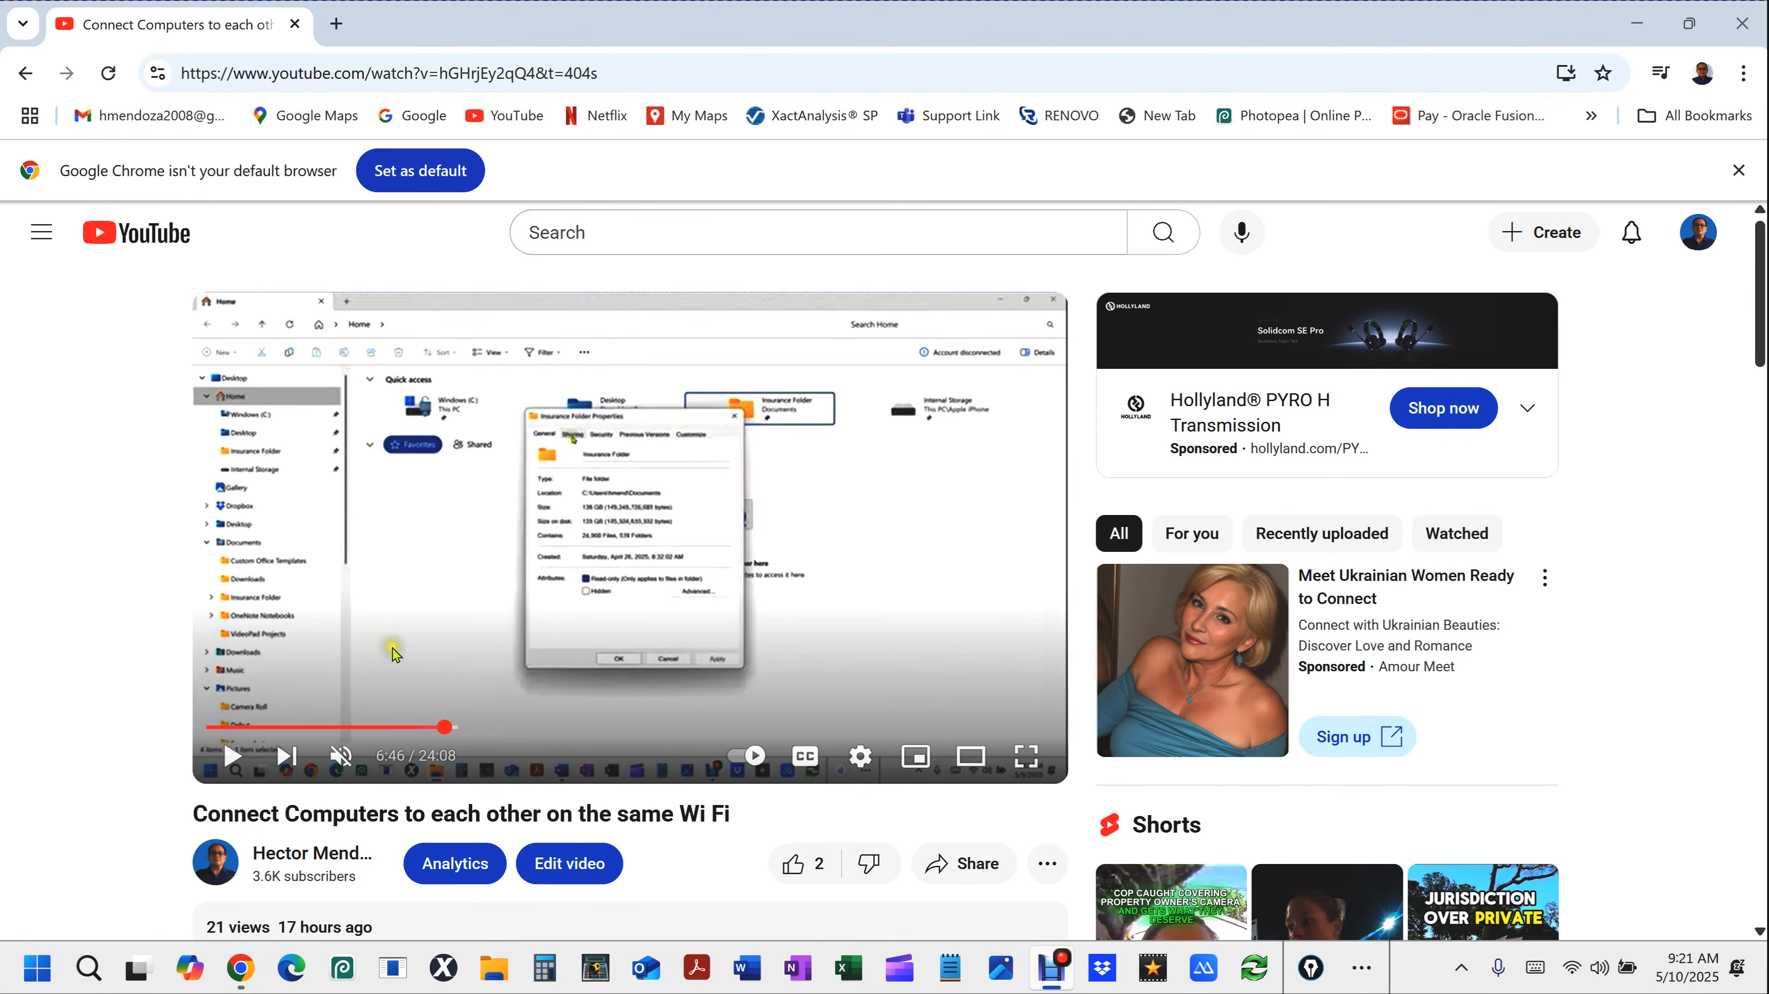
{"action": "mouse_move", "coordinate": [462, 733]}
{"action": "left_mouse_down"}
{"action": "mouse_move", "coordinate": [588, 742]}
{"action": "mouse_move", "coordinate": [327, 730]}
{"action": "mouse_move", "coordinate": [673, 732]}
{"action": "mouse_move", "coordinate": [428, 735]}
{"action": "mouse_move", "coordinate": [476, 726]}
{"action": "left_mouse_up"}
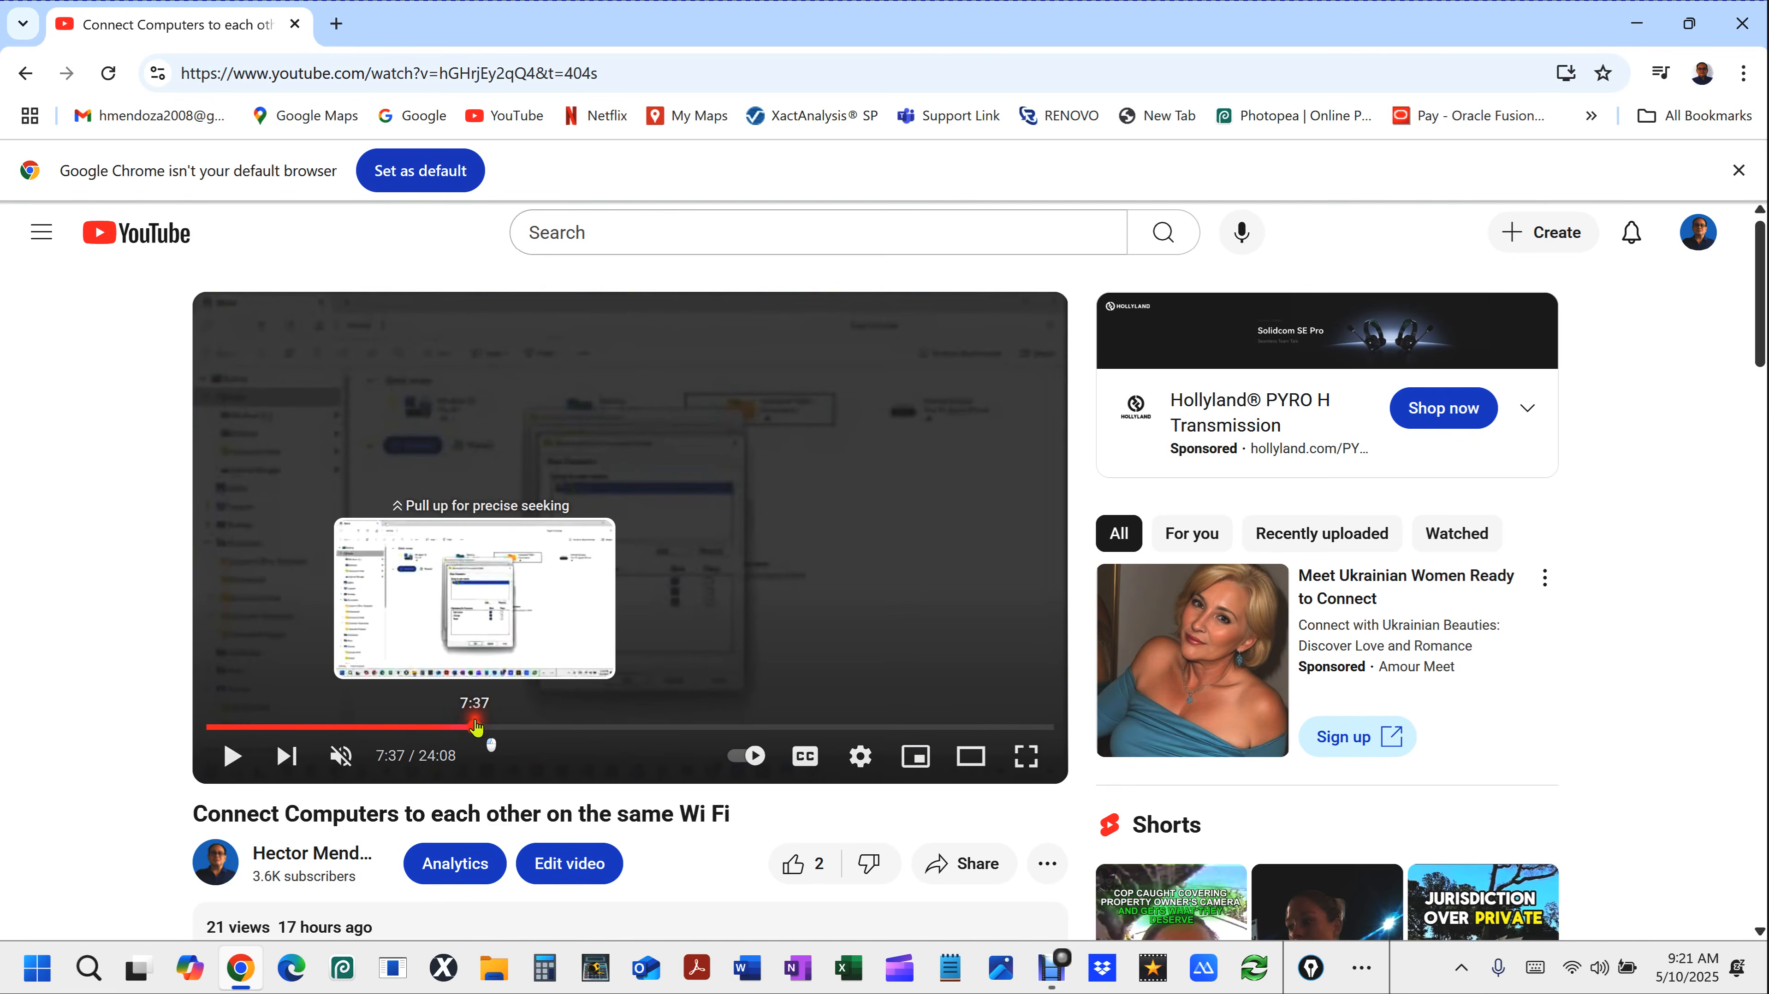
{"action": "left_click_drag", "start_coordinate": [476, 727], "coordinate": [477, 728]}
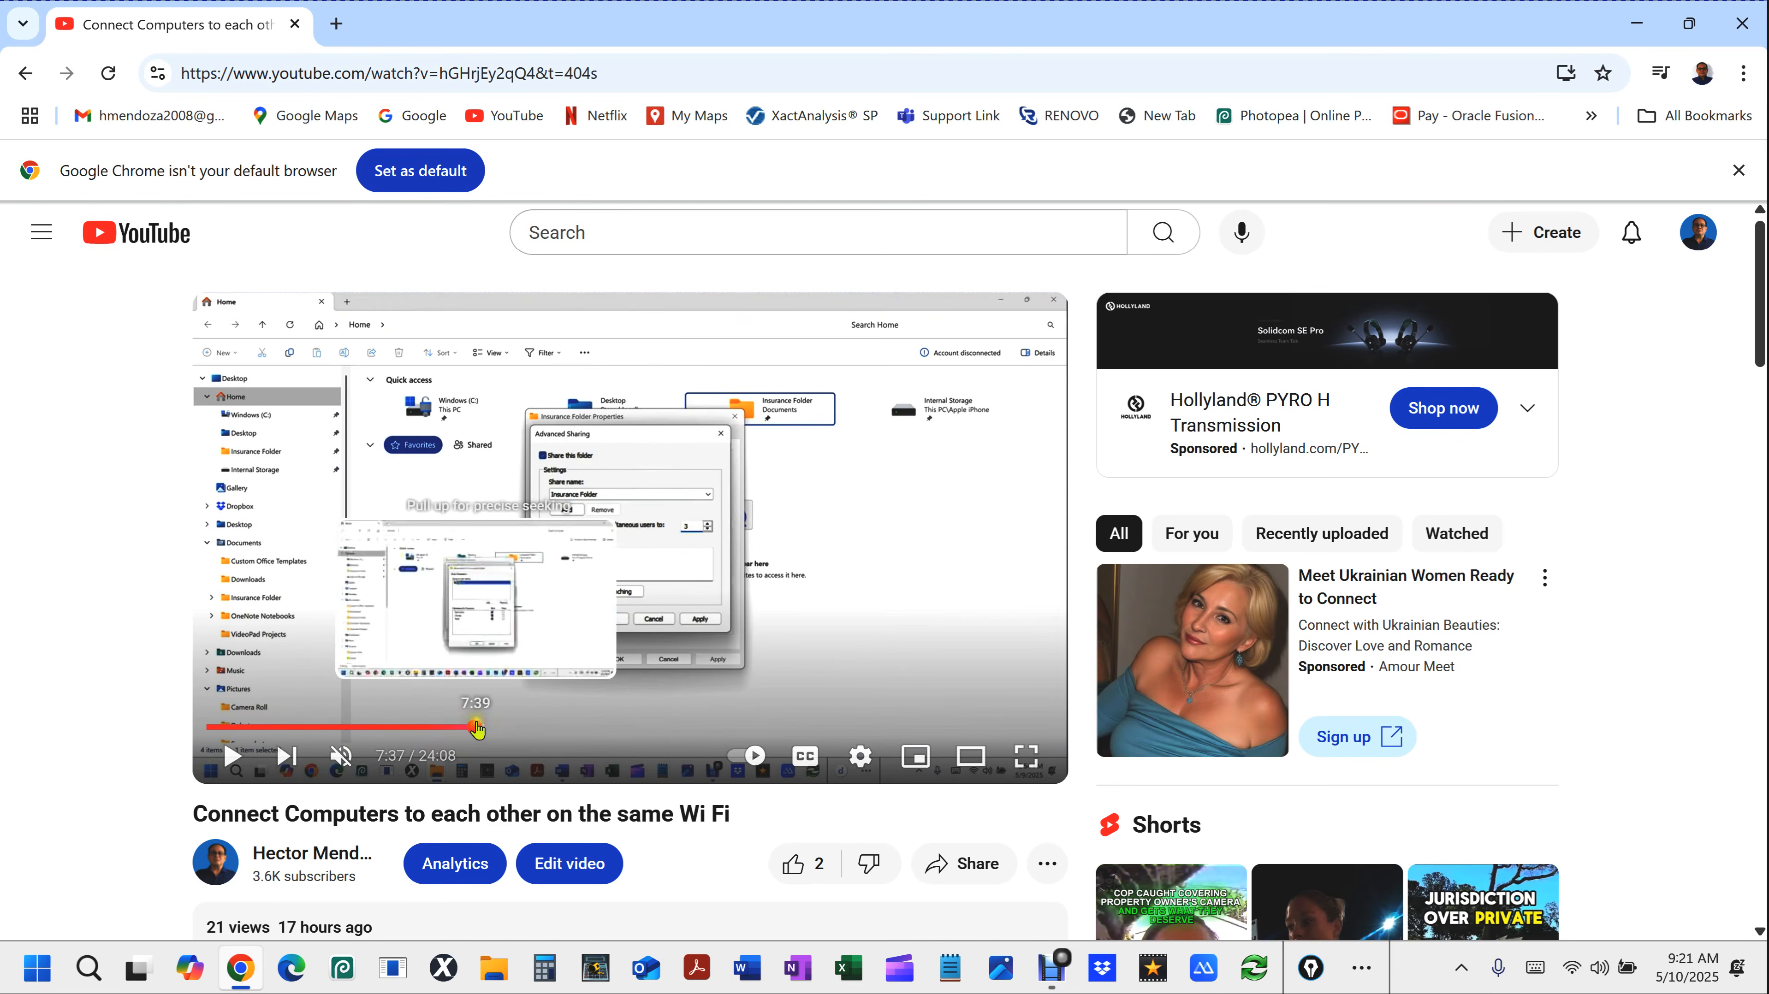
{"action": "mouse_move", "coordinate": [476, 728]}
{"action": "left_mouse_down"}
{"action": "mouse_move", "coordinate": [394, 728]}
{"action": "mouse_move", "coordinate": [453, 729]}
{"action": "left_mouse_up"}
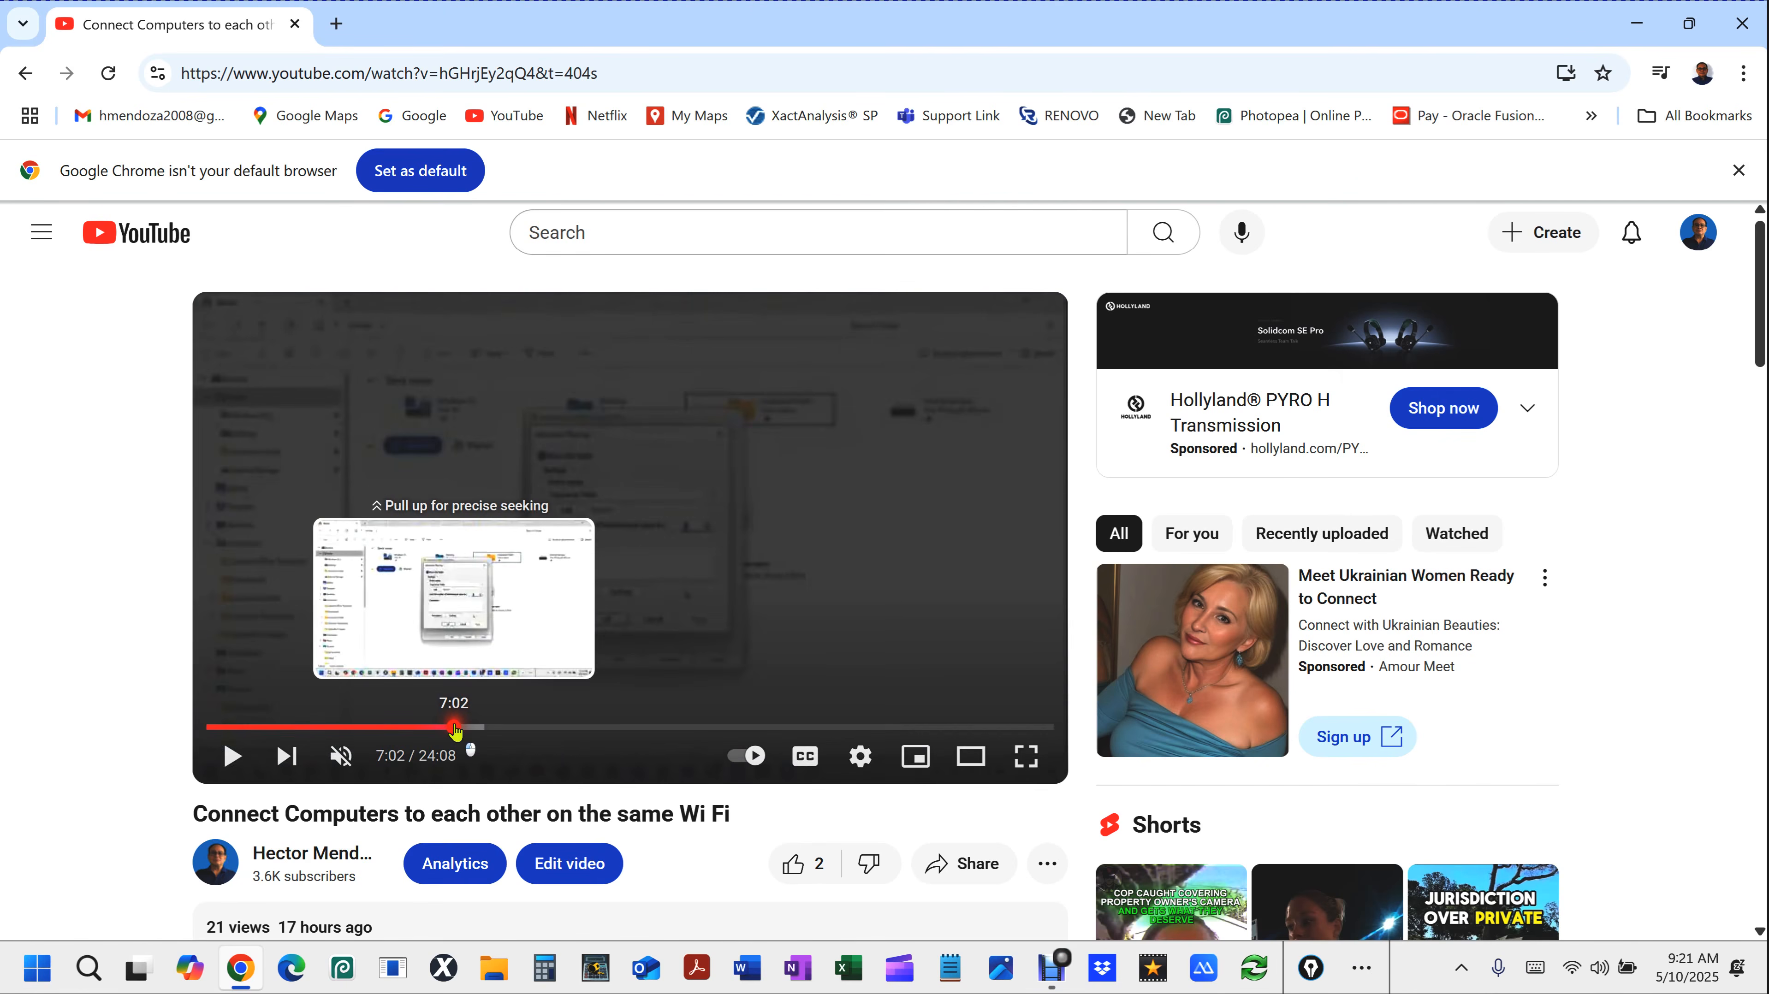
{"action": "left_click_drag", "start_coordinate": [453, 729], "coordinate": [454, 729]}
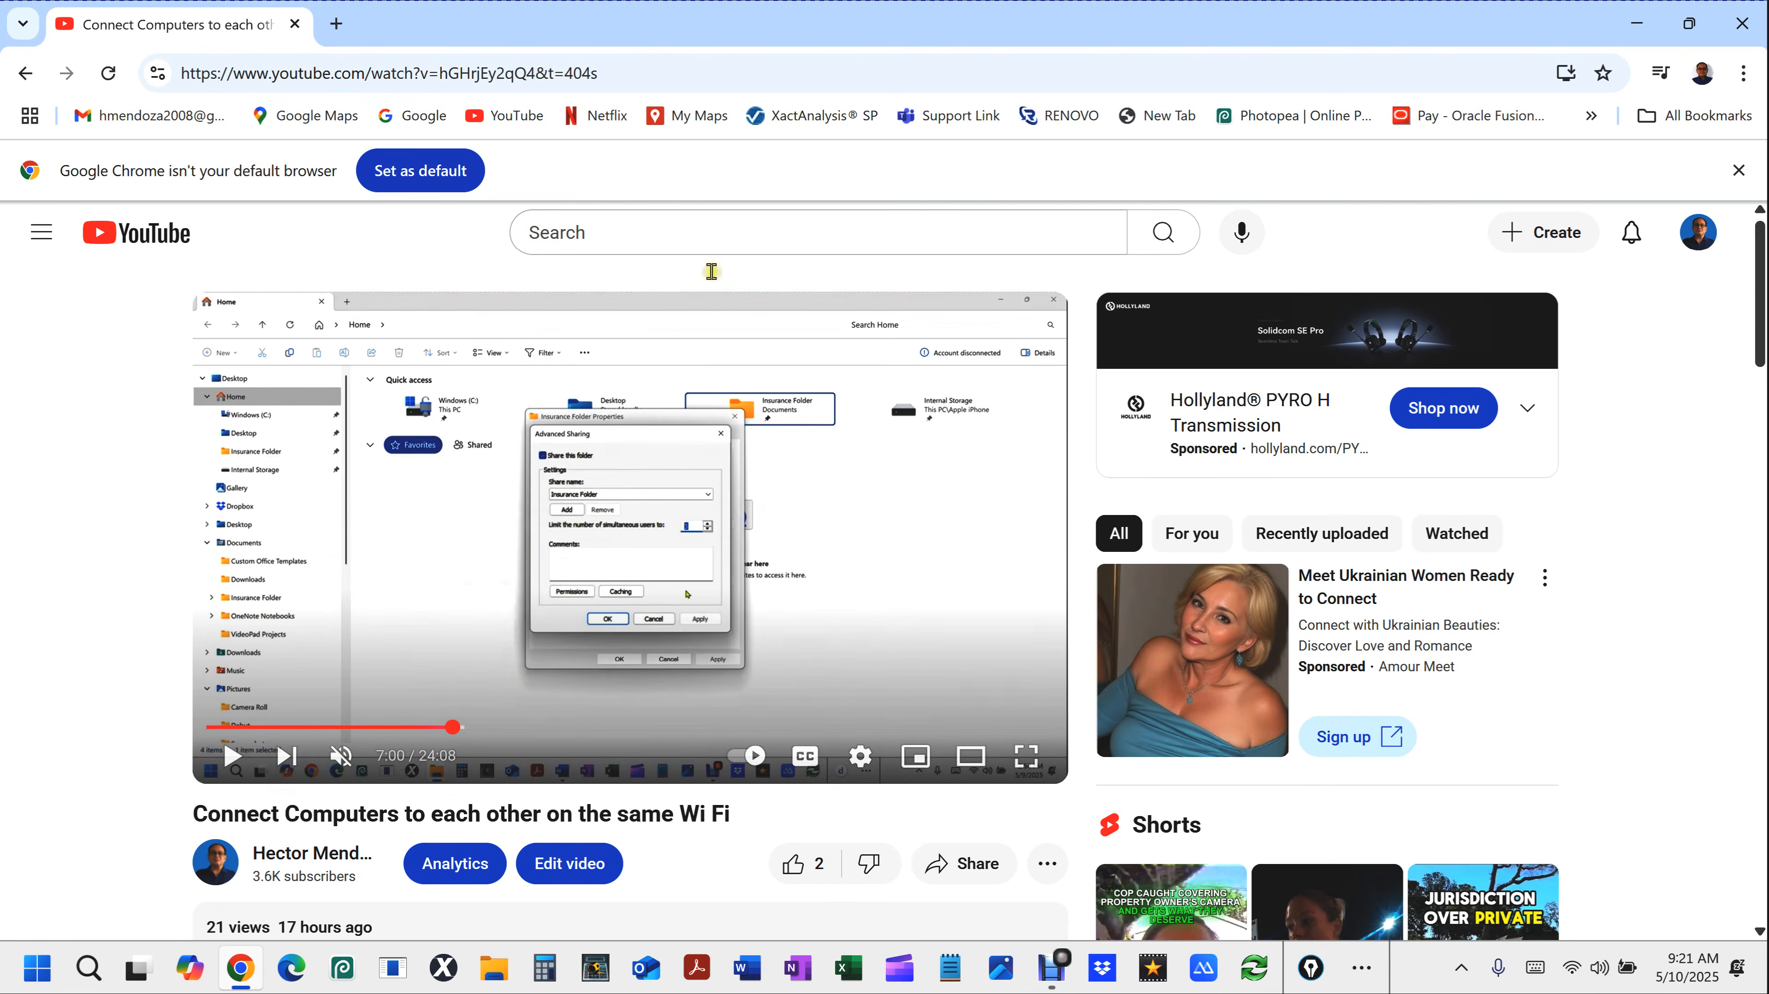
Snap Chrome to half the screen, create a desktop shortcut from the YouTube video's web address, and close the browser.
{"action": "left_click", "coordinate": [648, 235]}
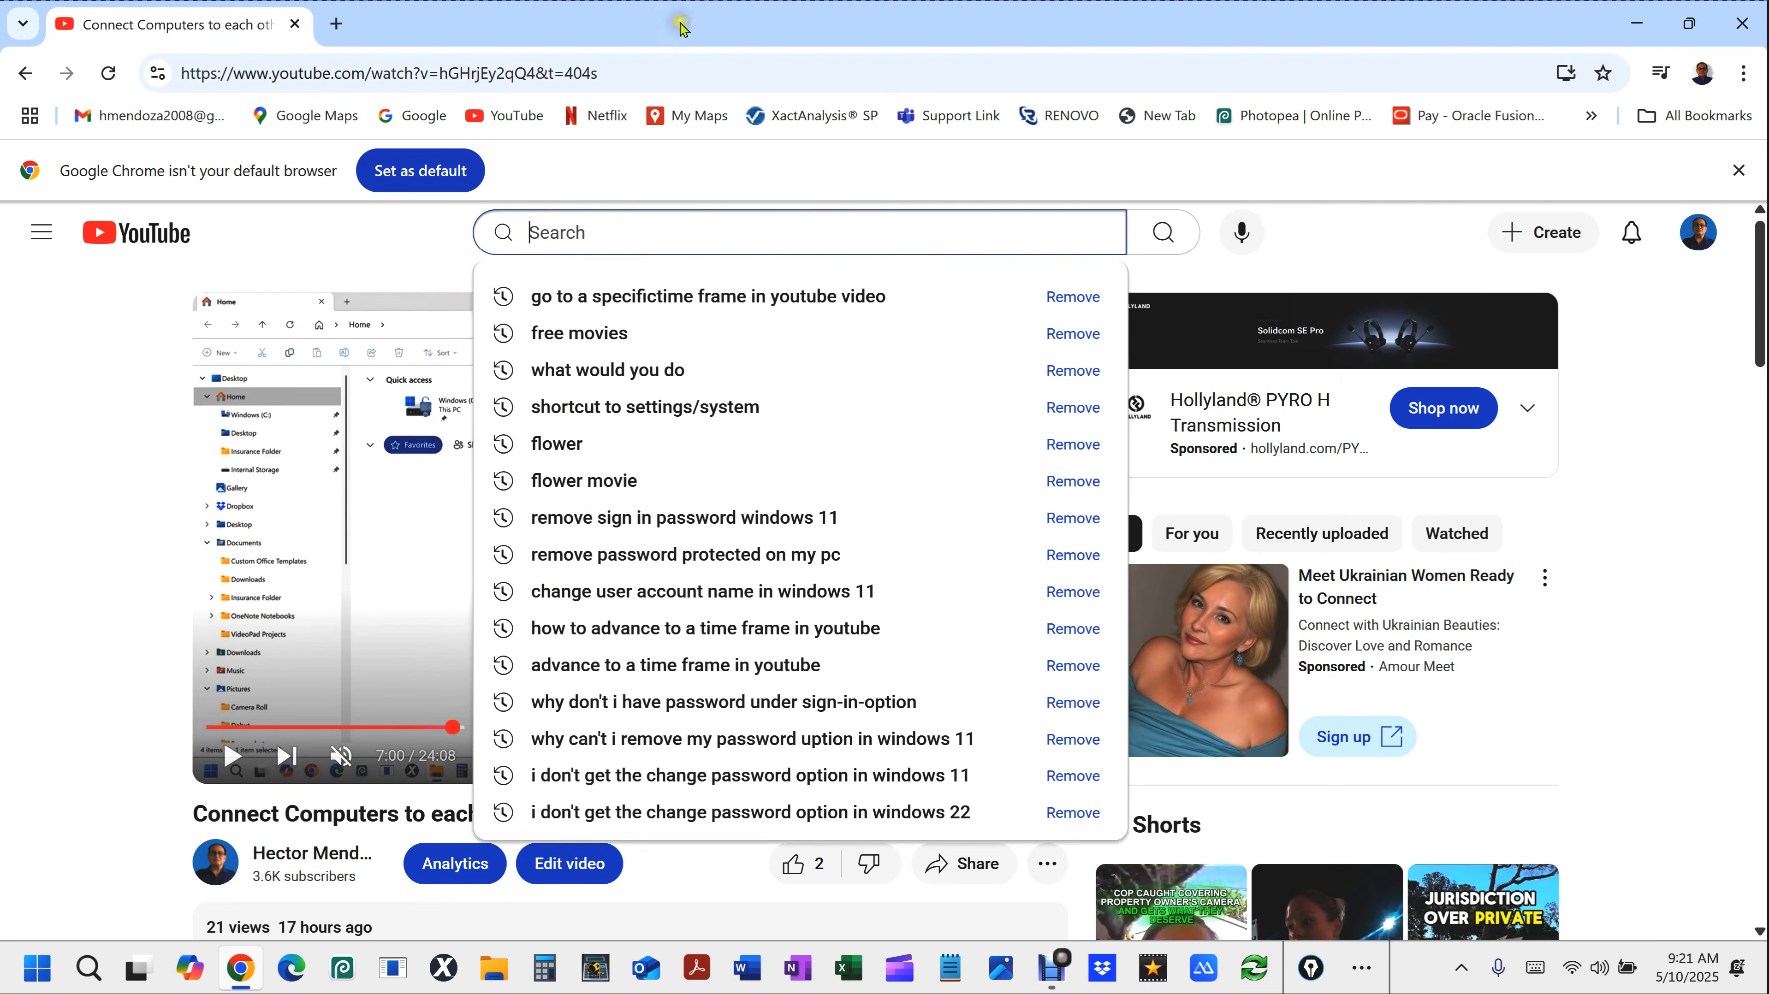
{"action": "left_click", "coordinate": [604, 73]}
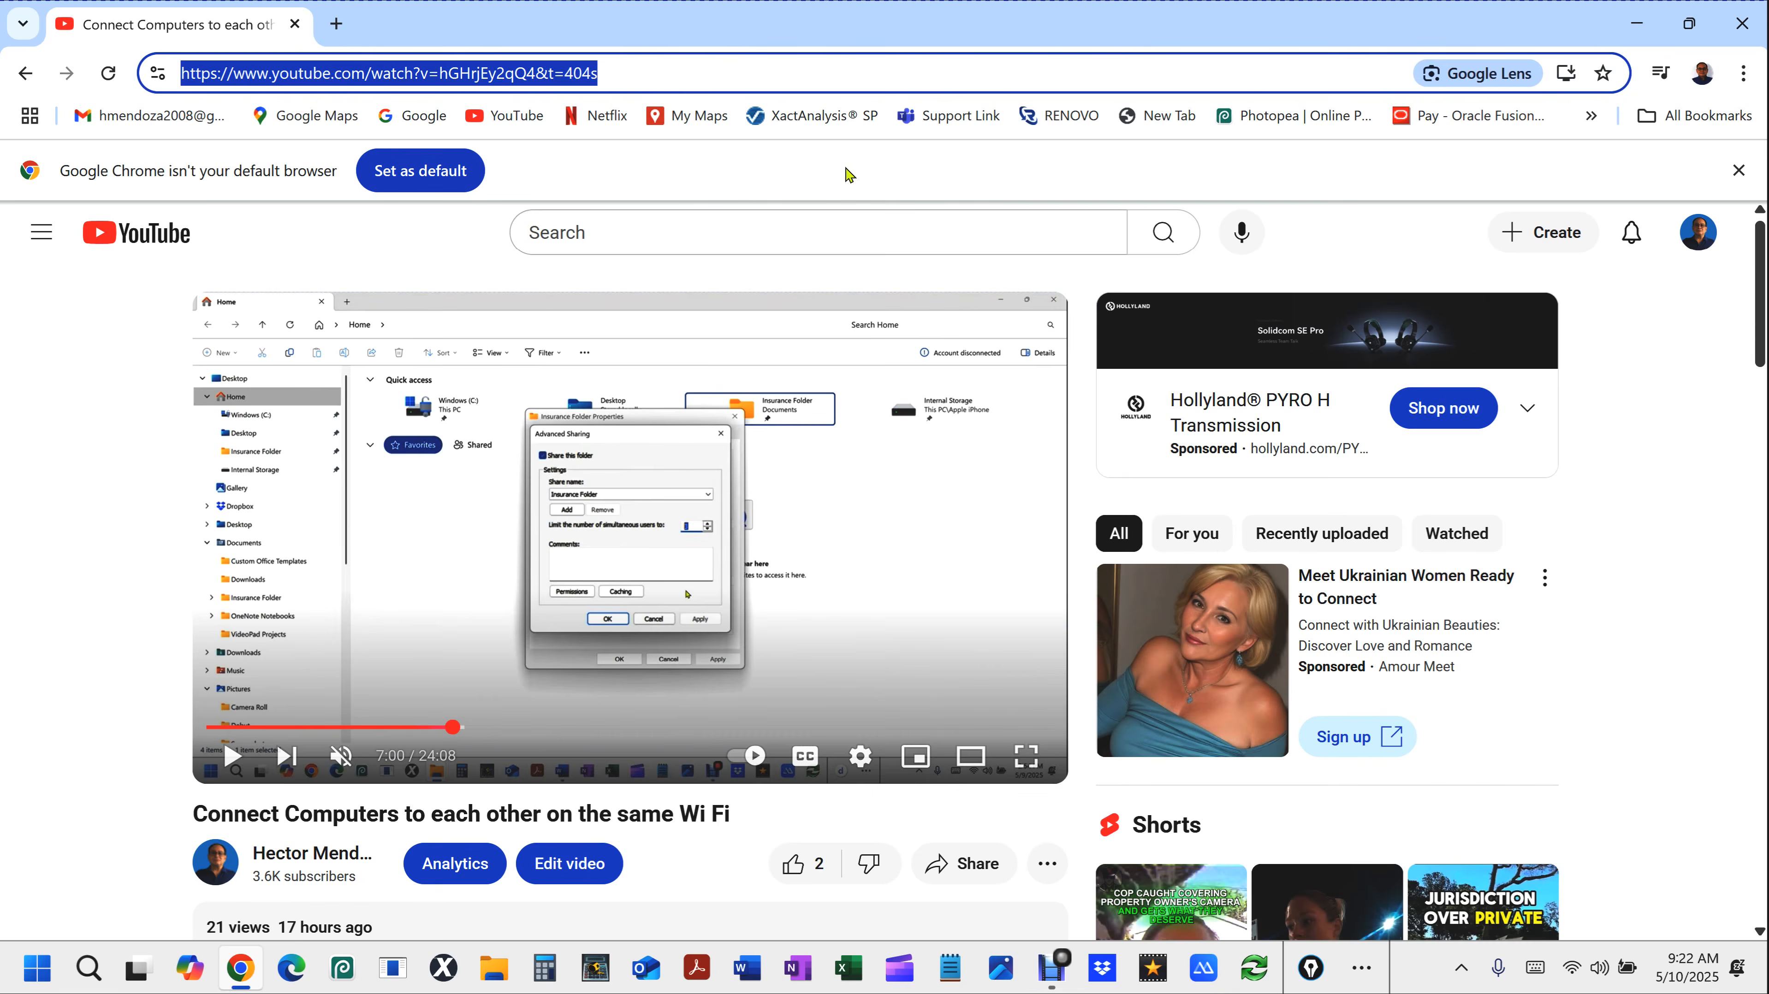
{"action": "key", "text": "super+Right"}
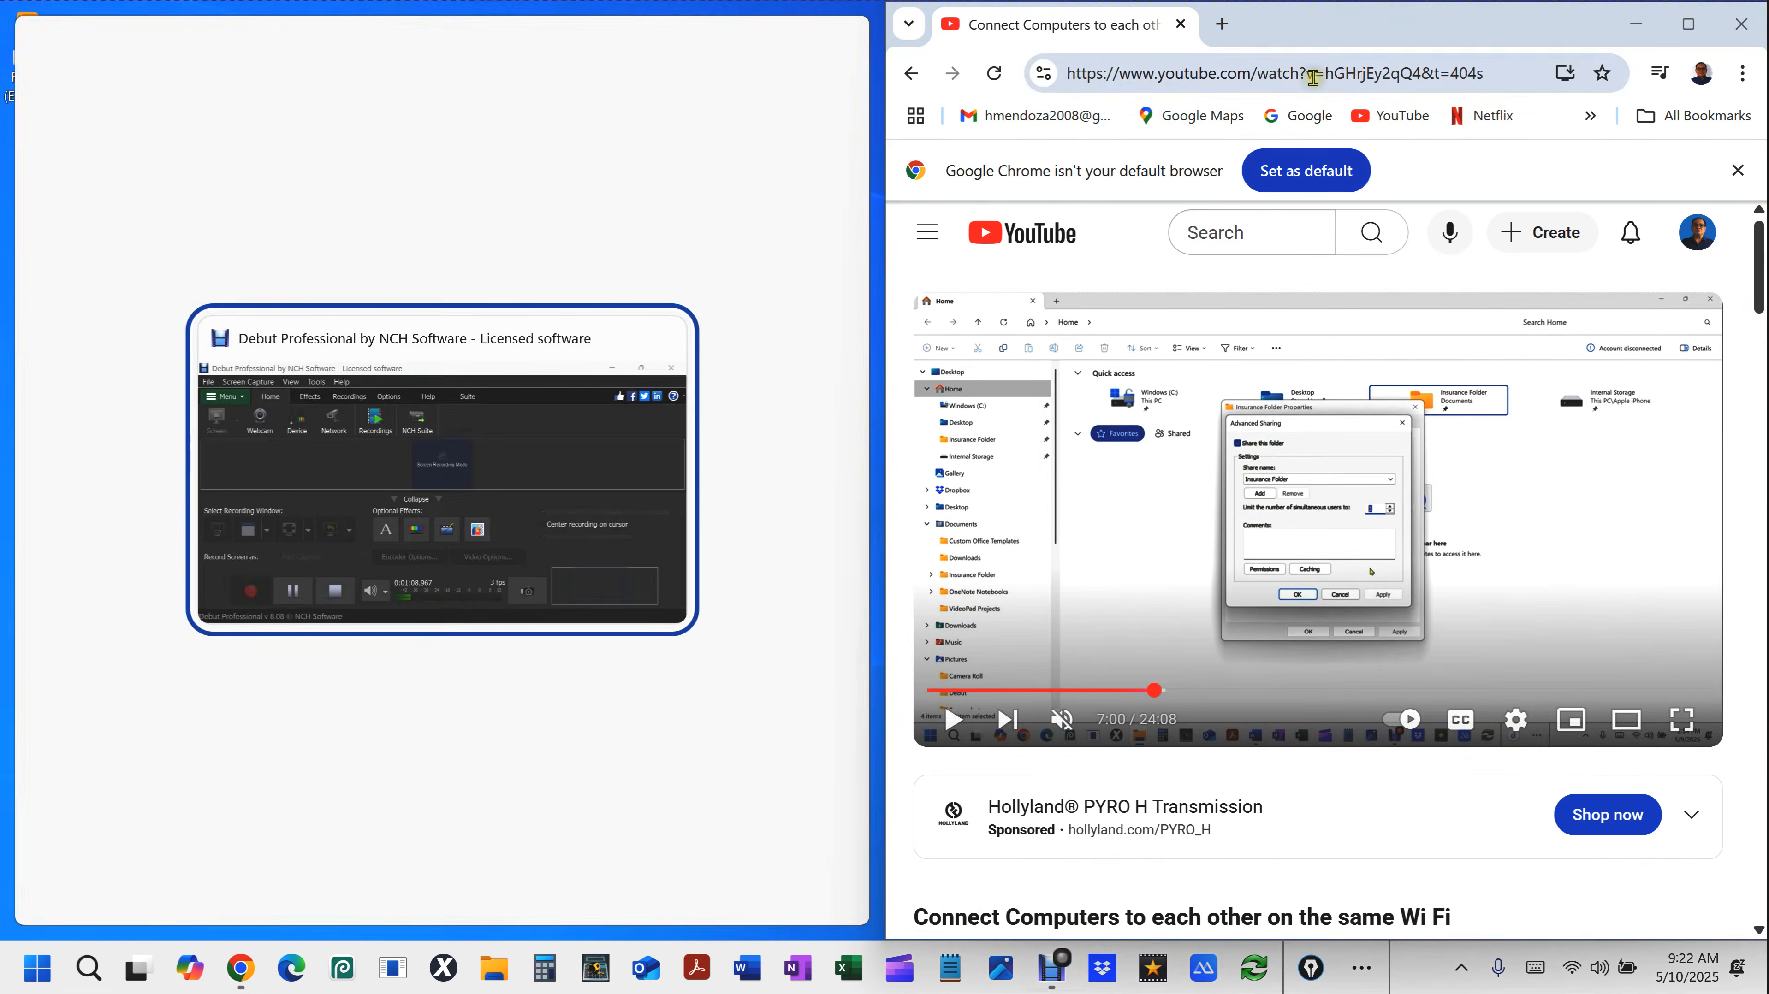
{"action": "left_click", "coordinate": [1313, 78]}
{"action": "double_click", "coordinate": [1326, 72]}
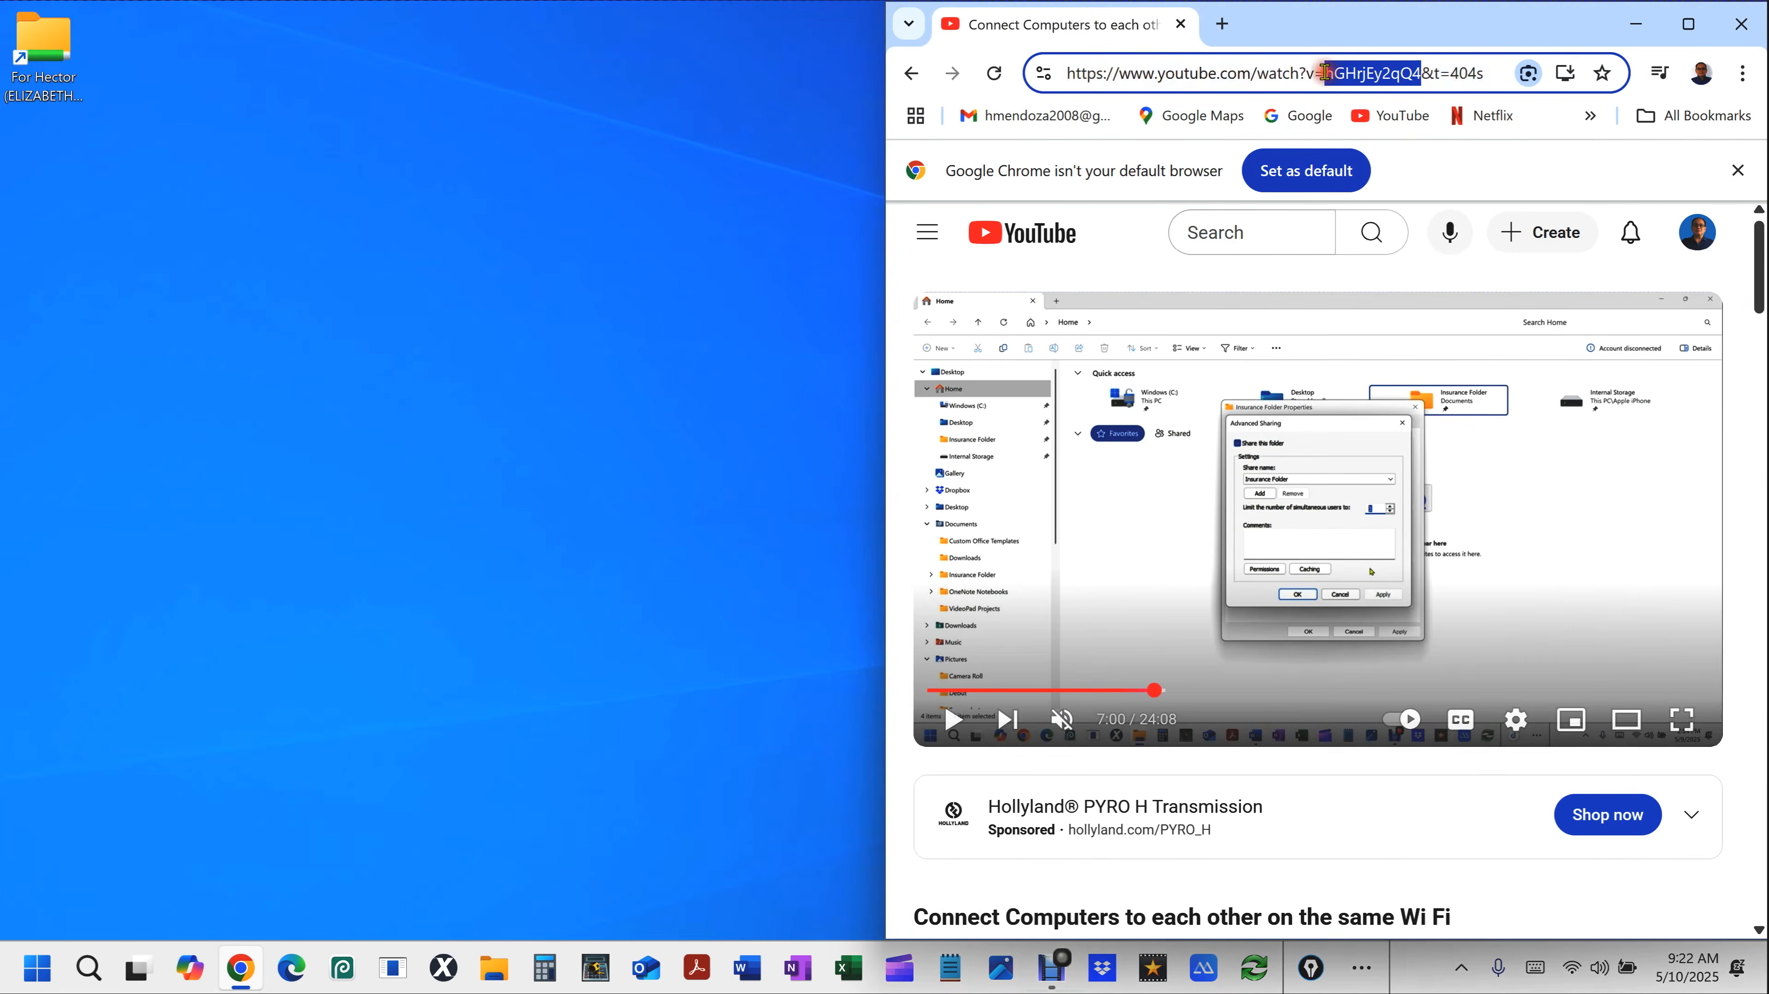
{"action": "left_click", "coordinate": [1325, 73]}
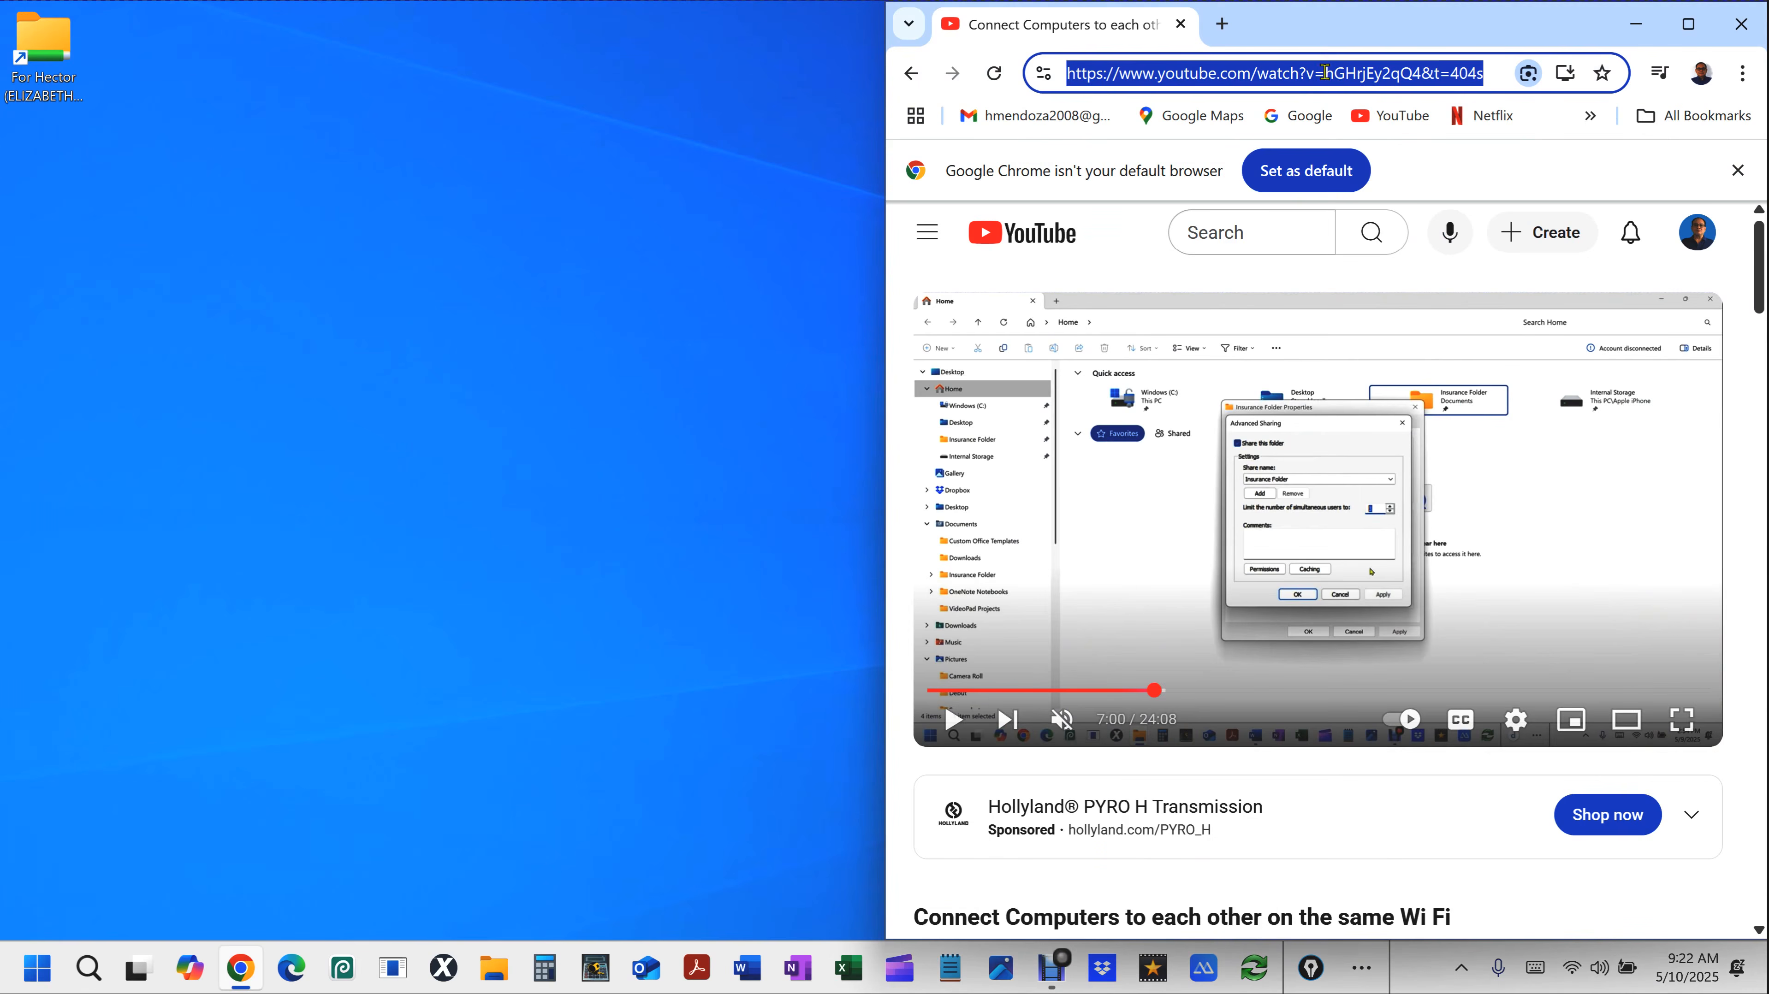
{"action": "left_click", "coordinate": [1232, 74]}
{"action": "left_click_drag", "start_coordinate": [1231, 73], "coordinate": [476, 372]}
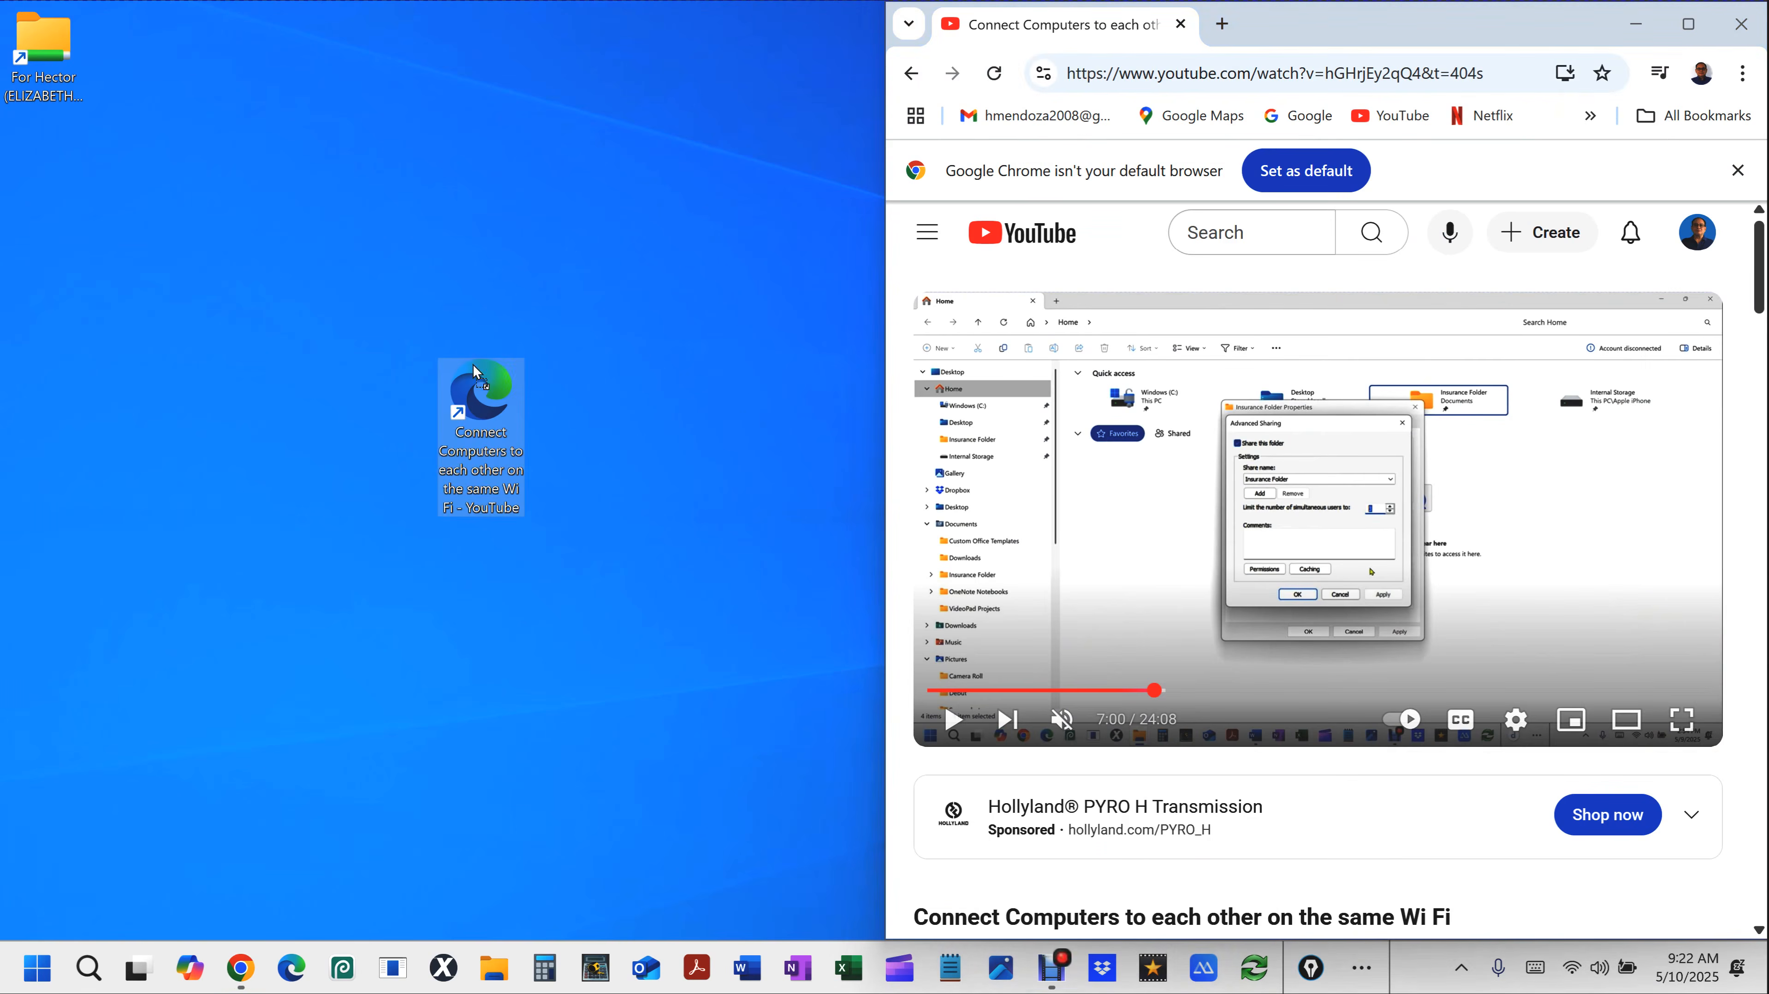
{"action": "left_click", "coordinate": [1743, 25]}
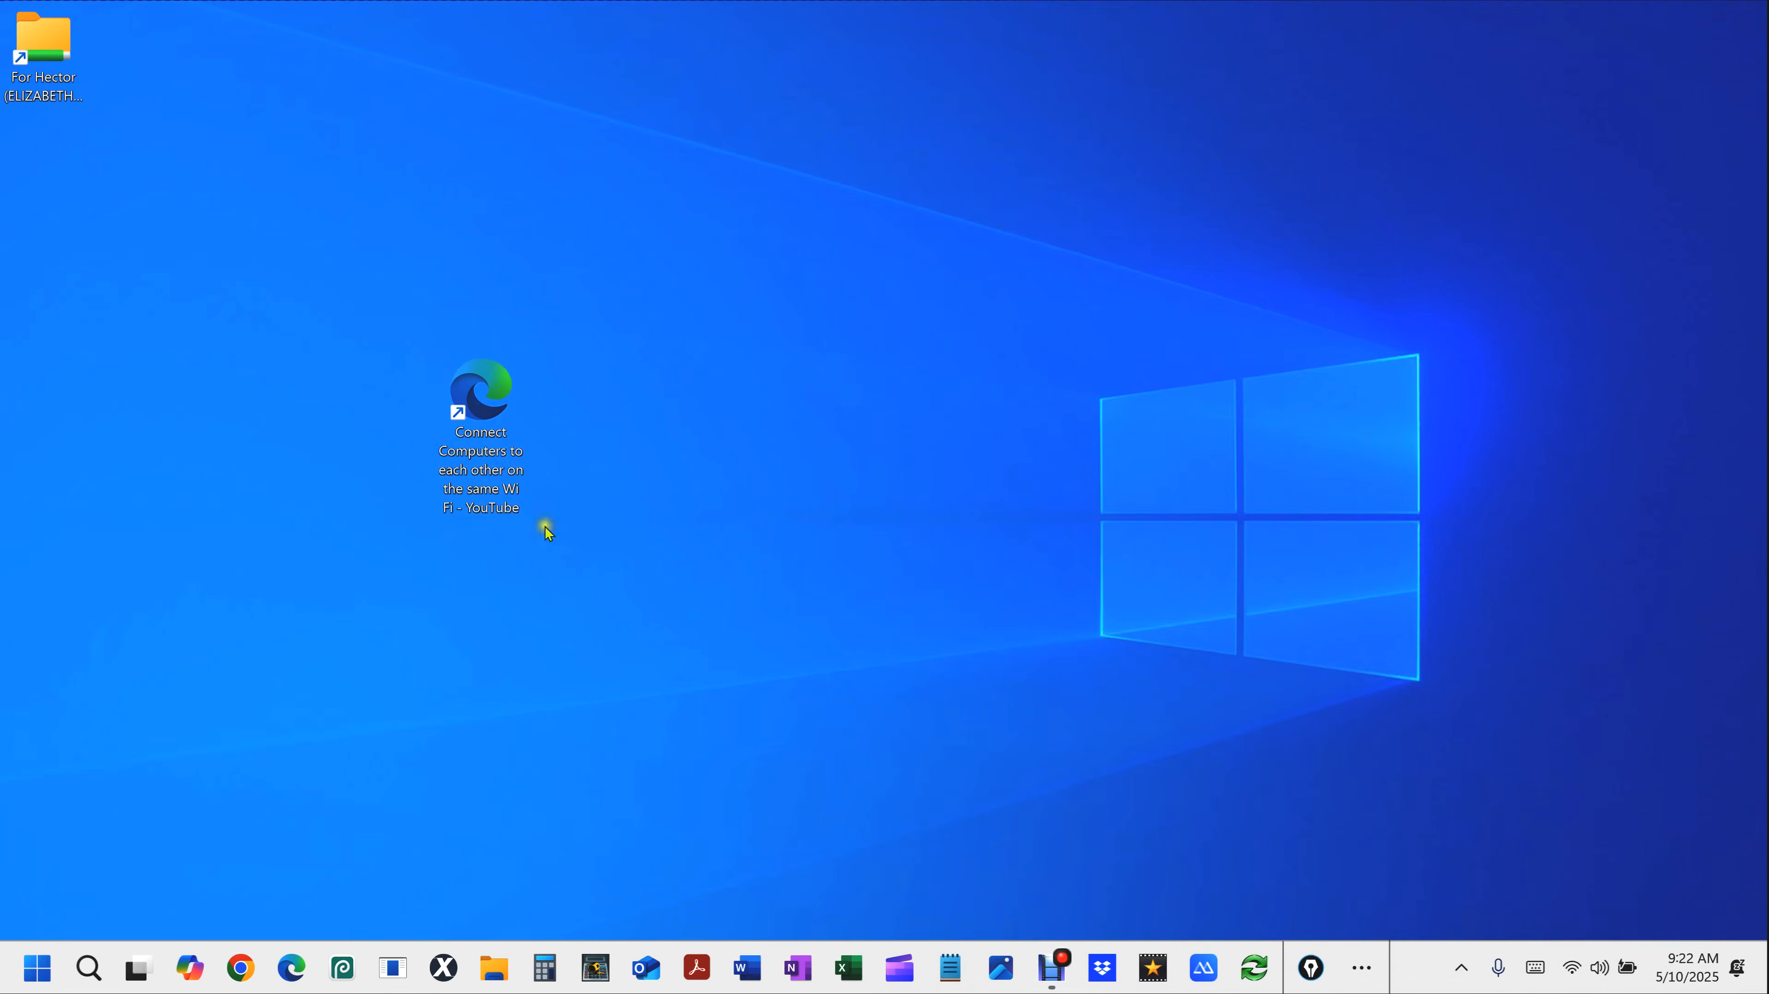
Open the YouTube video in Edge from its new desktop shortcut.
{"action": "left_click", "coordinate": [485, 386]}
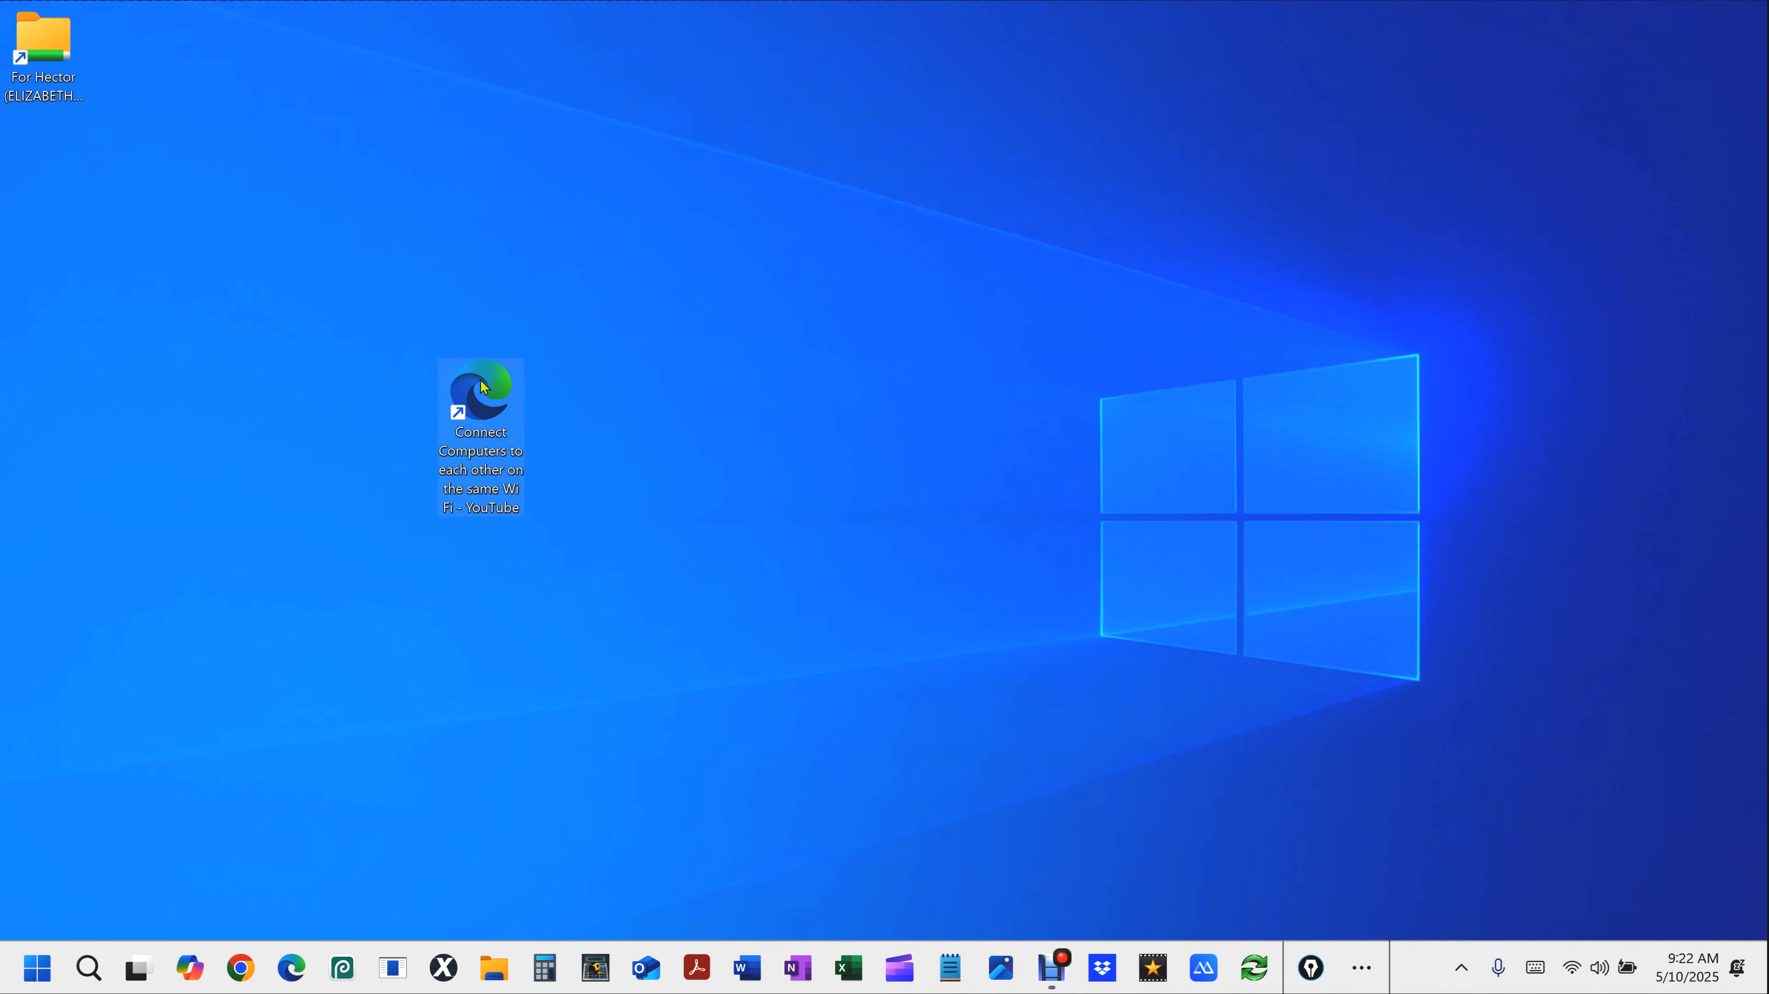
{"action": "left_click", "coordinate": [497, 390]}
{"action": "left_click", "coordinate": [496, 392]}
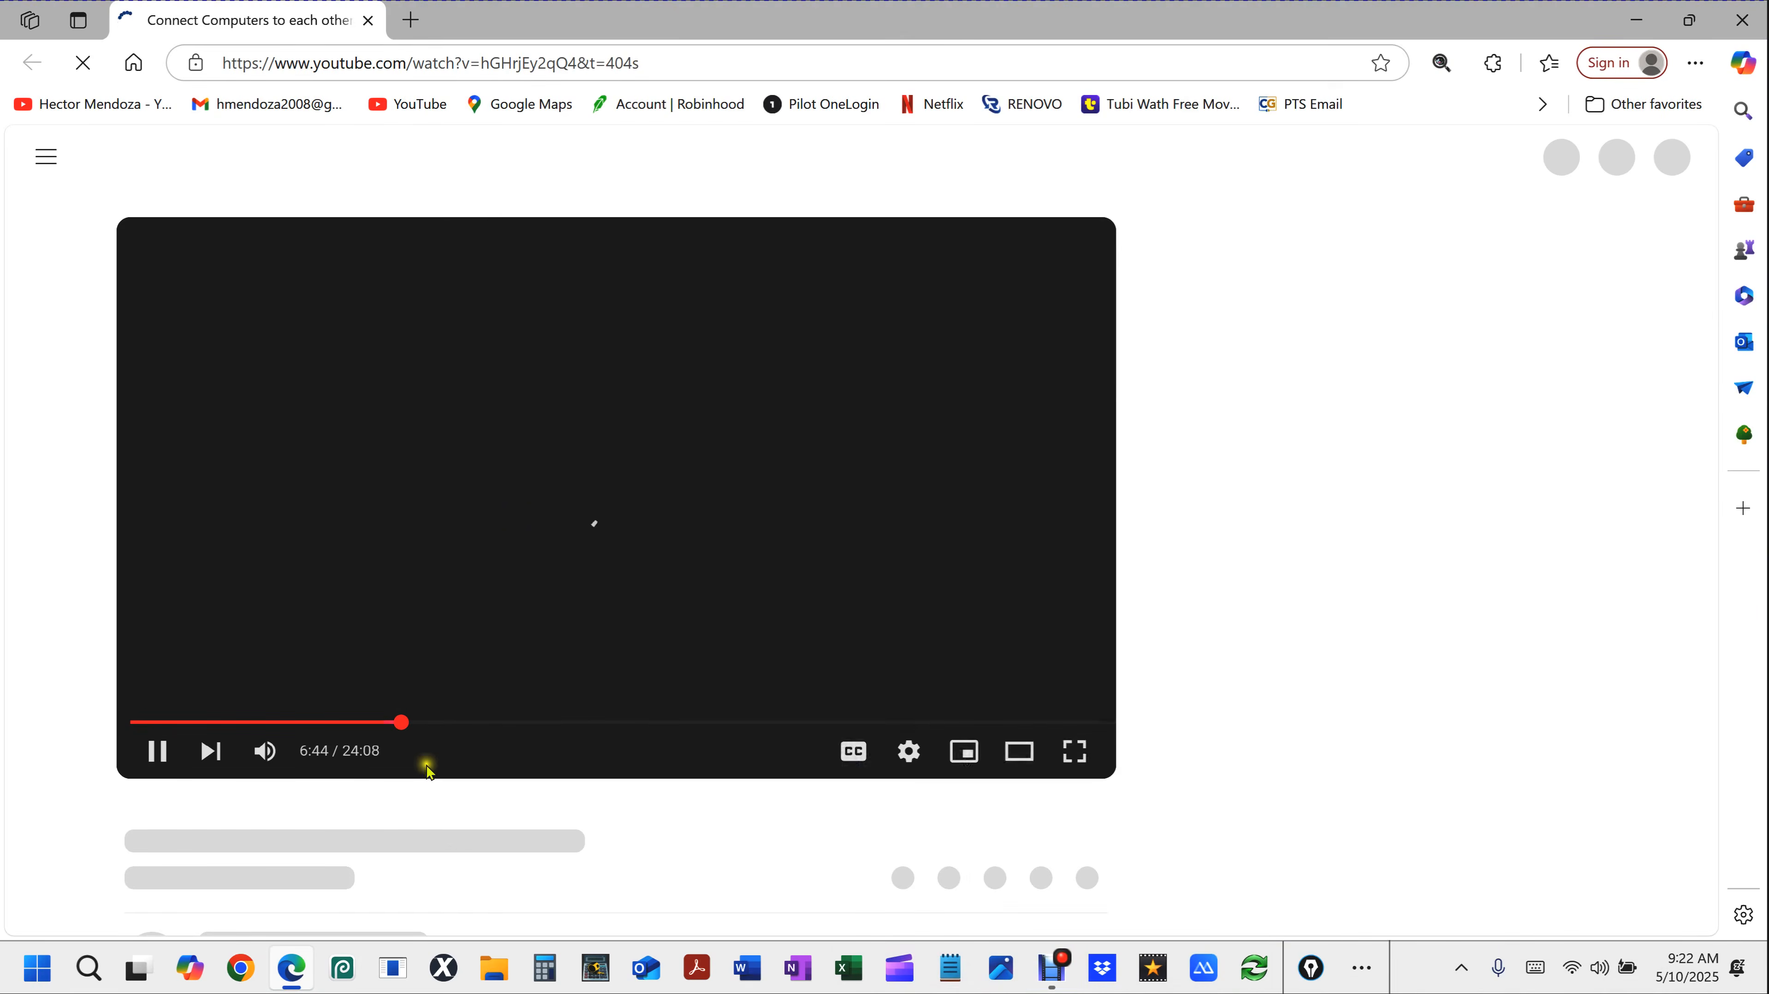
Mute the video and move its playback position to 7:00.
{"action": "left_click", "coordinate": [276, 758]}
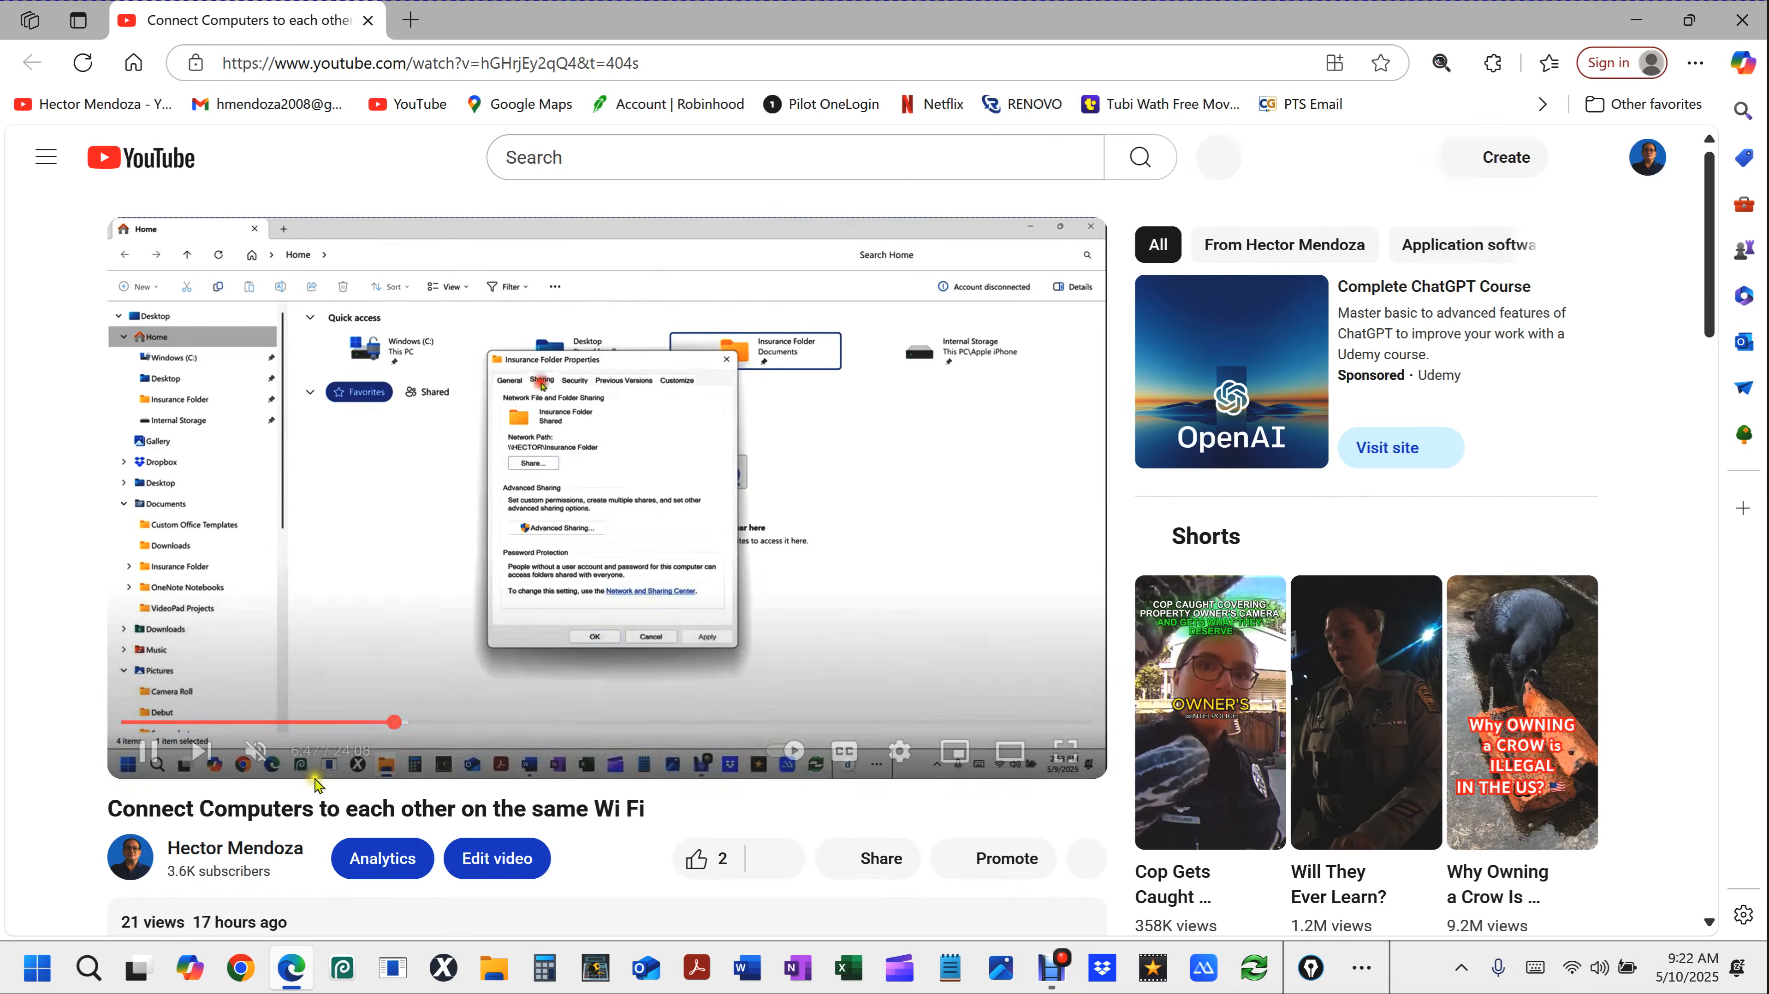
{"action": "left_click_drag", "start_coordinate": [395, 724], "coordinate": [405, 726]}
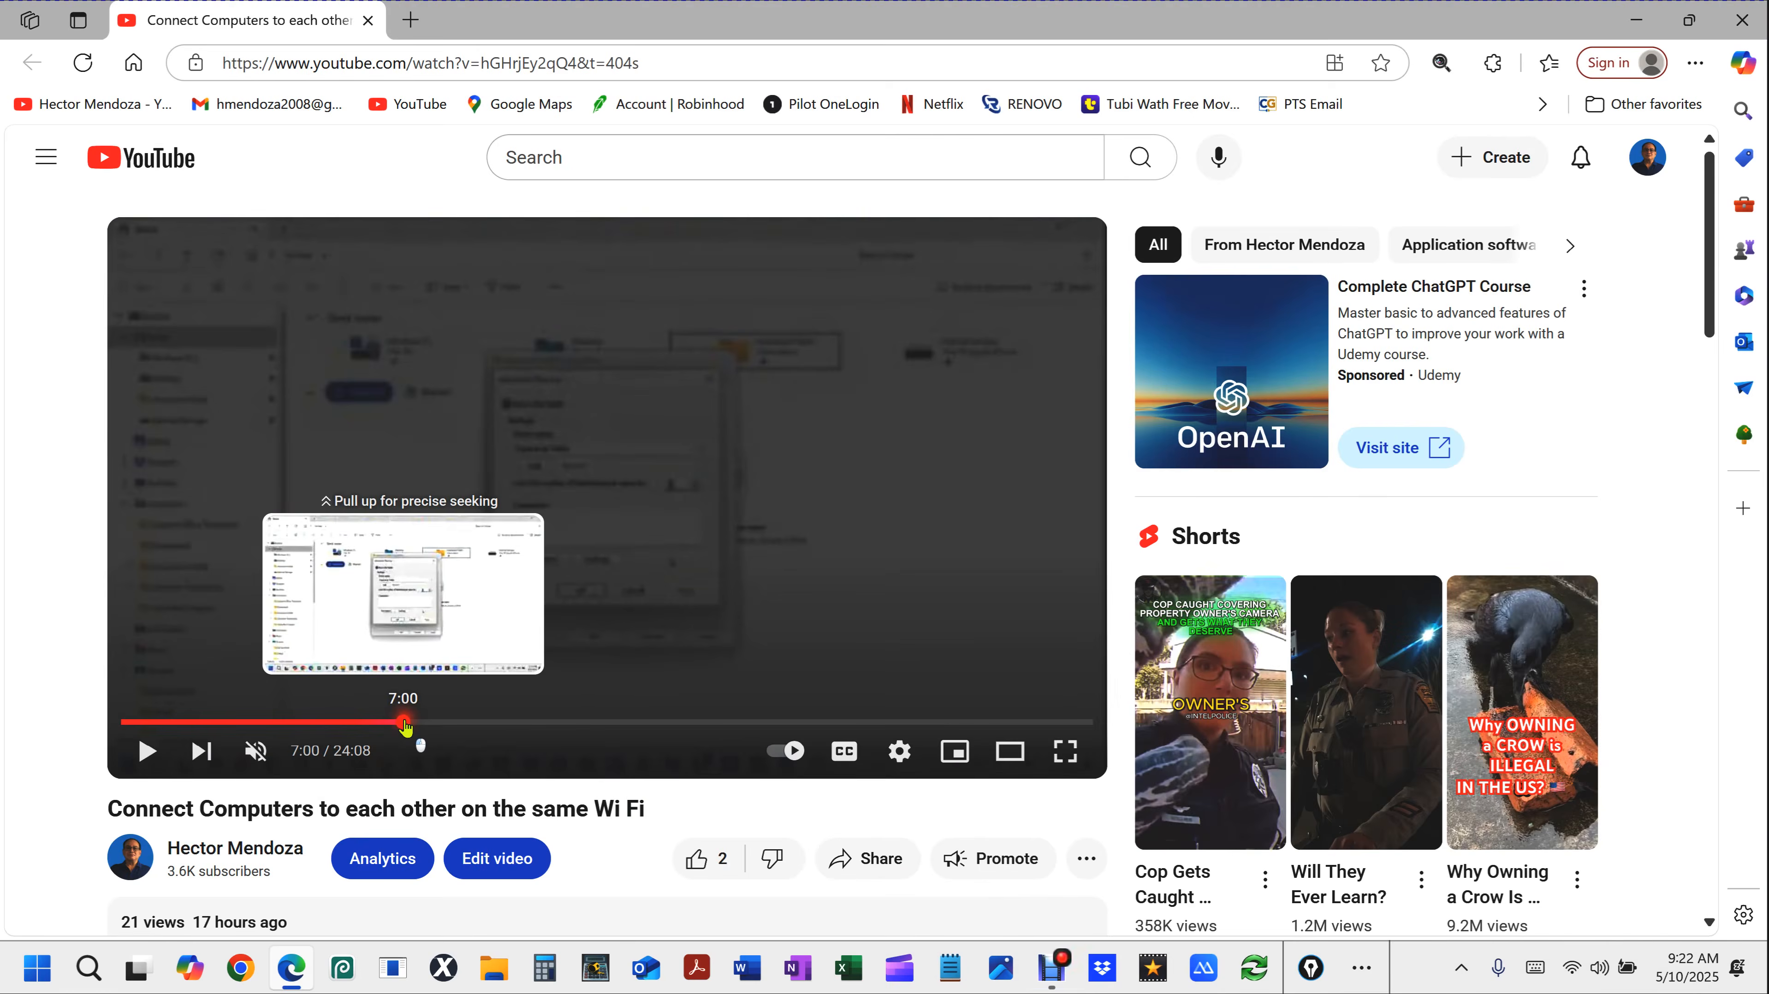
{"action": "left_click_drag", "start_coordinate": [406, 726], "coordinate": [406, 726]}
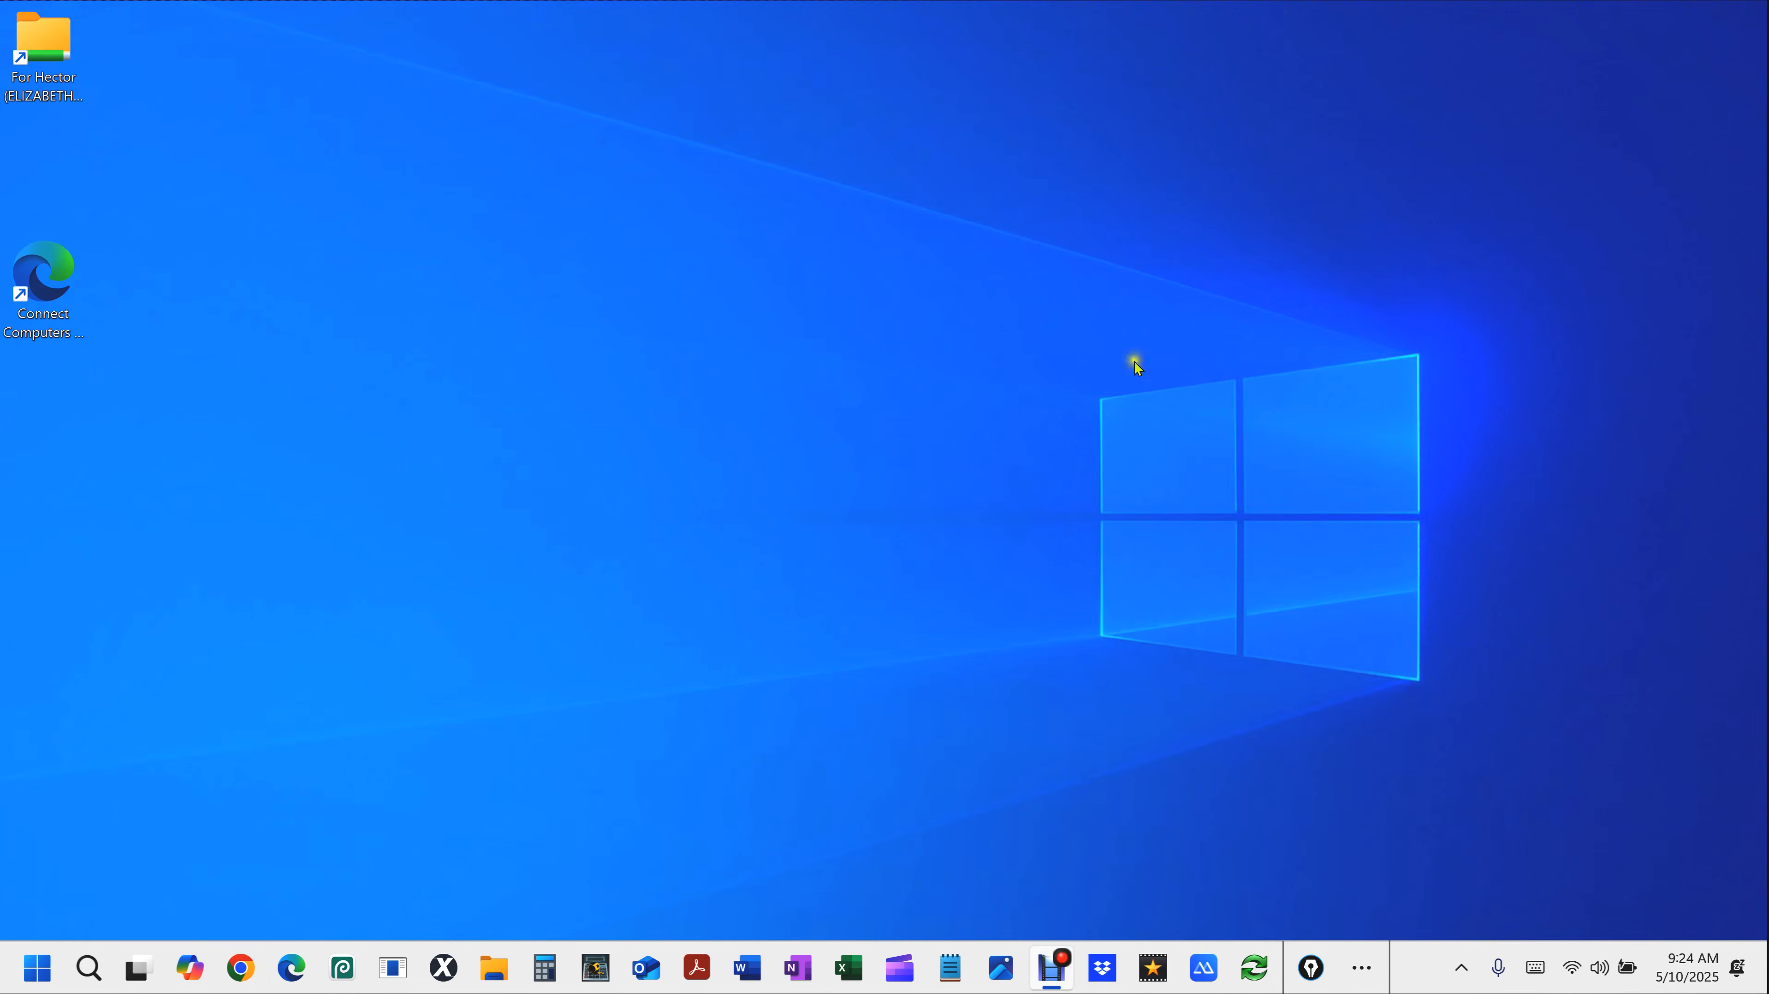
Open the PC rename dialog from the About page of the System settings.
{"action": "left_click", "coordinate": [806, 335]}
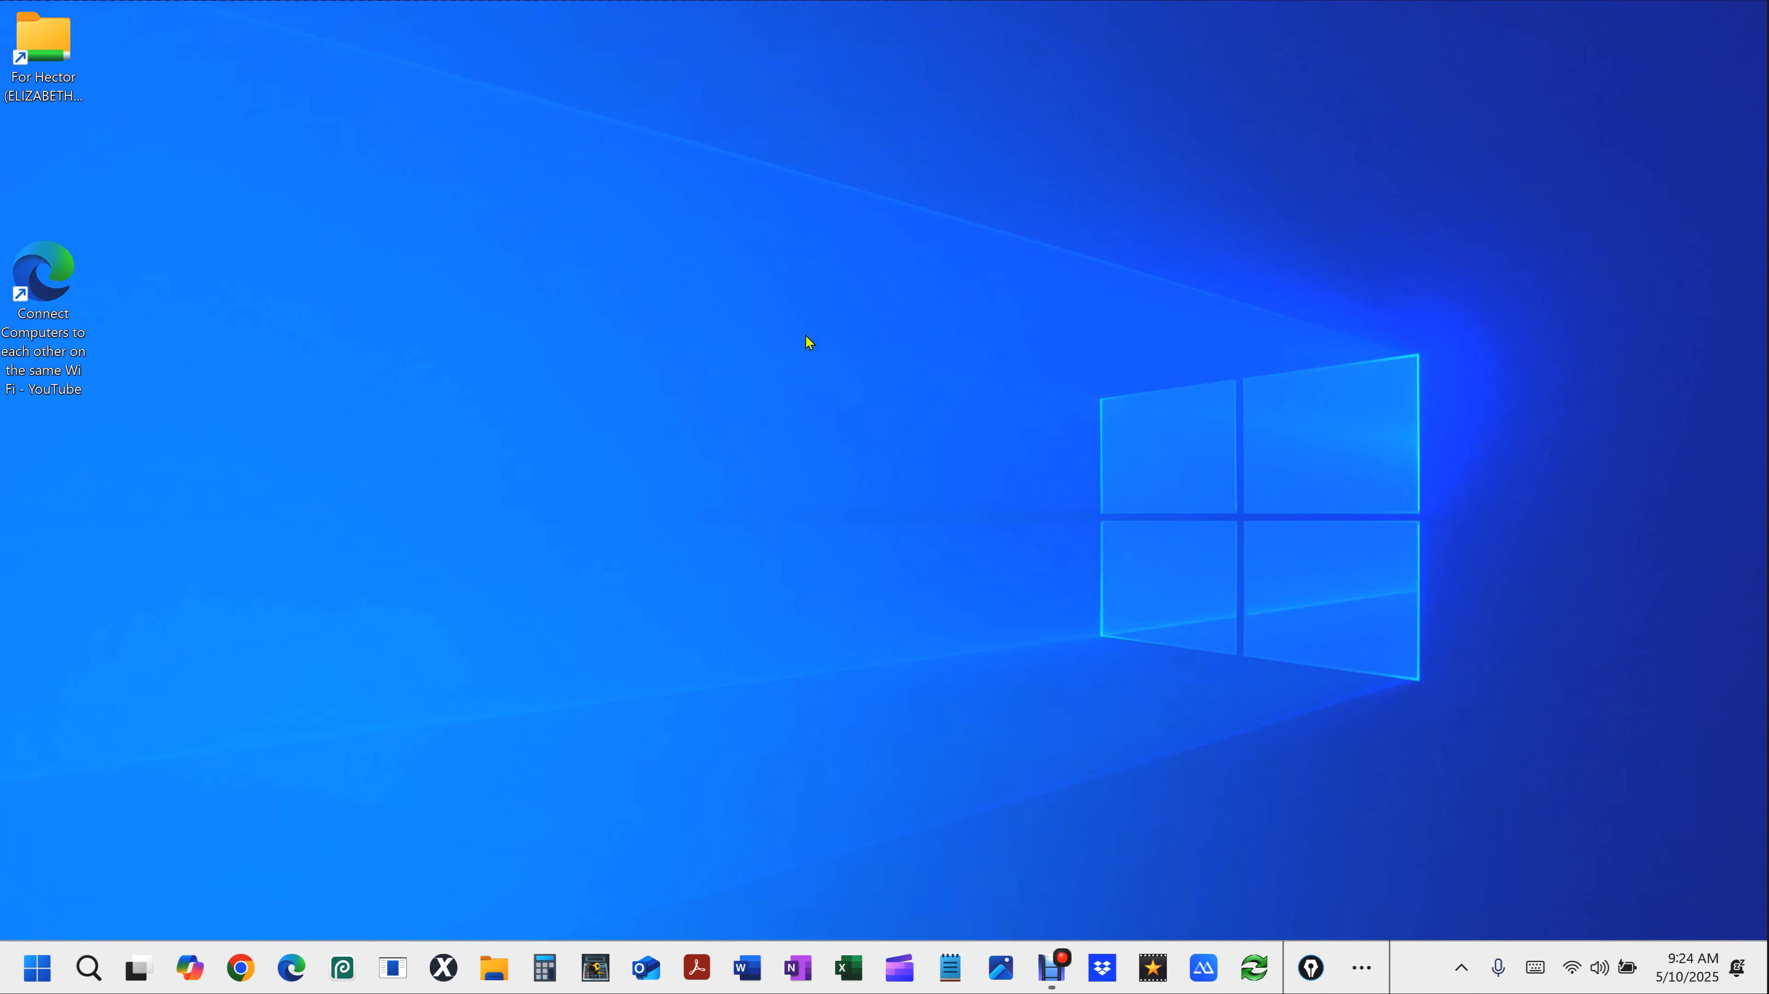
{"action": "key", "text": "super+i"}
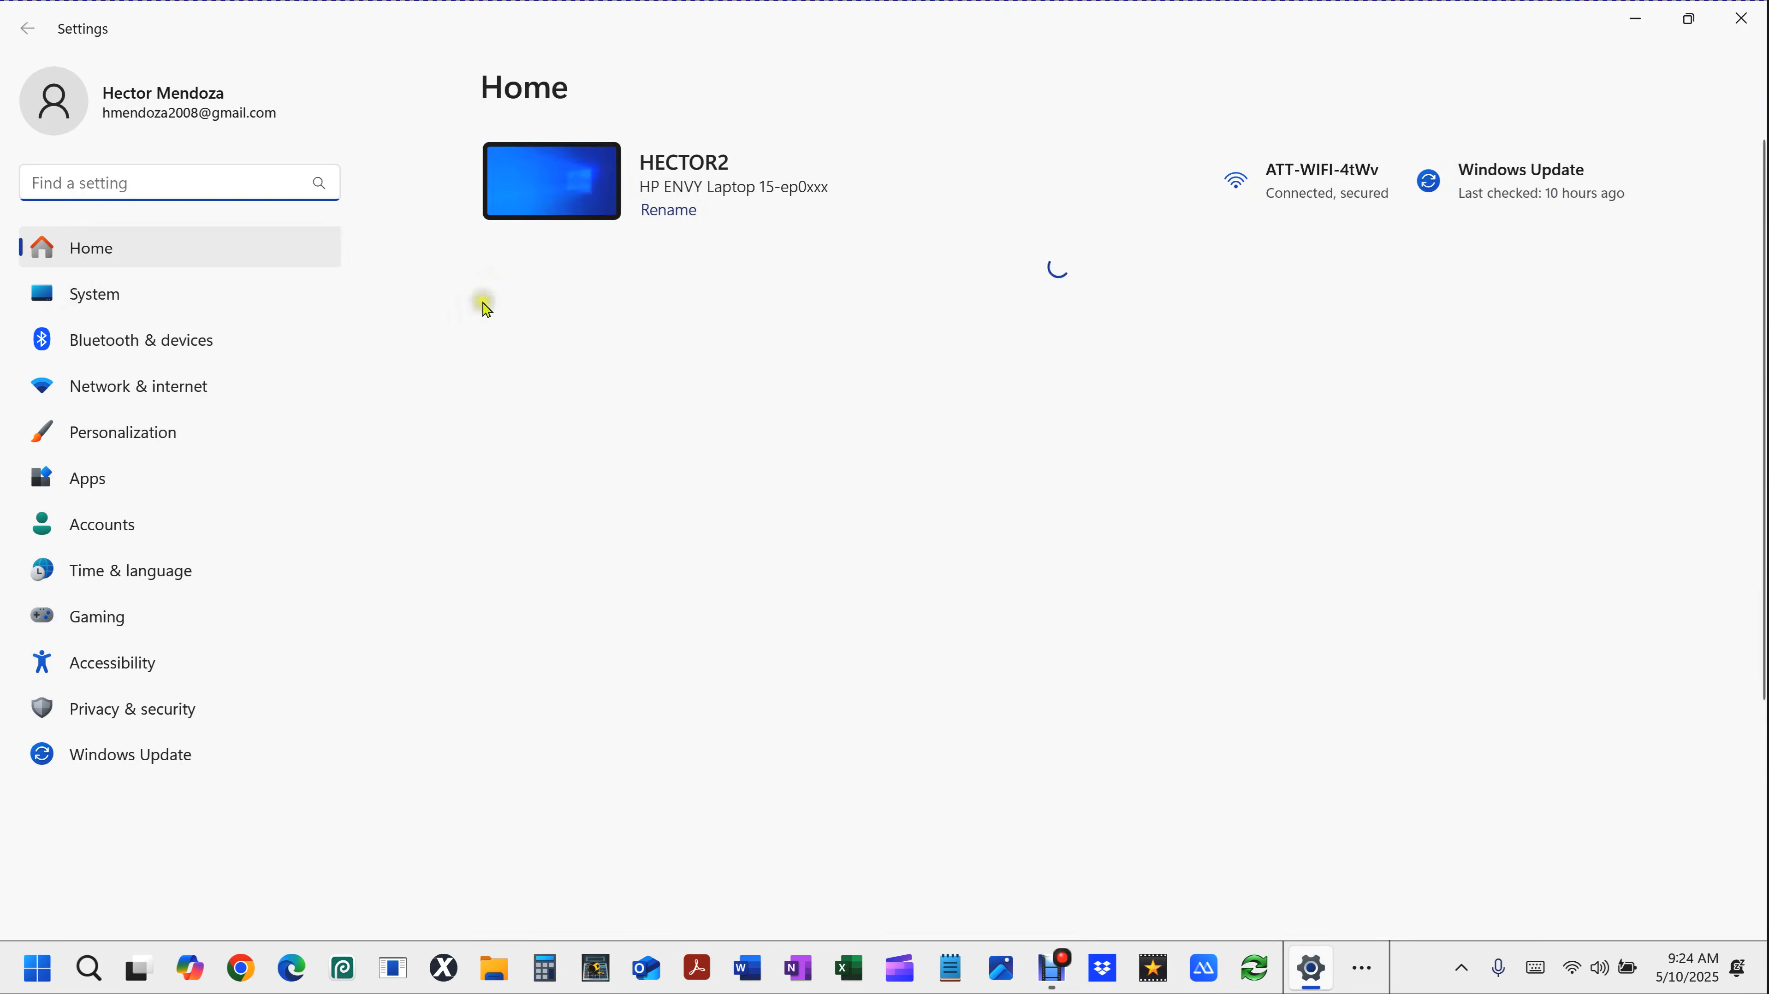
{"action": "left_click", "coordinate": [123, 295]}
{"action": "scroll", "coordinate": [987, 462], "scroll_direction": "down", "scroll_amount": 10}
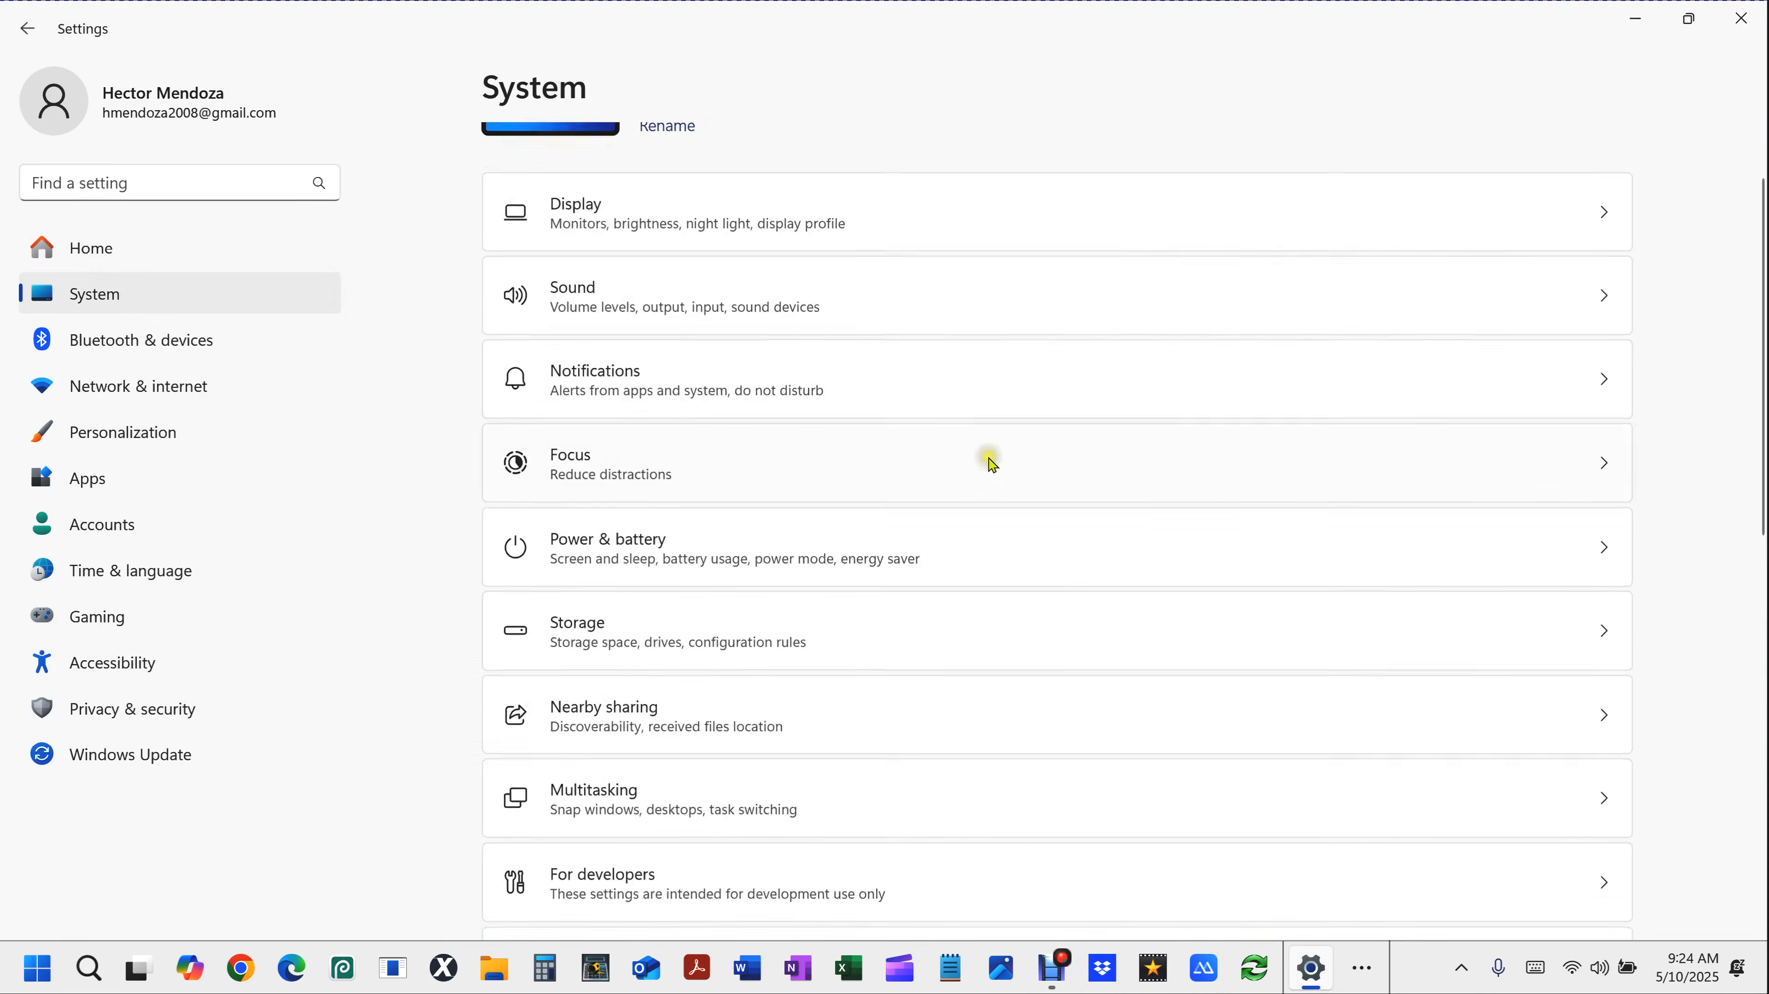
{"action": "key", "text": "alt+Left"}
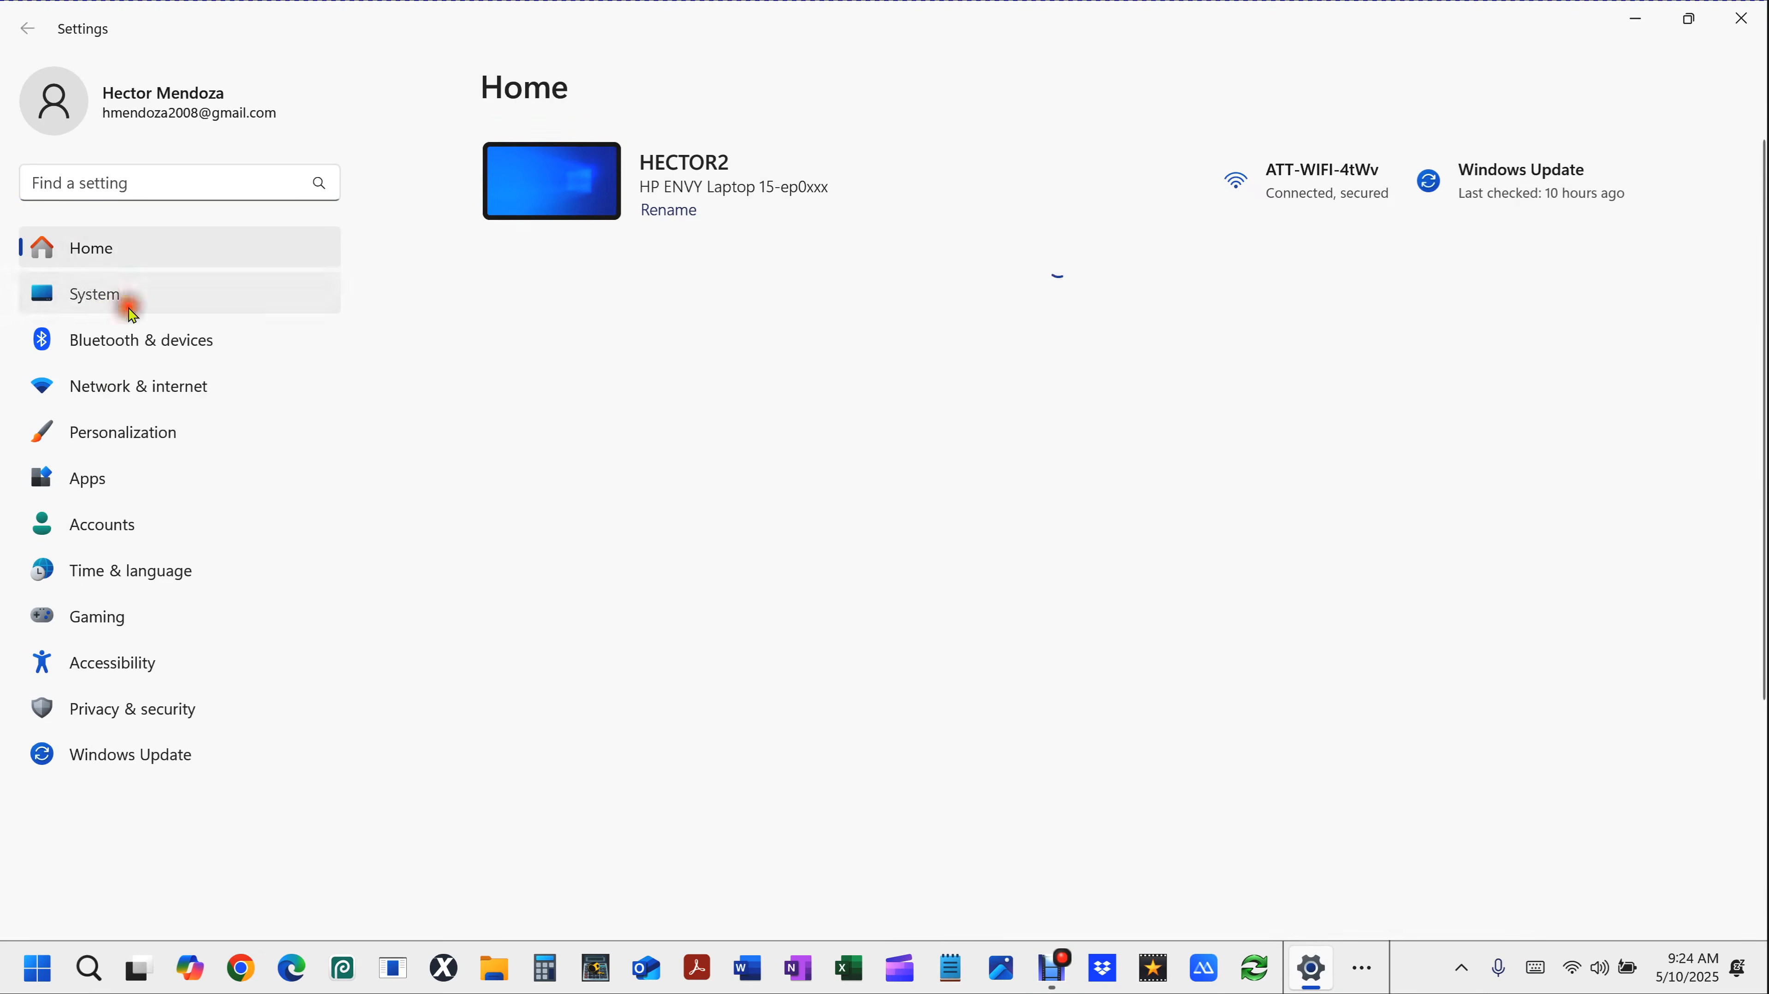
{"action": "left_click", "coordinate": [102, 294]}
{"action": "scroll", "coordinate": [861, 501], "scroll_direction": "down", "scroll_amount": 8}
{"action": "scroll", "coordinate": [863, 501], "scroll_direction": "down", "scroll_amount": 3}
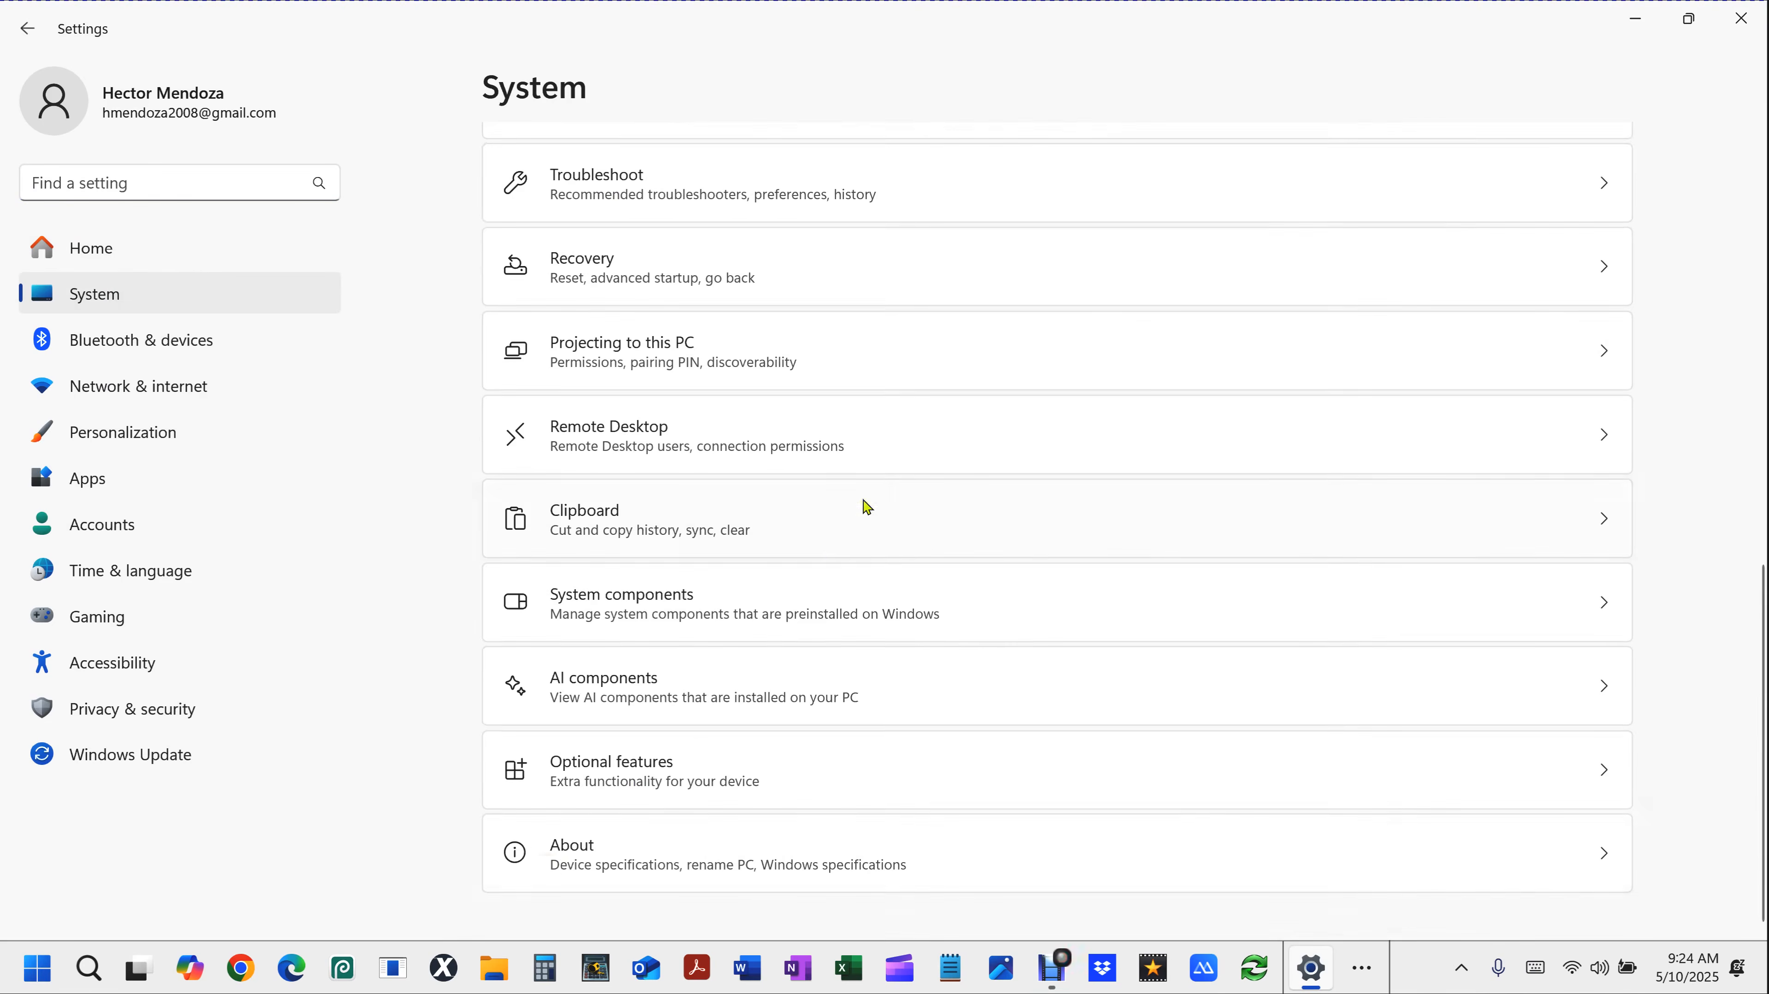
{"action": "left_click", "coordinate": [550, 867]}
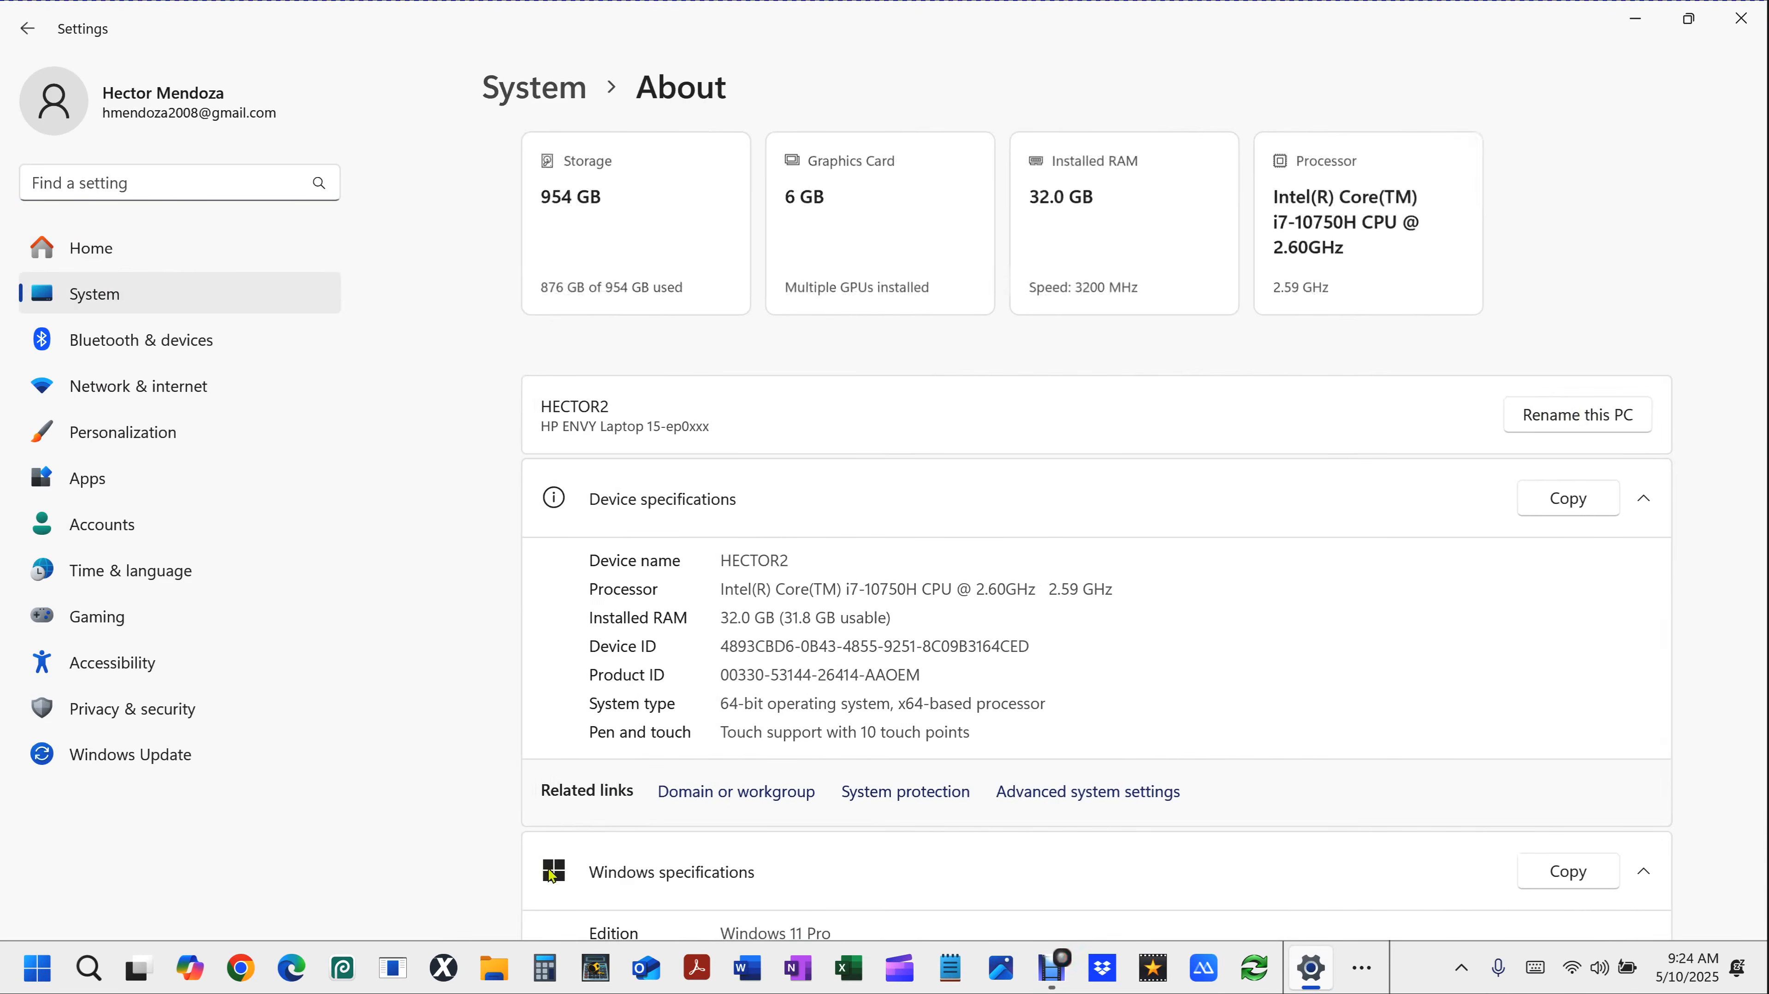
{"action": "left_click", "coordinate": [1532, 417]}
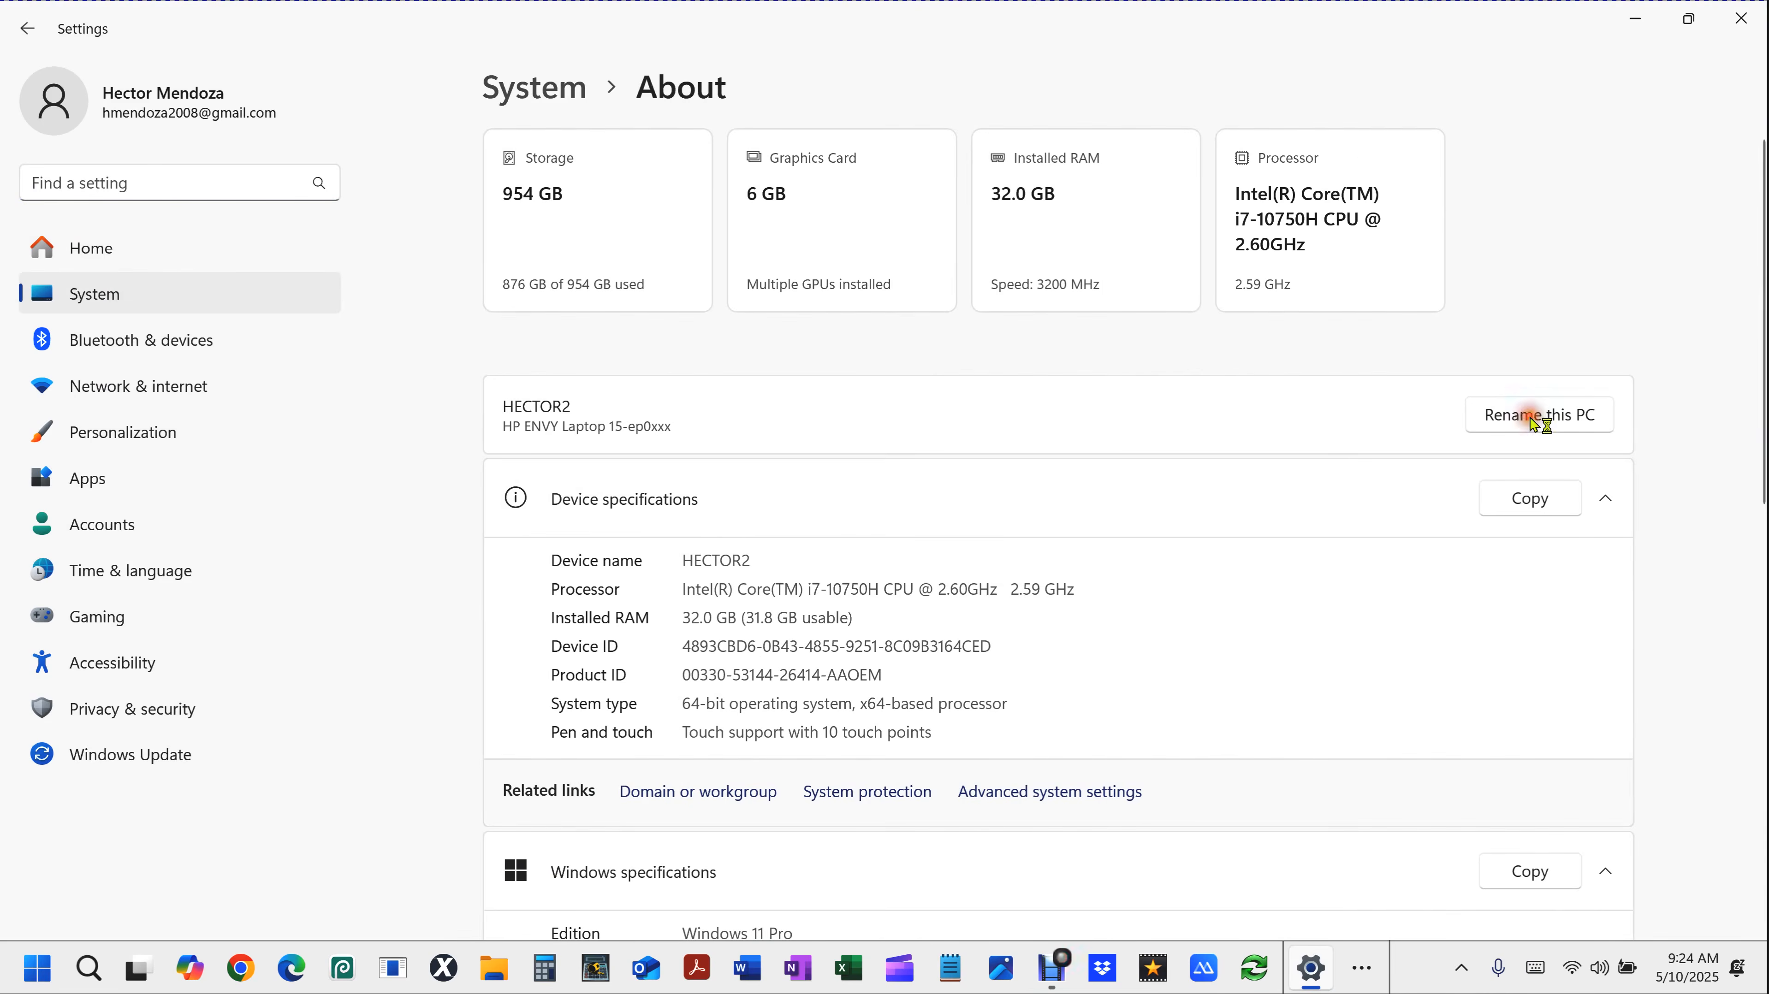
Try to rename the PC with the owner's first name in possessive form followed by "Computer".
{"action": "left_click", "coordinate": [700, 485]}
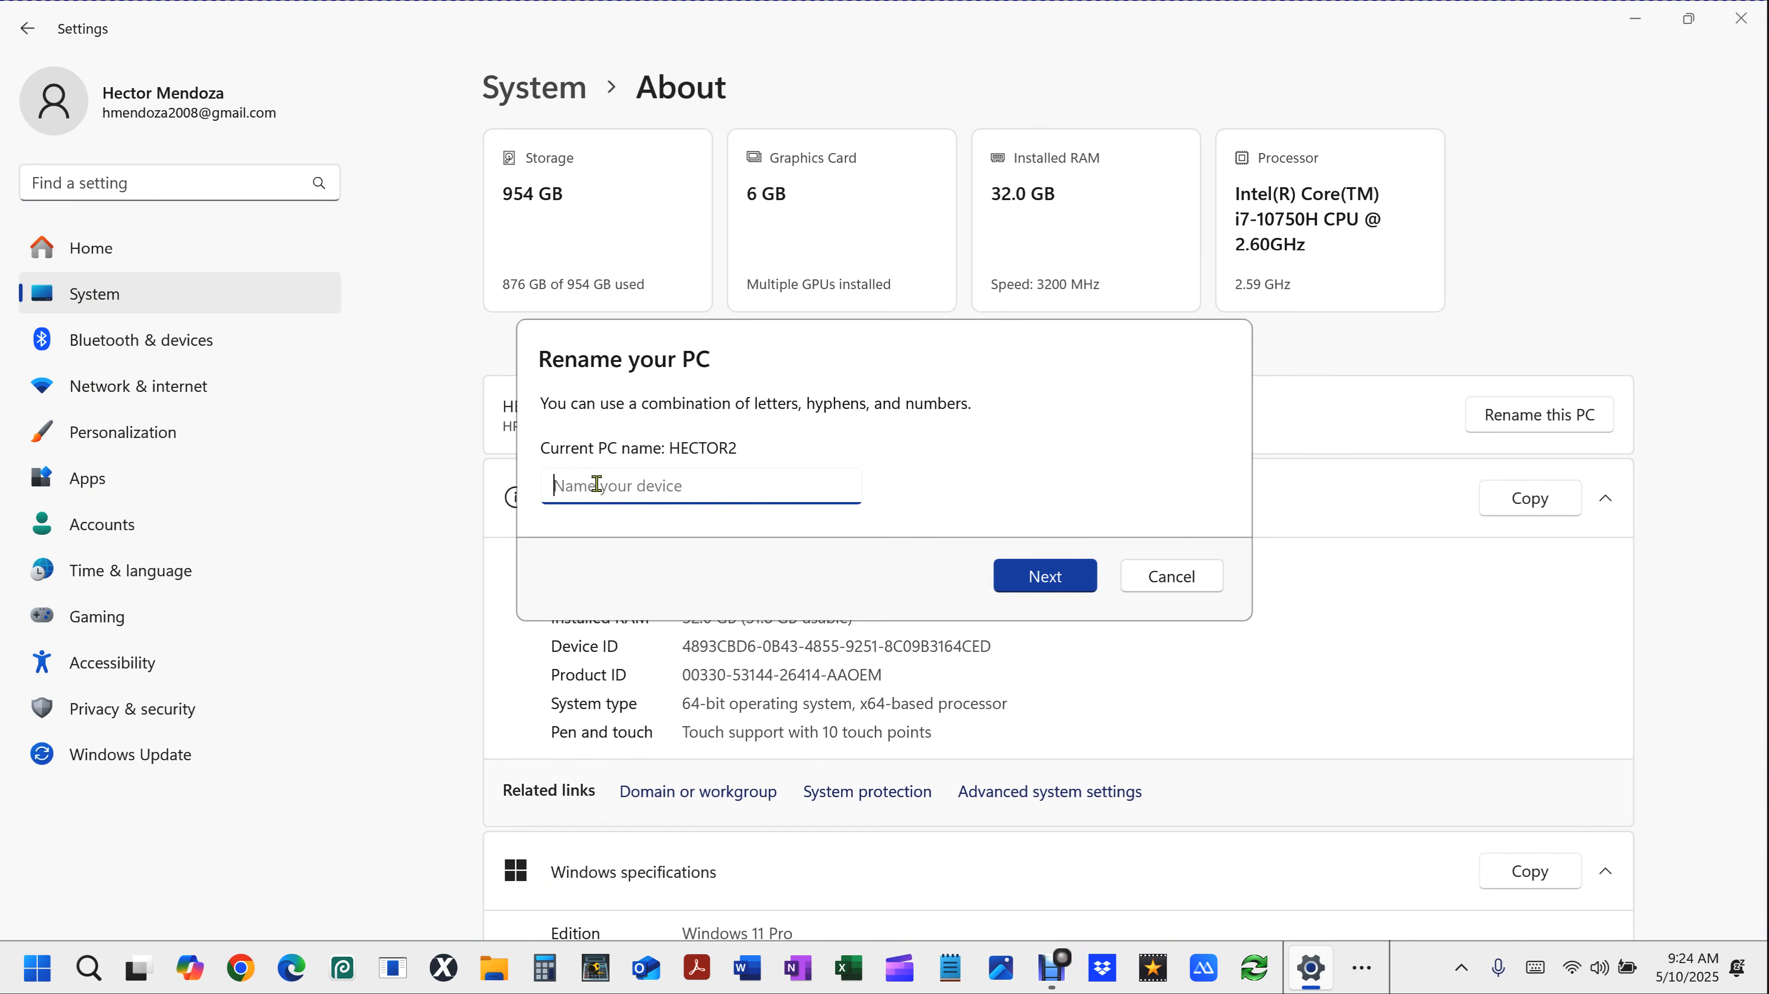
{"action": "type", "text": "Hector's Computer"}
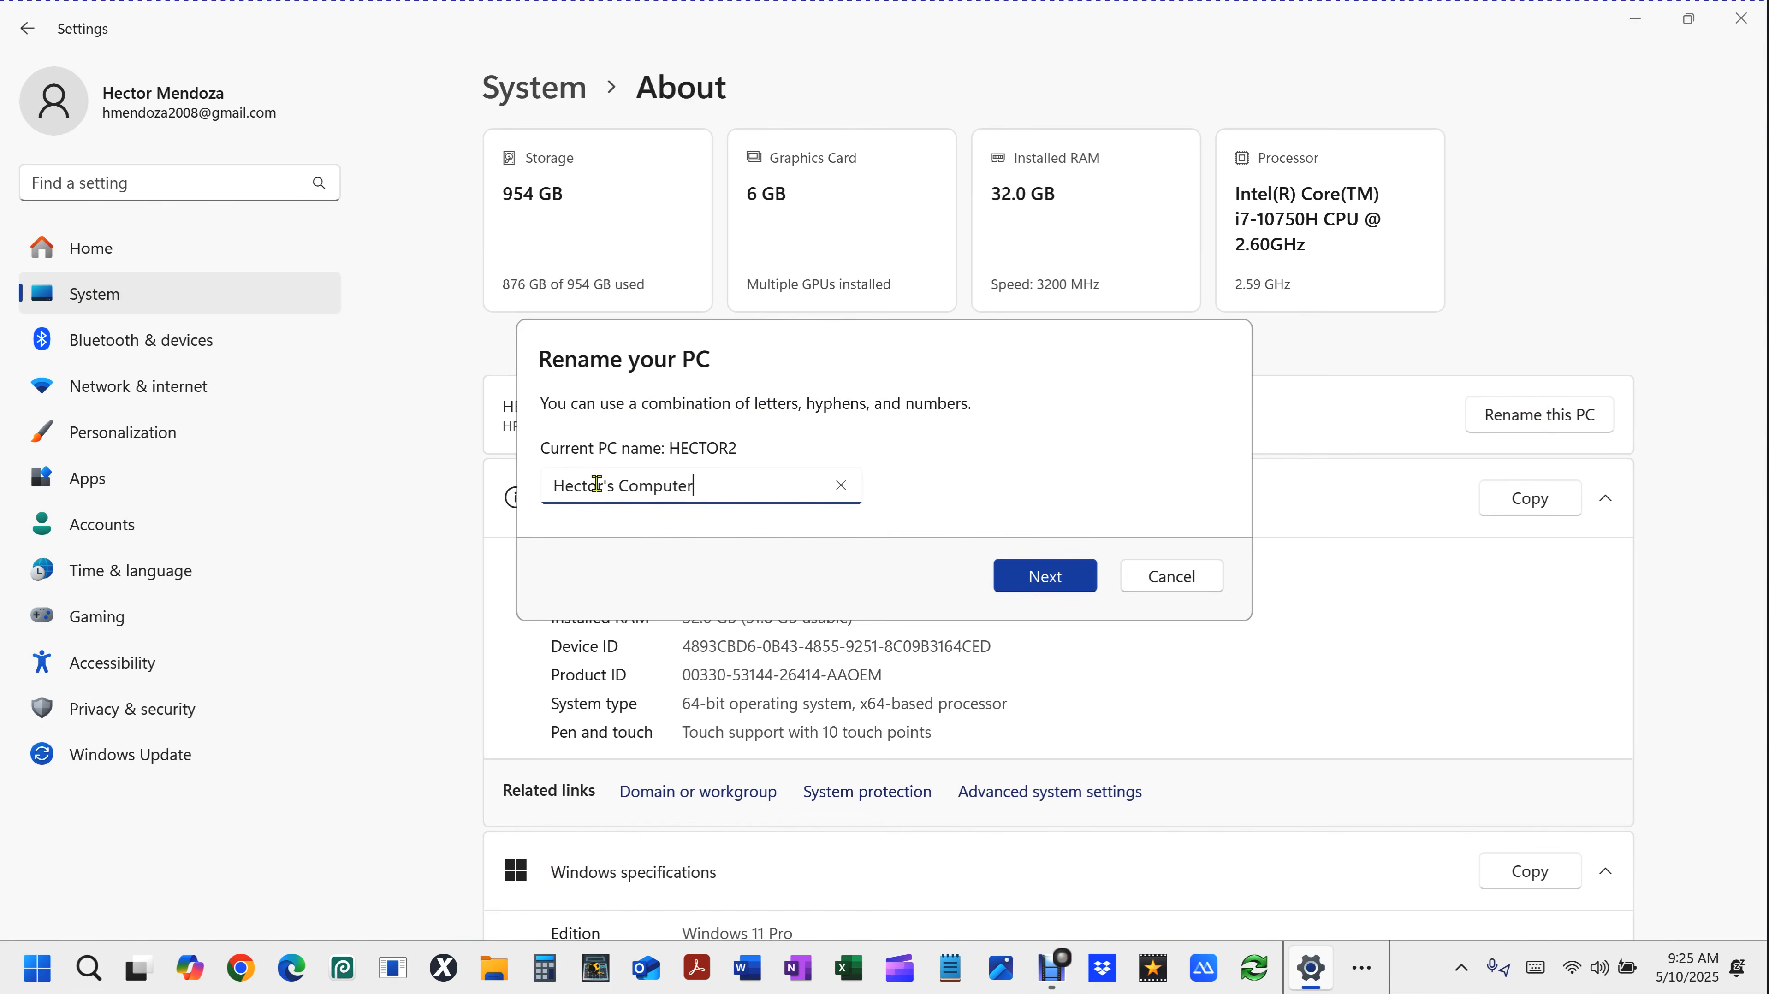
{"action": "left_click", "coordinate": [1040, 578]}
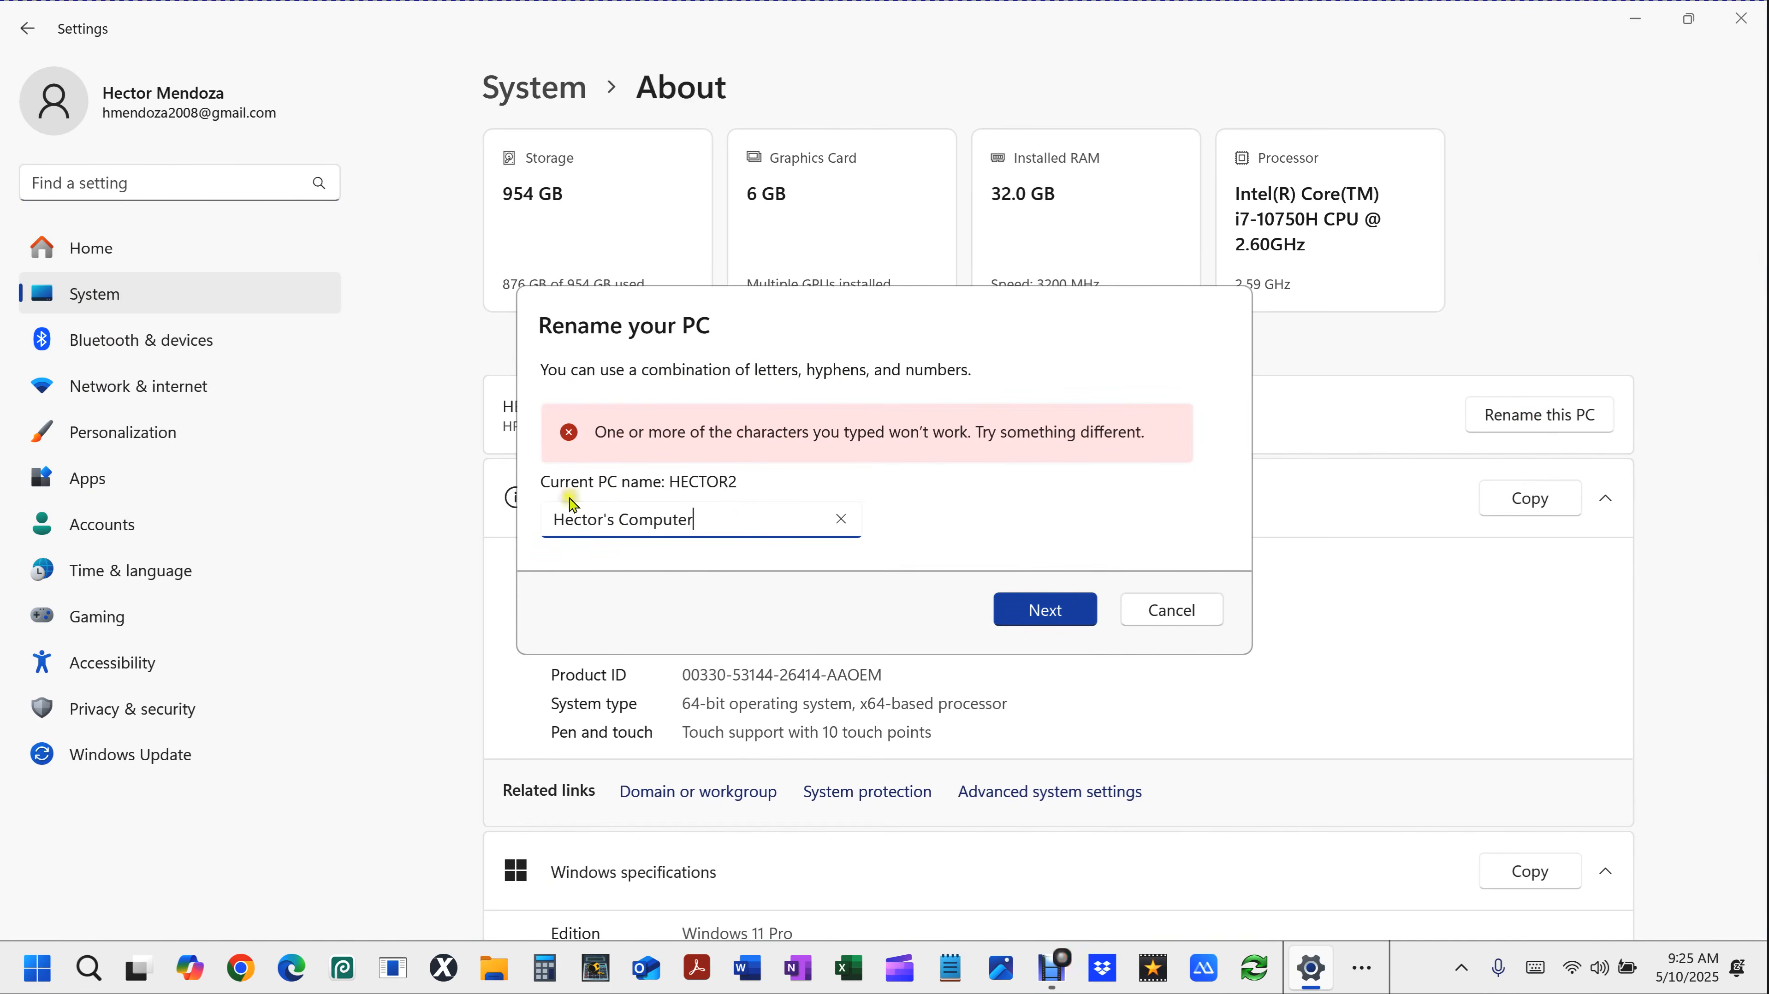
Rename the PC to only the owner's first name in capitals, and restart the computer.
{"action": "left_click_drag", "start_coordinate": [741, 522], "coordinate": [376, 562]}
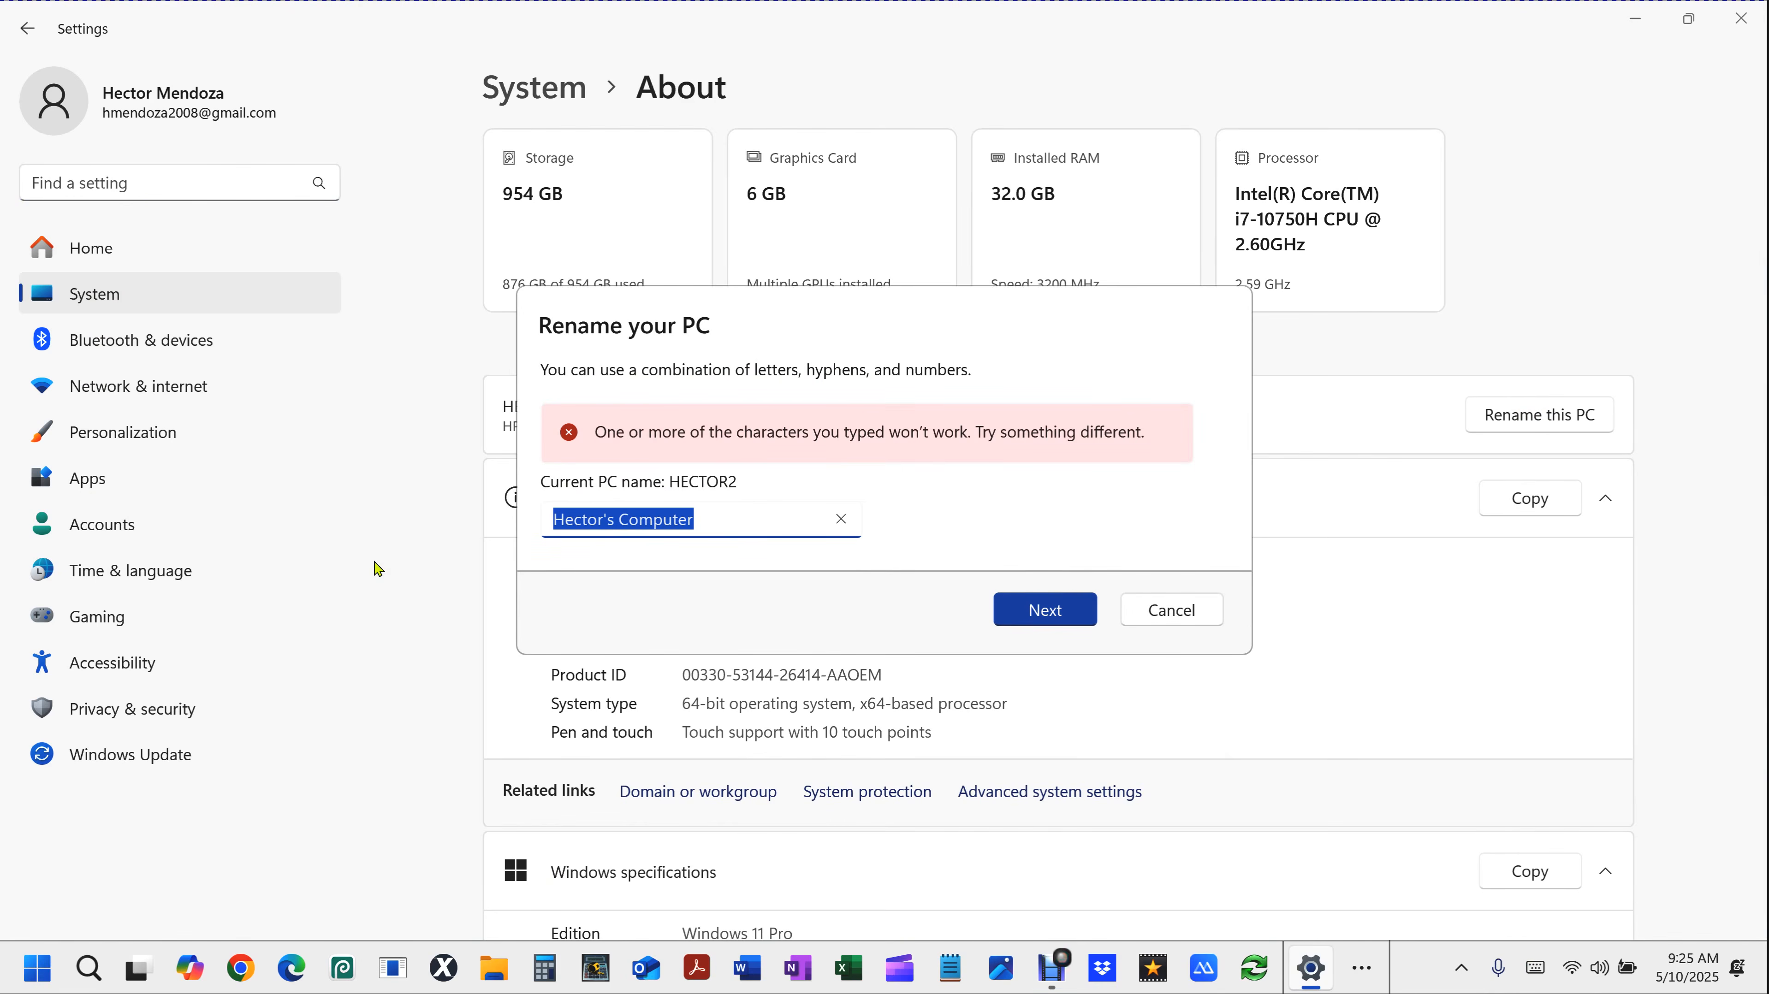
{"action": "type", "text": "HECTOR"}
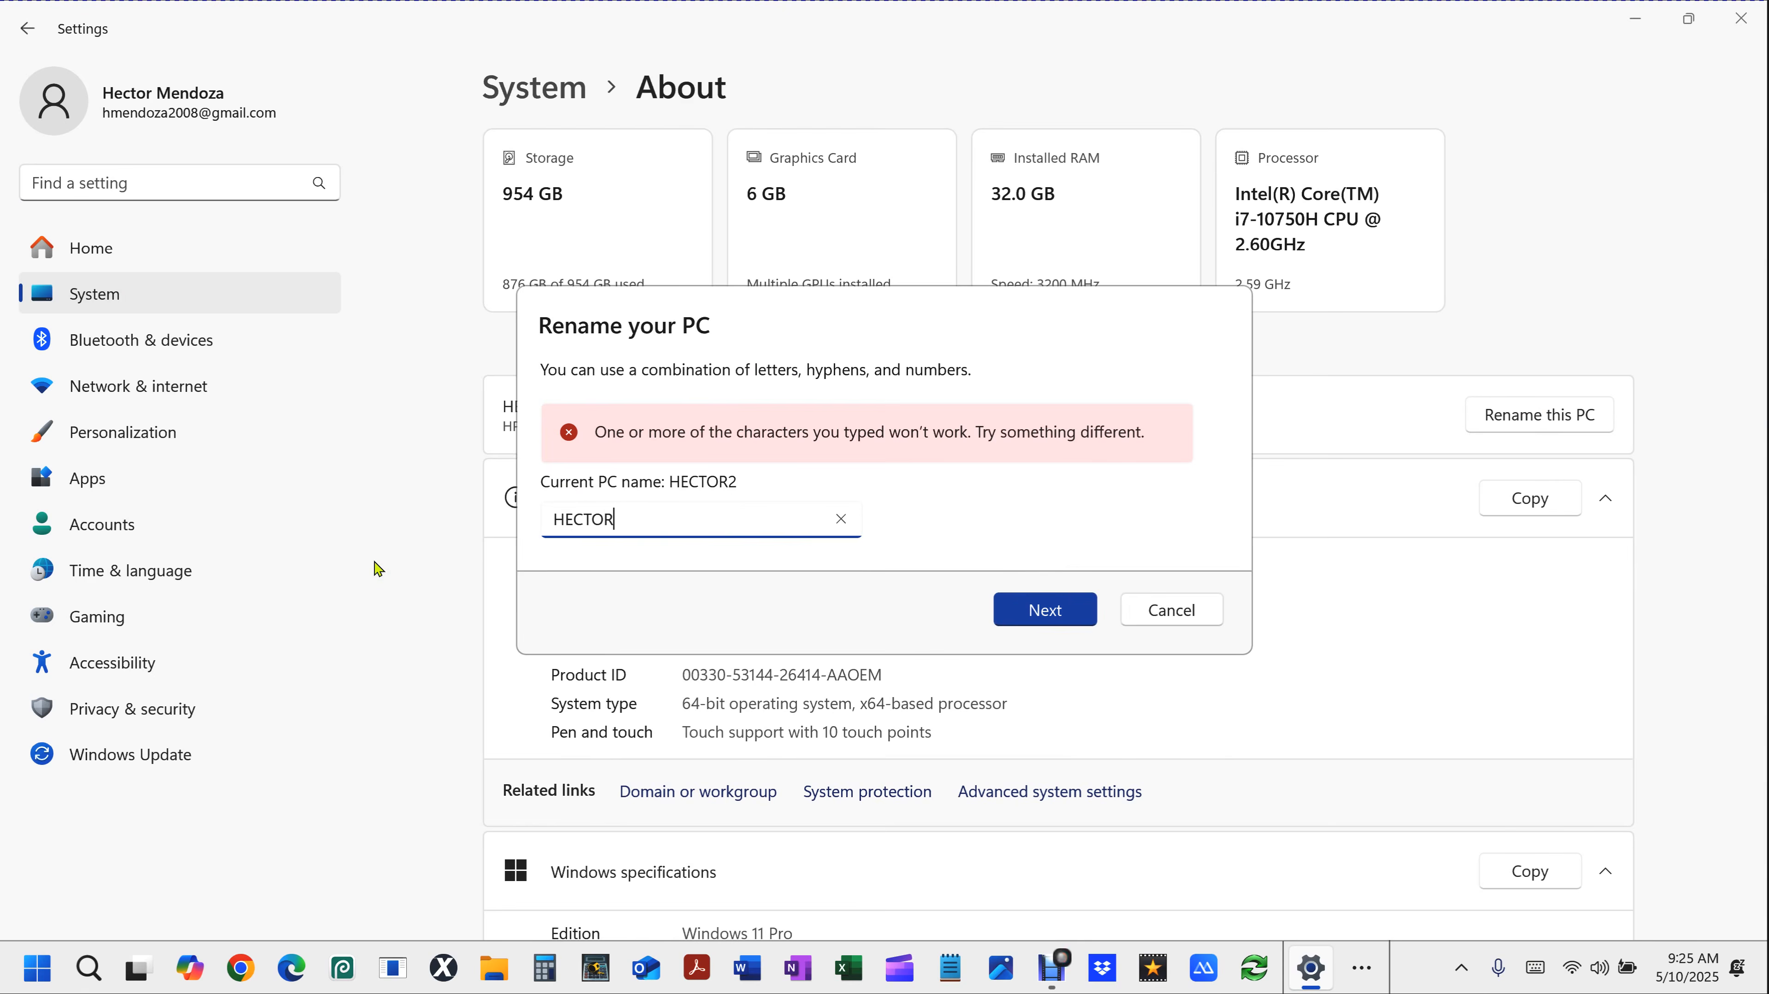
{"action": "left_click", "coordinate": [1028, 609]}
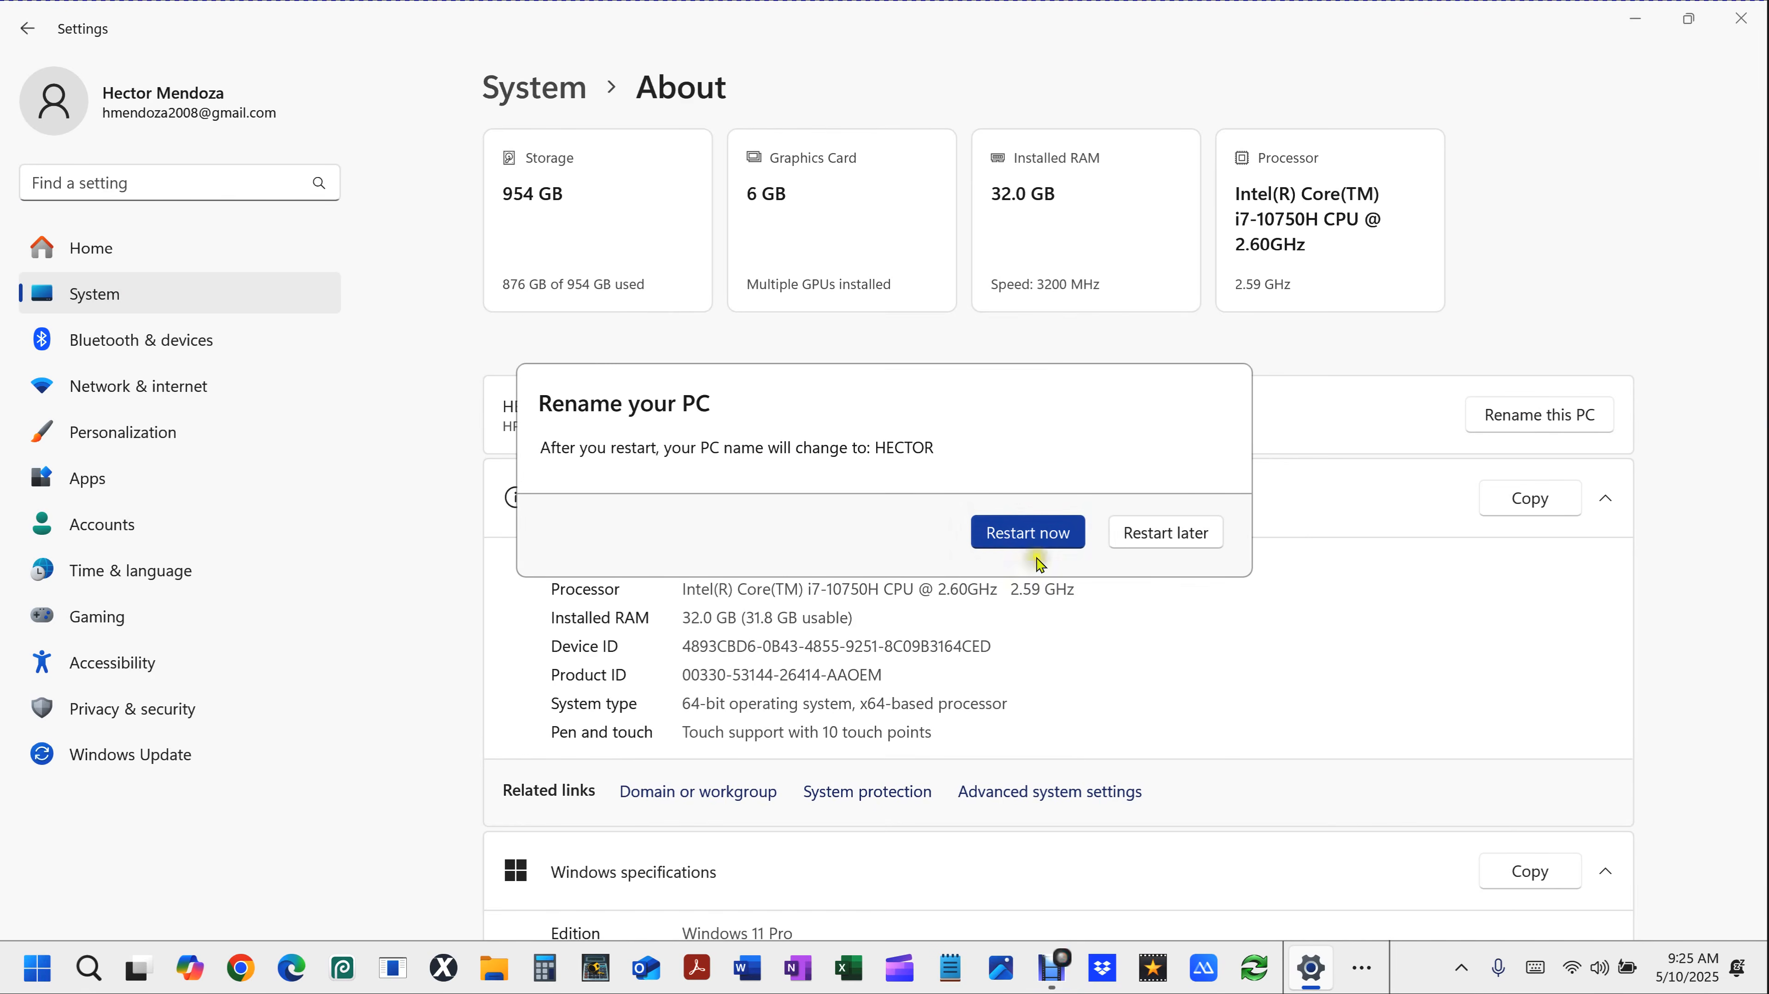
{"action": "left_click", "coordinate": [1008, 543]}
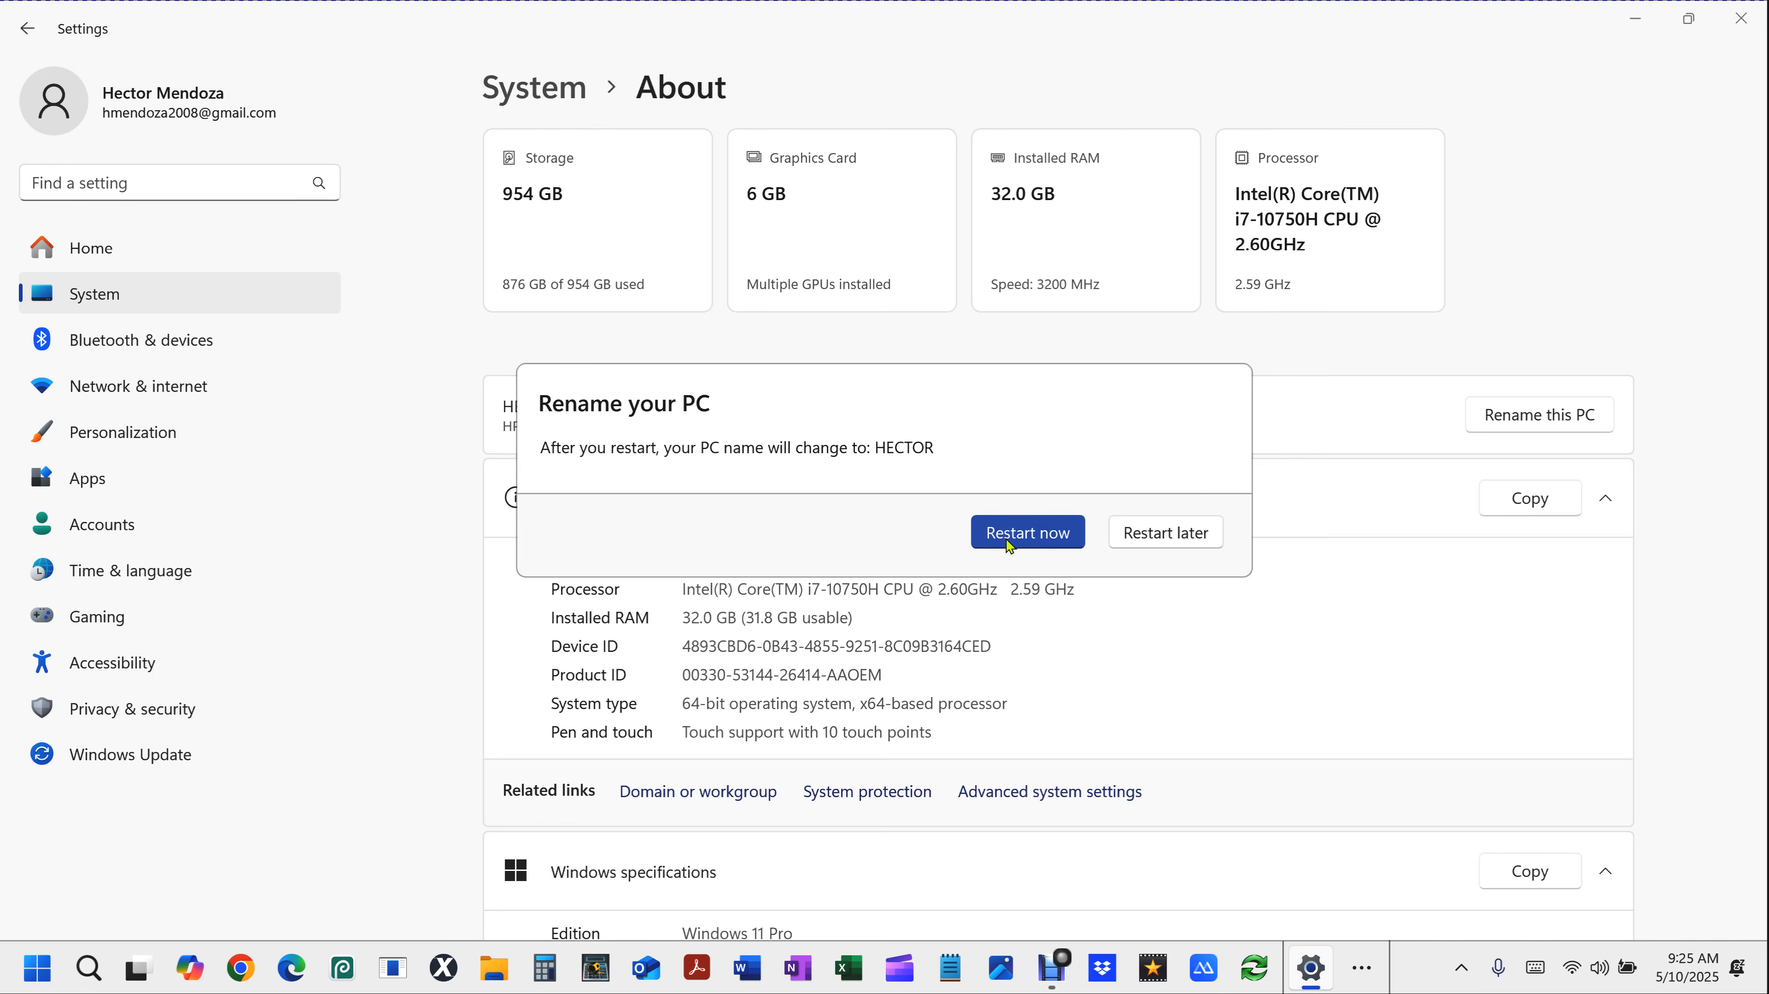
{"action": "left_click", "coordinate": [1008, 544]}
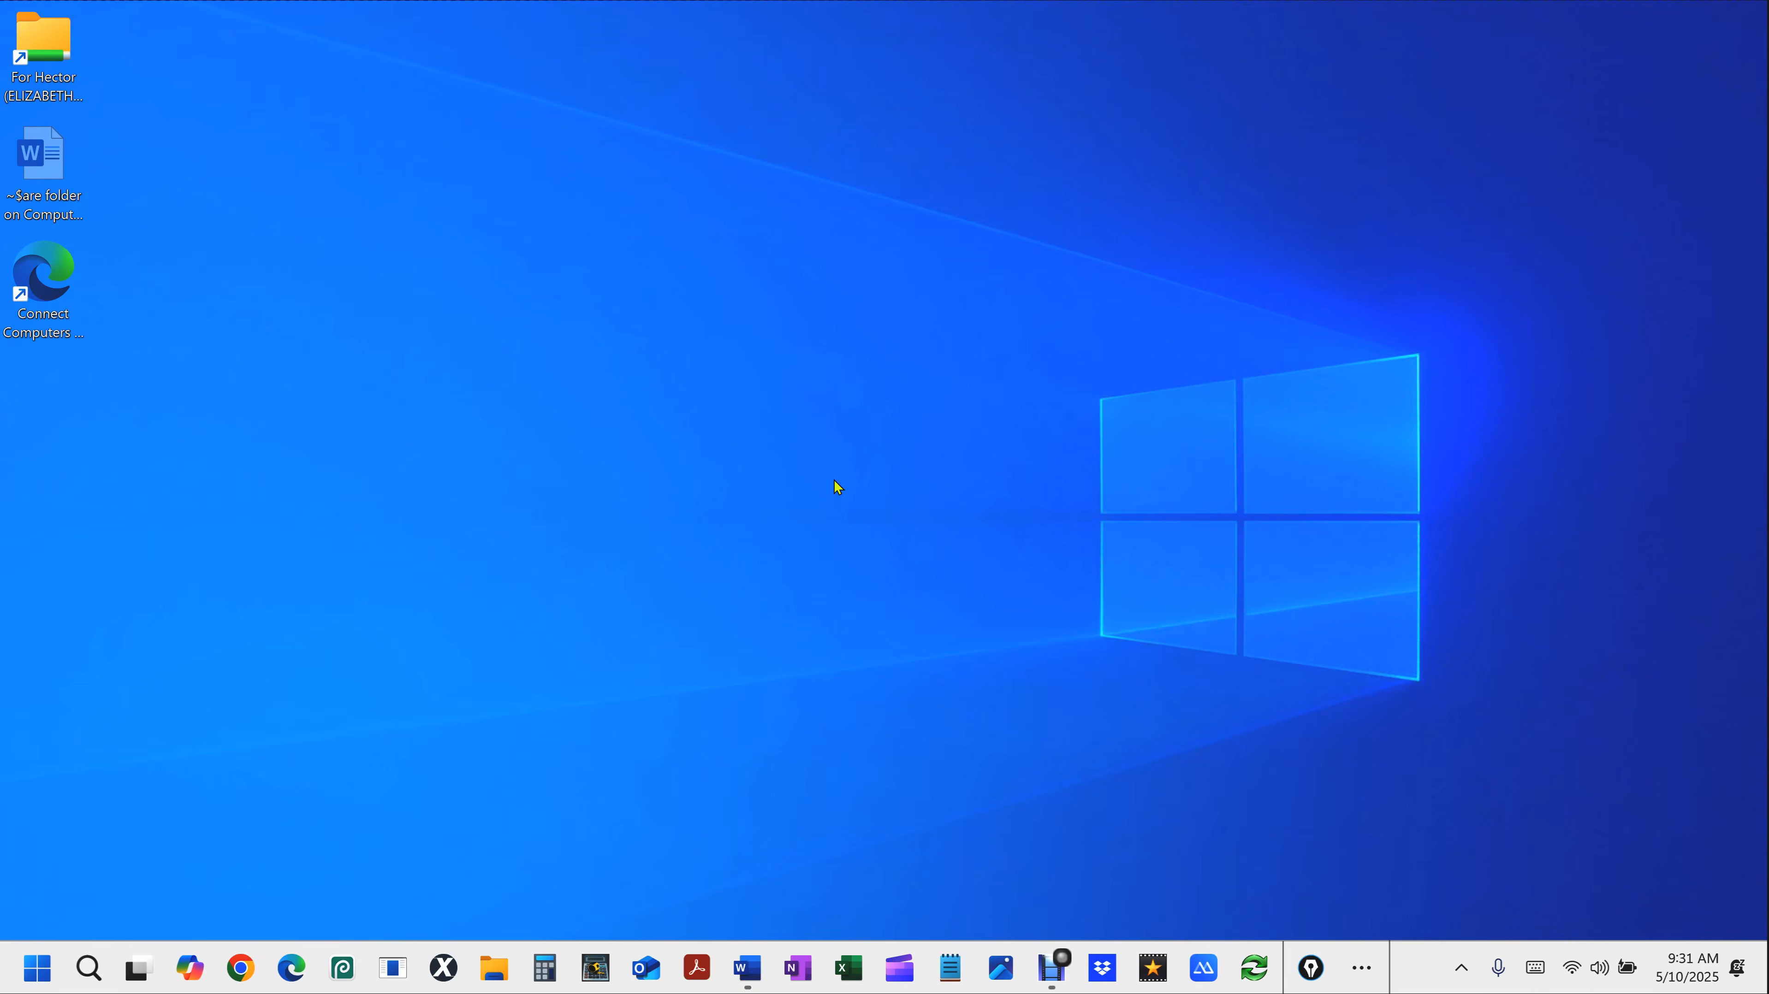
Open the advanced sharing settings within the advanced network settings of Network & internet.
{"action": "key", "text": "super+i"}
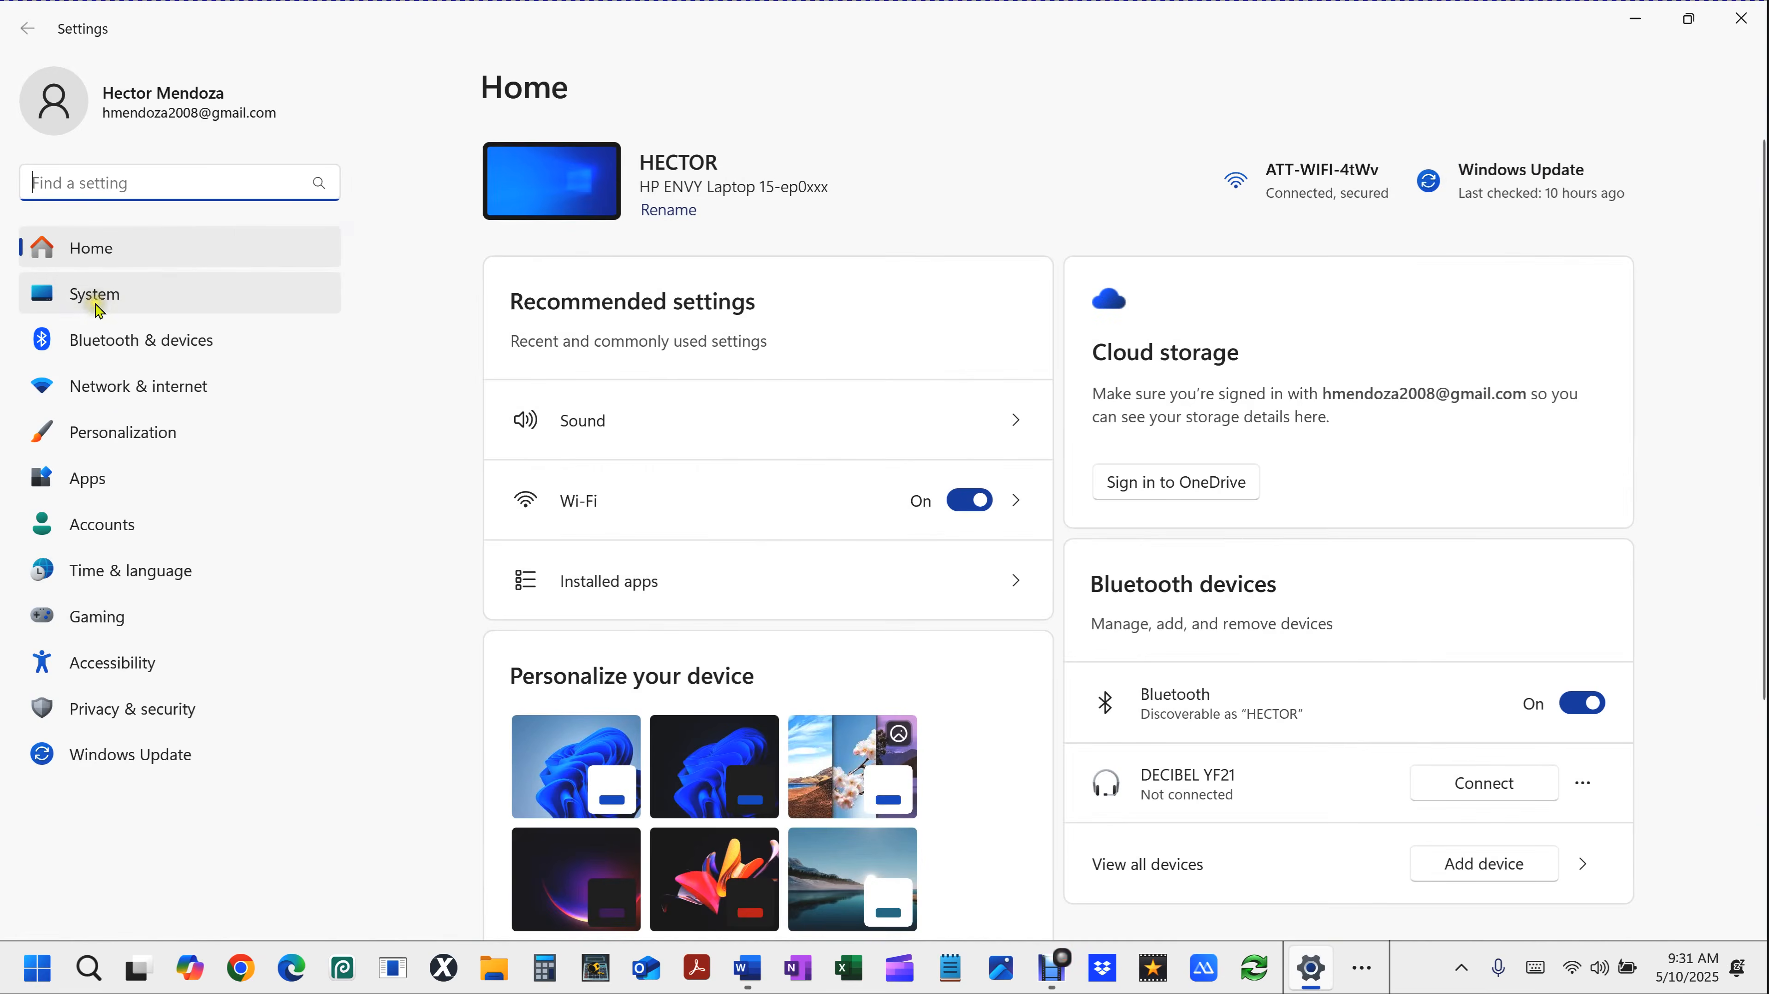
{"action": "left_click", "coordinate": [134, 395]}
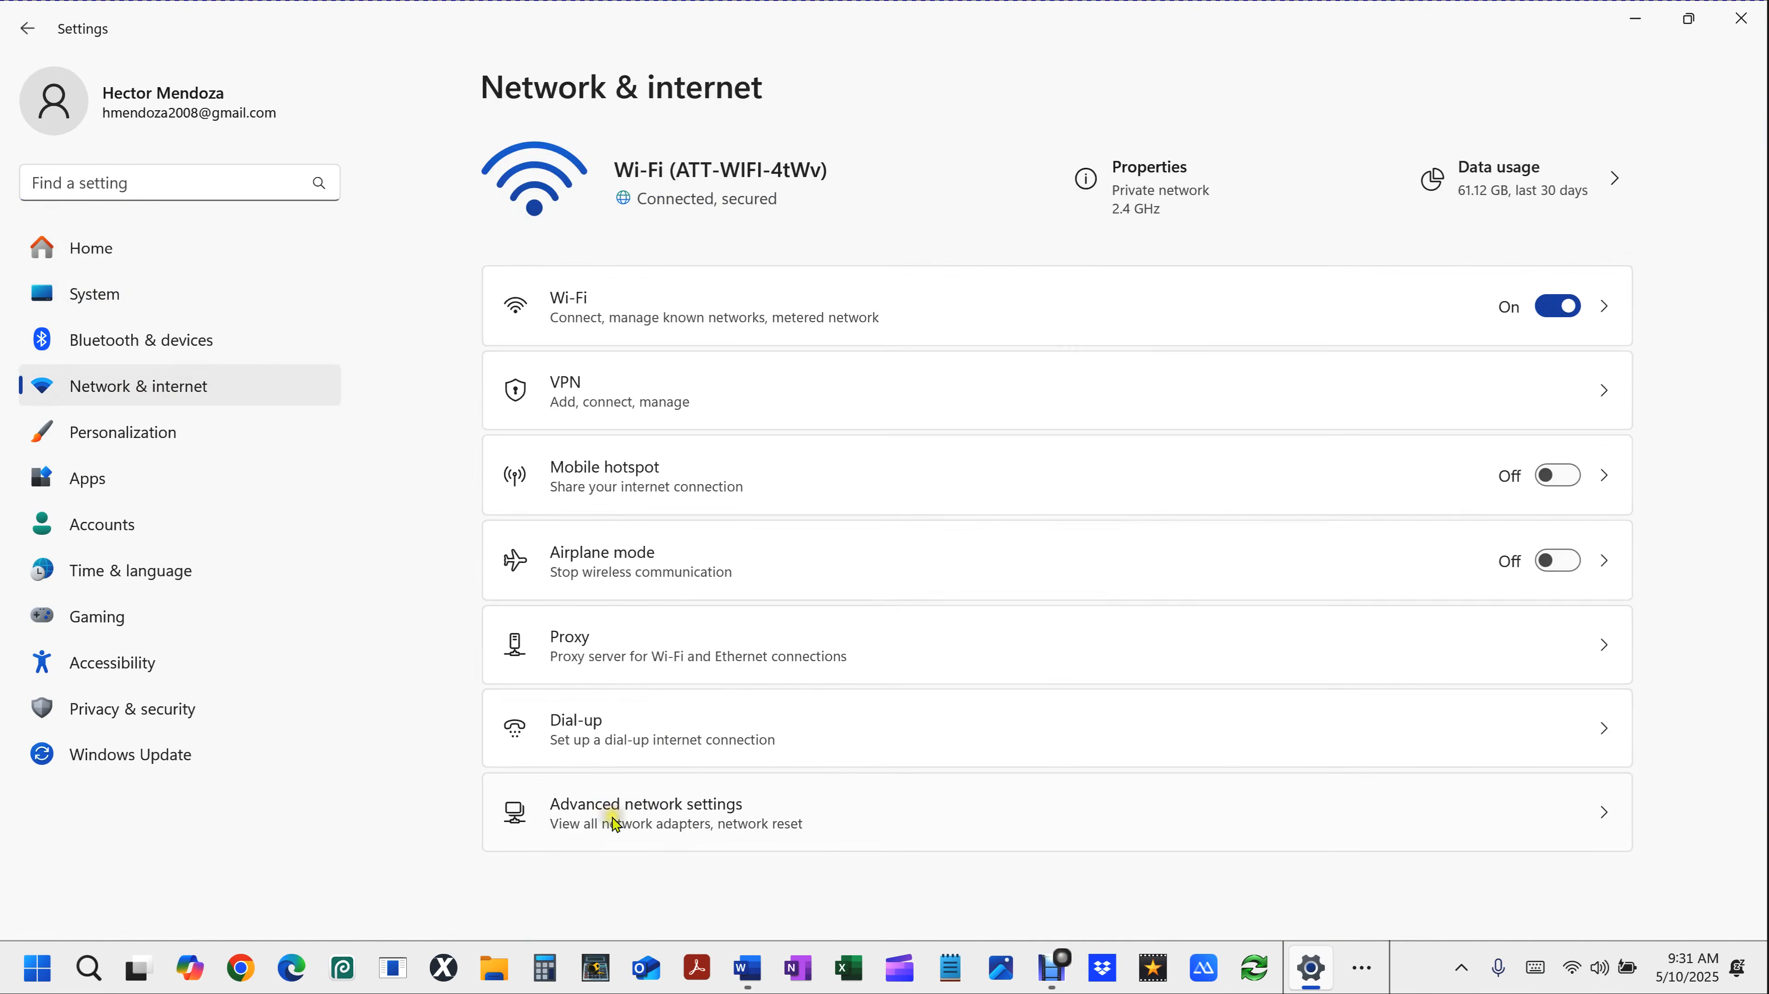
{"action": "left_click", "coordinate": [613, 819]}
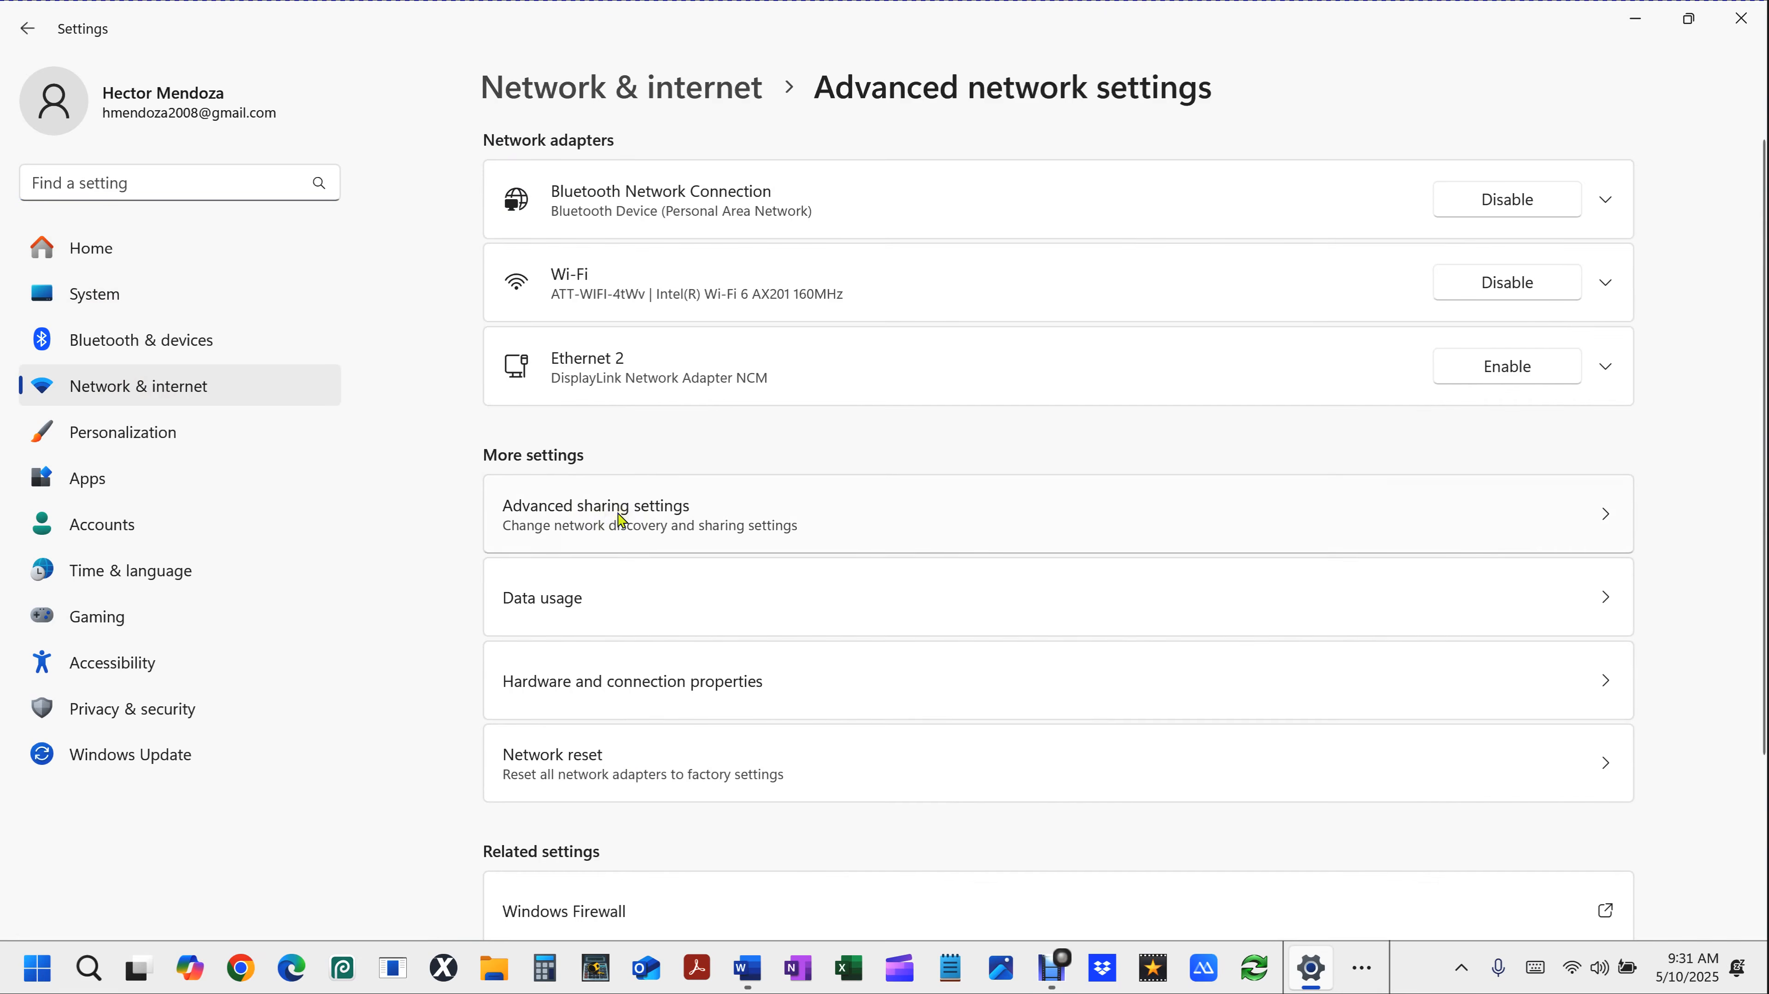
{"action": "left_click", "coordinate": [598, 520]}
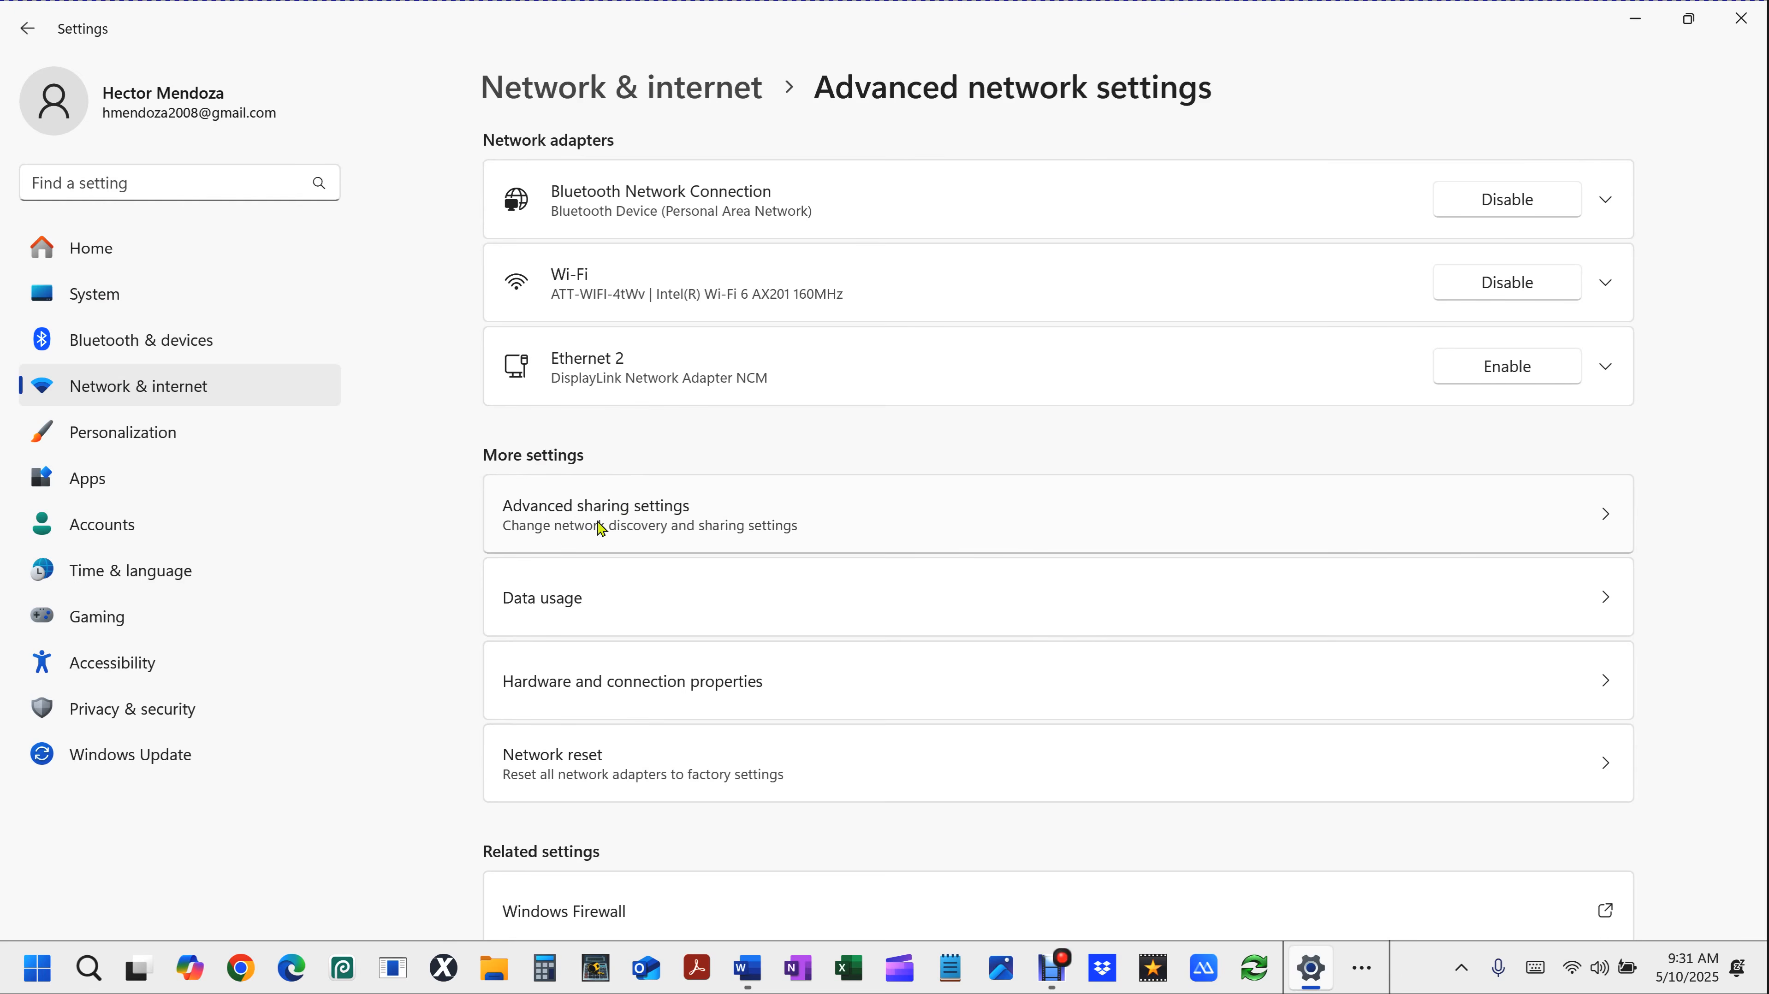
{"action": "left_click", "coordinate": [598, 521]}
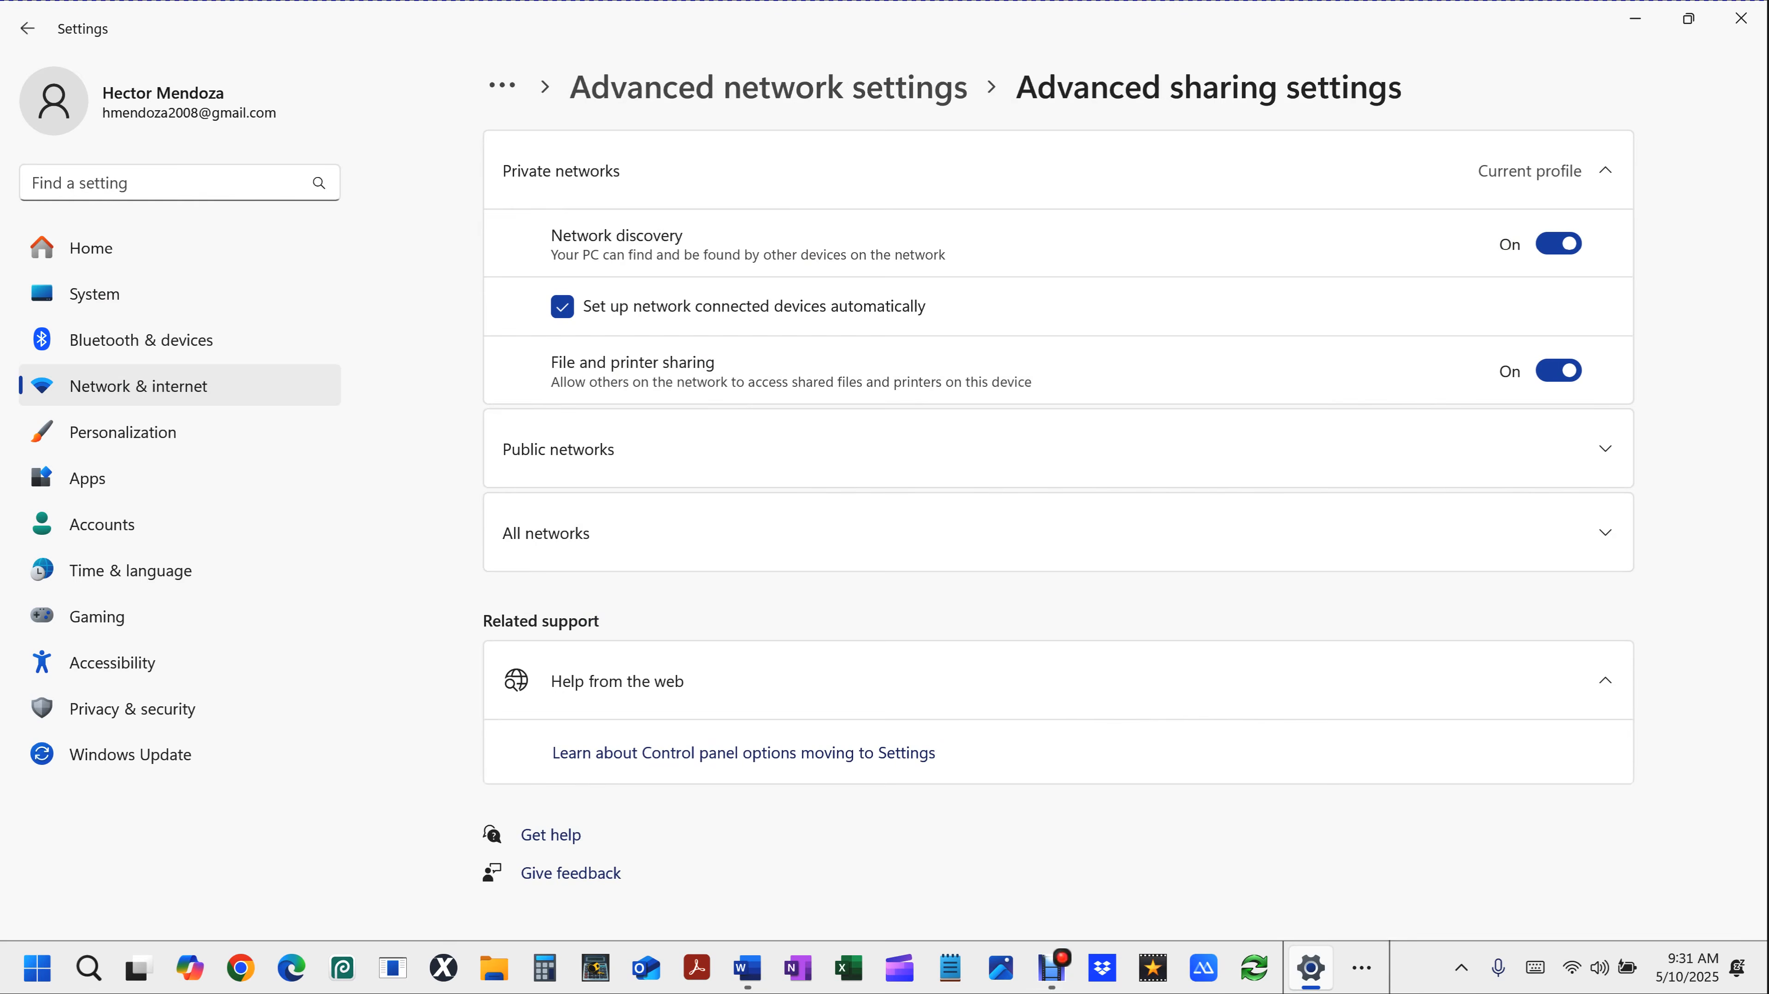
Expand the sharing options for all networks and public networks to check folder sharing and password protection.
{"action": "left_click", "coordinate": [583, 540]}
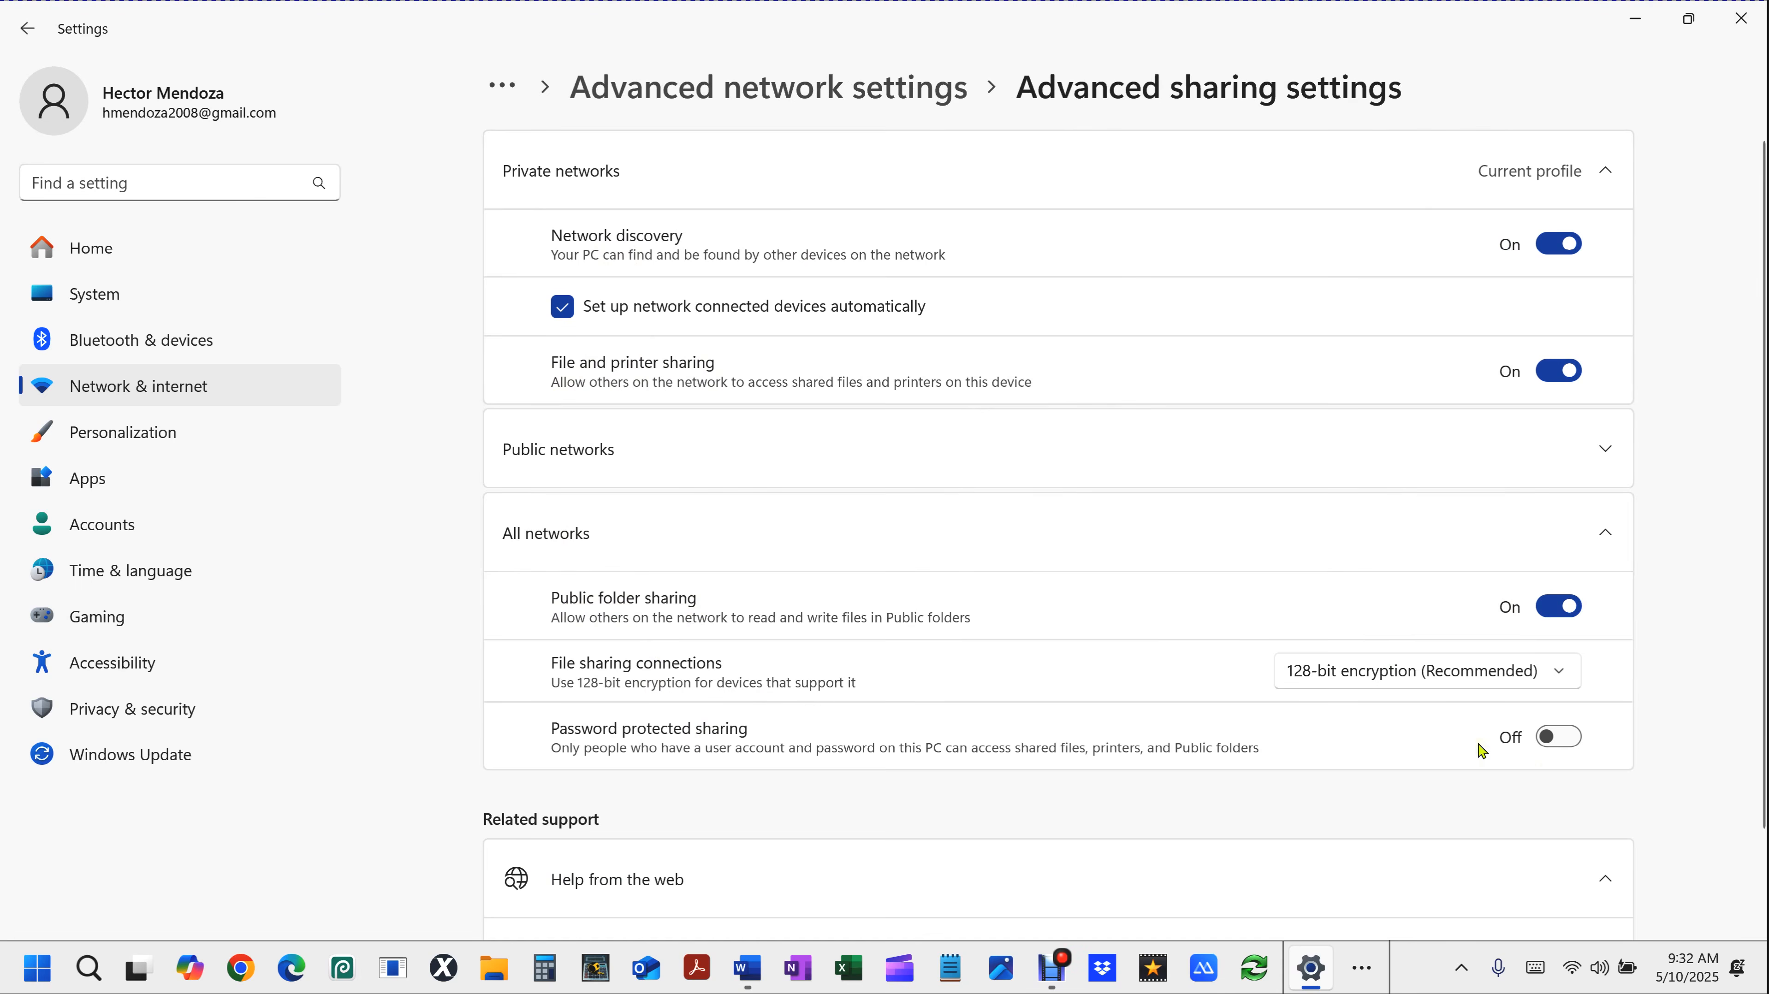
{"action": "scroll", "coordinate": [1482, 750], "scroll_direction": "down", "scroll_amount": 1}
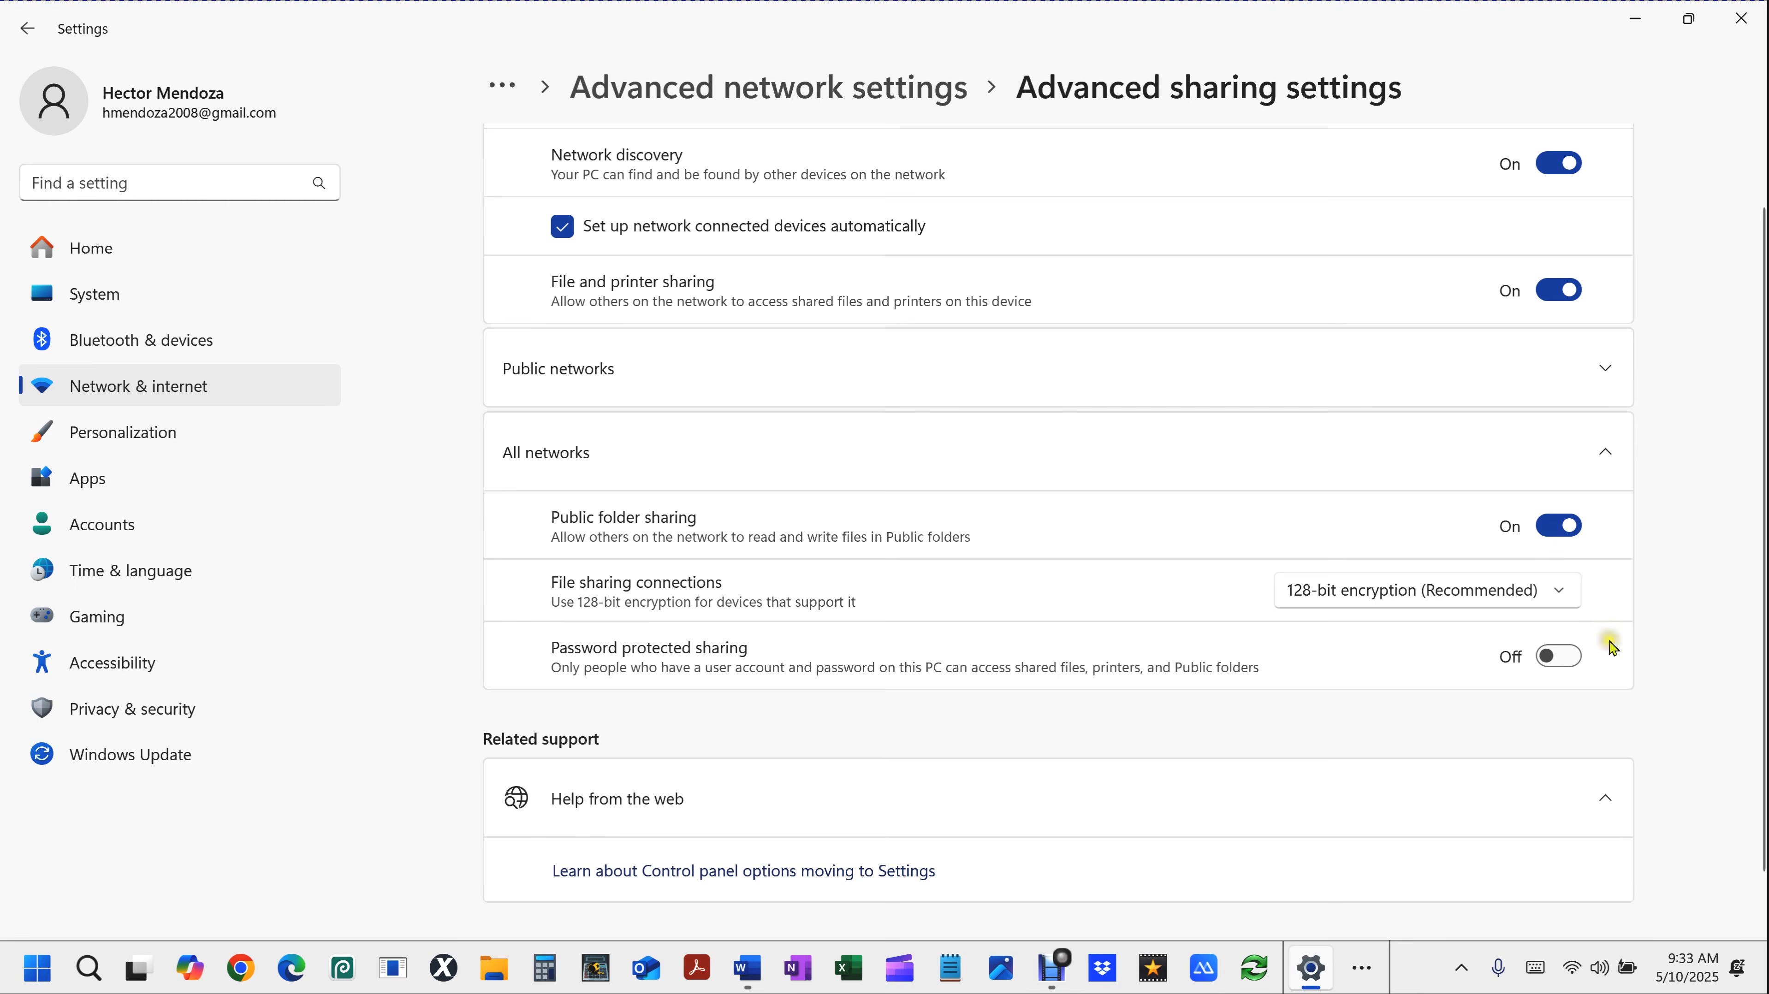
{"action": "left_click", "coordinate": [1600, 376]}
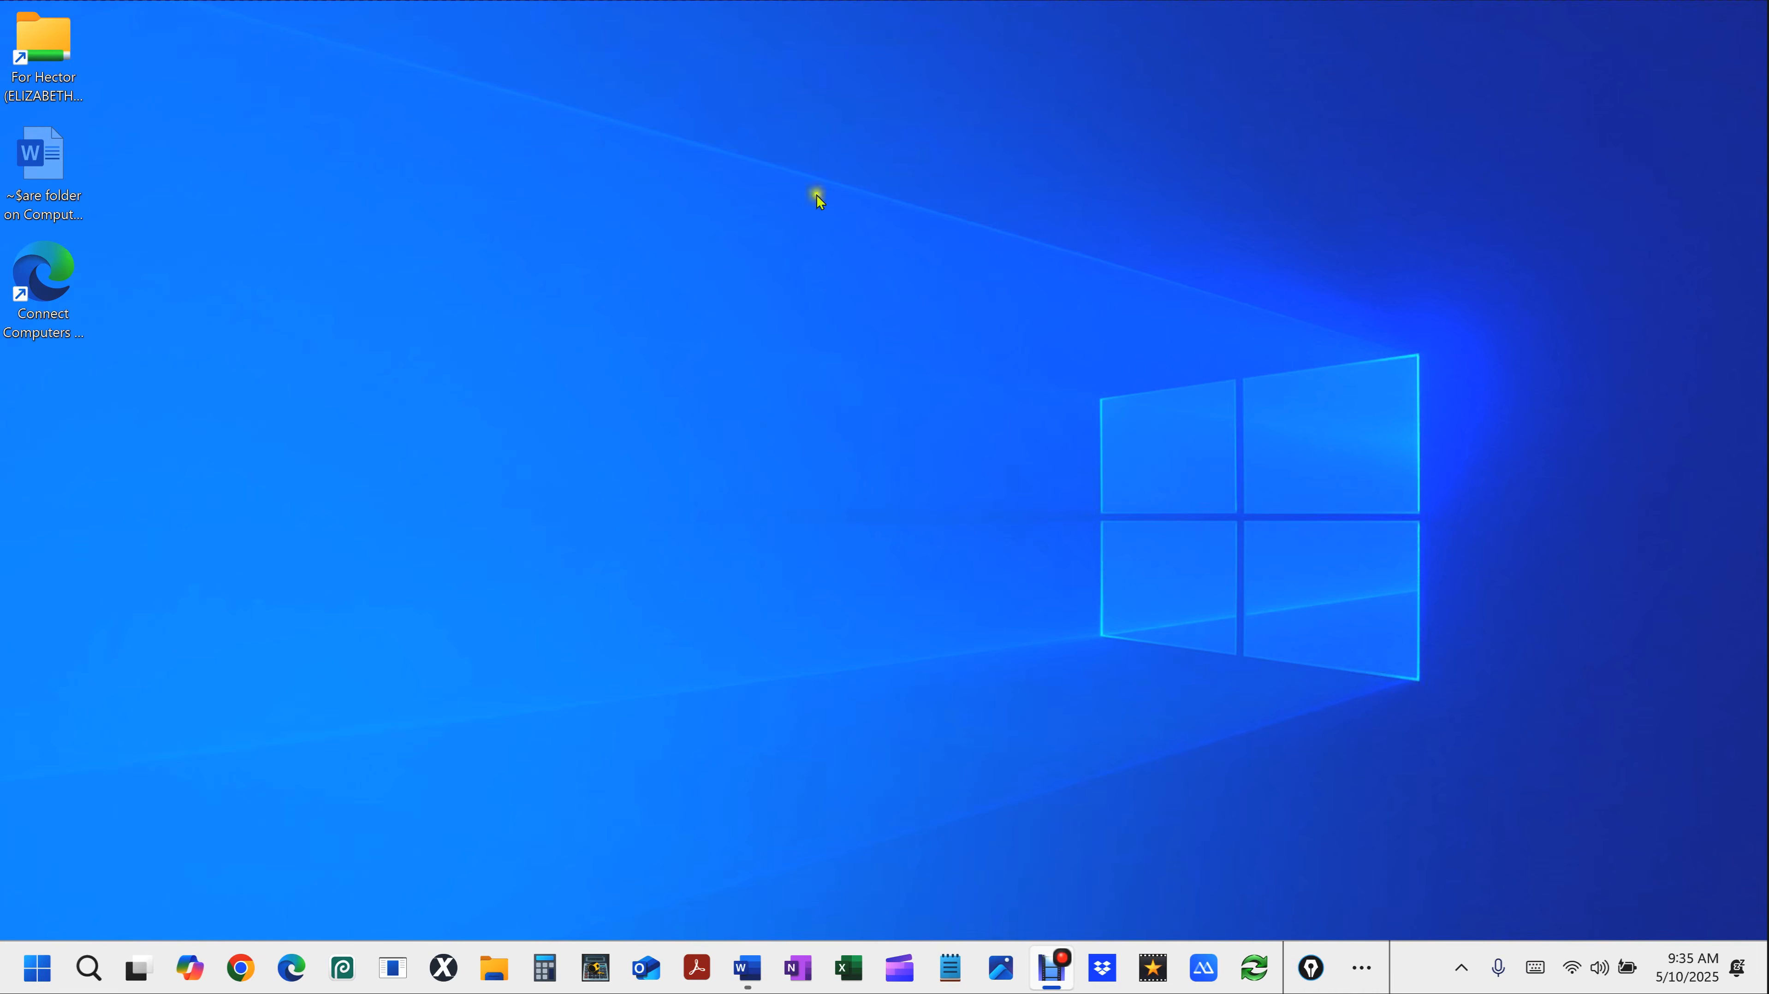
{"action": "left_click", "coordinate": [647, 262]}
{"action": "key", "text": "super+i"}
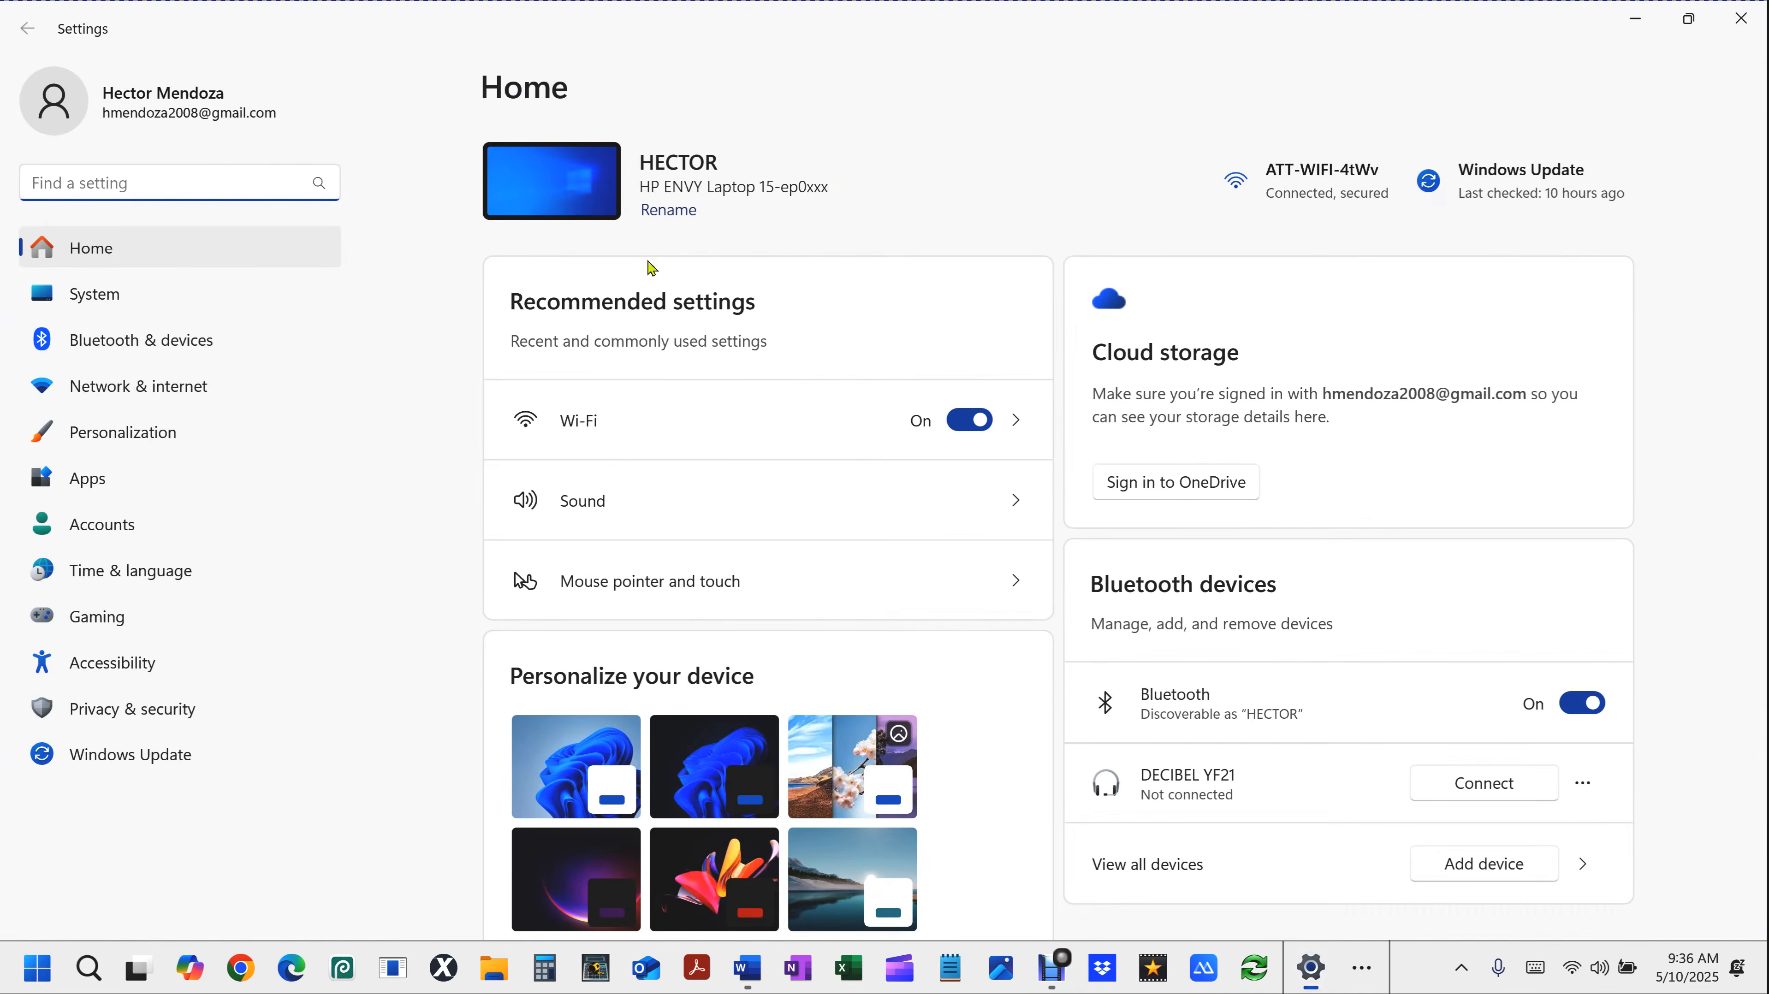
{"action": "left_click", "coordinate": [1748, 27]}
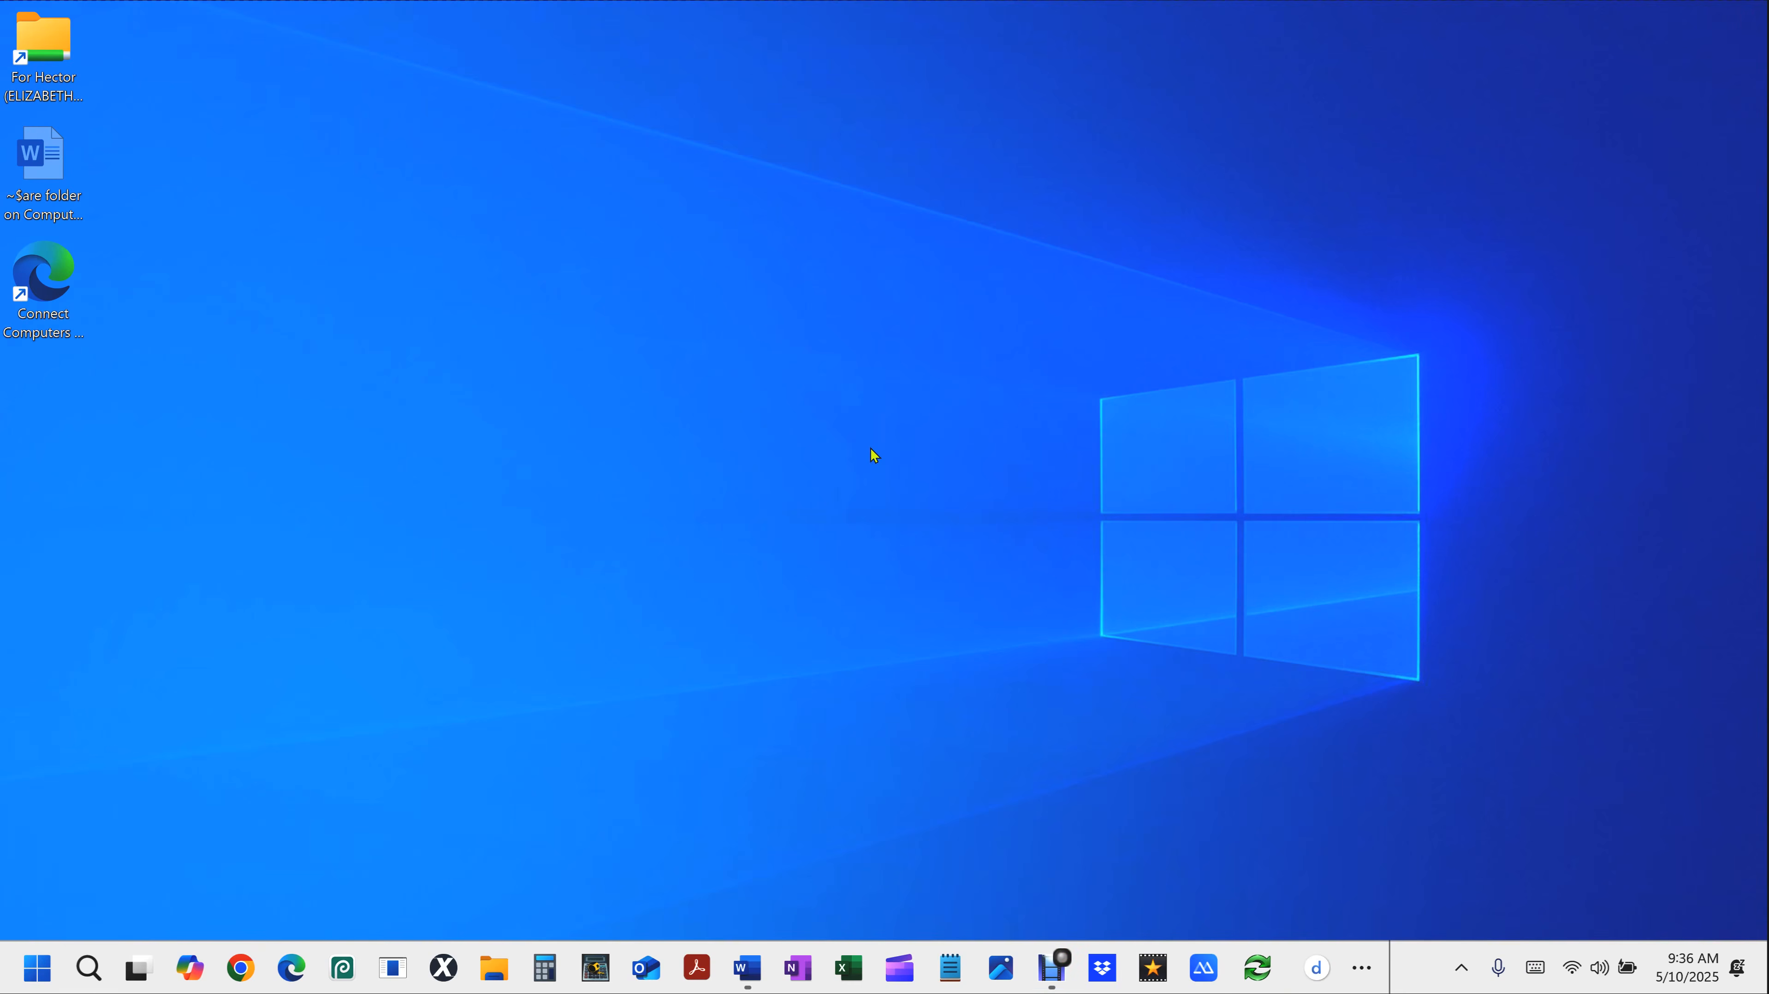
Open the Advanced Sharing dialog of Insurance Folder from File Explorer, and place it beside the folder's properties.
{"action": "key", "text": "super+e"}
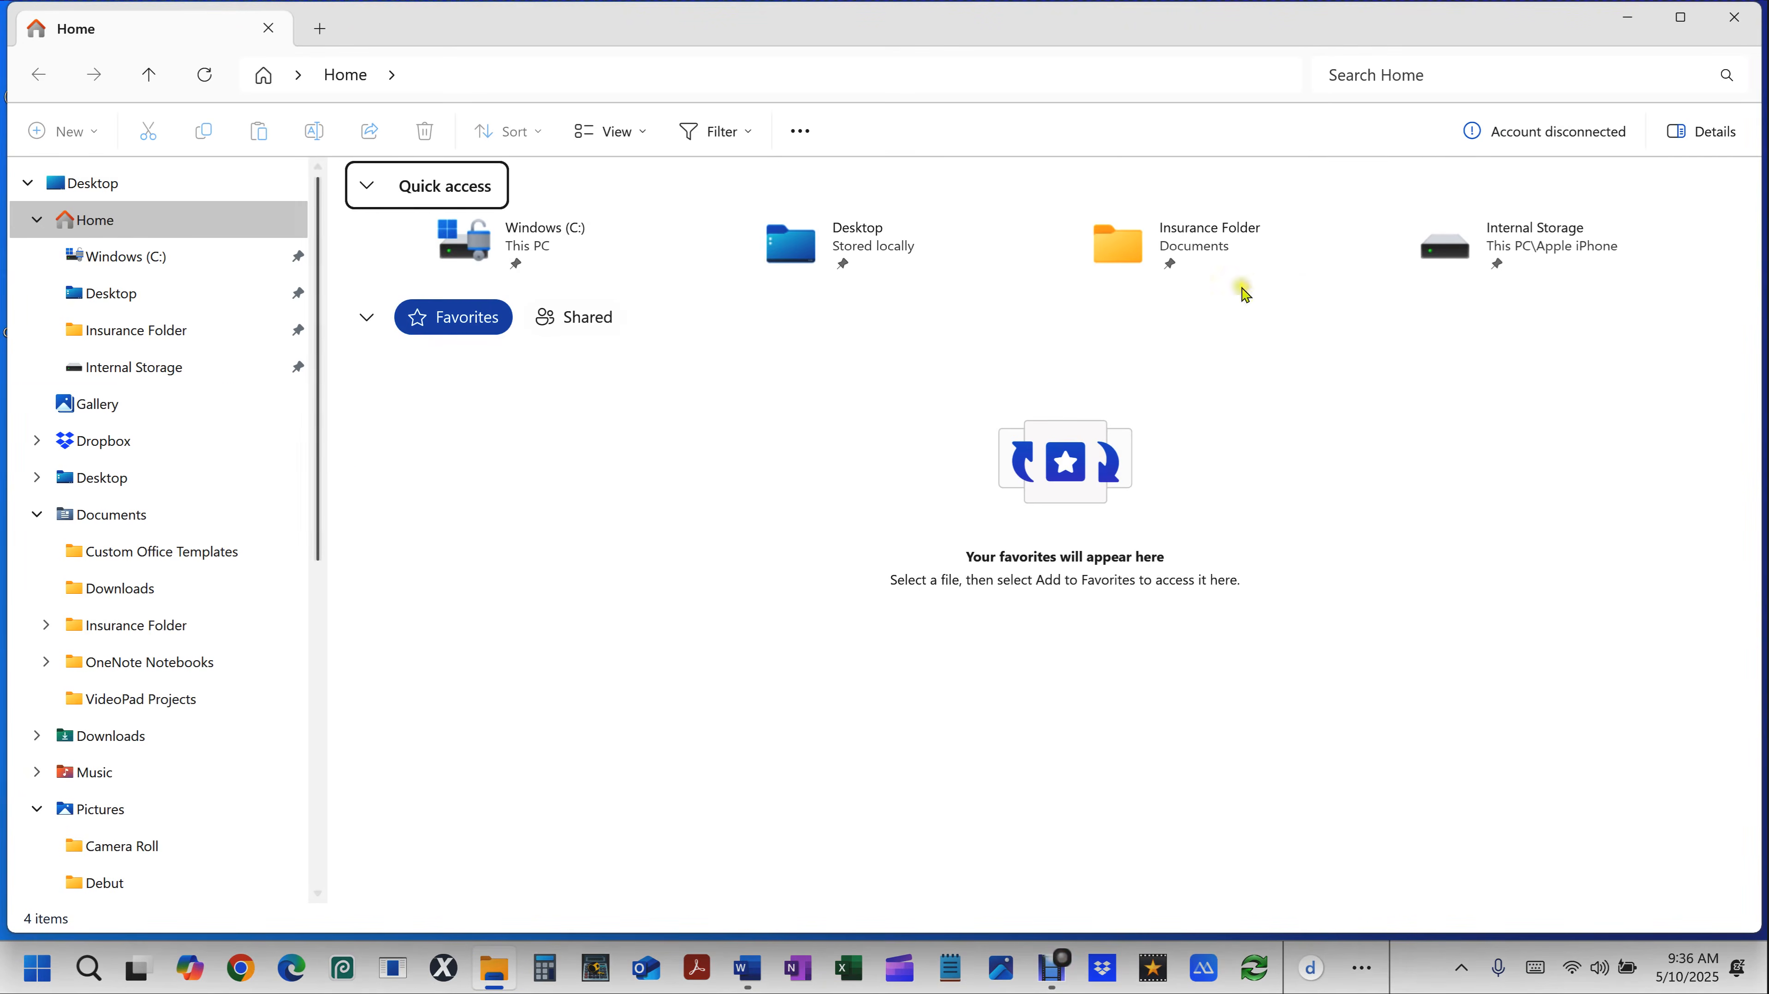
{"action": "left_click", "coordinate": [1122, 245]}
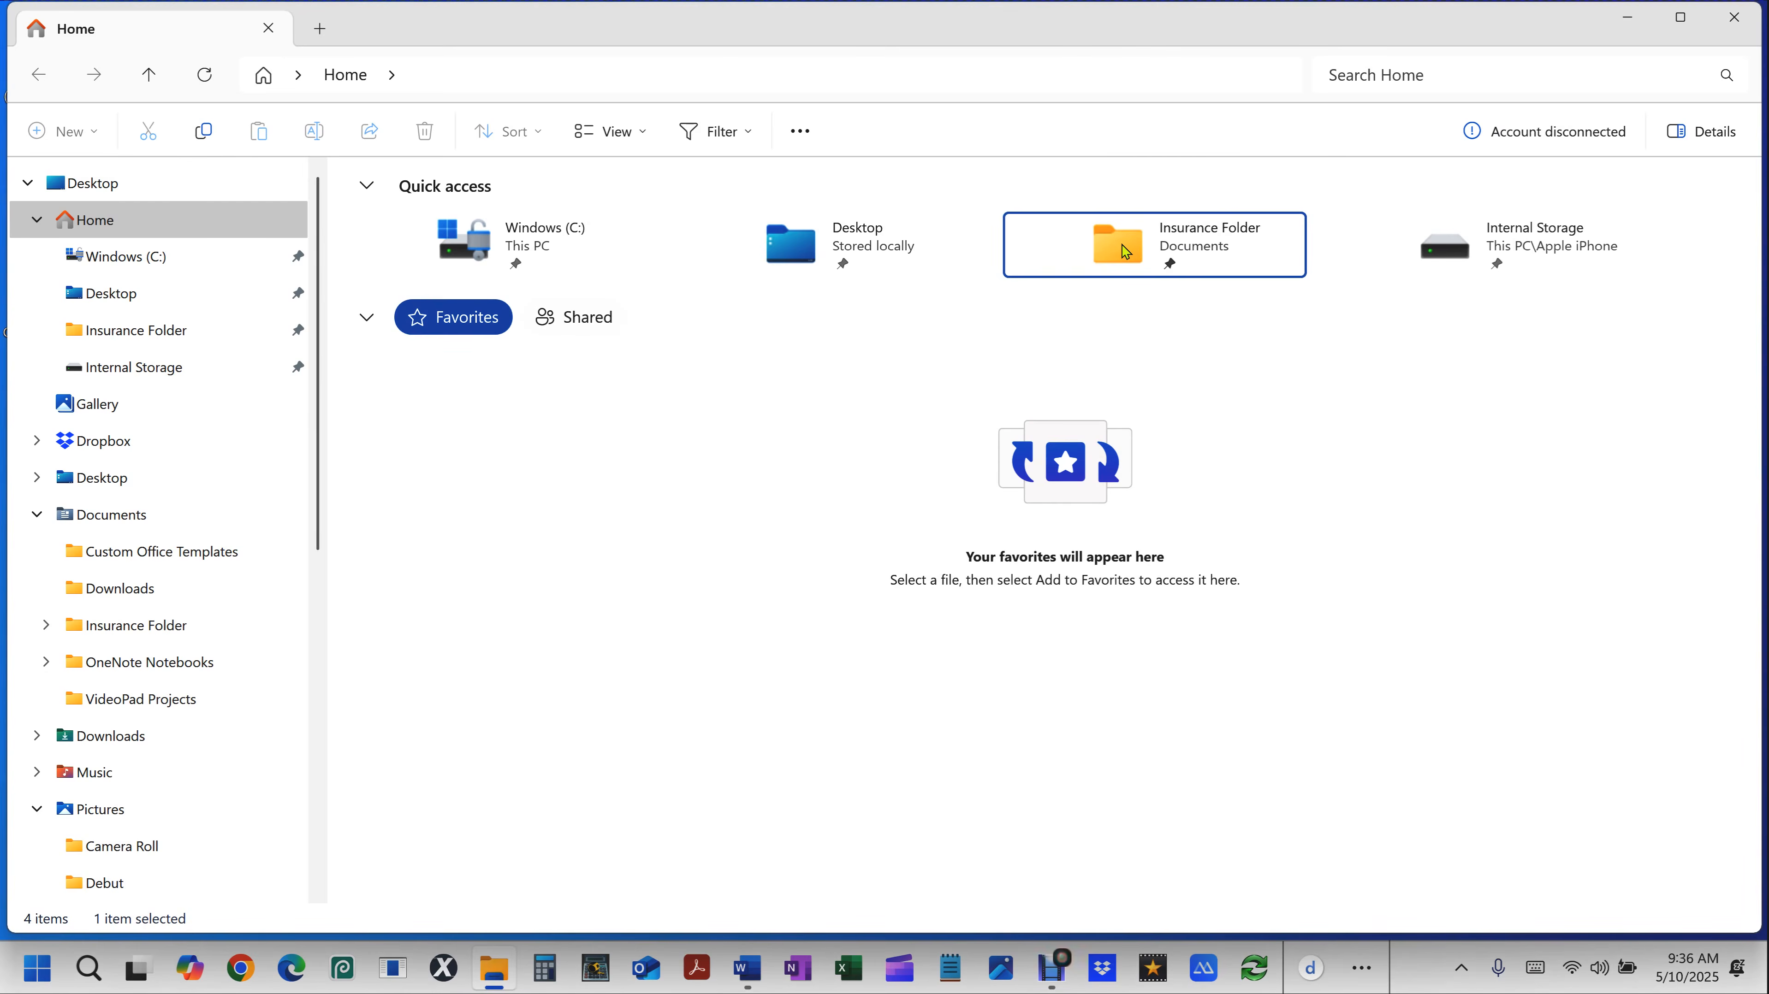
{"action": "right_click", "coordinate": [1122, 245]}
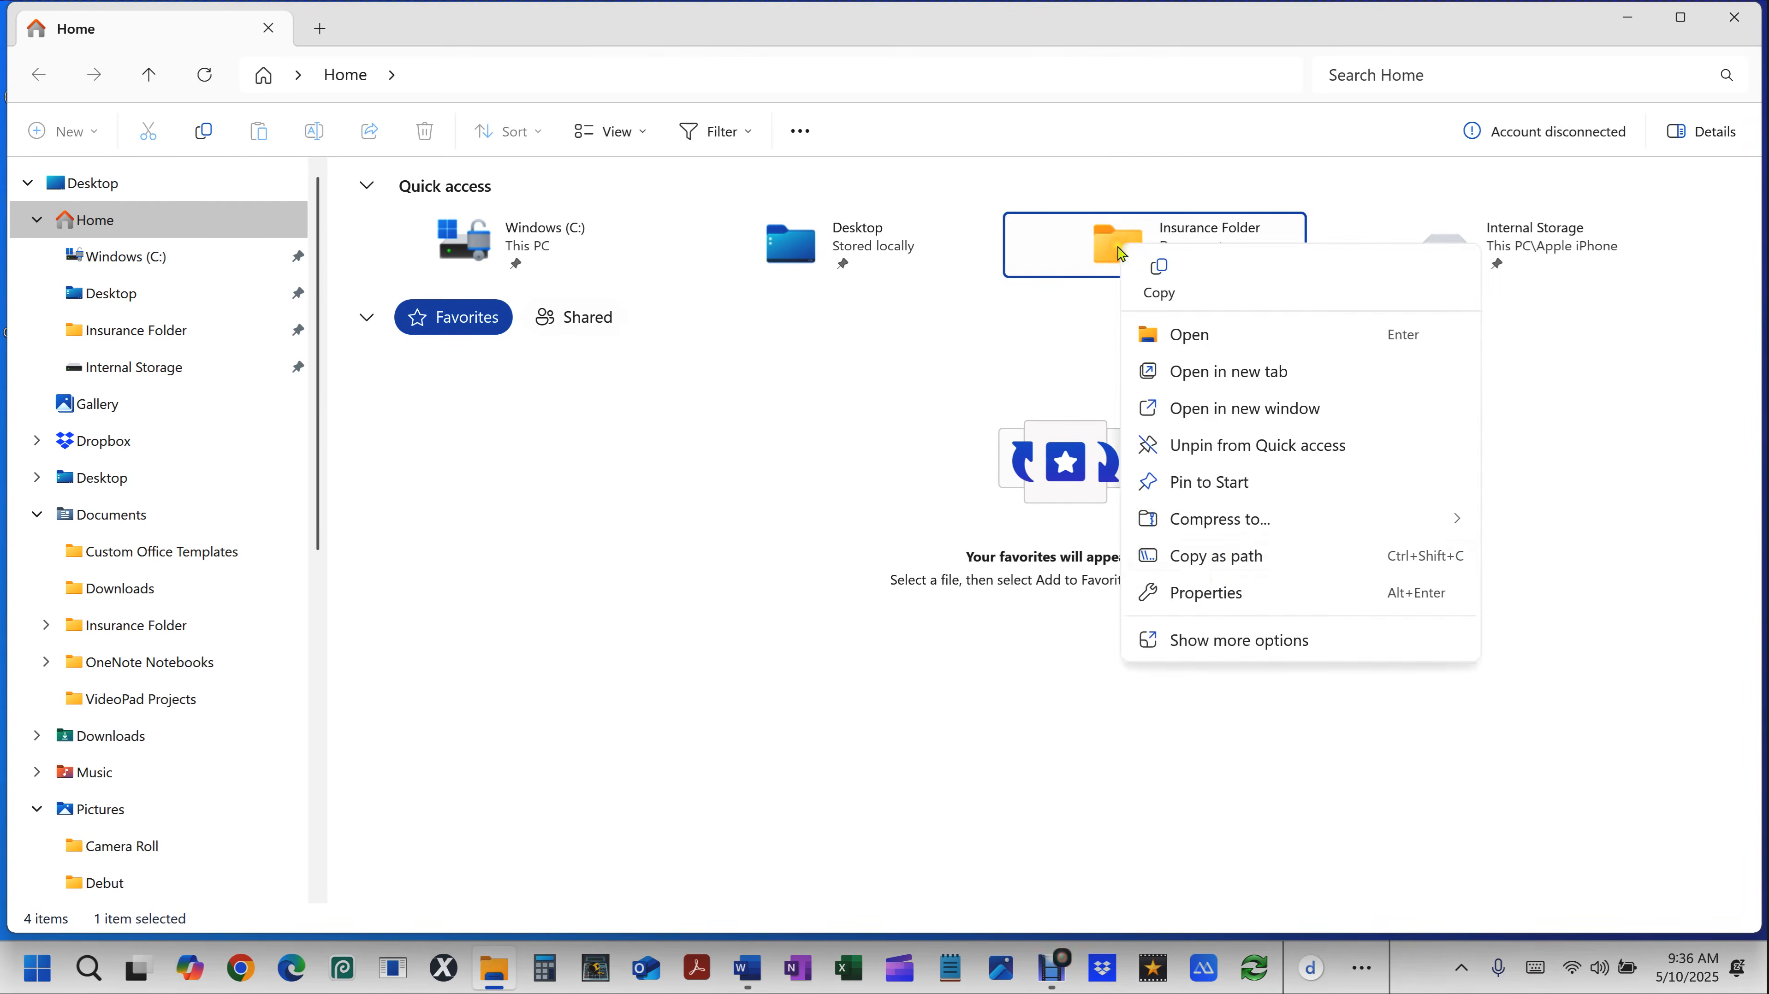
{"action": "left_click", "coordinate": [1208, 603]}
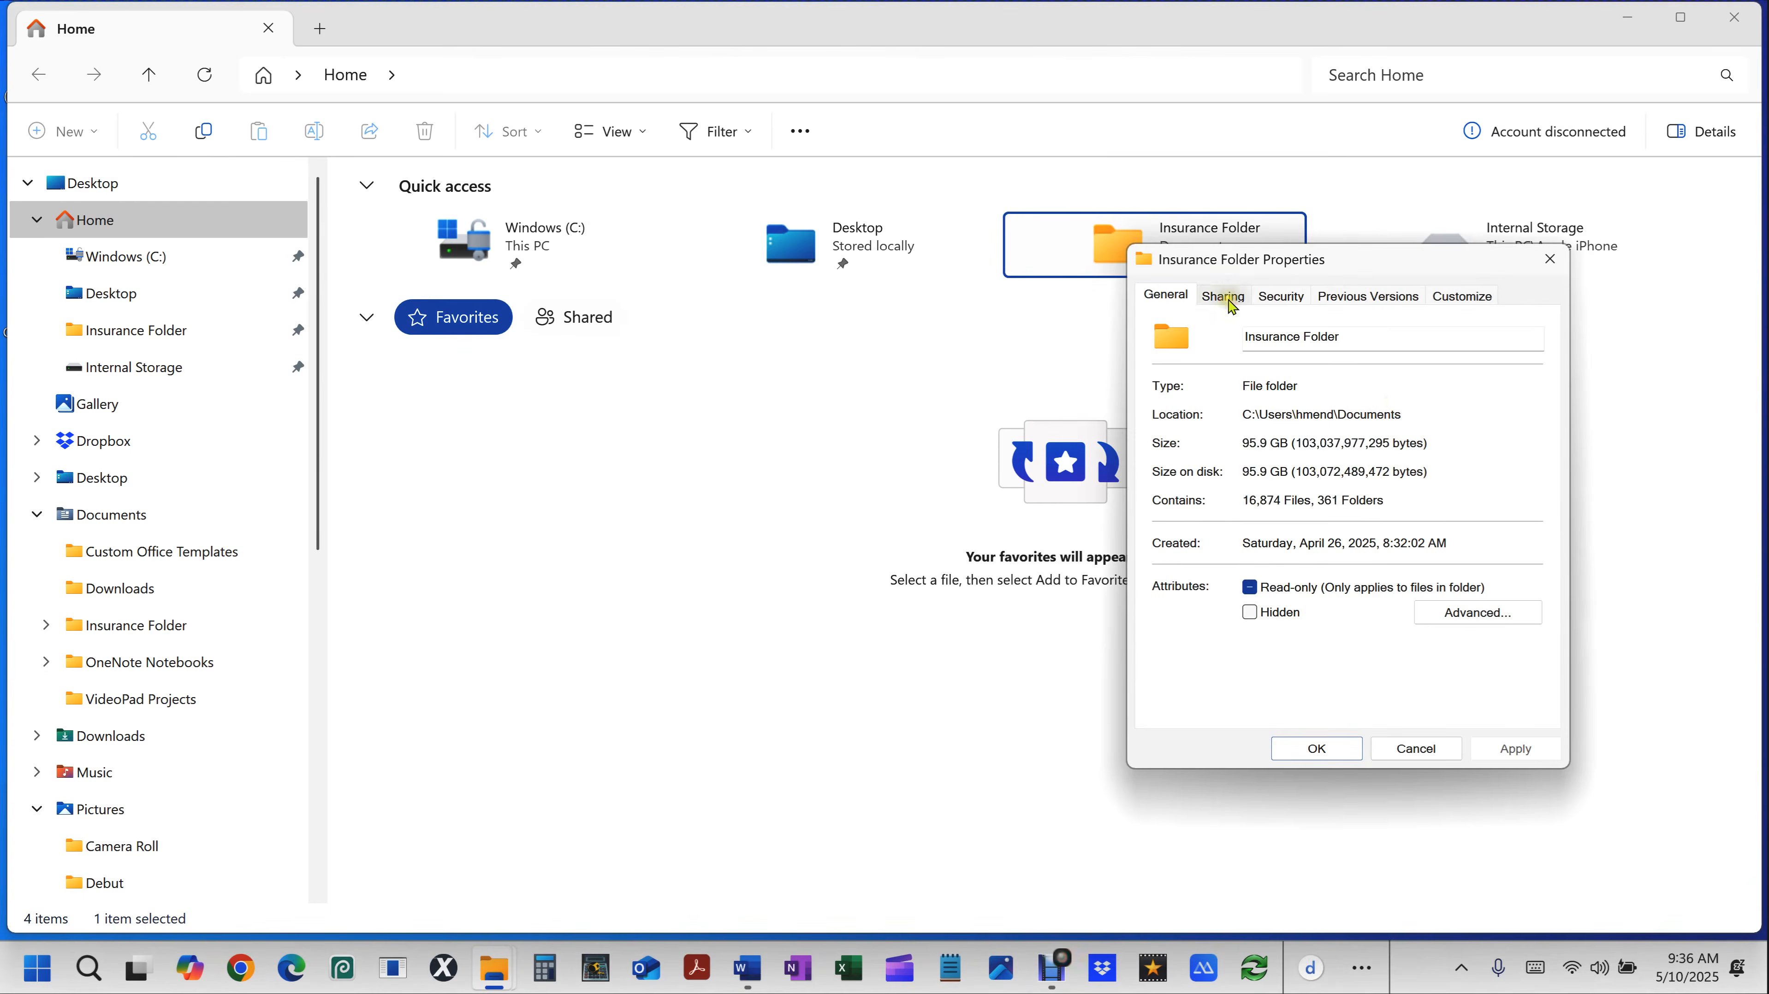
{"action": "left_click", "coordinate": [1226, 300]}
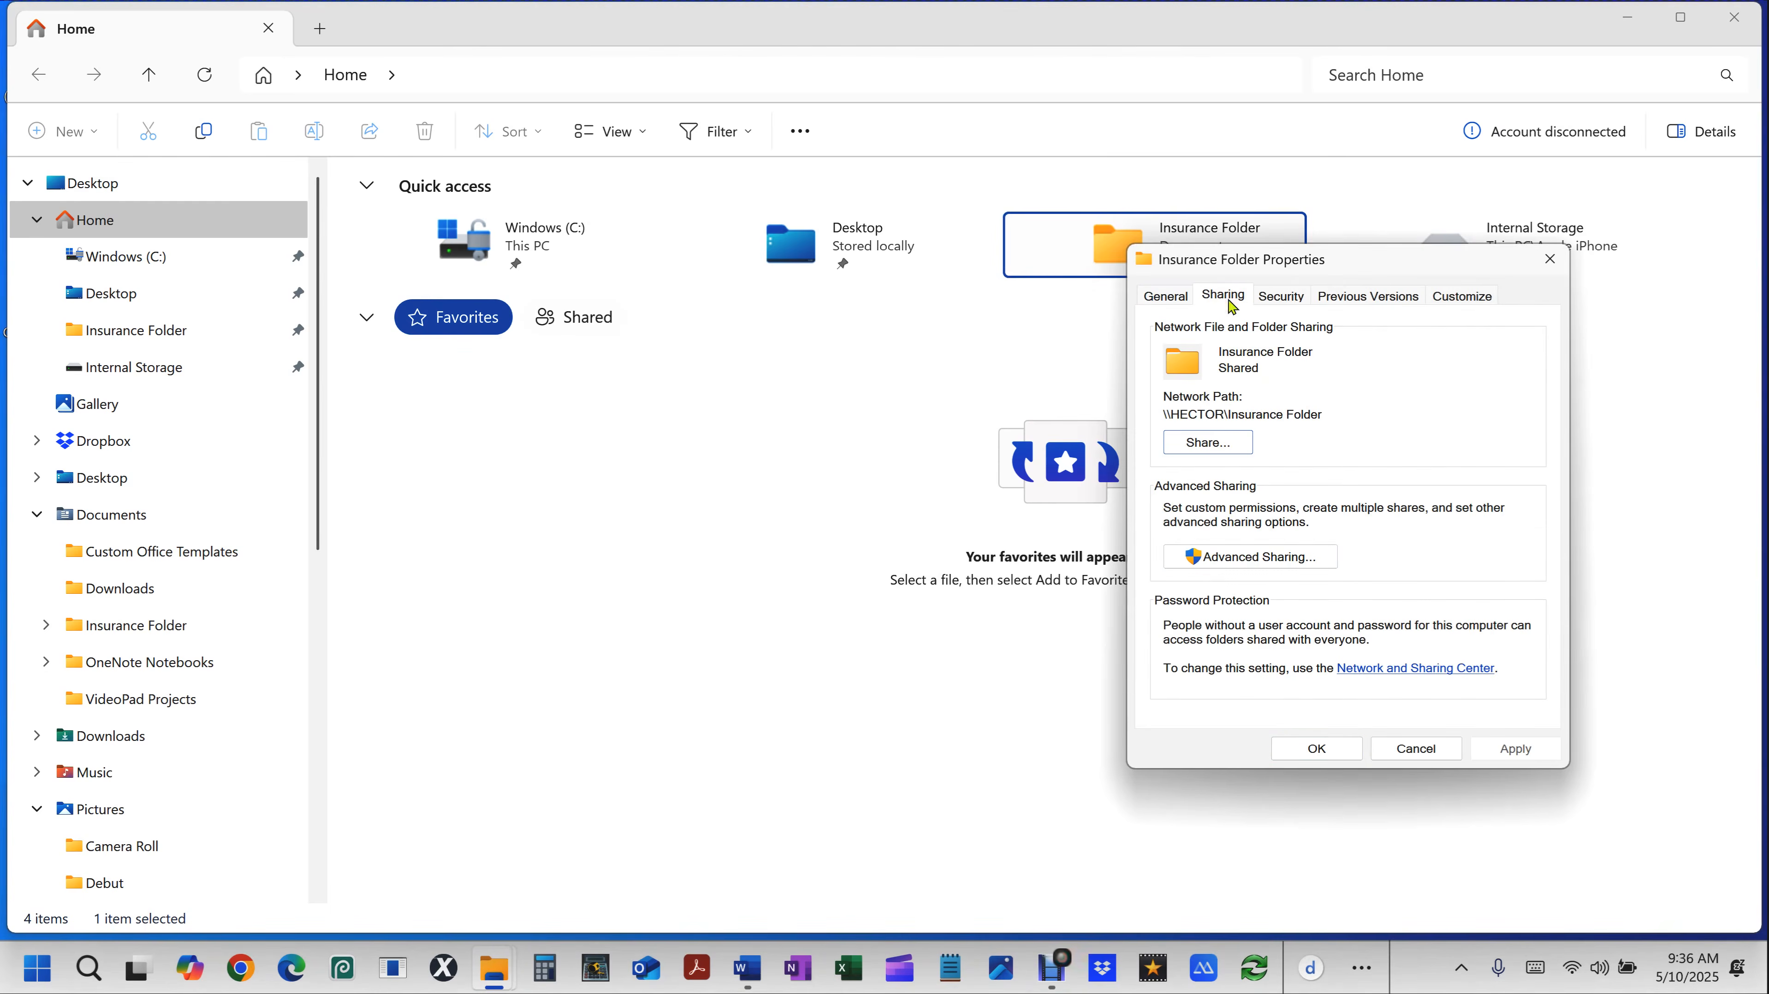
{"action": "left_click", "coordinate": [1248, 559]}
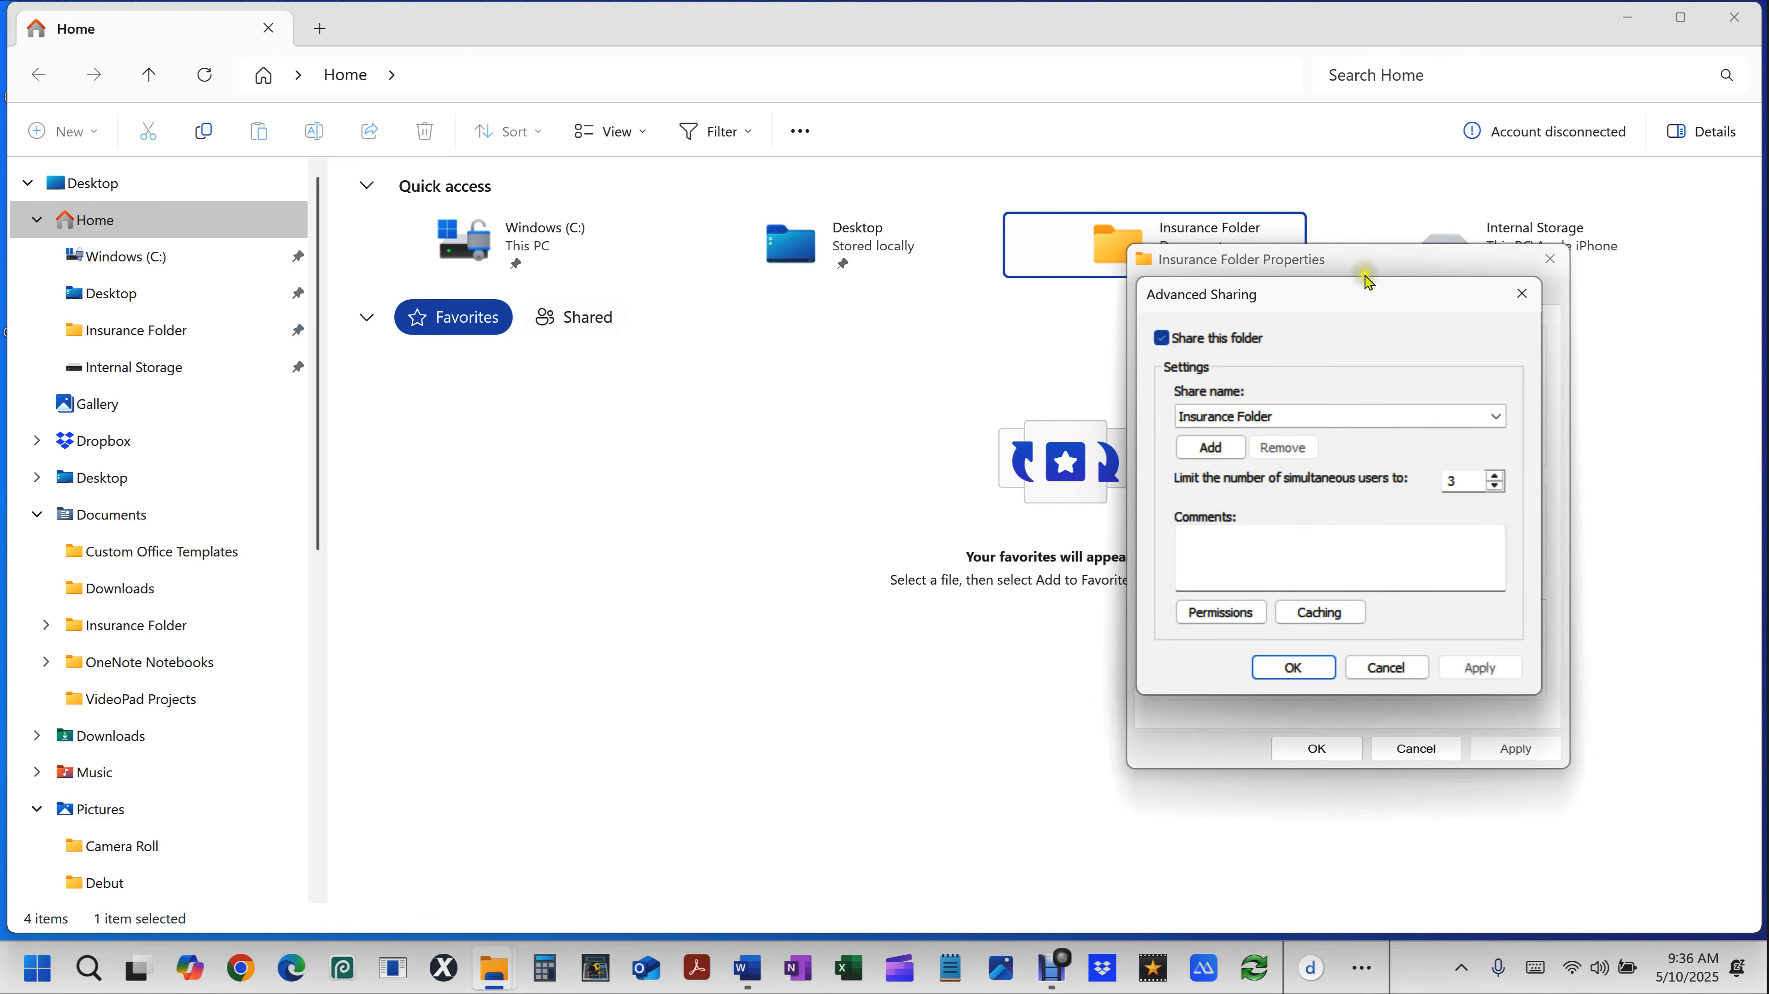
{"action": "left_click_drag", "start_coordinate": [1362, 286], "coordinate": [791, 341]}
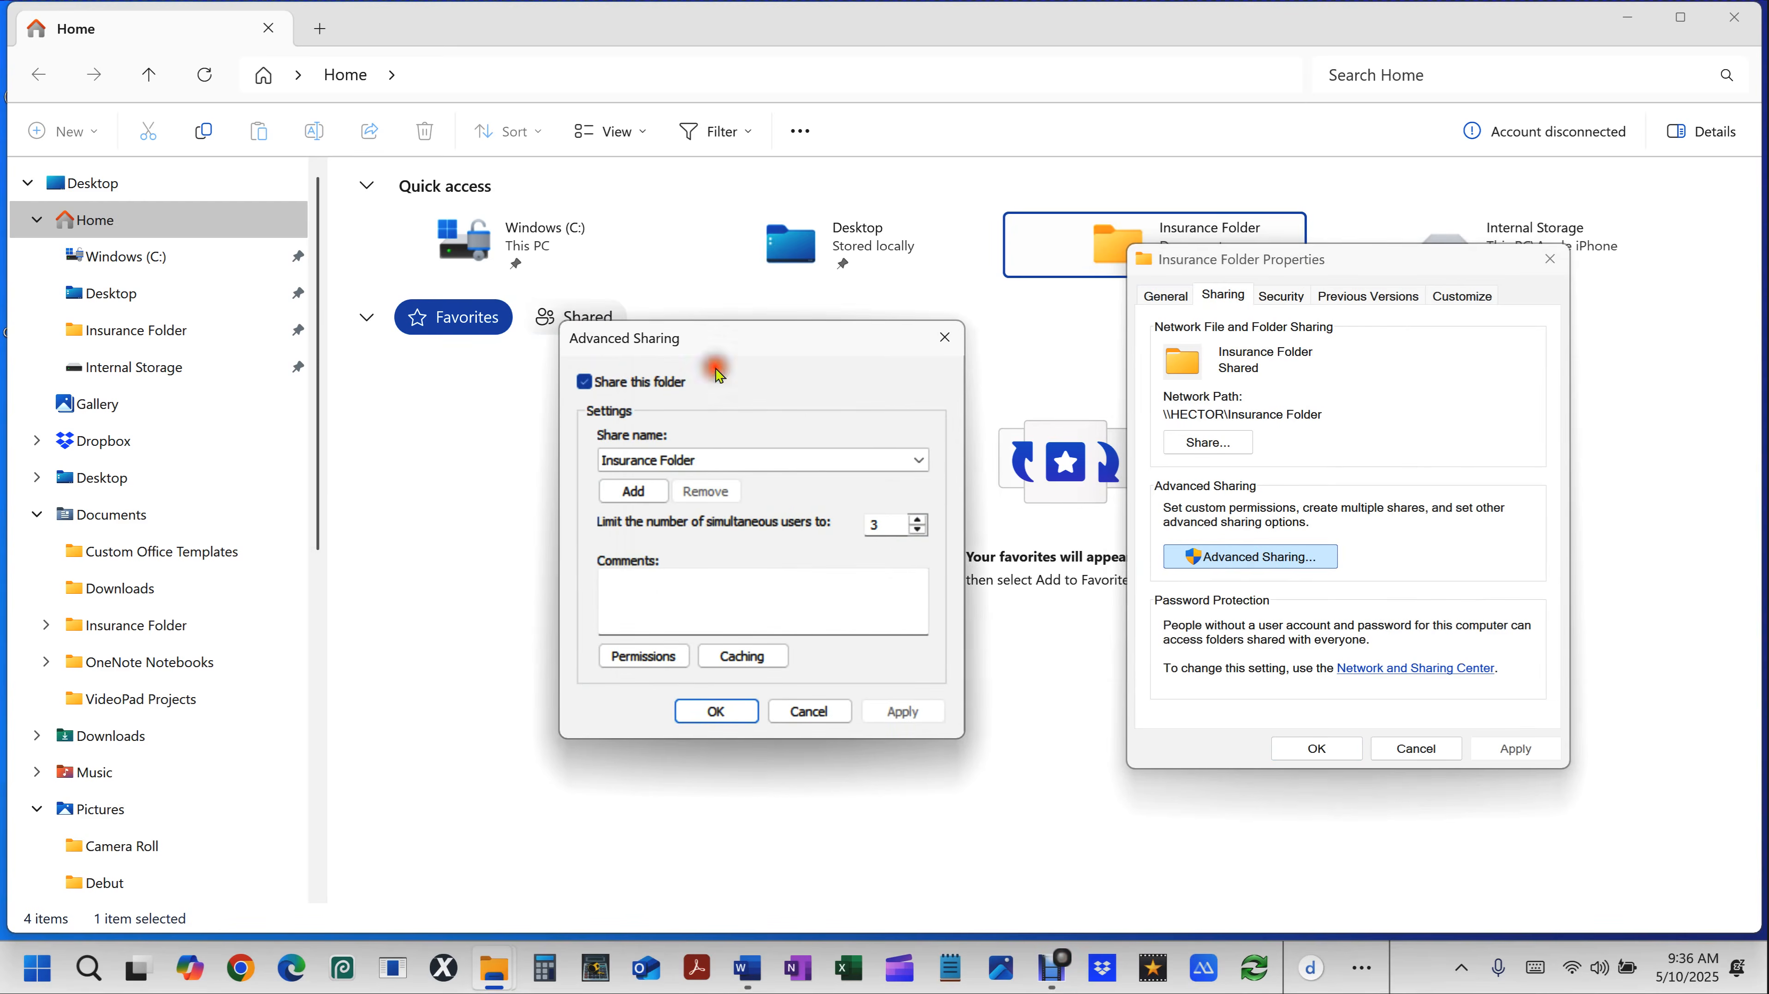
Turn sharing of Insurance Folder off and on again, and select the value limiting simultaneous users.
{"action": "left_click", "coordinate": [585, 382]}
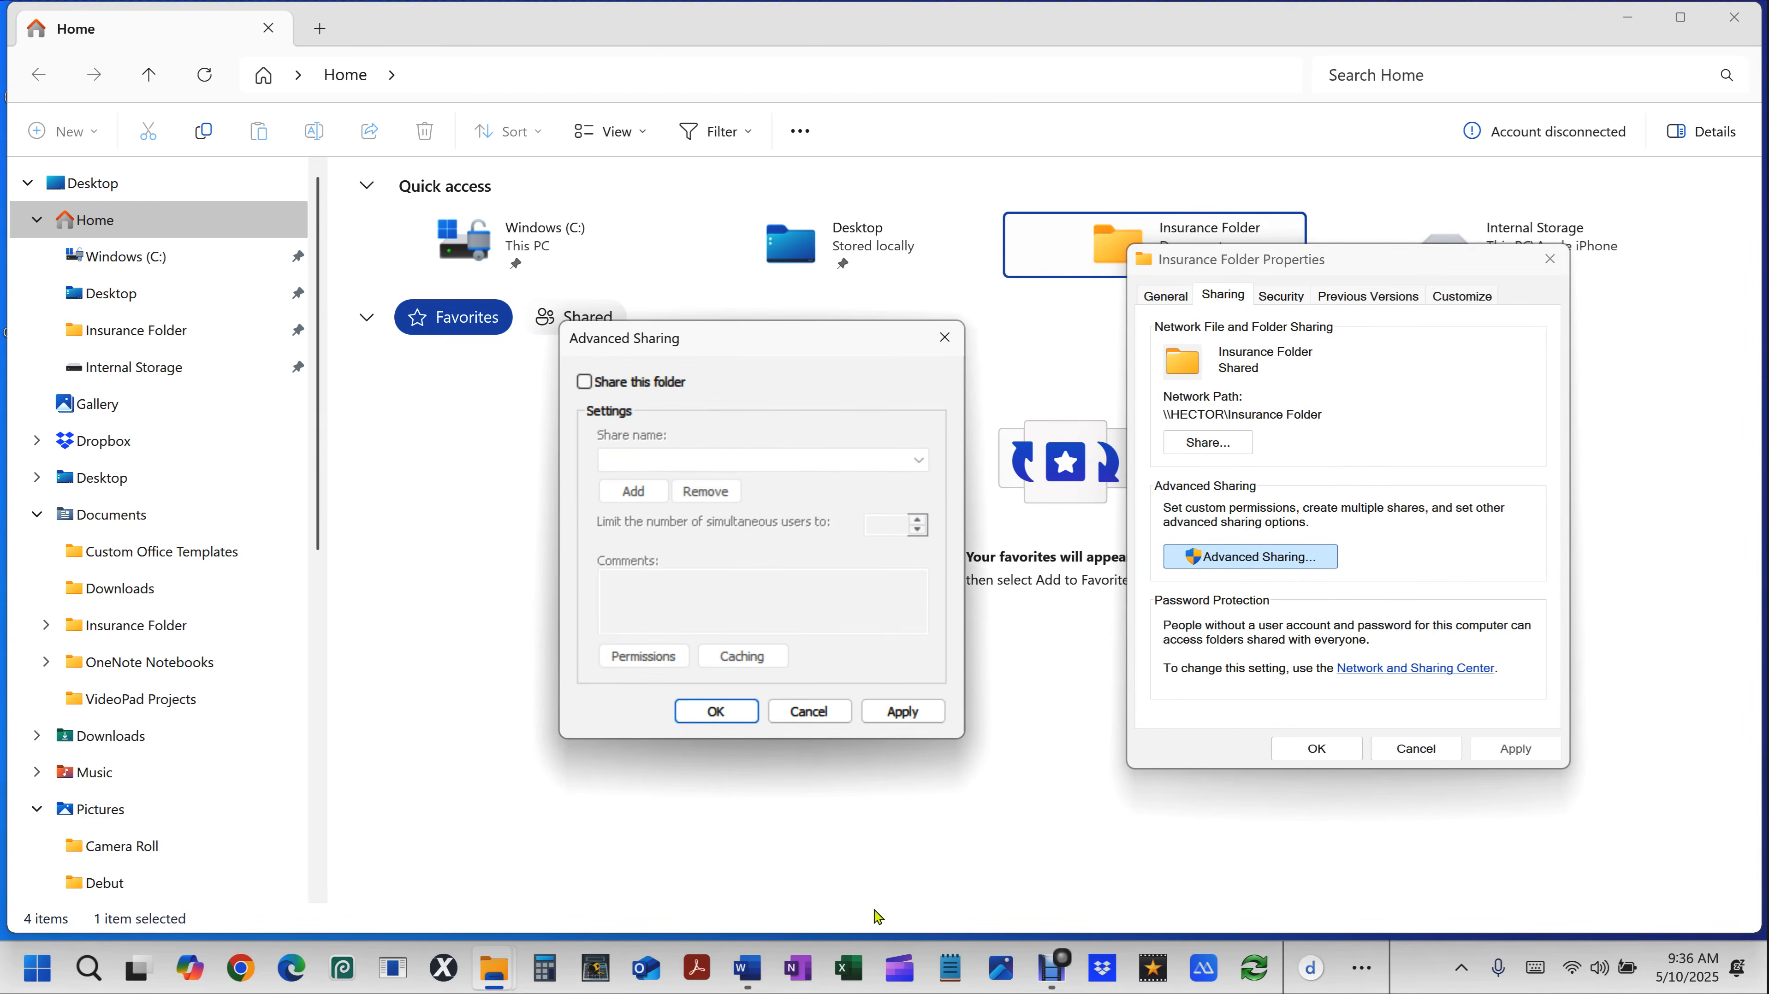
{"action": "left_click", "coordinate": [584, 381]}
{"action": "left_click", "coordinate": [890, 524]}
{"action": "double_click", "coordinate": [866, 533]}
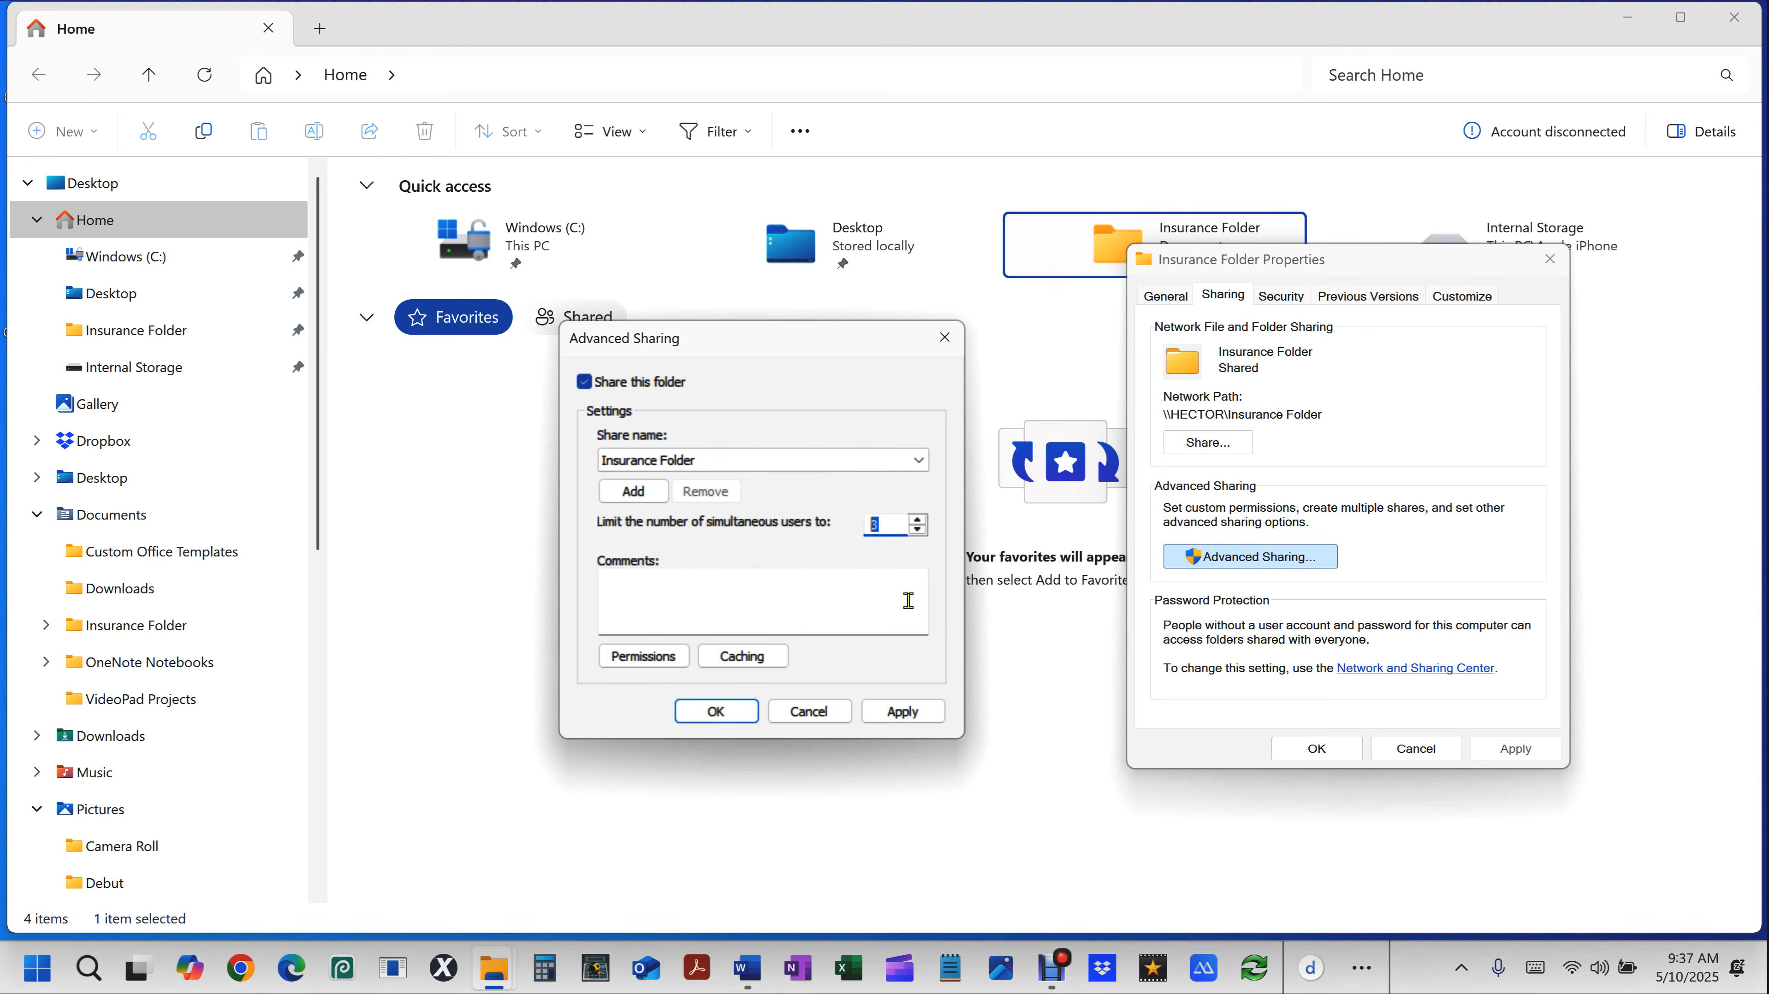
Open the share permissions of Insurance Folder and review the dialog for adding users or groups, including its available search locations.
{"action": "left_click", "coordinate": [636, 659]}
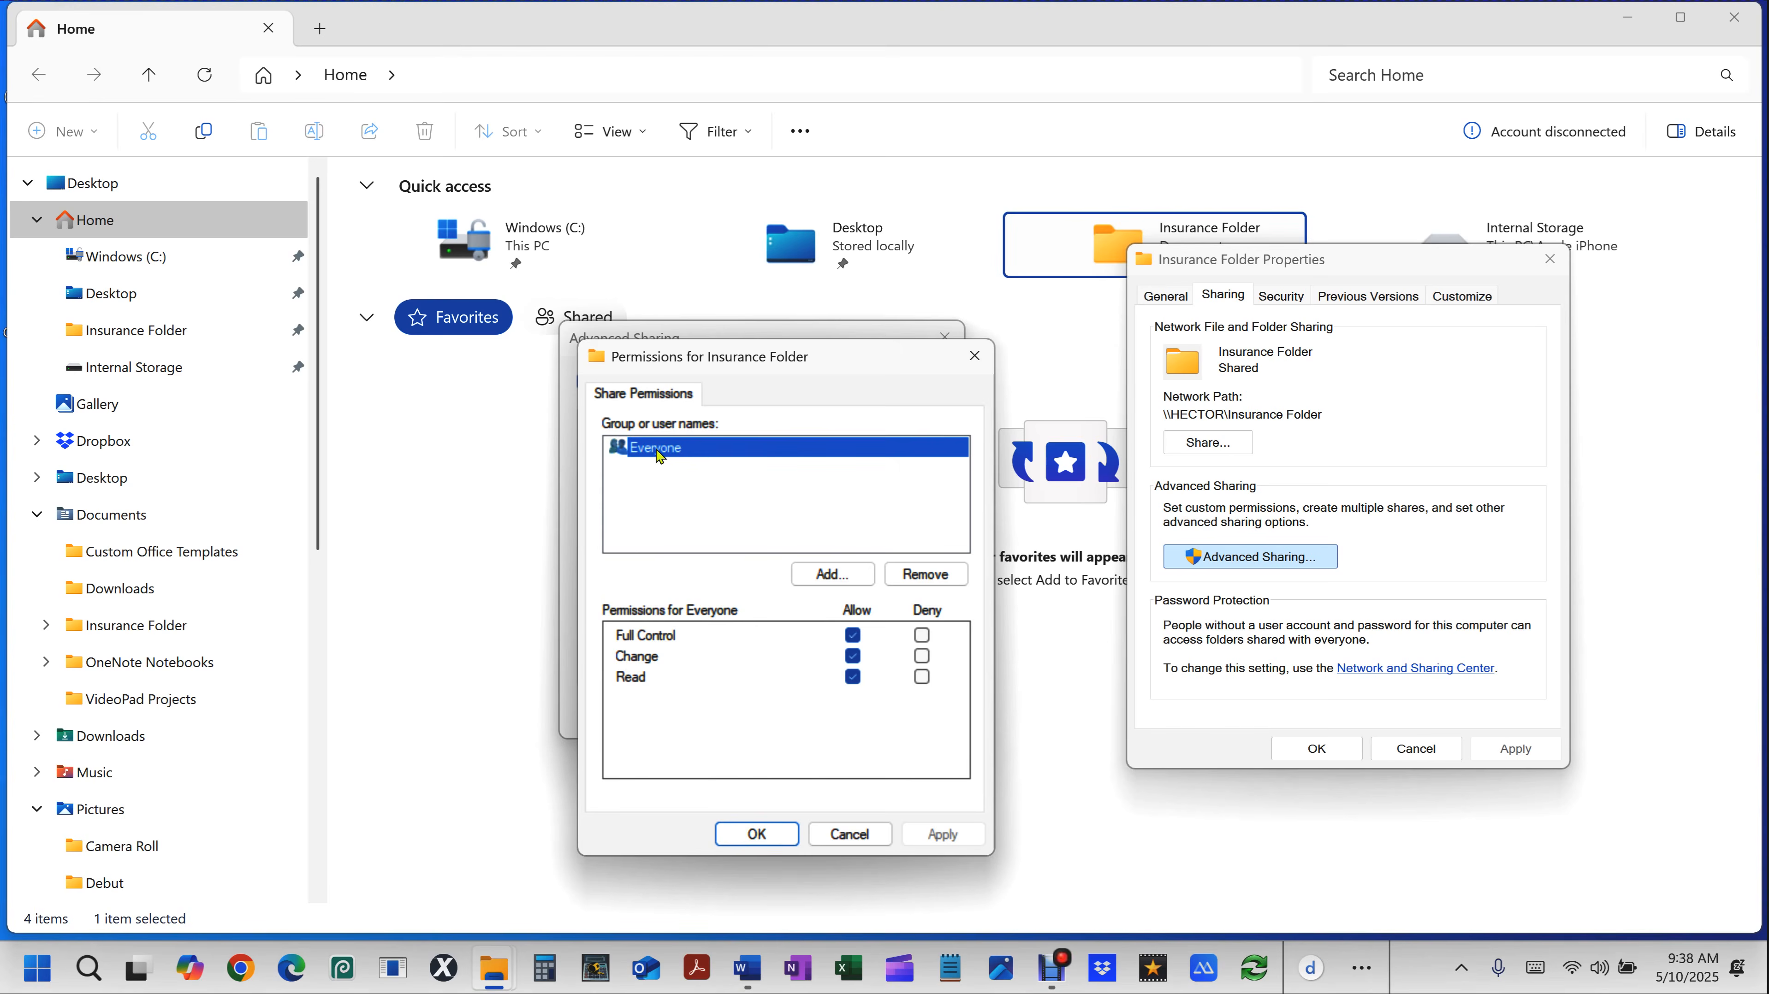
{"action": "left_click", "coordinate": [829, 576]}
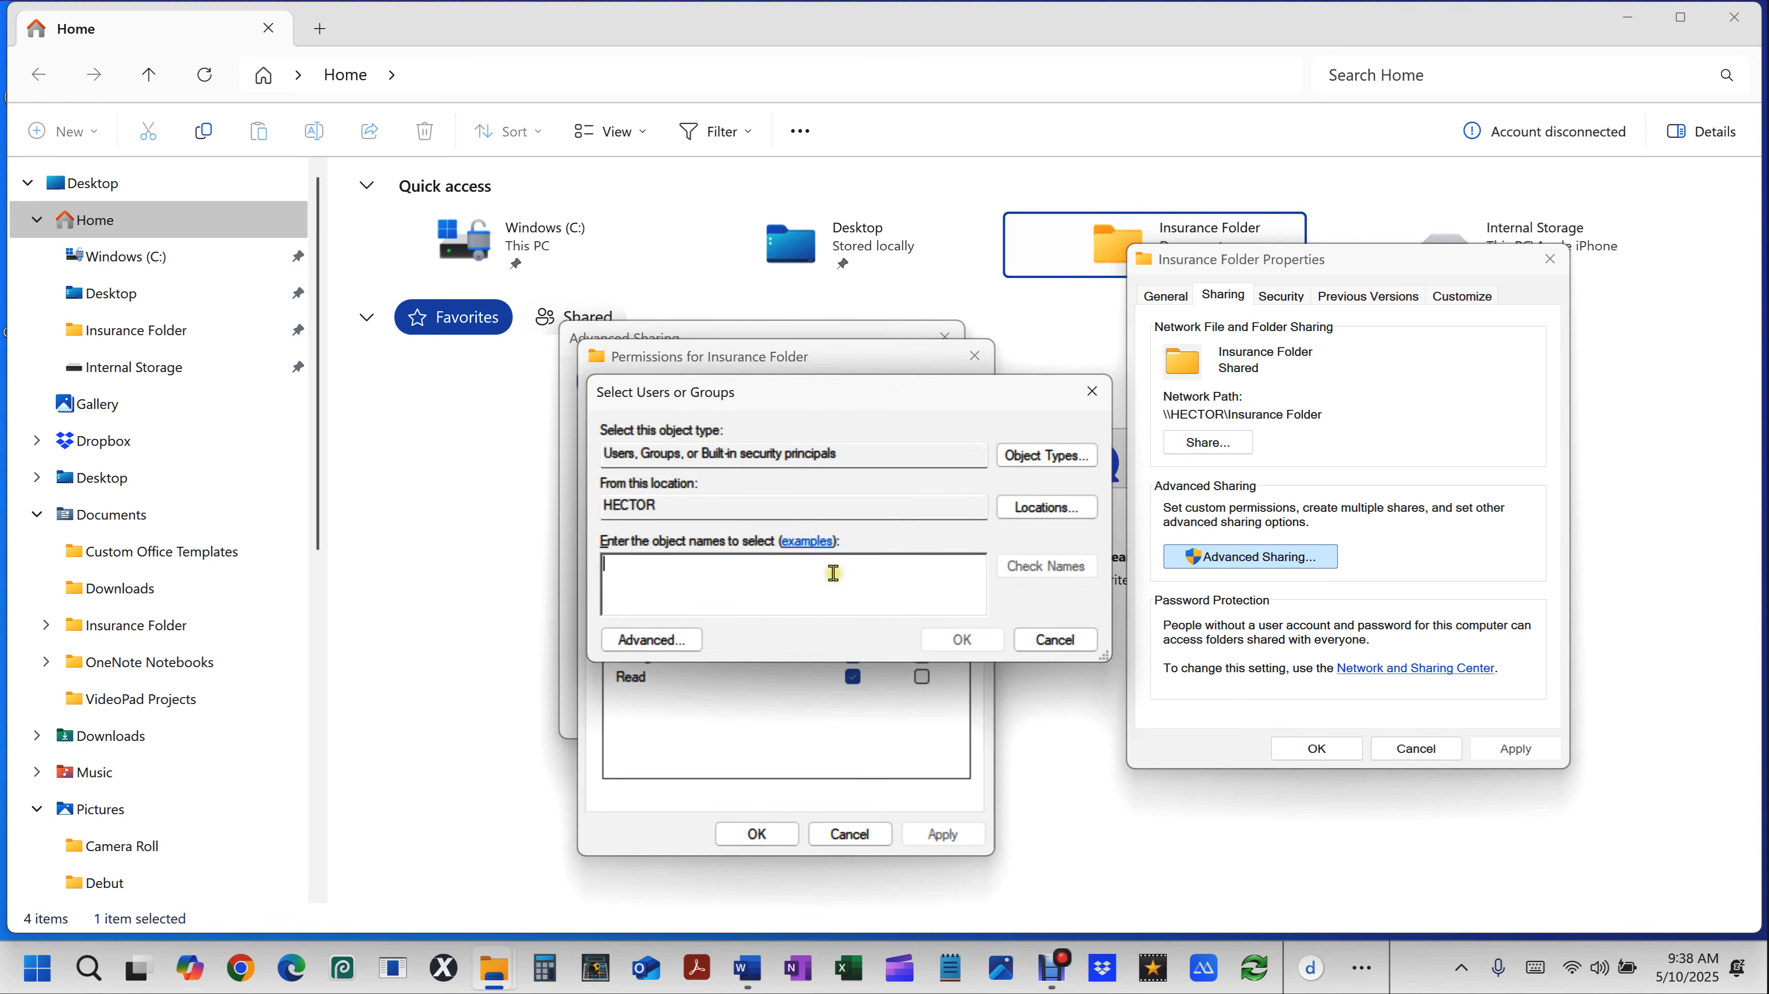
{"action": "left_click", "coordinate": [656, 588]}
{"action": "left_click", "coordinate": [1040, 505]}
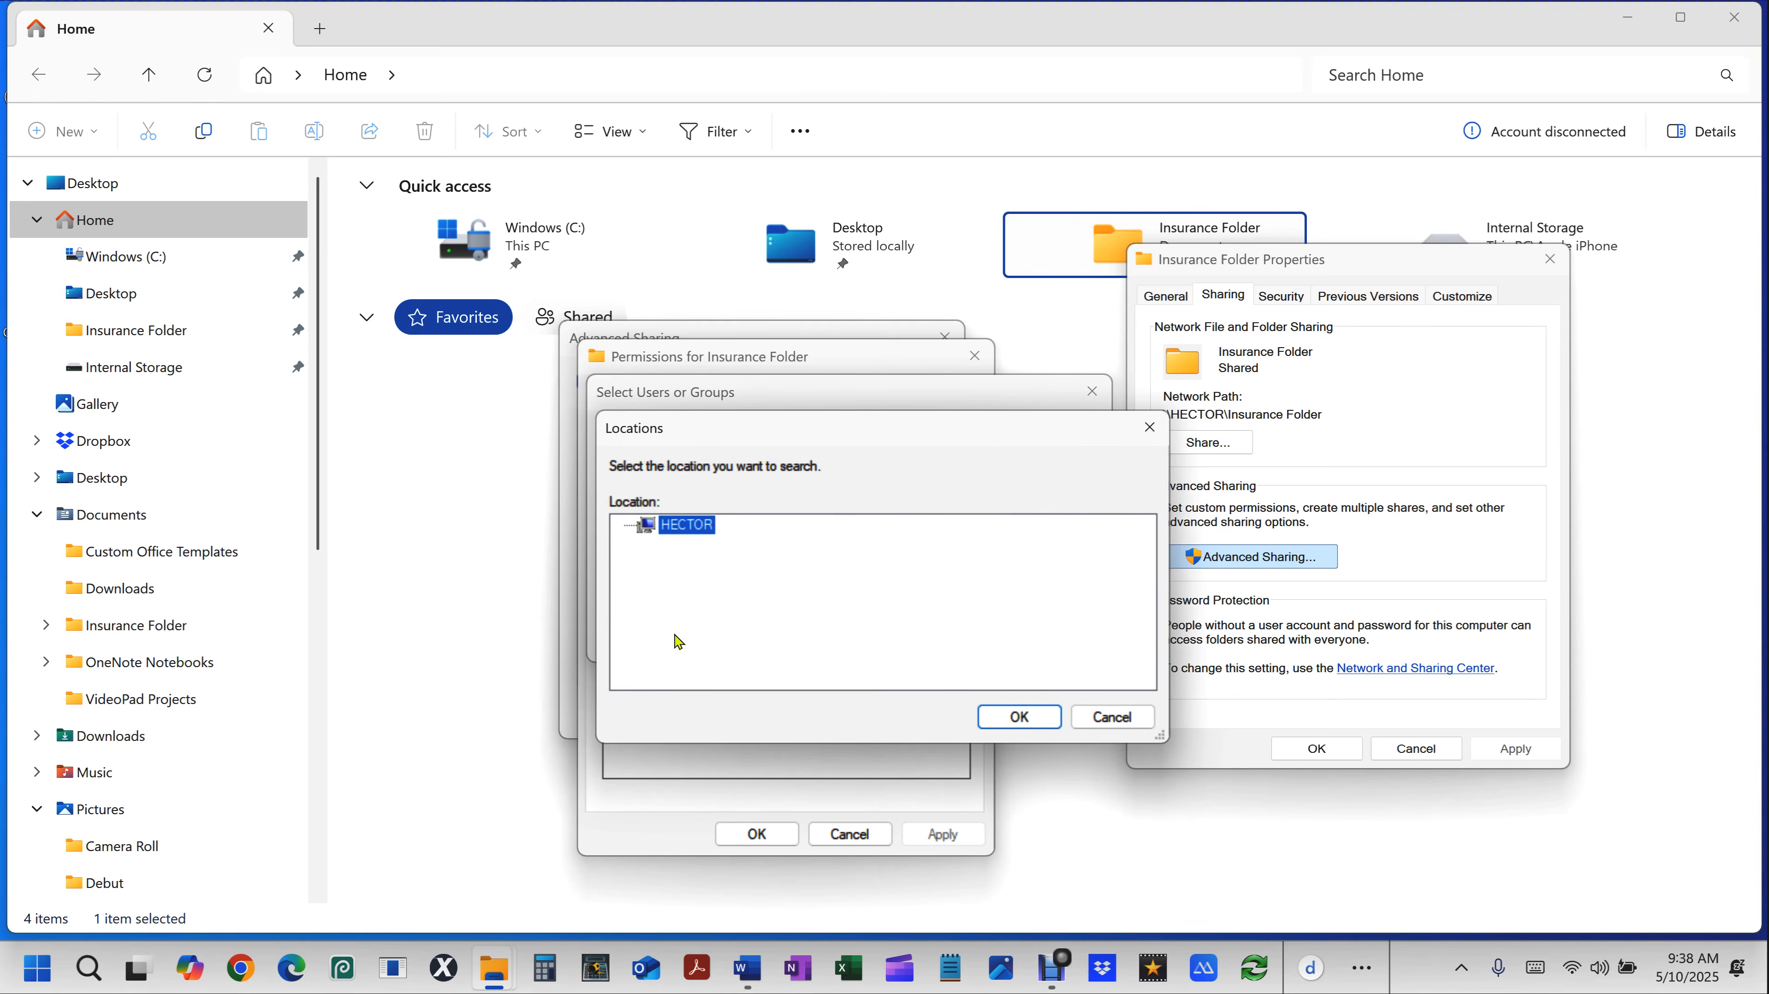
{"action": "left_click", "coordinate": [1107, 721]}
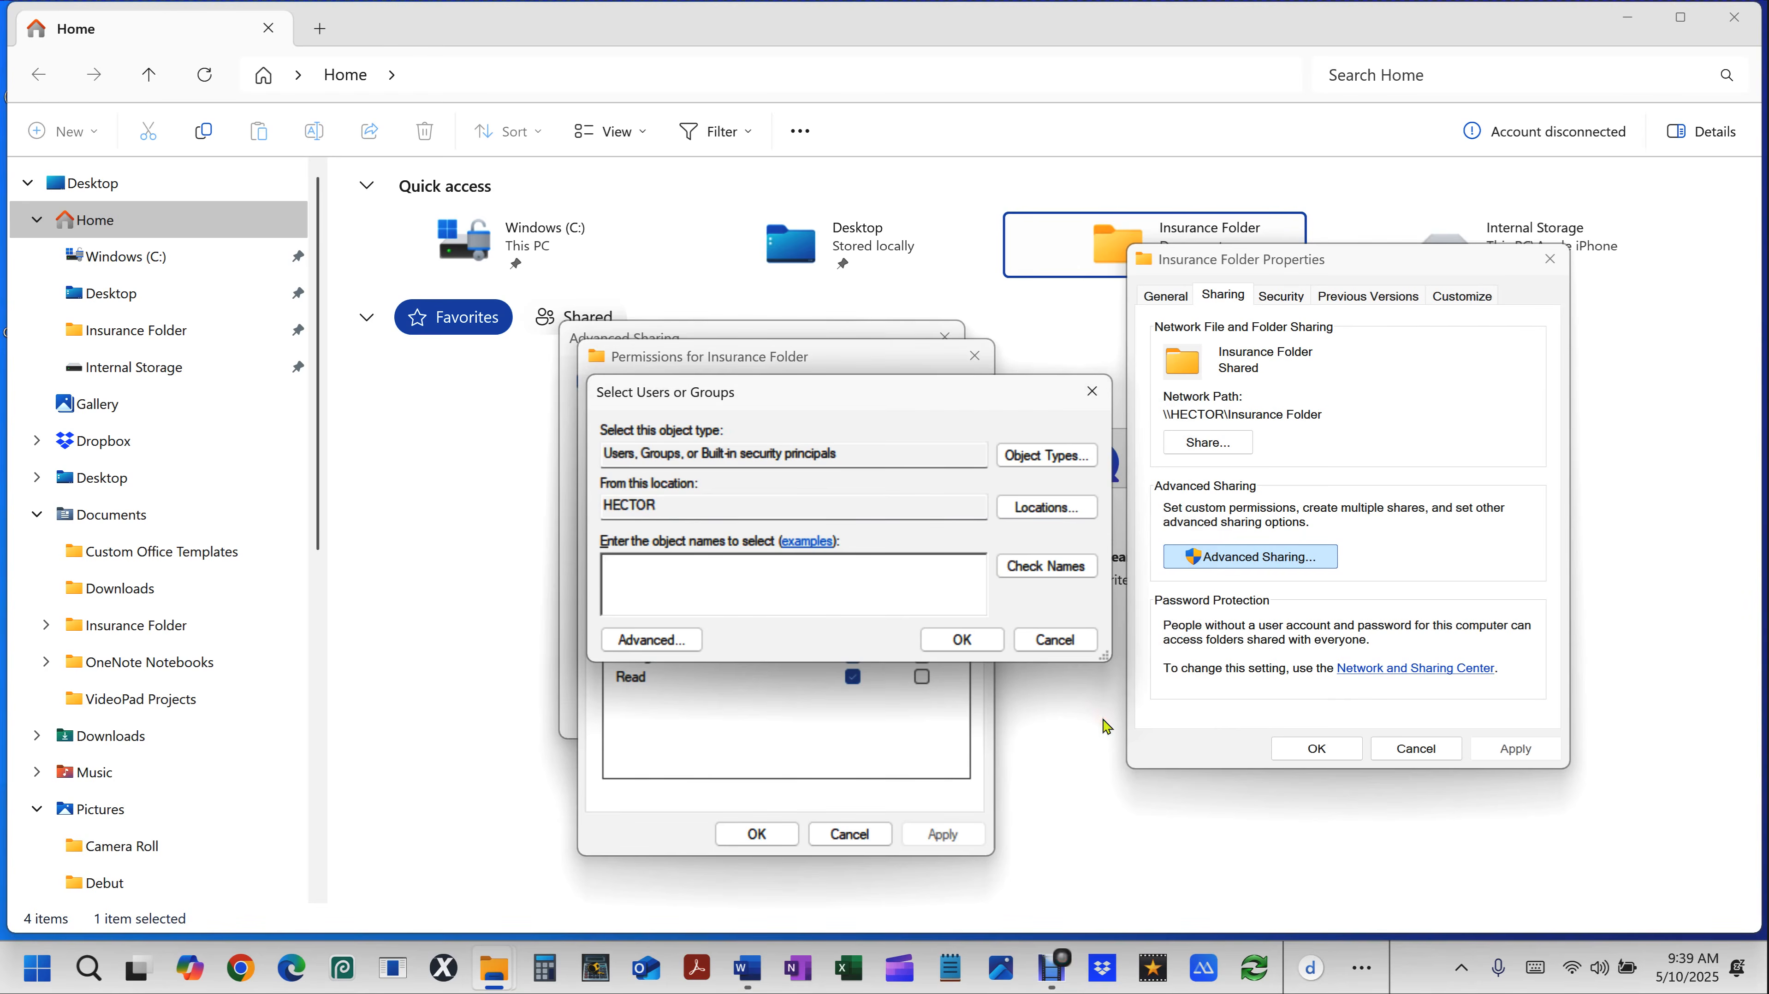
{"action": "left_click", "coordinate": [1024, 570]}
{"action": "left_click", "coordinate": [1055, 639]}
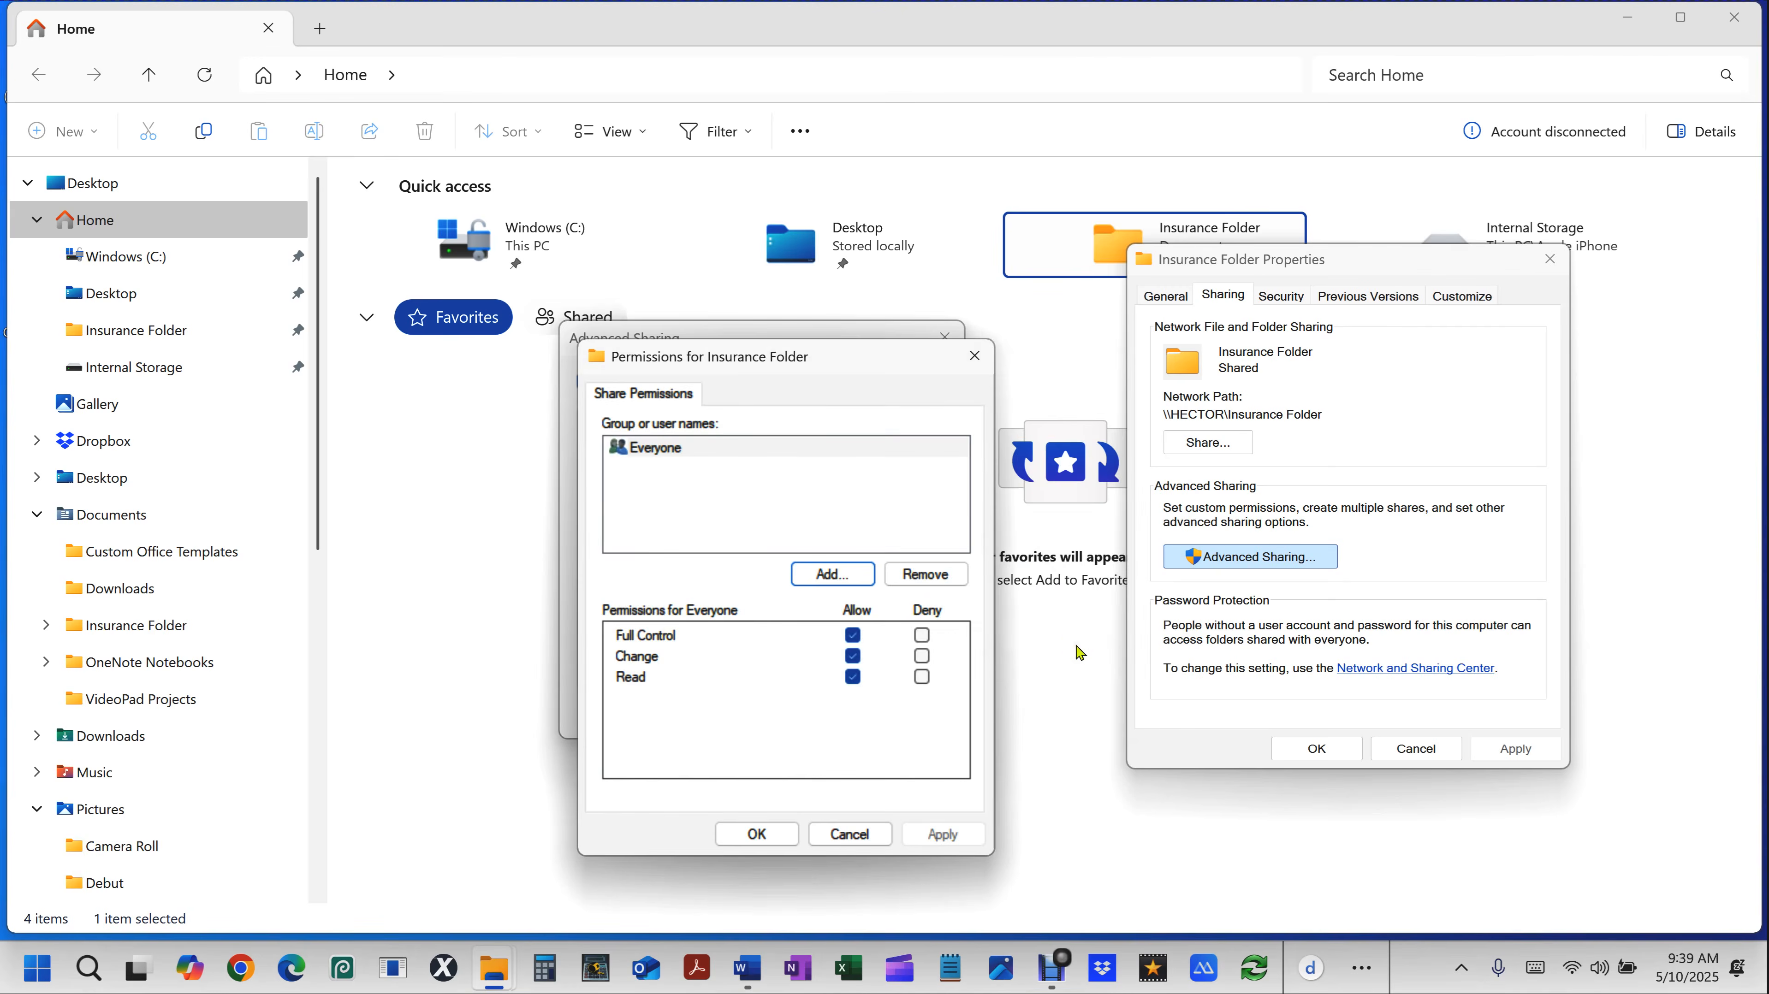
Clear and re-enable the Allow permissions Full Control, Change and Read for Everyone.
{"action": "left_click", "coordinate": [854, 634]}
{"action": "left_click", "coordinate": [853, 655]}
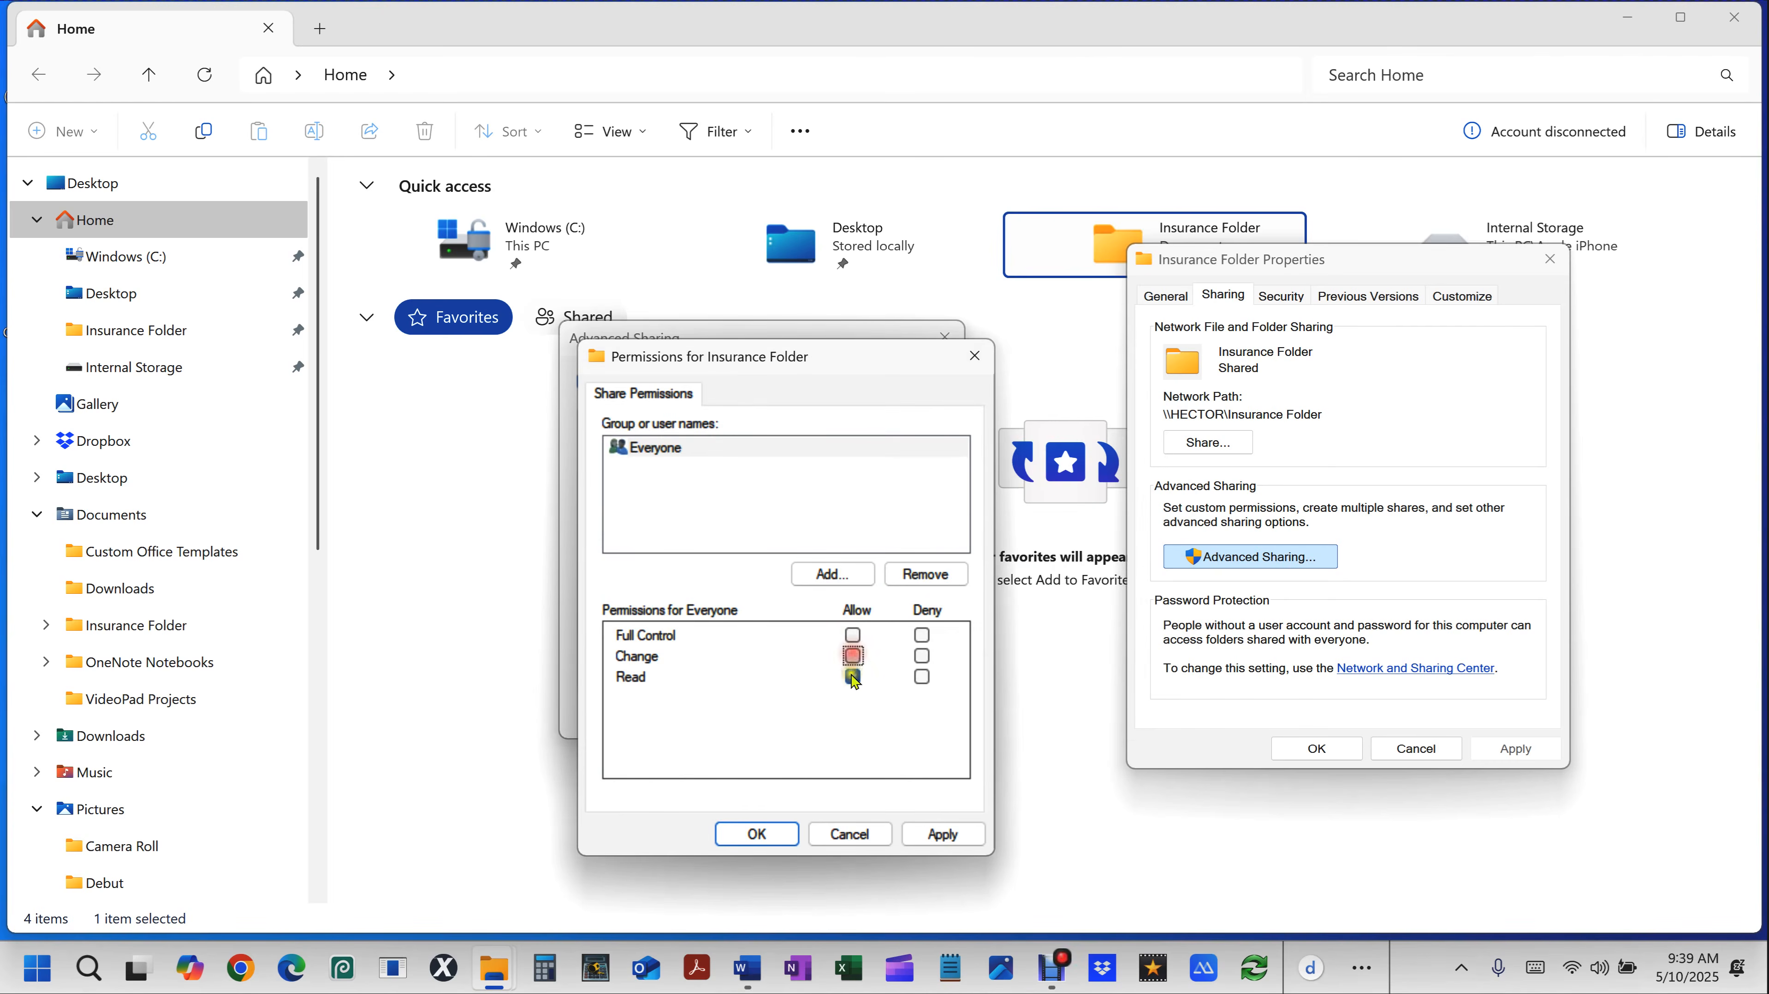
{"action": "left_click", "coordinate": [853, 677]}
{"action": "left_click", "coordinate": [858, 671]}
{"action": "left_click", "coordinate": [853, 676]}
{"action": "left_click", "coordinate": [853, 656]}
{"action": "left_click", "coordinate": [853, 635]}
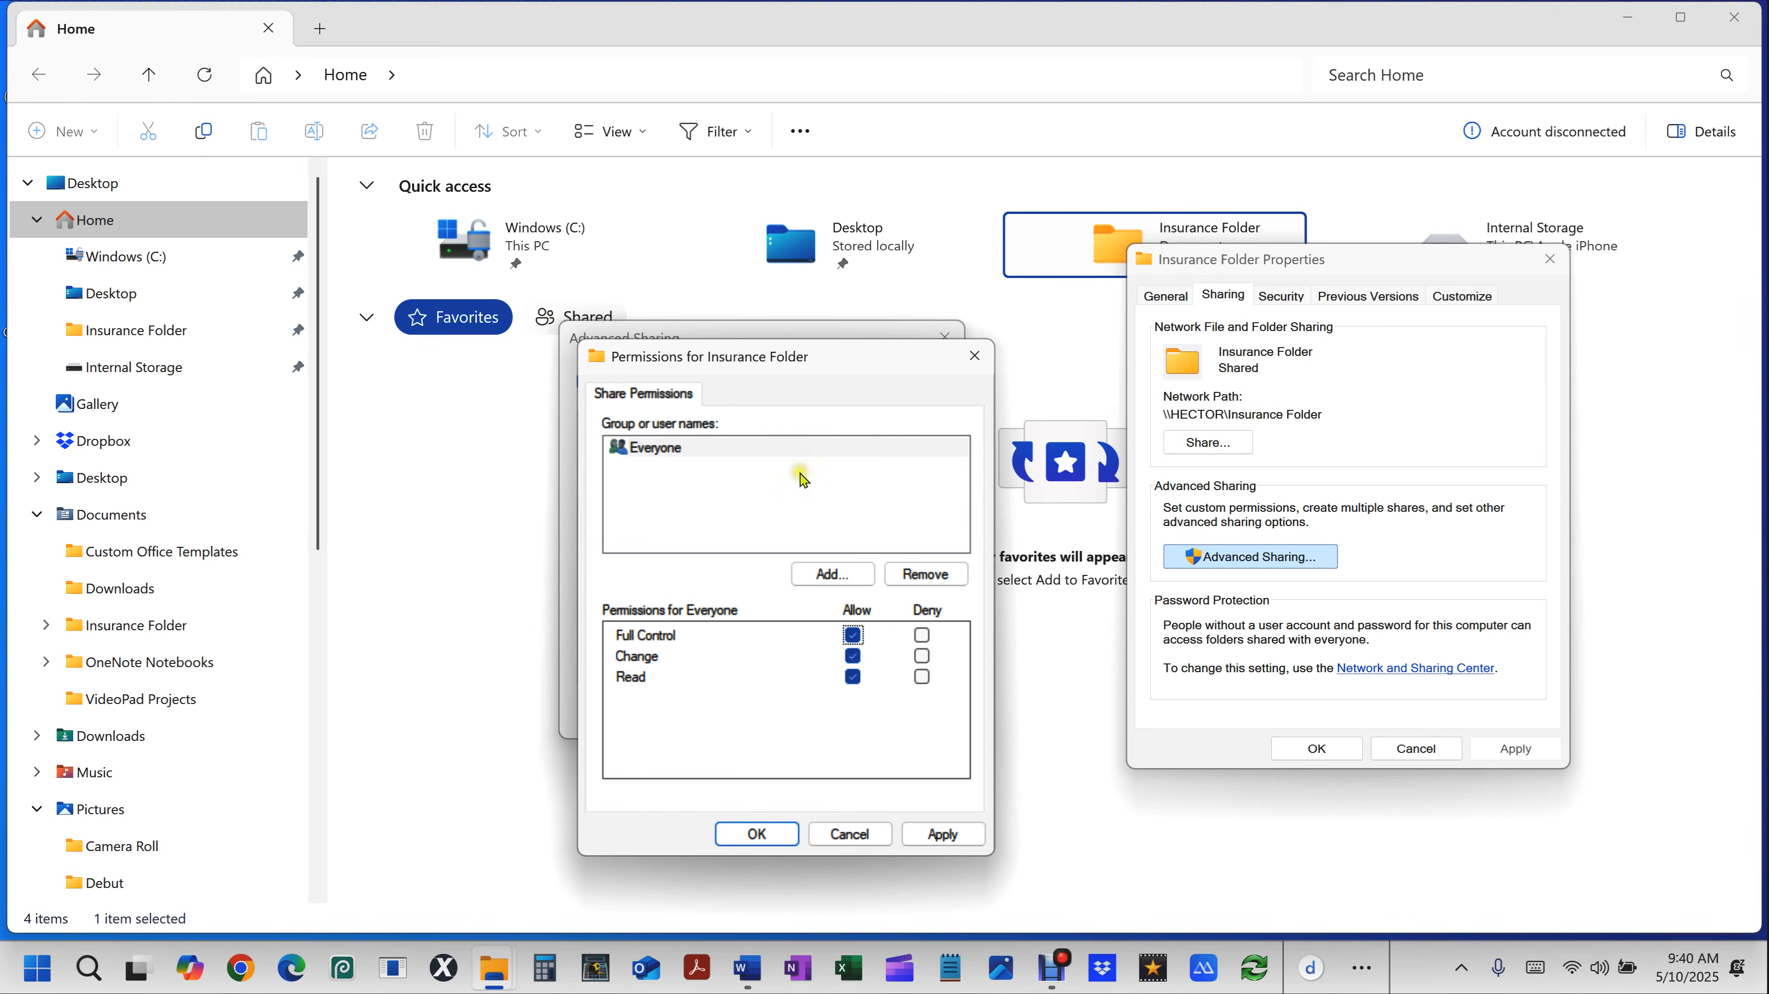
Apply the share permissions and advanced sharing settings of Insurance Folder, and close the folder's properties.
{"action": "left_click", "coordinate": [954, 839]}
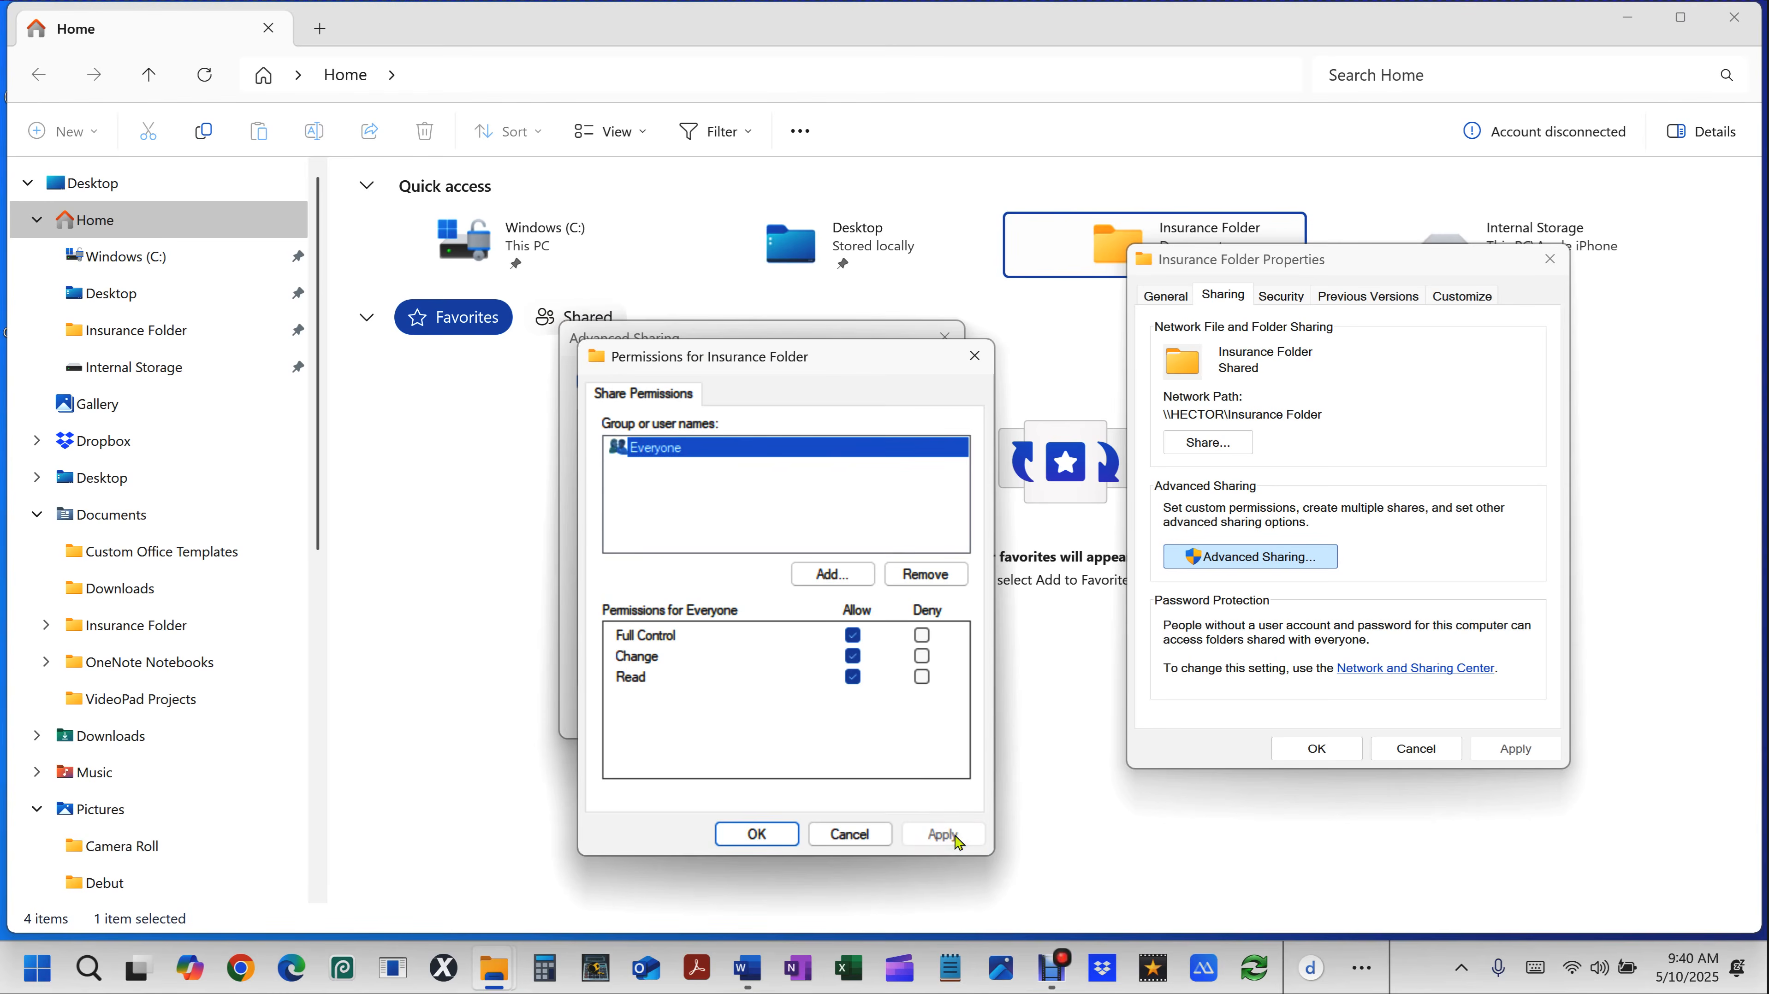
{"action": "left_click", "coordinate": [745, 836]}
{"action": "left_click", "coordinate": [902, 711]}
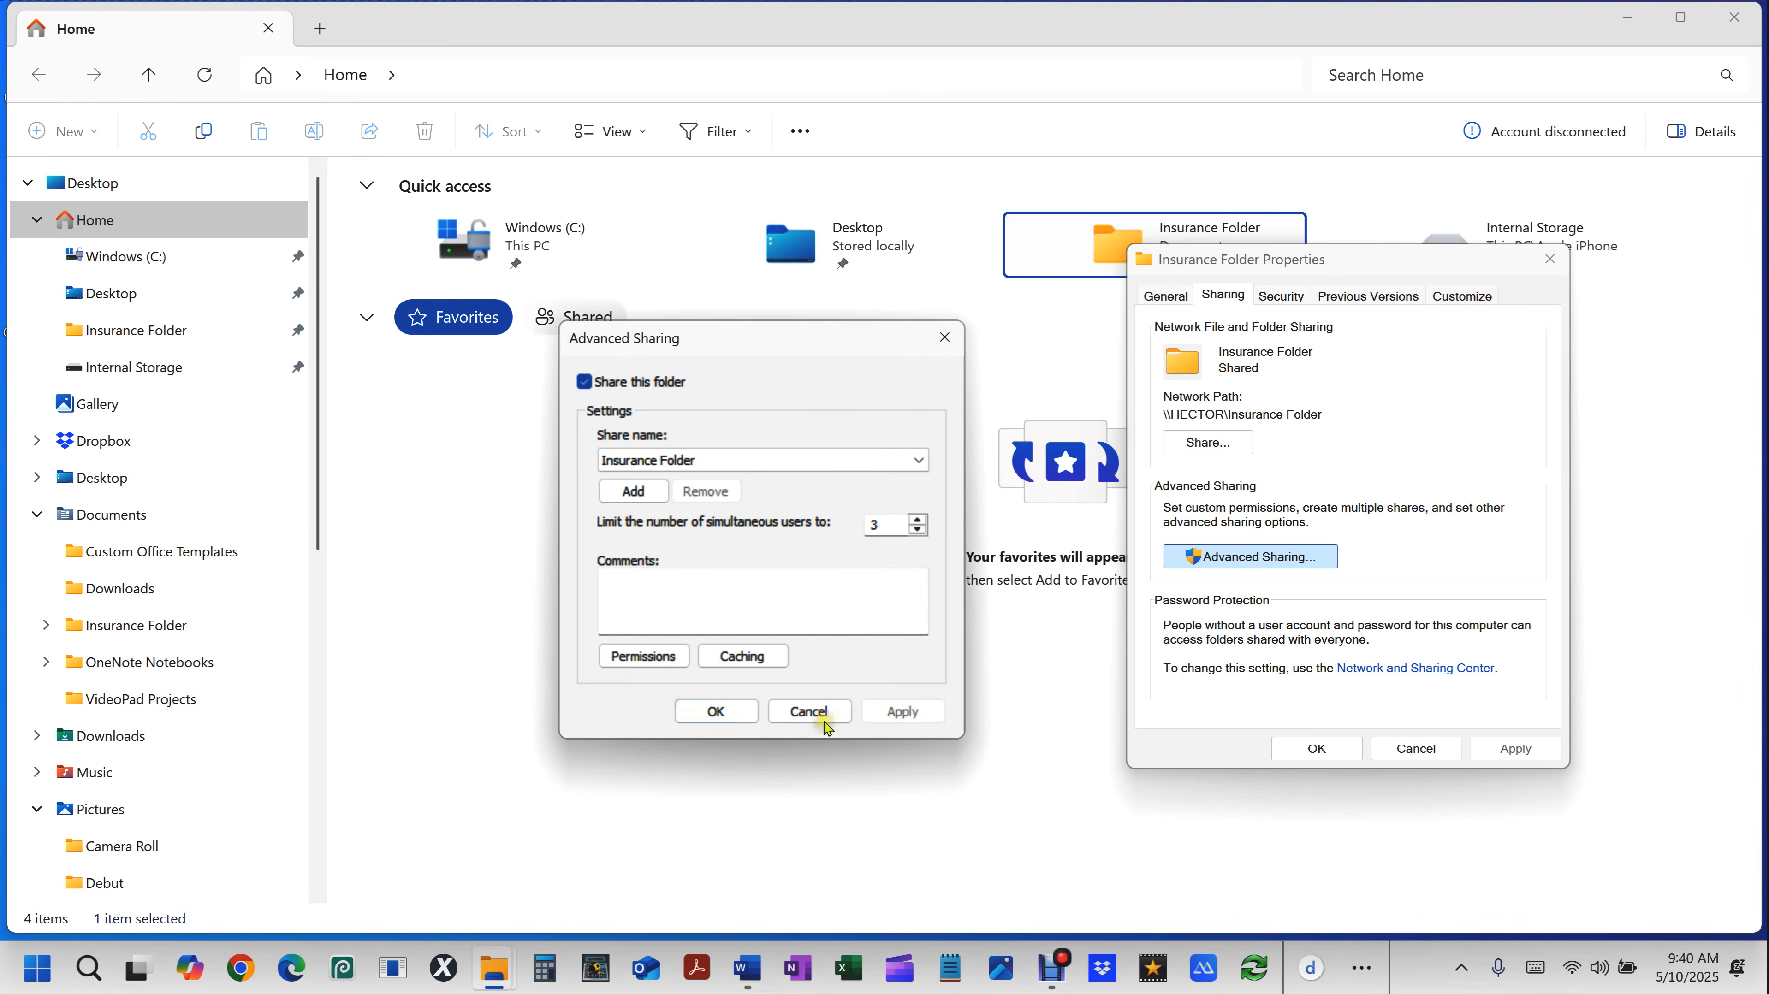
{"action": "left_click", "coordinate": [707, 711]}
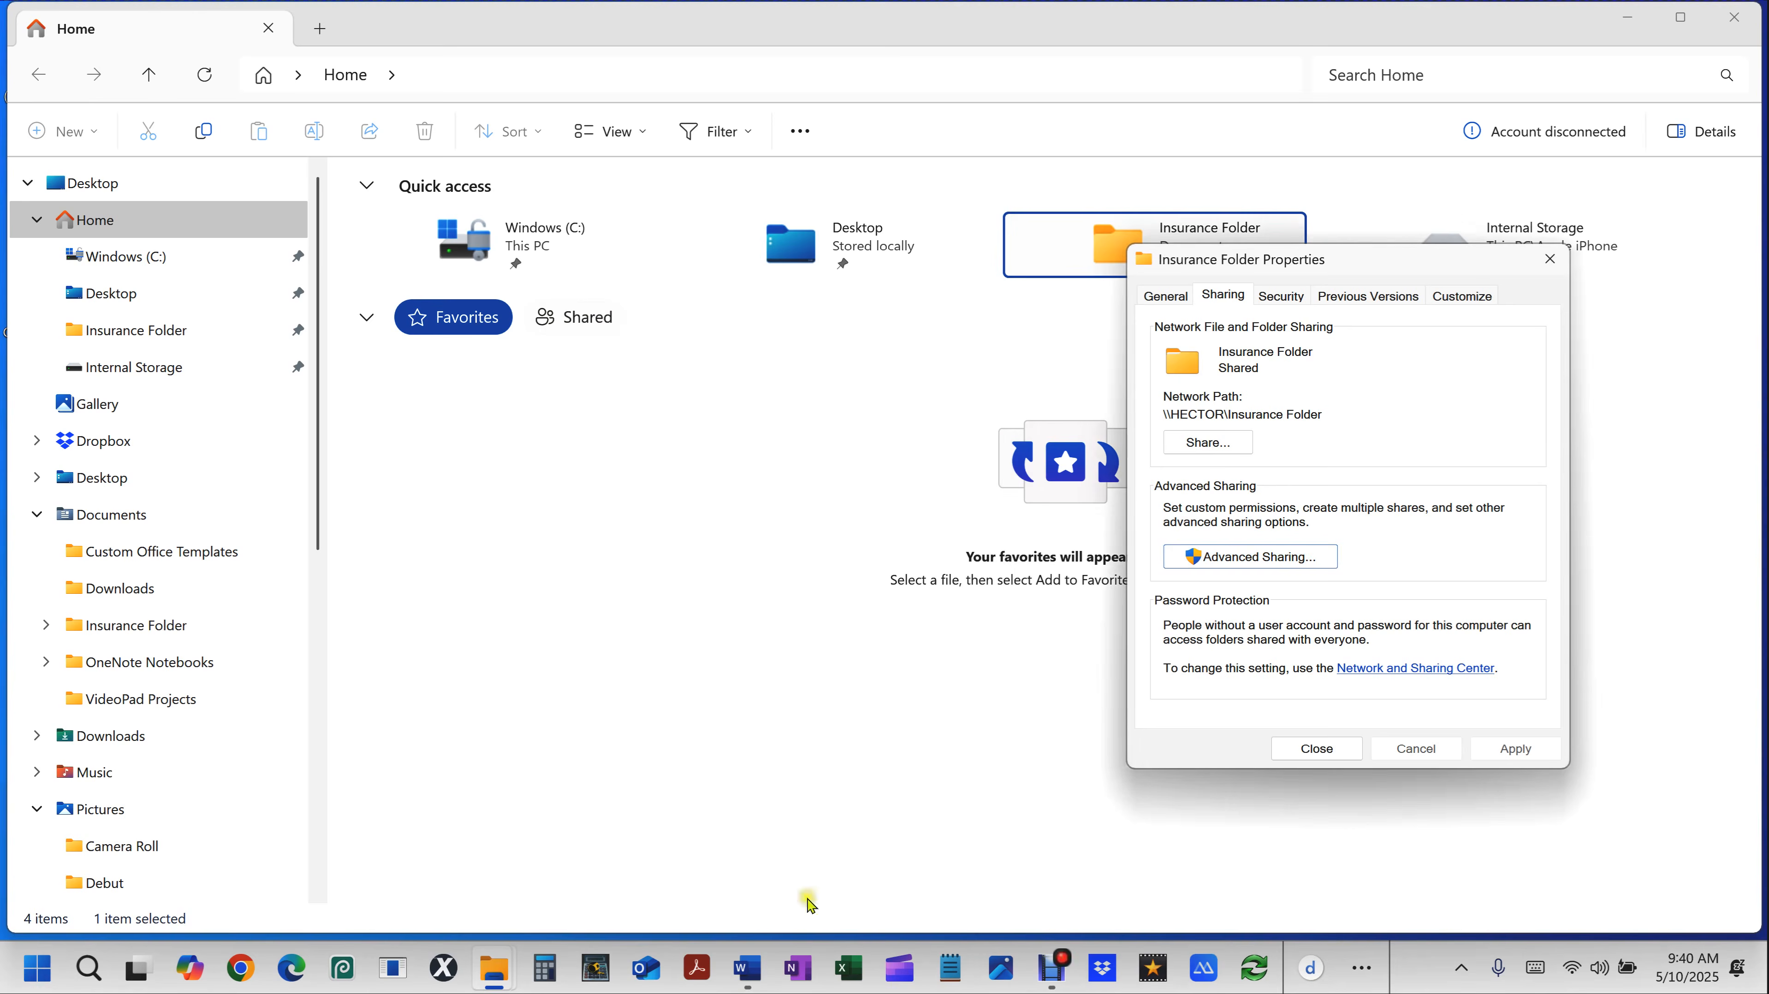
{"action": "left_click", "coordinate": [1316, 749]}
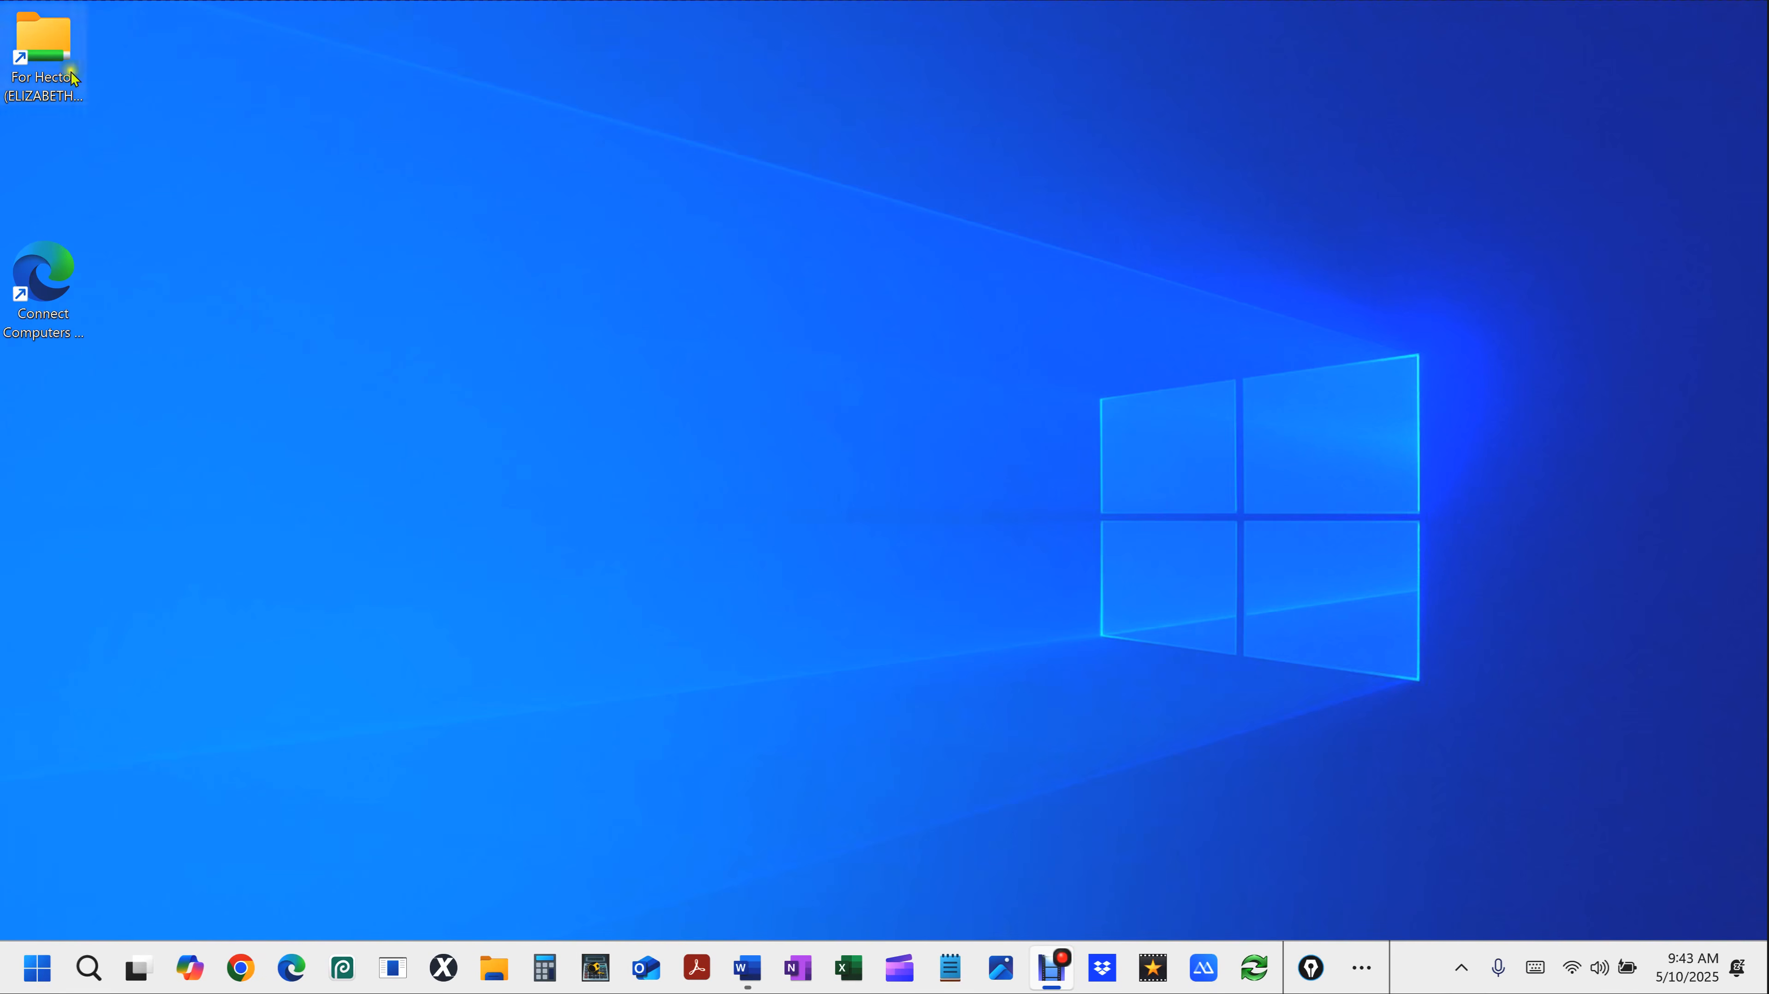
Open the For Hector folder shared by the other computer listed under Network in File Explorer.
{"action": "left_click", "coordinate": [357, 310]}
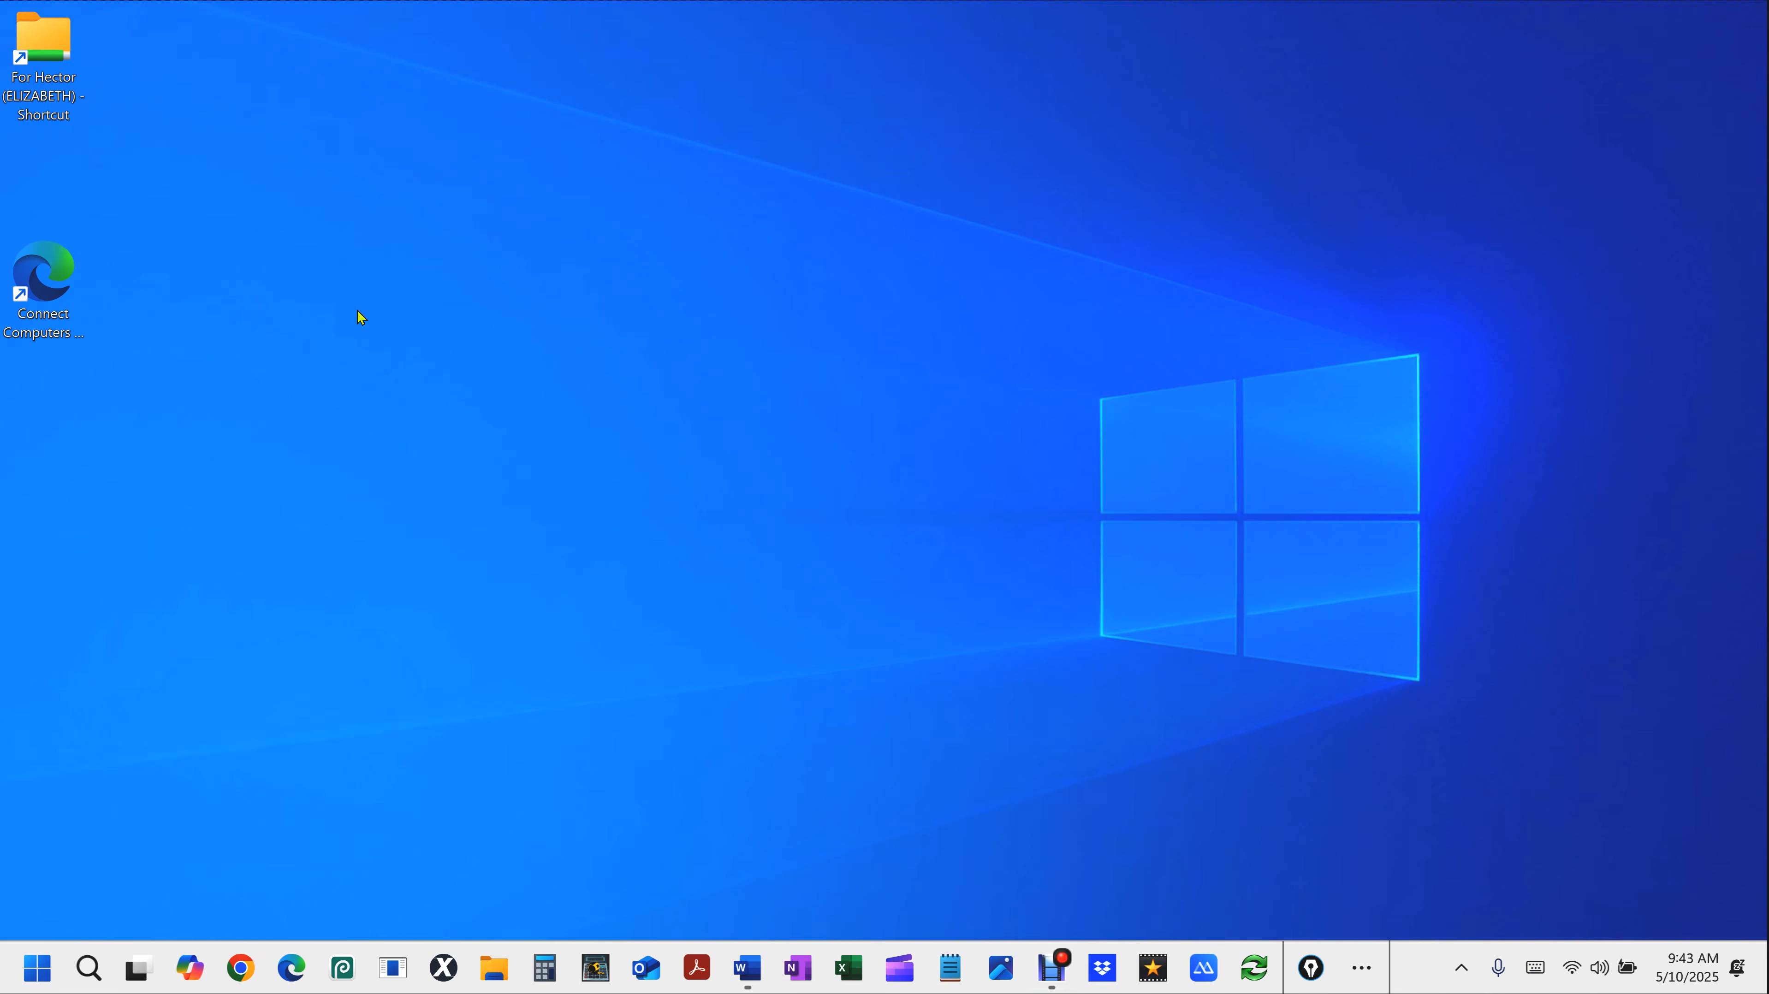
{"action": "key", "text": "super+e"}
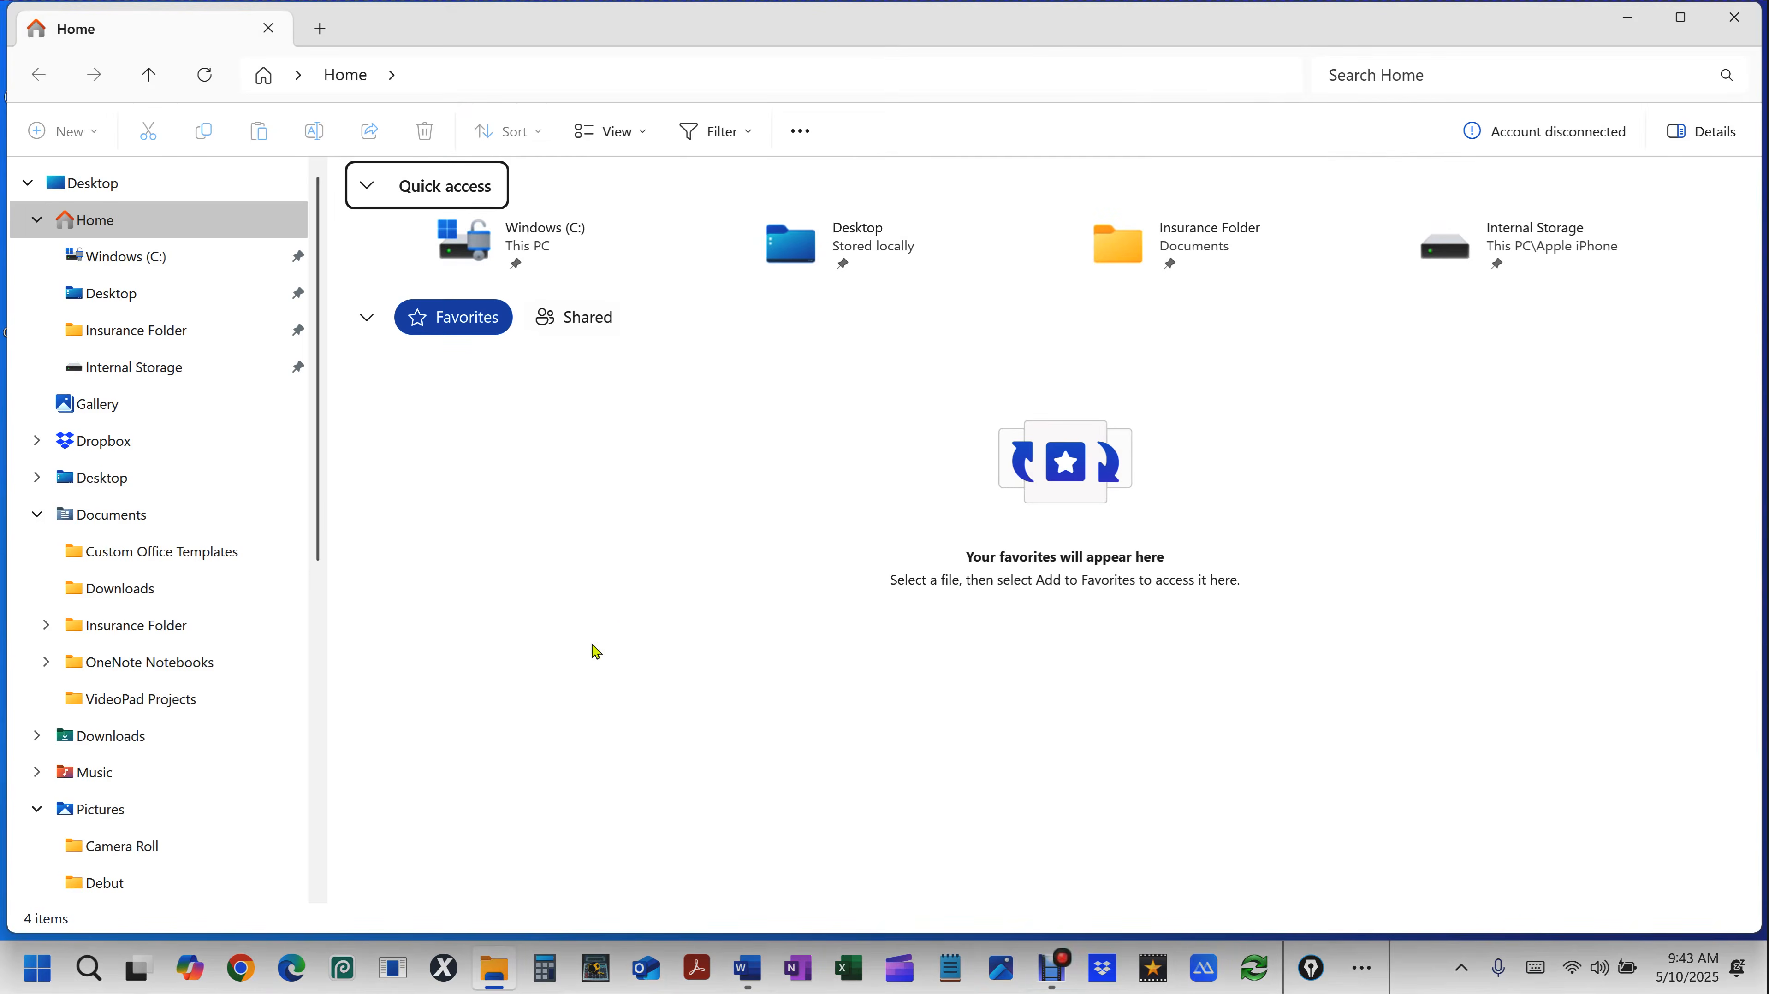
{"action": "left_click", "coordinate": [317, 498]}
{"action": "left_click_drag", "start_coordinate": [319, 503], "coordinate": [327, 922]}
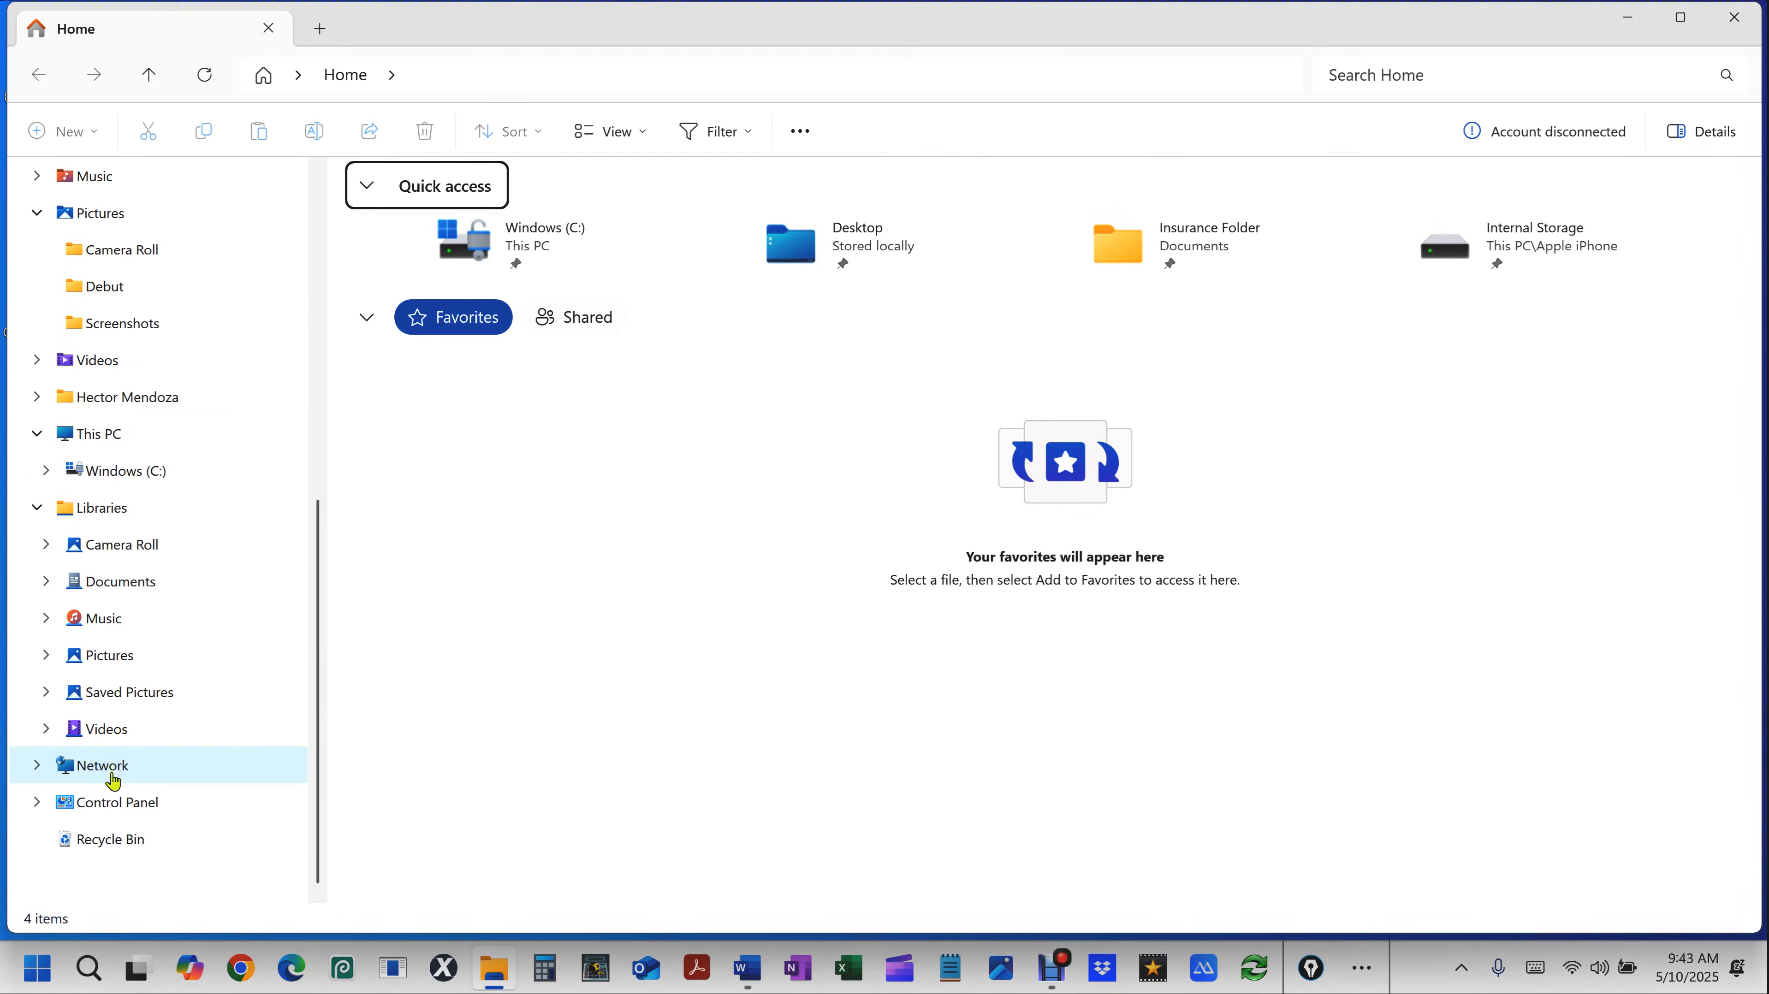
{"action": "scroll", "coordinate": [115, 780], "scroll_direction": "up", "scroll_amount": 6}
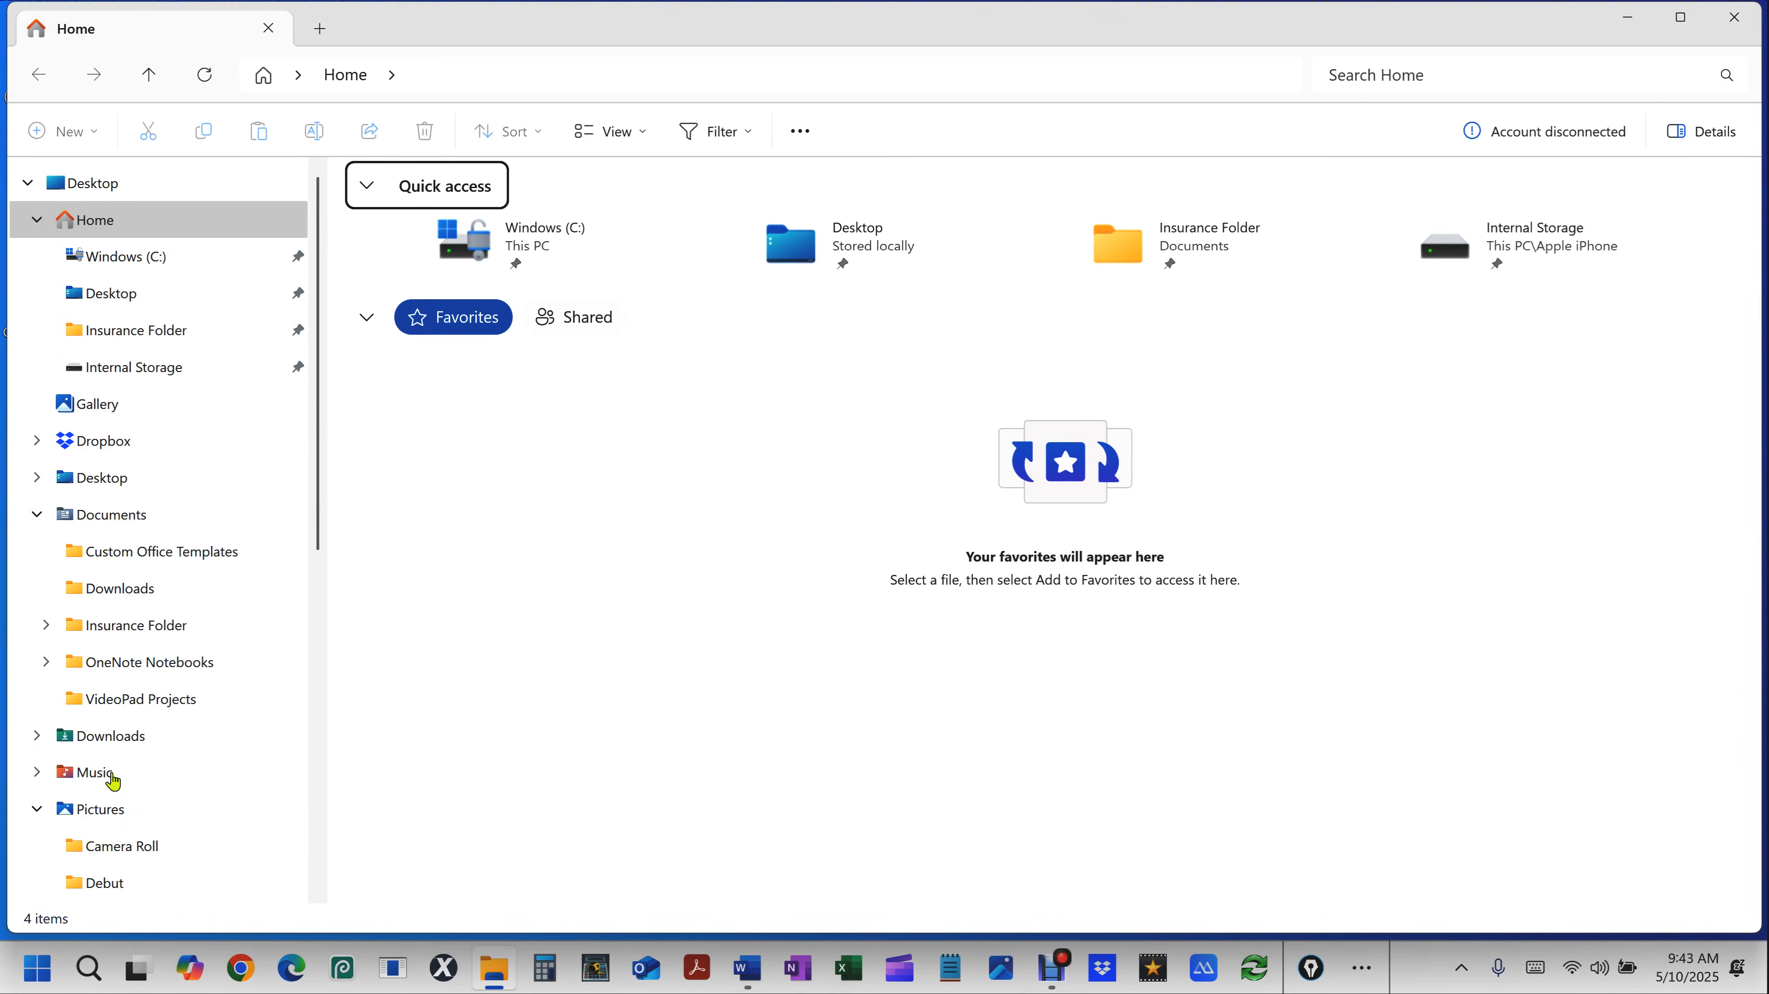
{"action": "left_click_drag", "start_coordinate": [316, 482], "coordinate": [295, 797]}
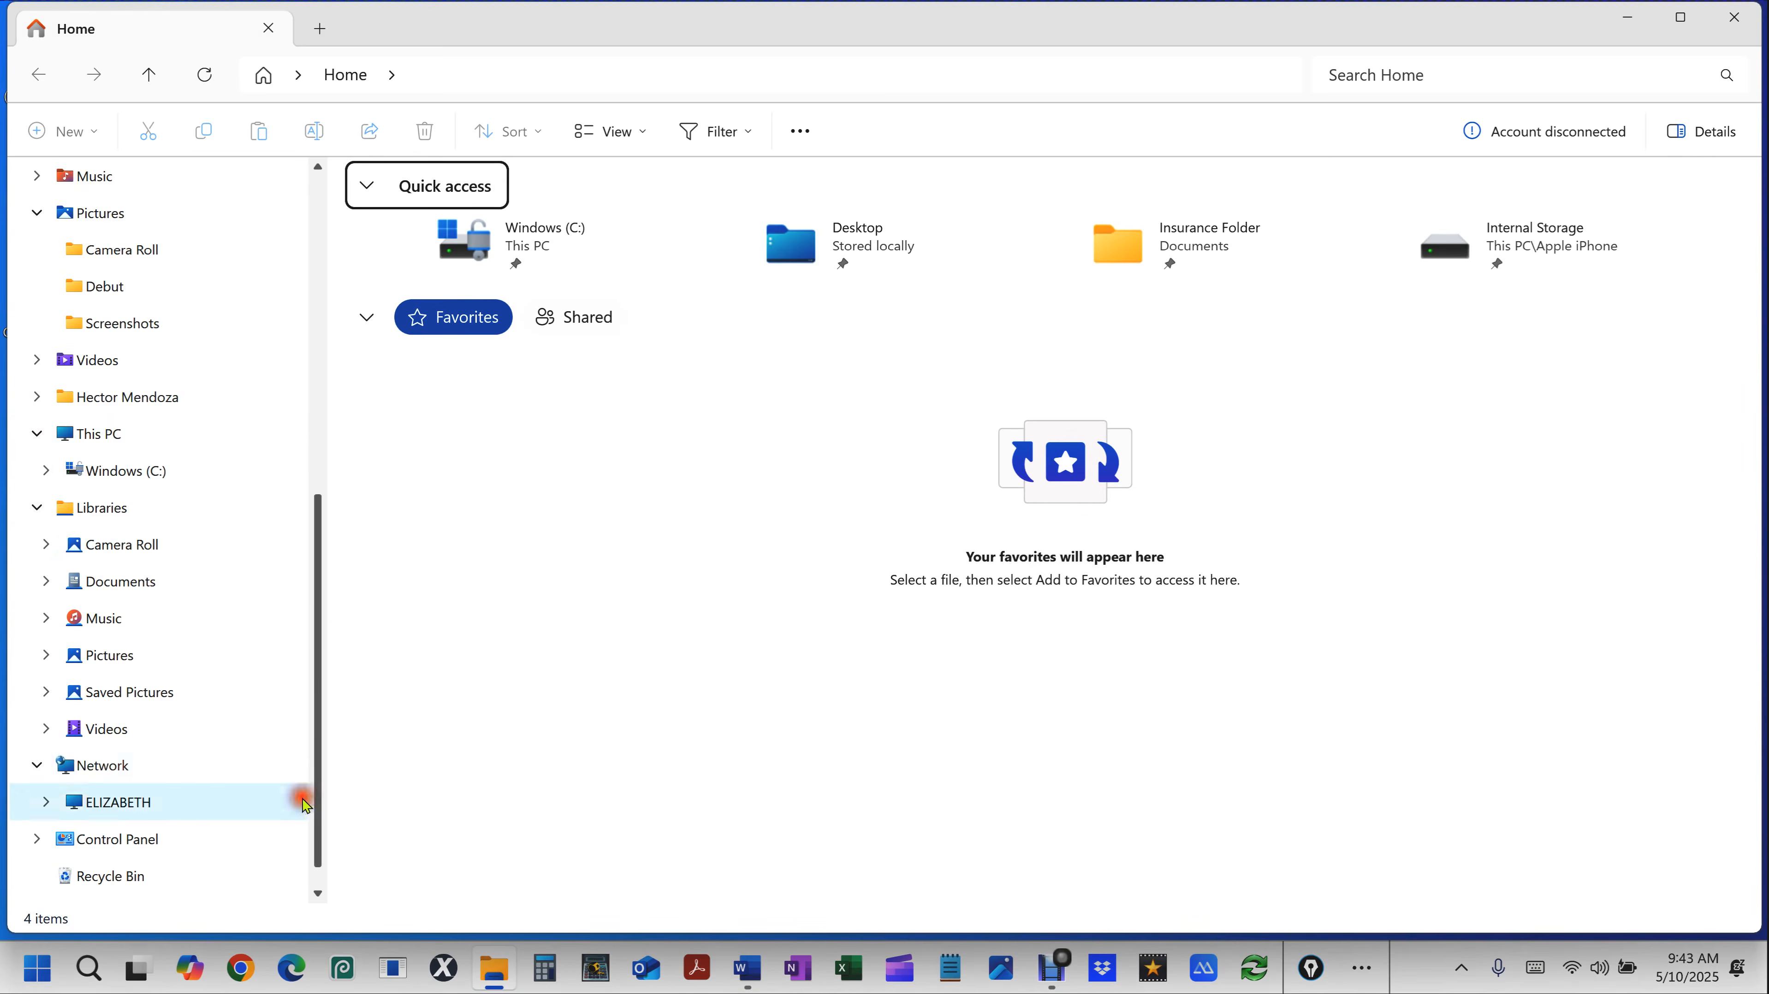
{"action": "left_click", "coordinate": [106, 807]}
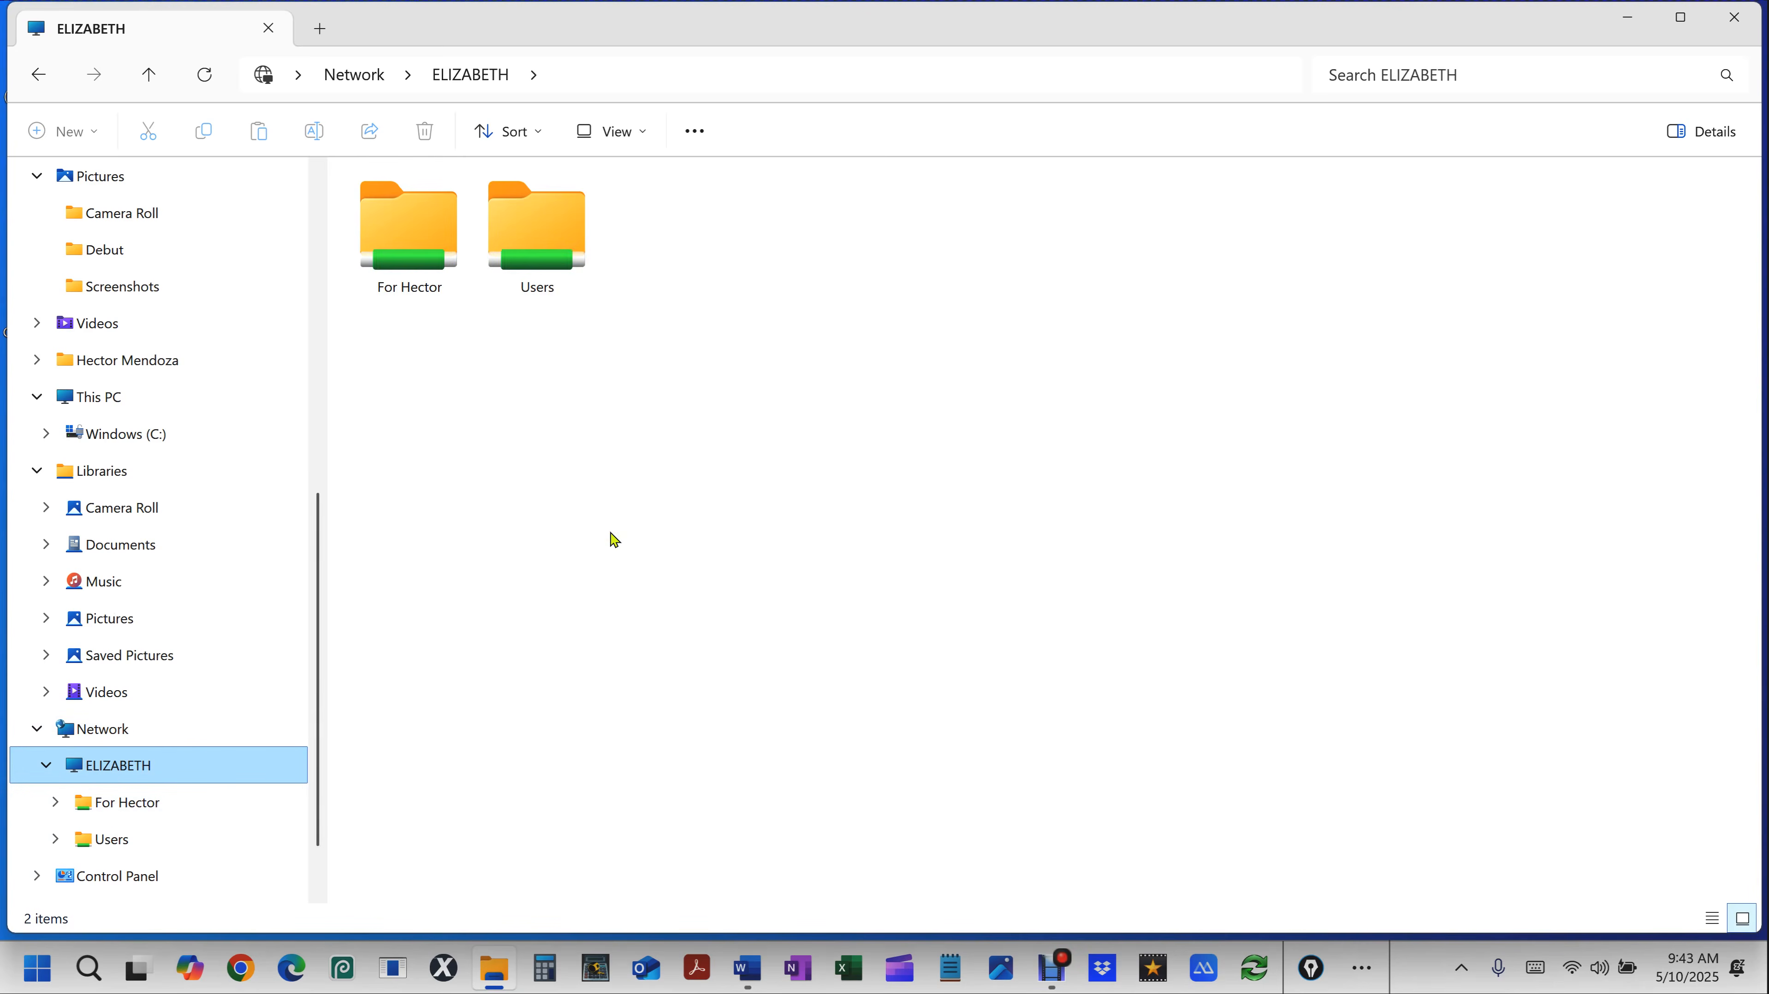
{"action": "double_click", "coordinate": [415, 230]}
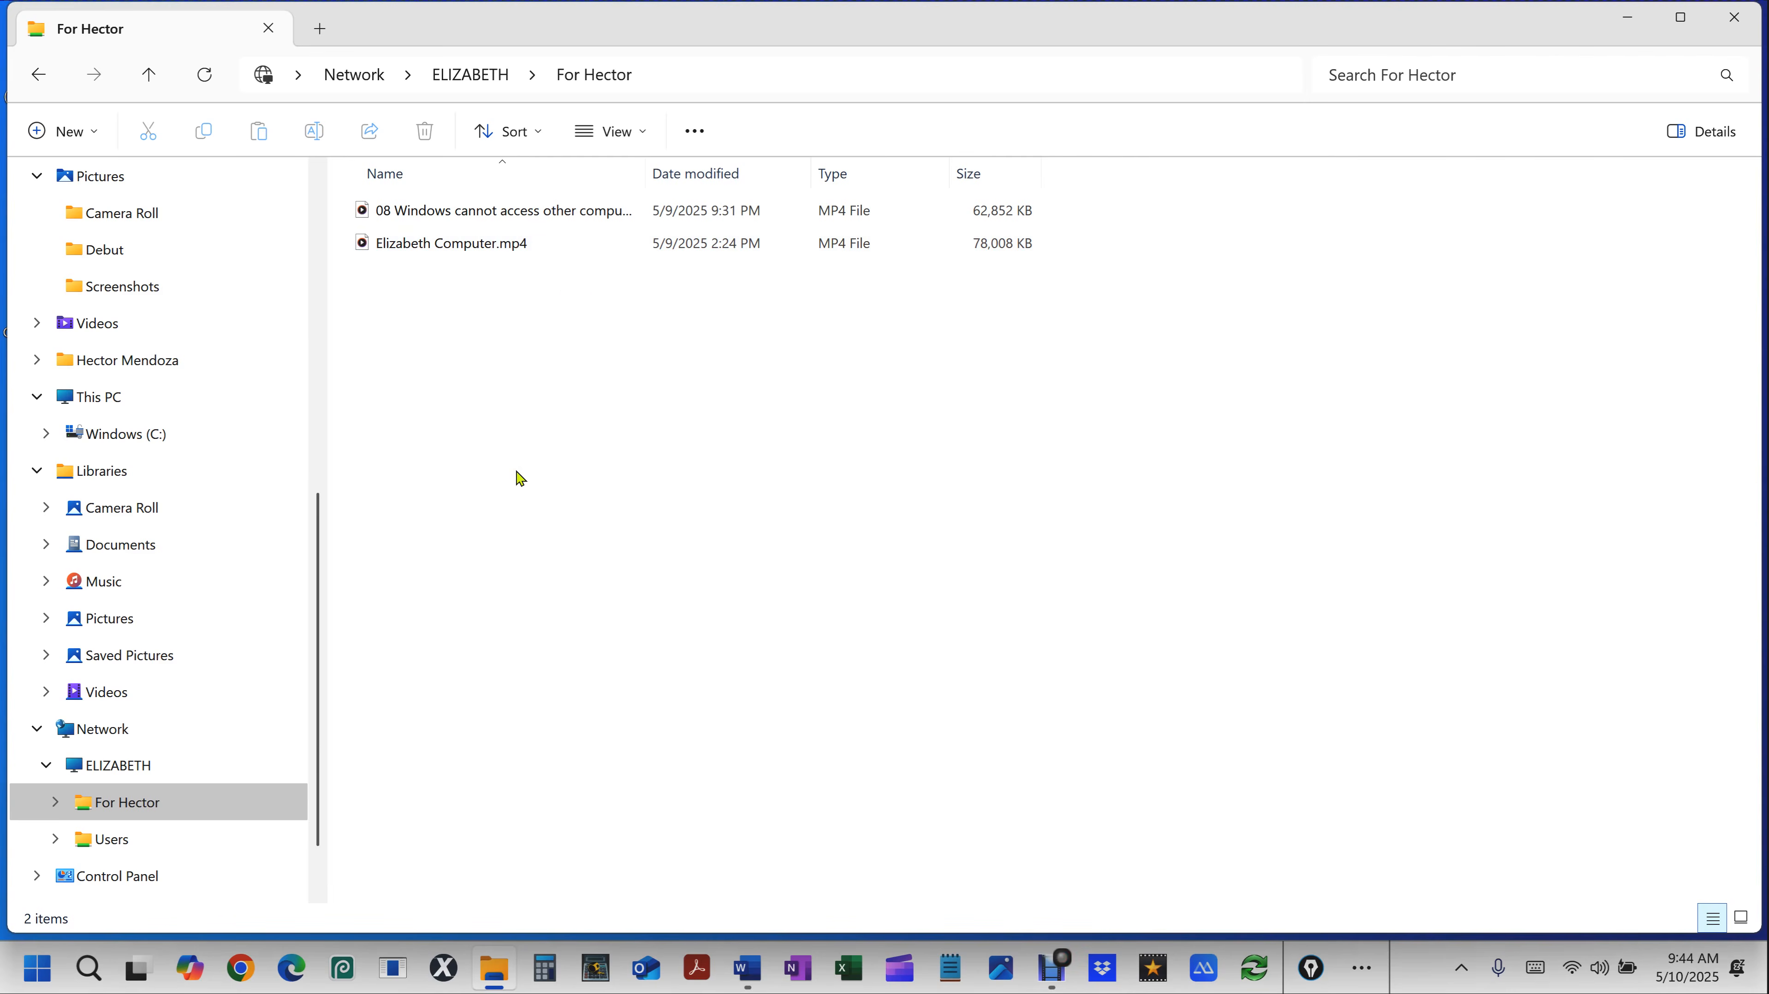
Permanently delete Elizabeth Computer.mp4 from the shared For Hector folder, and close the window.
{"action": "left_click", "coordinate": [426, 243]}
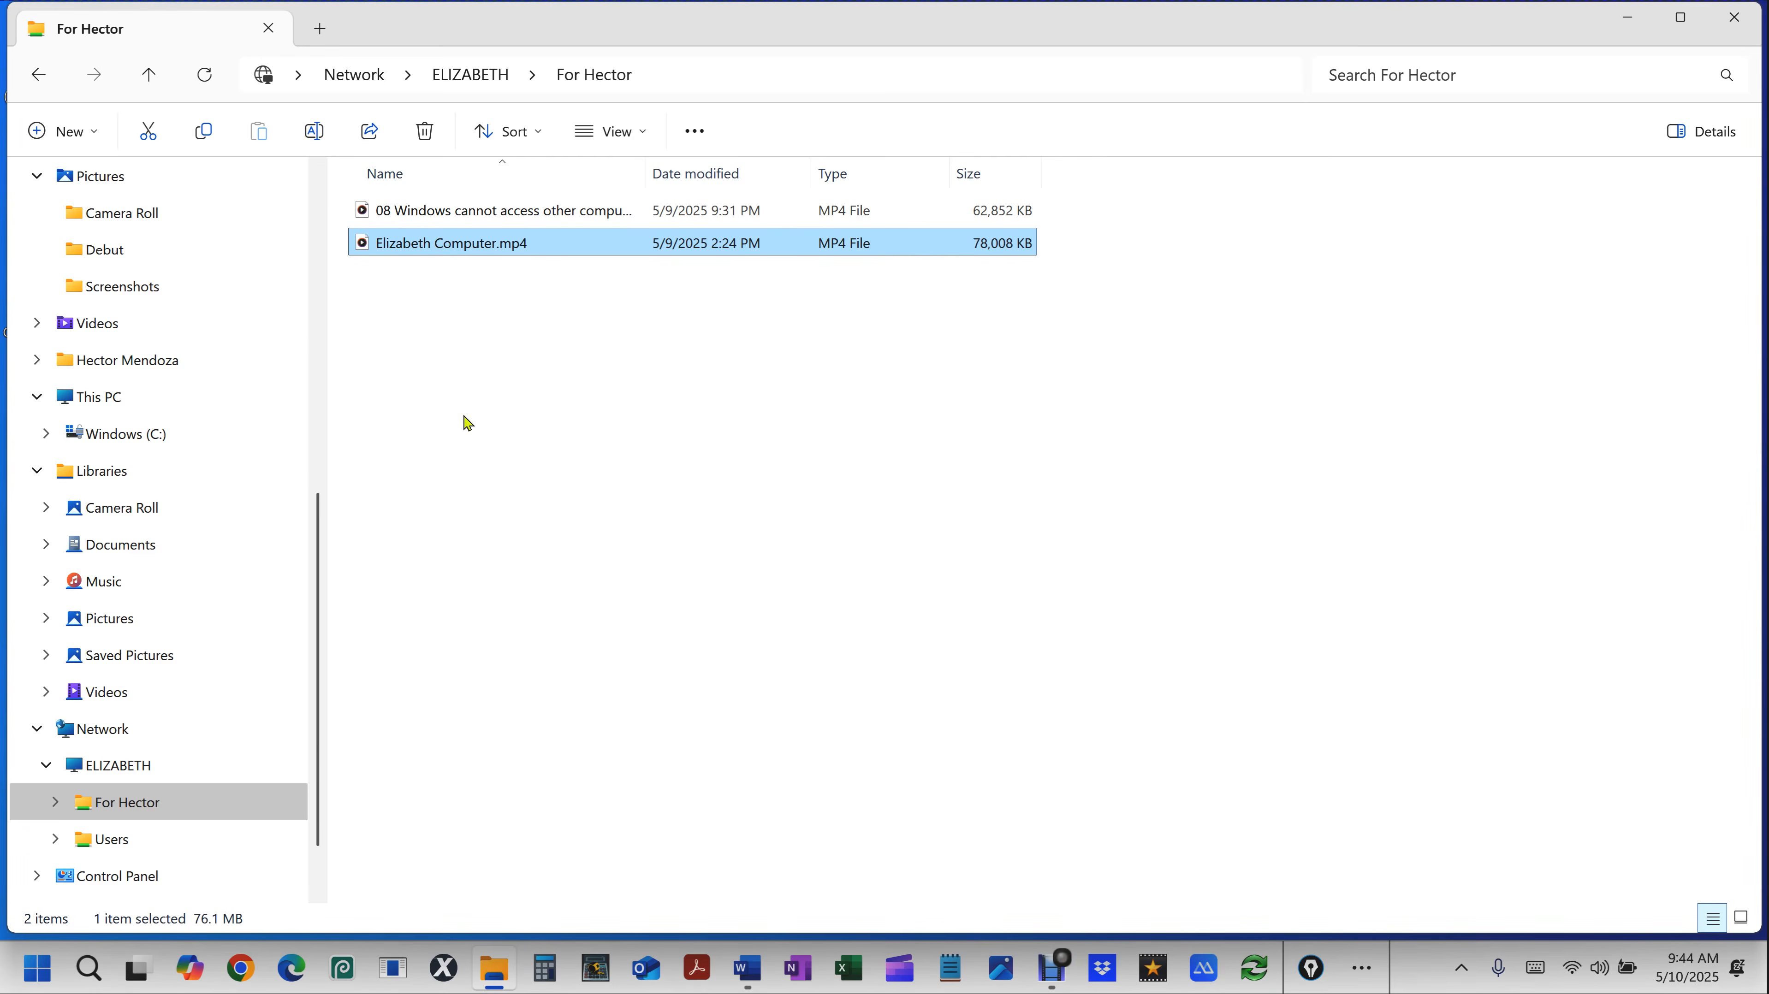
{"action": "key", "text": "Delete"}
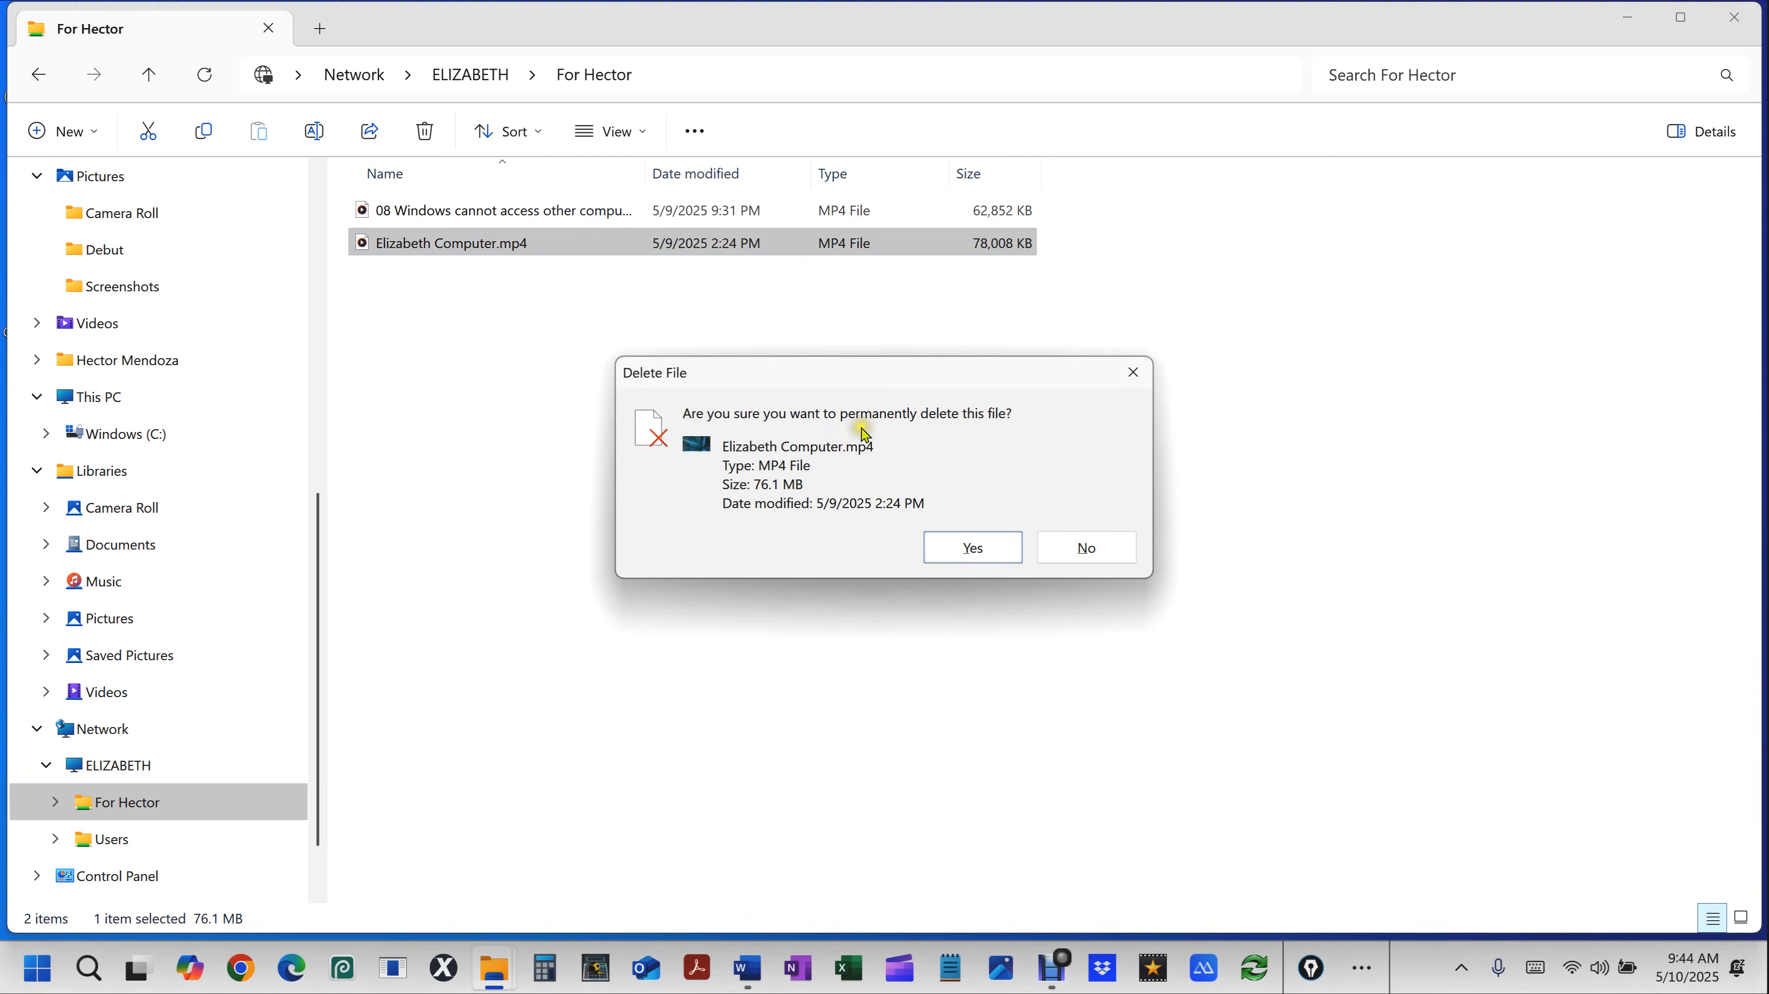
{"action": "left_click", "coordinate": [970, 553]}
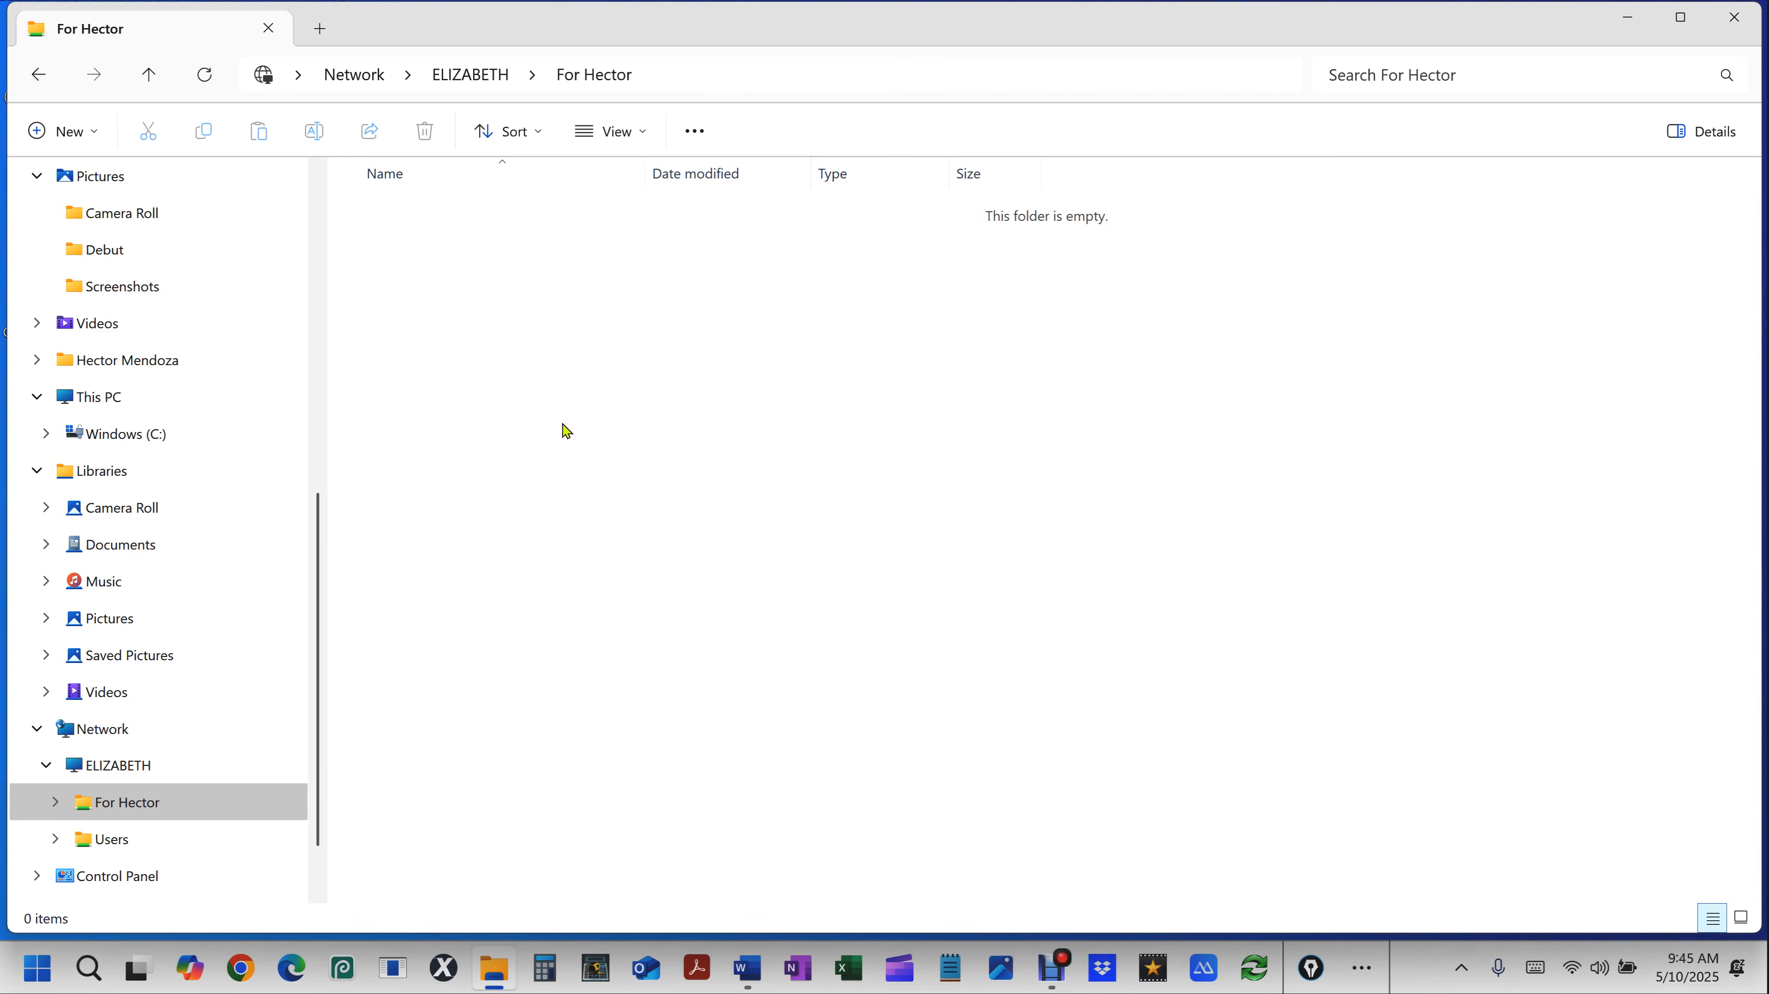
{"action": "left_click", "coordinate": [643, 408]}
{"action": "left_click", "coordinate": [1743, 15]}
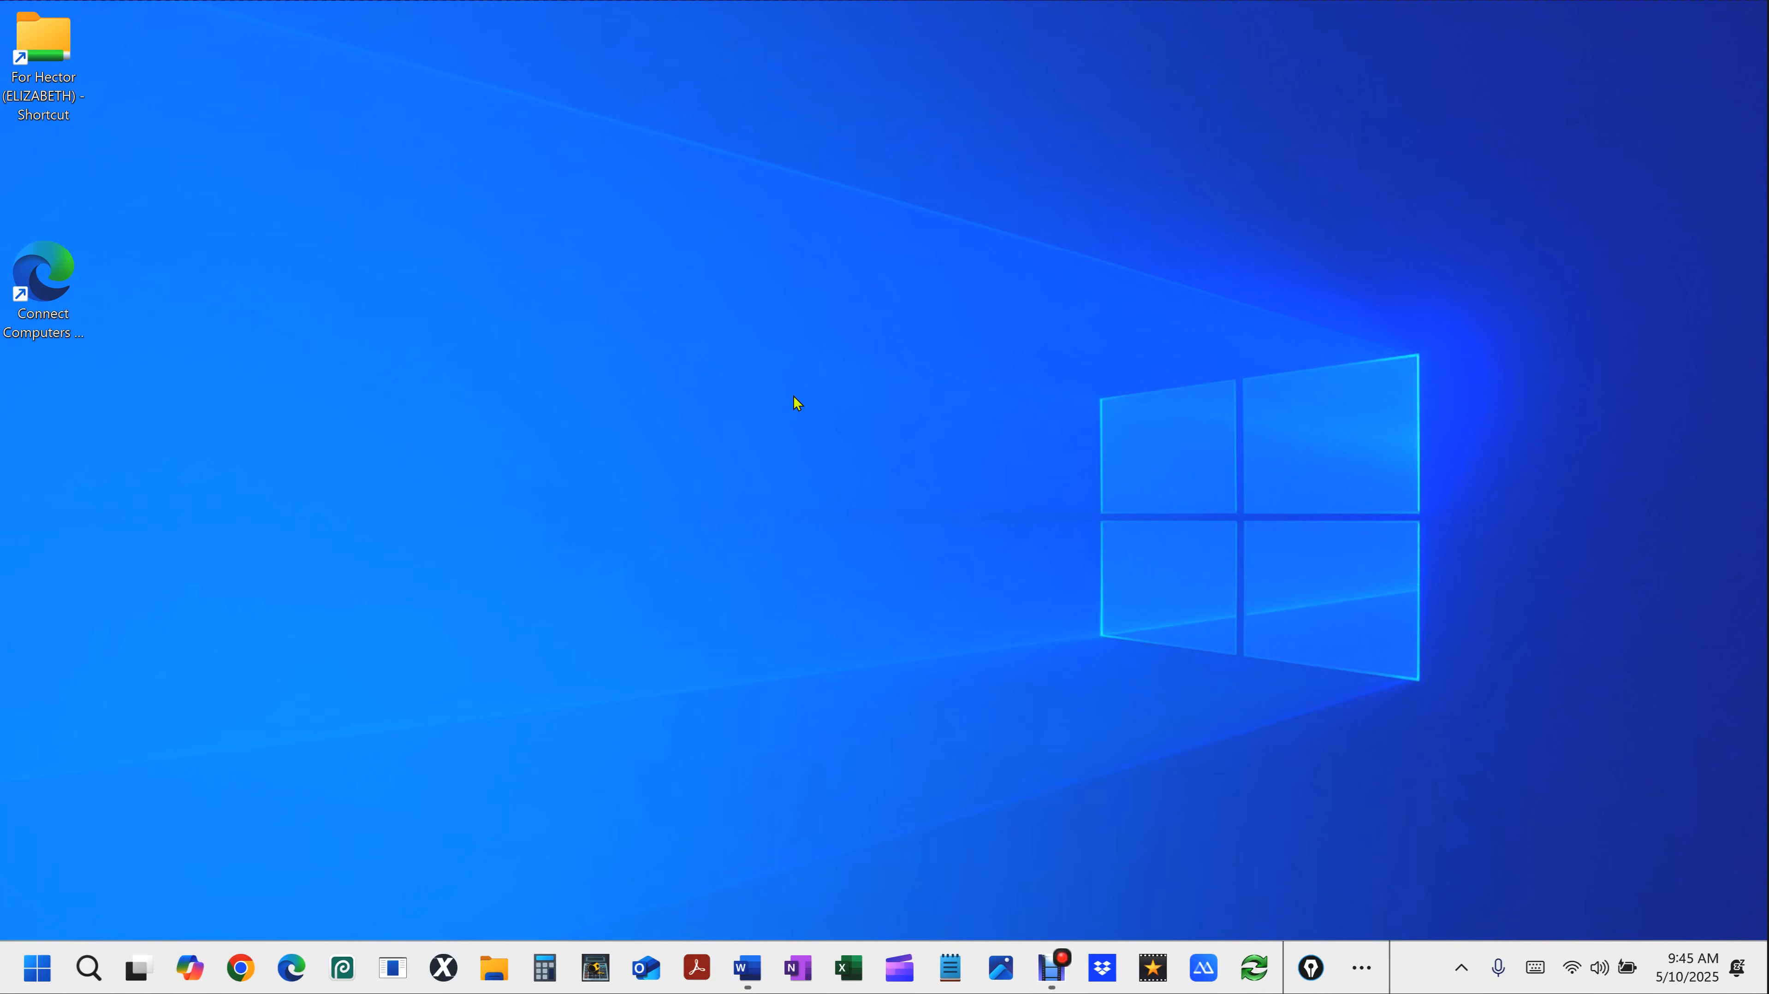
Open Insurance Folder in File Explorer with the most recently modified items first, and select 08 Windows cannot access other computer.mp4.
{"action": "key", "text": "super+e"}
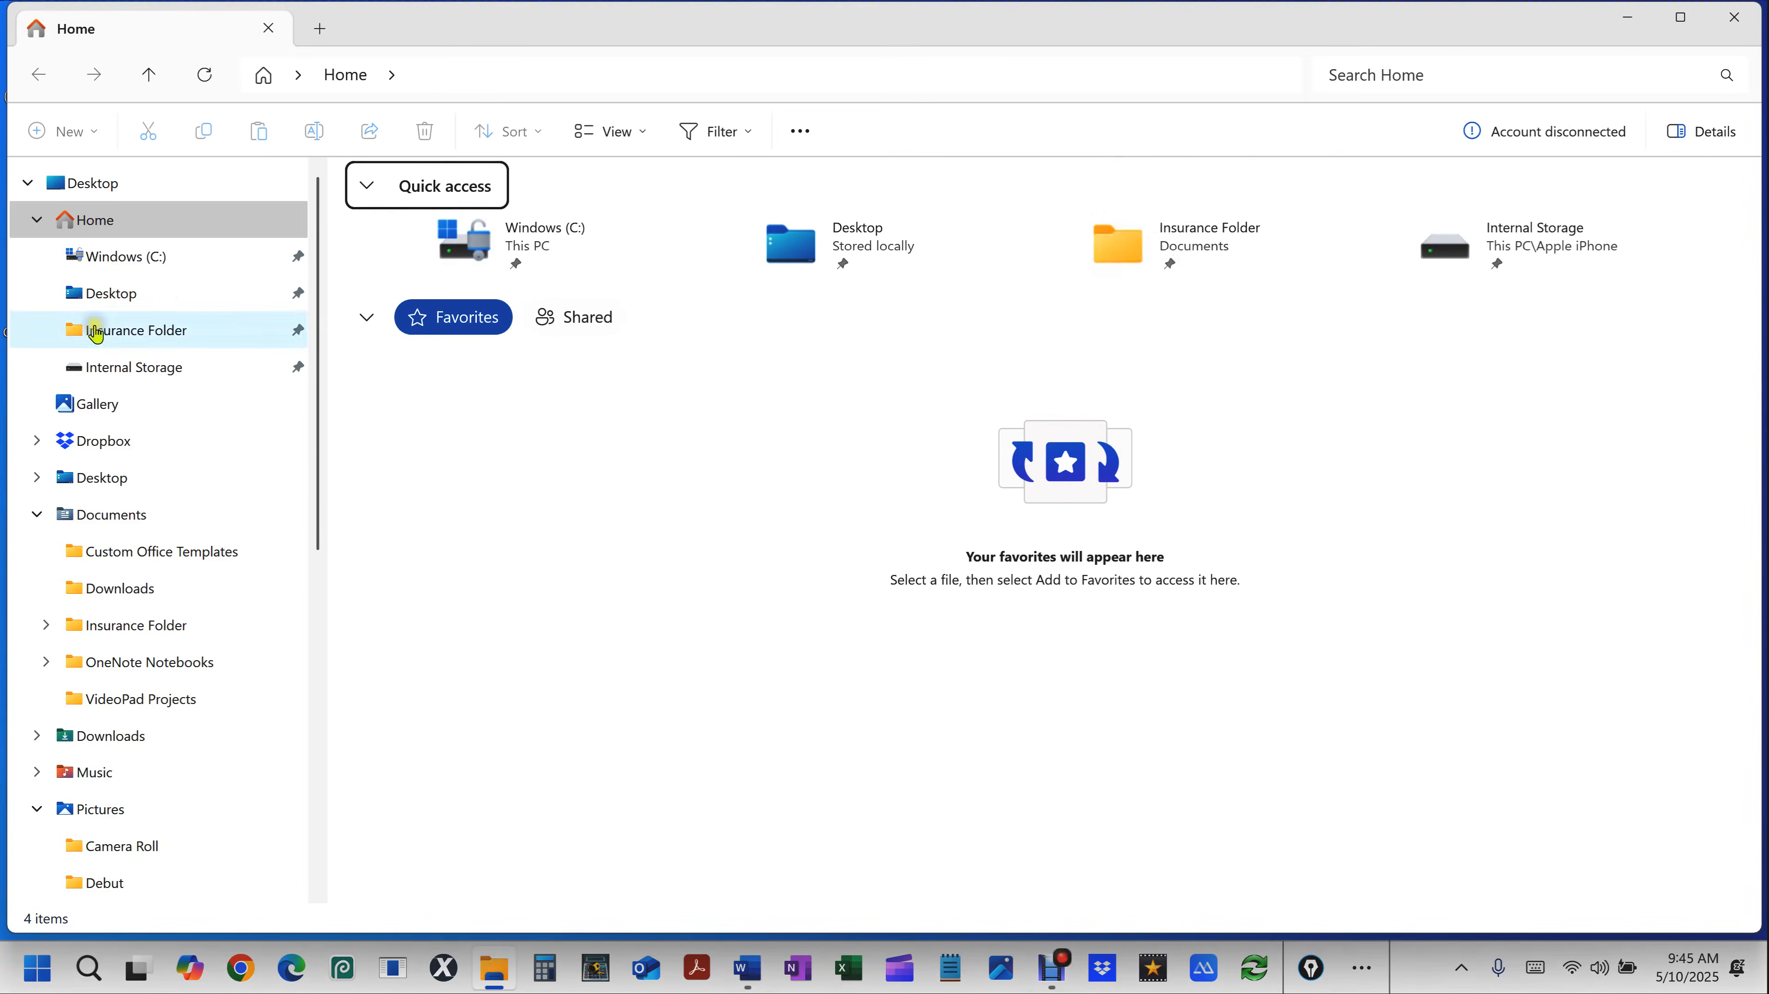
{"action": "double_click", "coordinate": [1126, 238]}
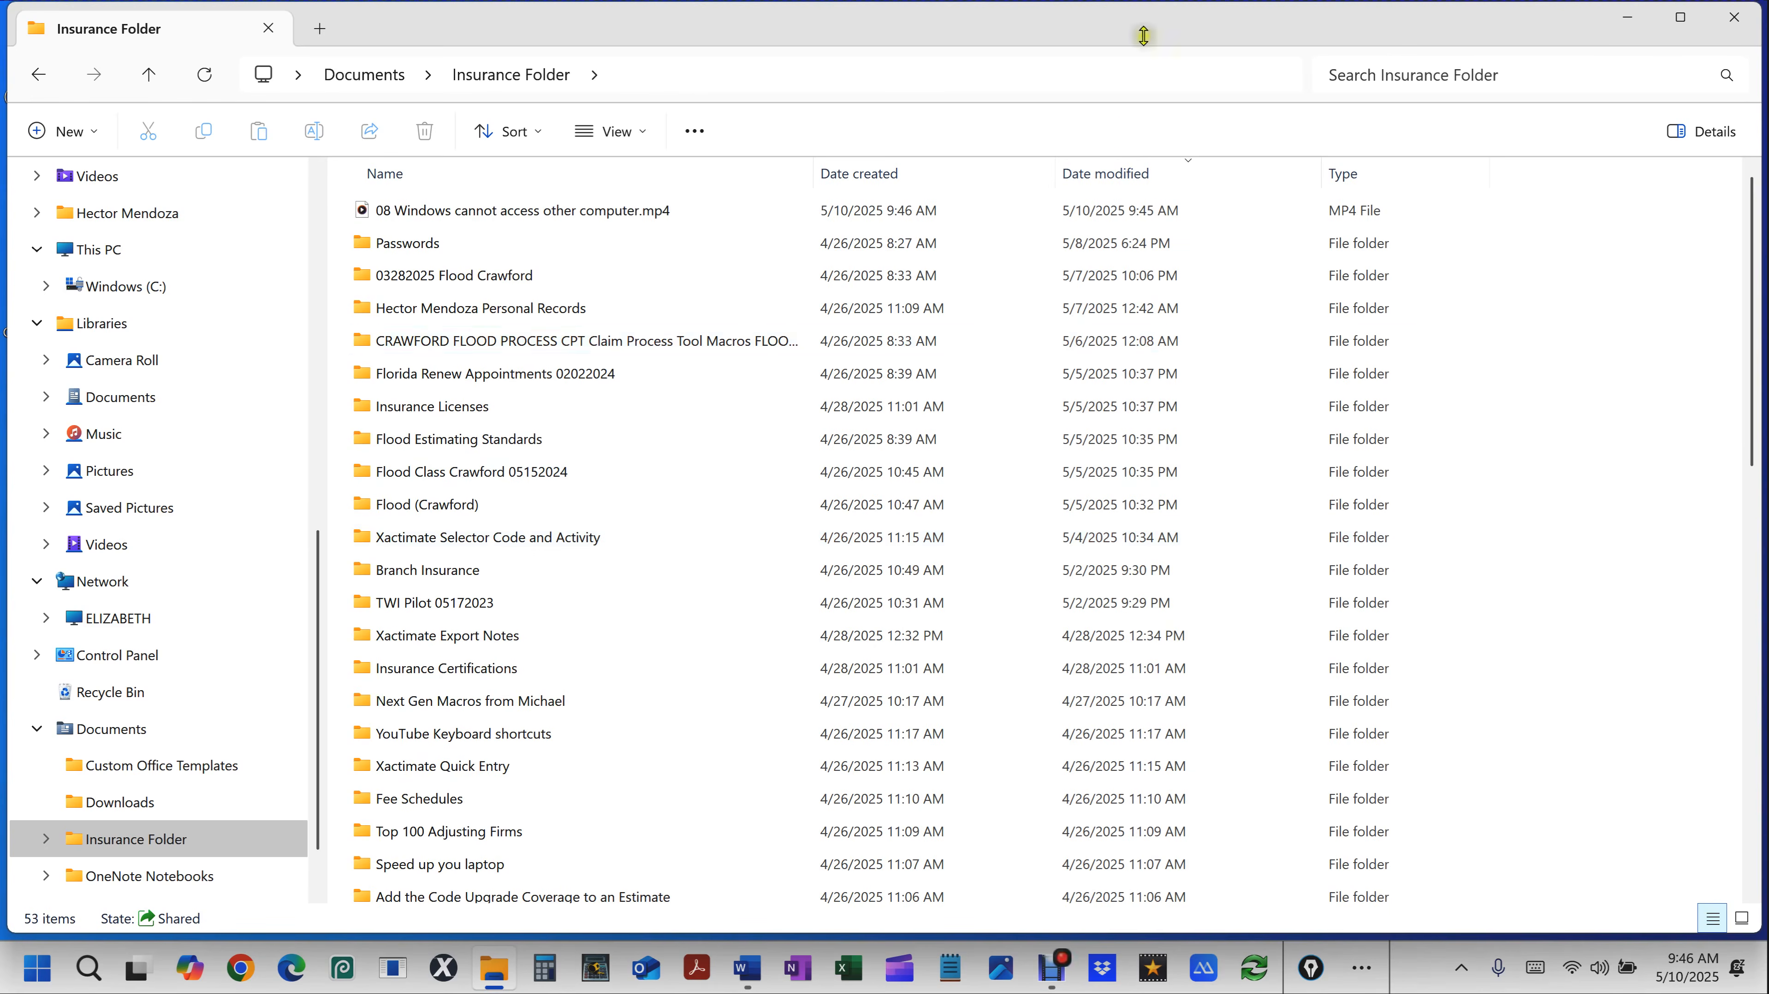
{"action": "left_click", "coordinate": [1106, 175]}
{"action": "left_click", "coordinate": [1107, 175]}
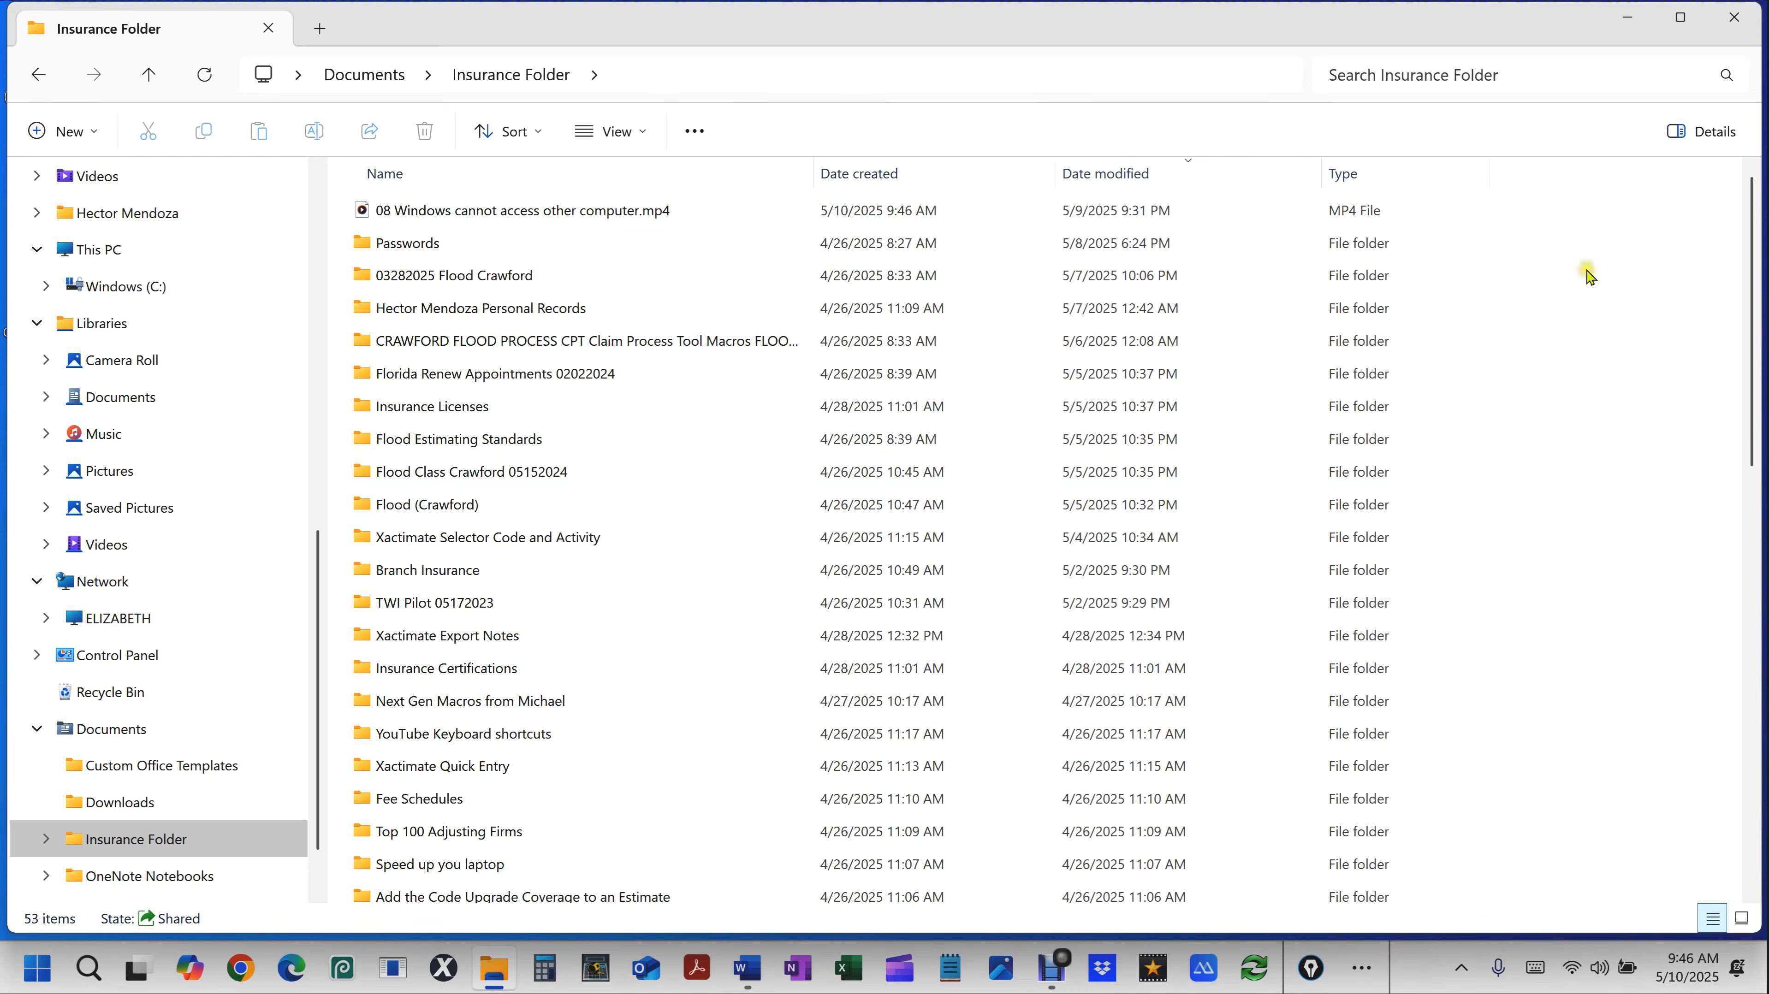
{"action": "left_click", "coordinate": [1053, 72]}
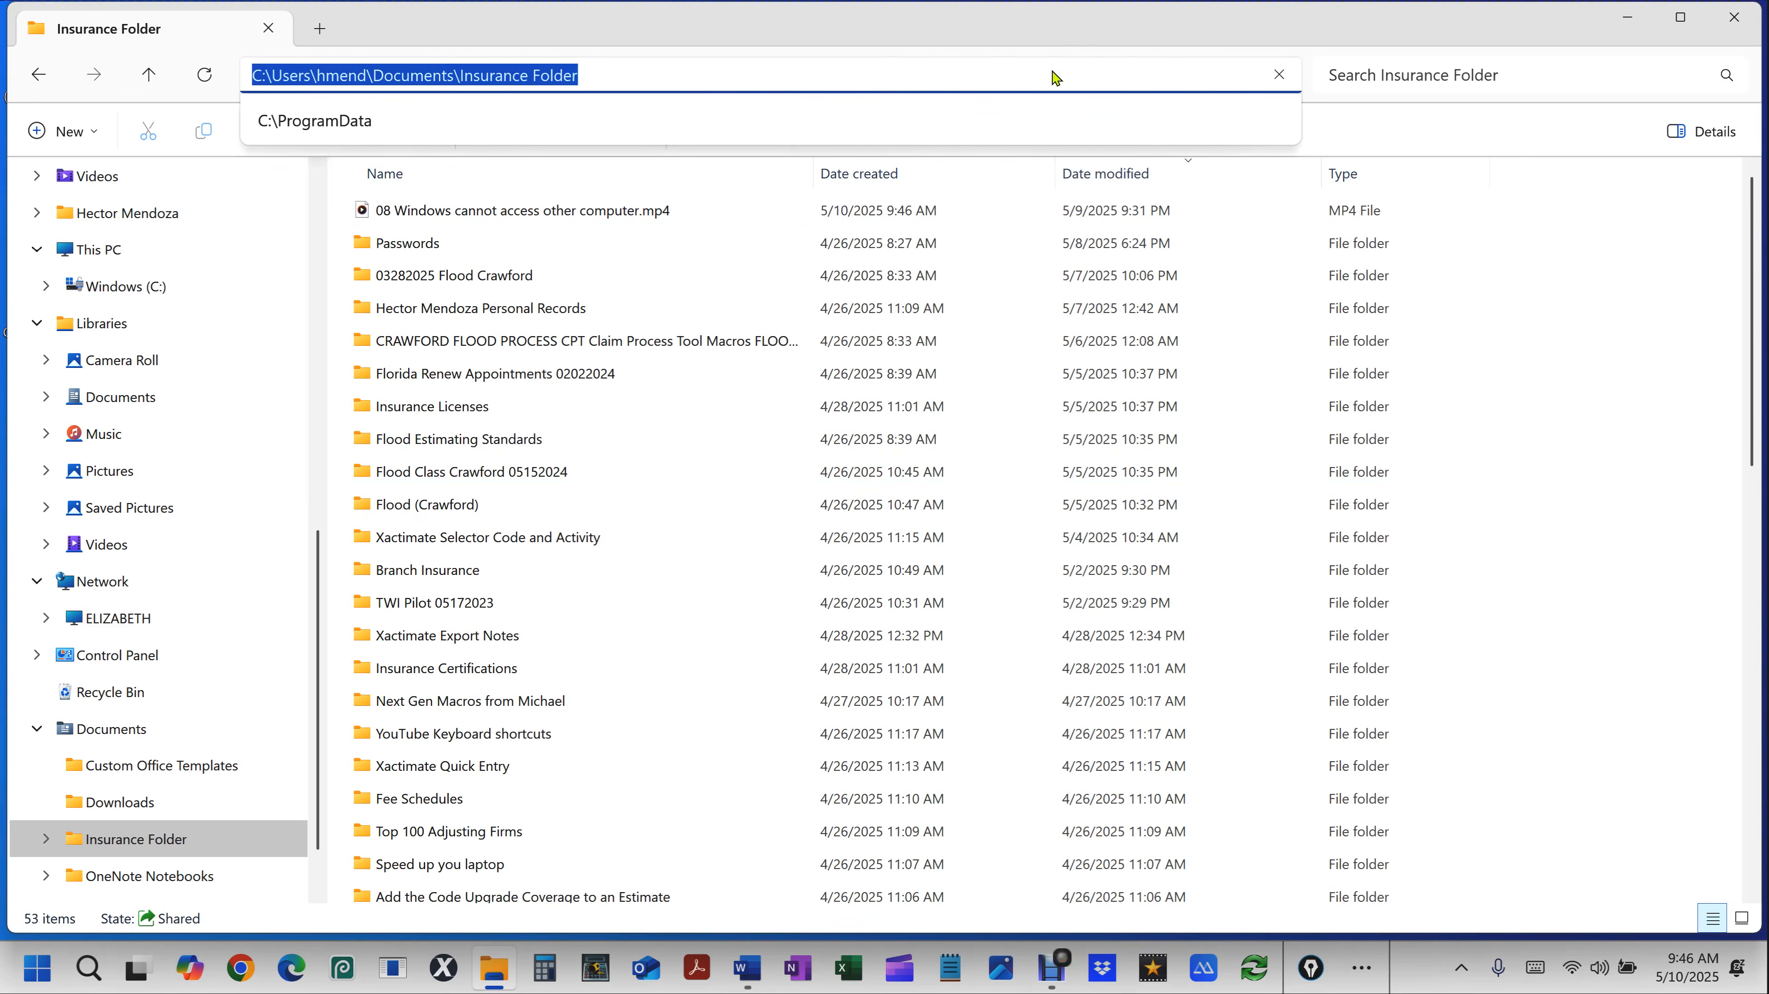
{"action": "left_click", "coordinate": [1489, 360]}
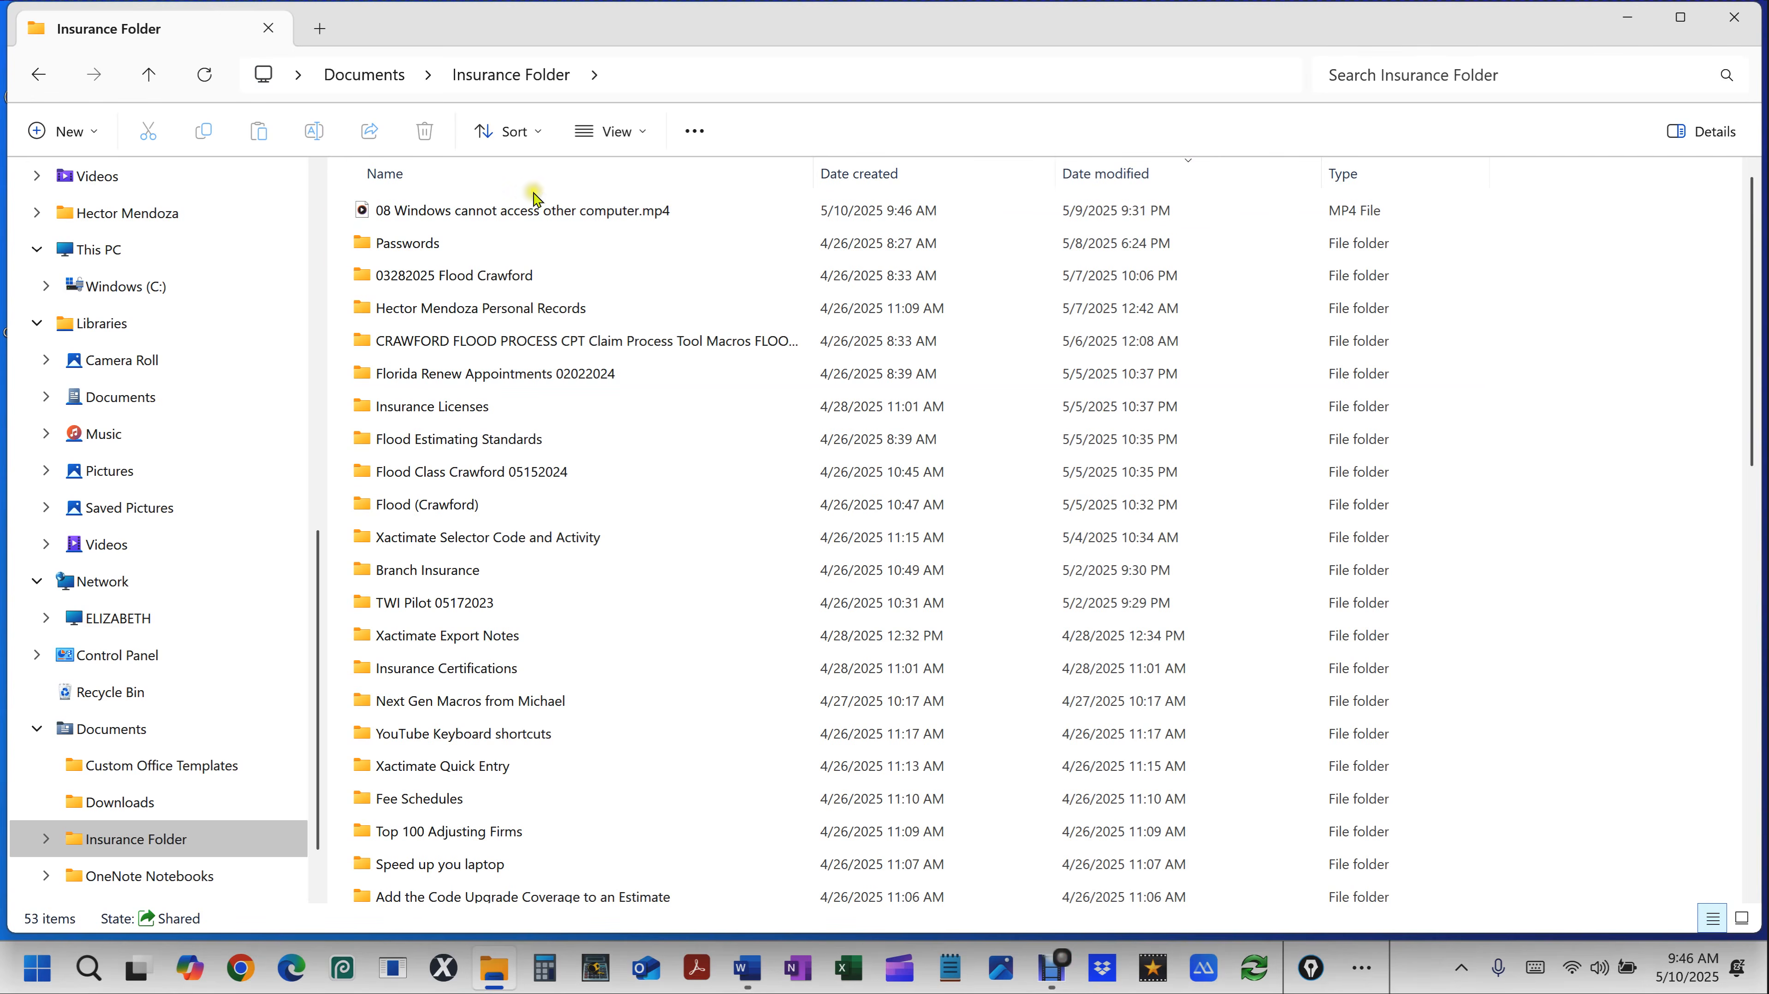
{"action": "left_click", "coordinate": [494, 209]}
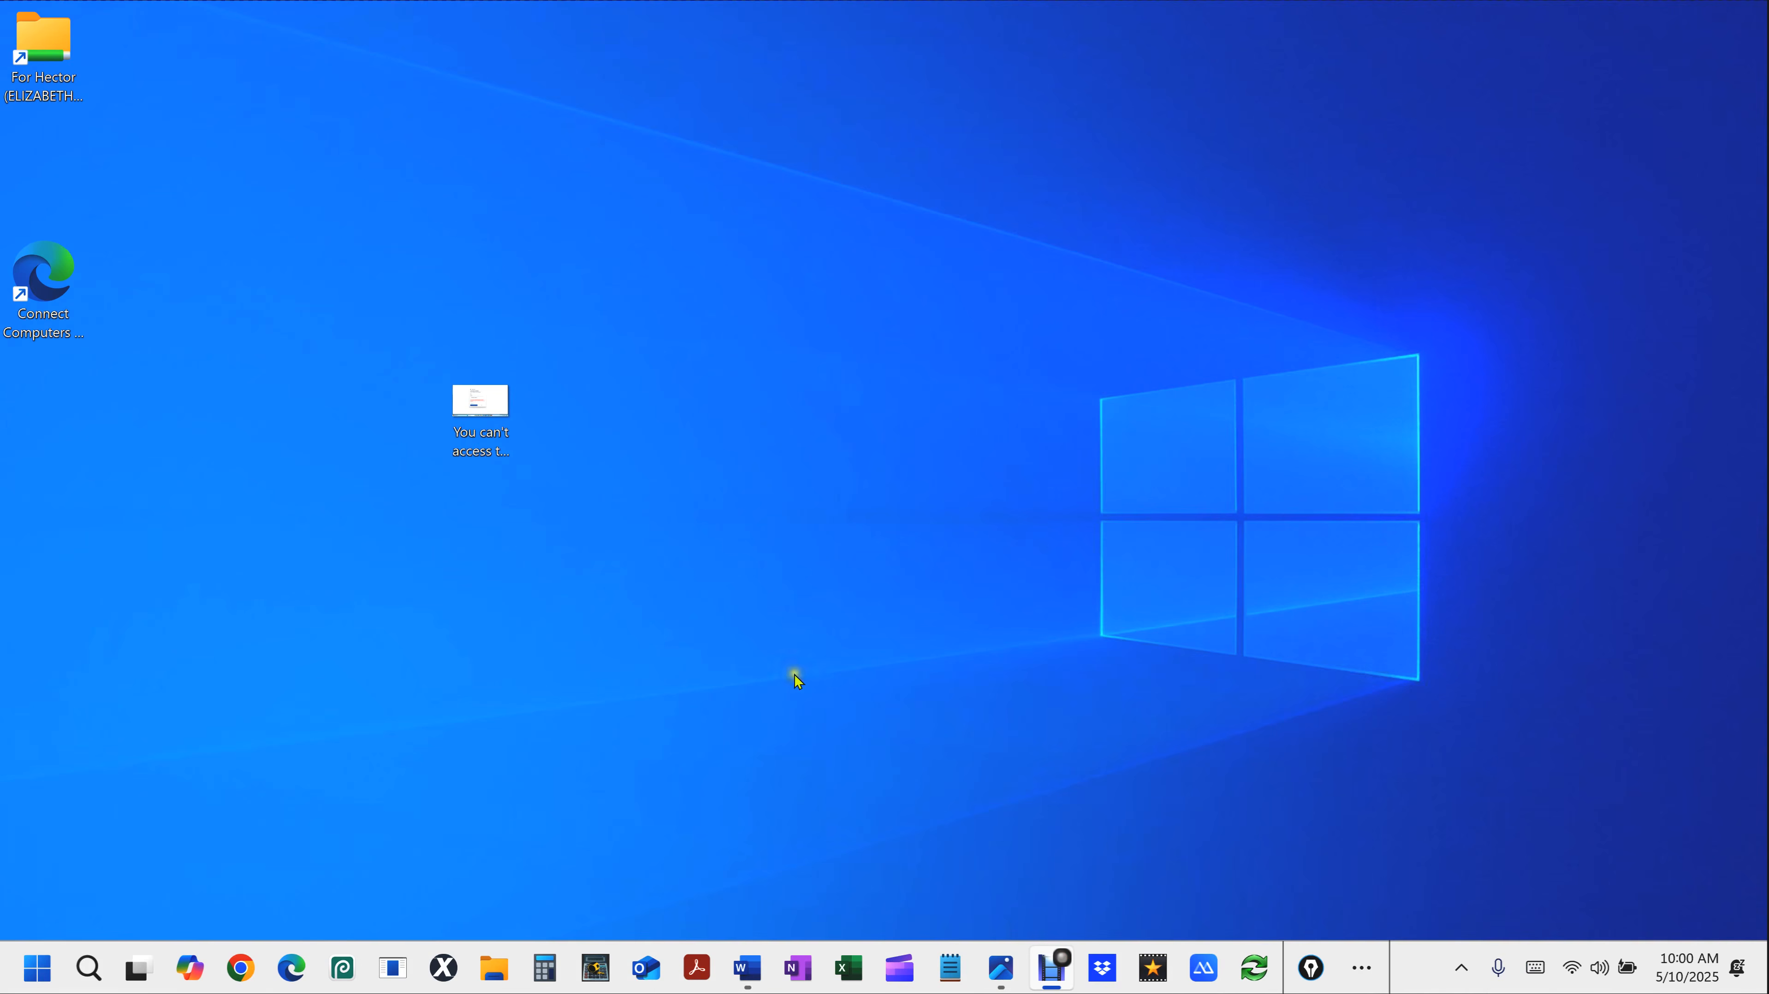
View the image You can't access this shared folder.png in Photos, and check access to the For Hector folder from its desktop shortcut.
{"action": "left_click", "coordinate": [1007, 974]}
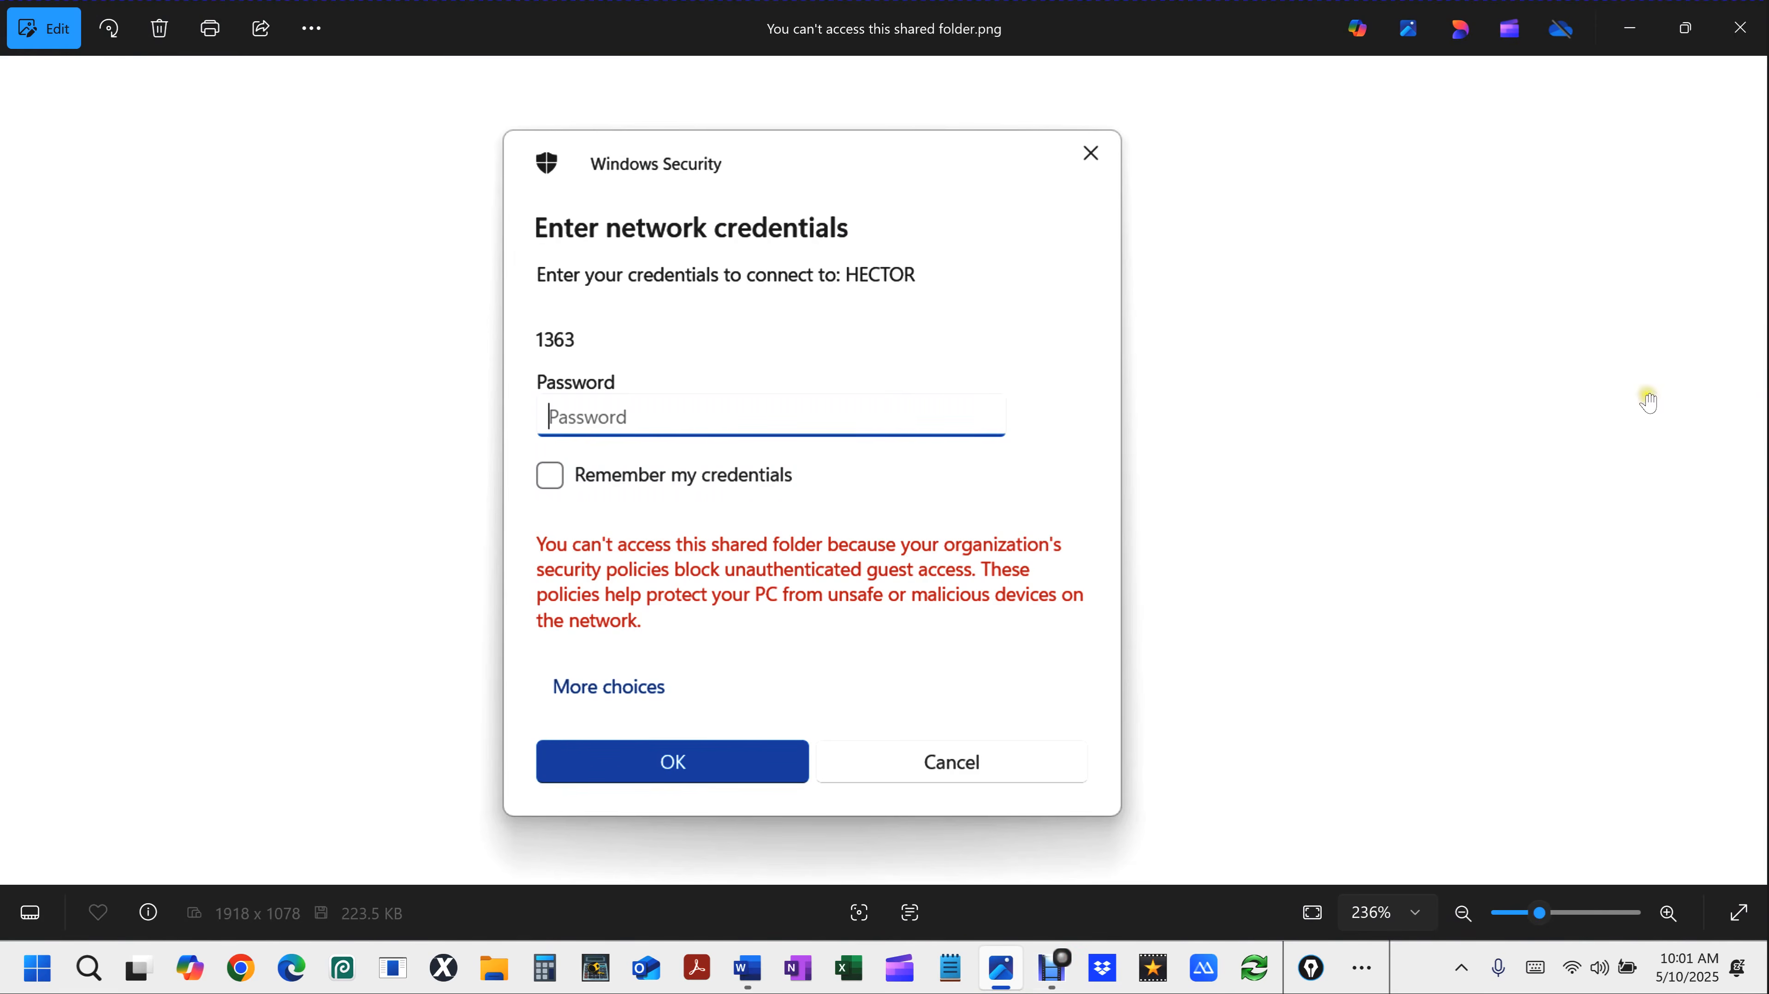
{"action": "left_click", "coordinate": [1744, 29]}
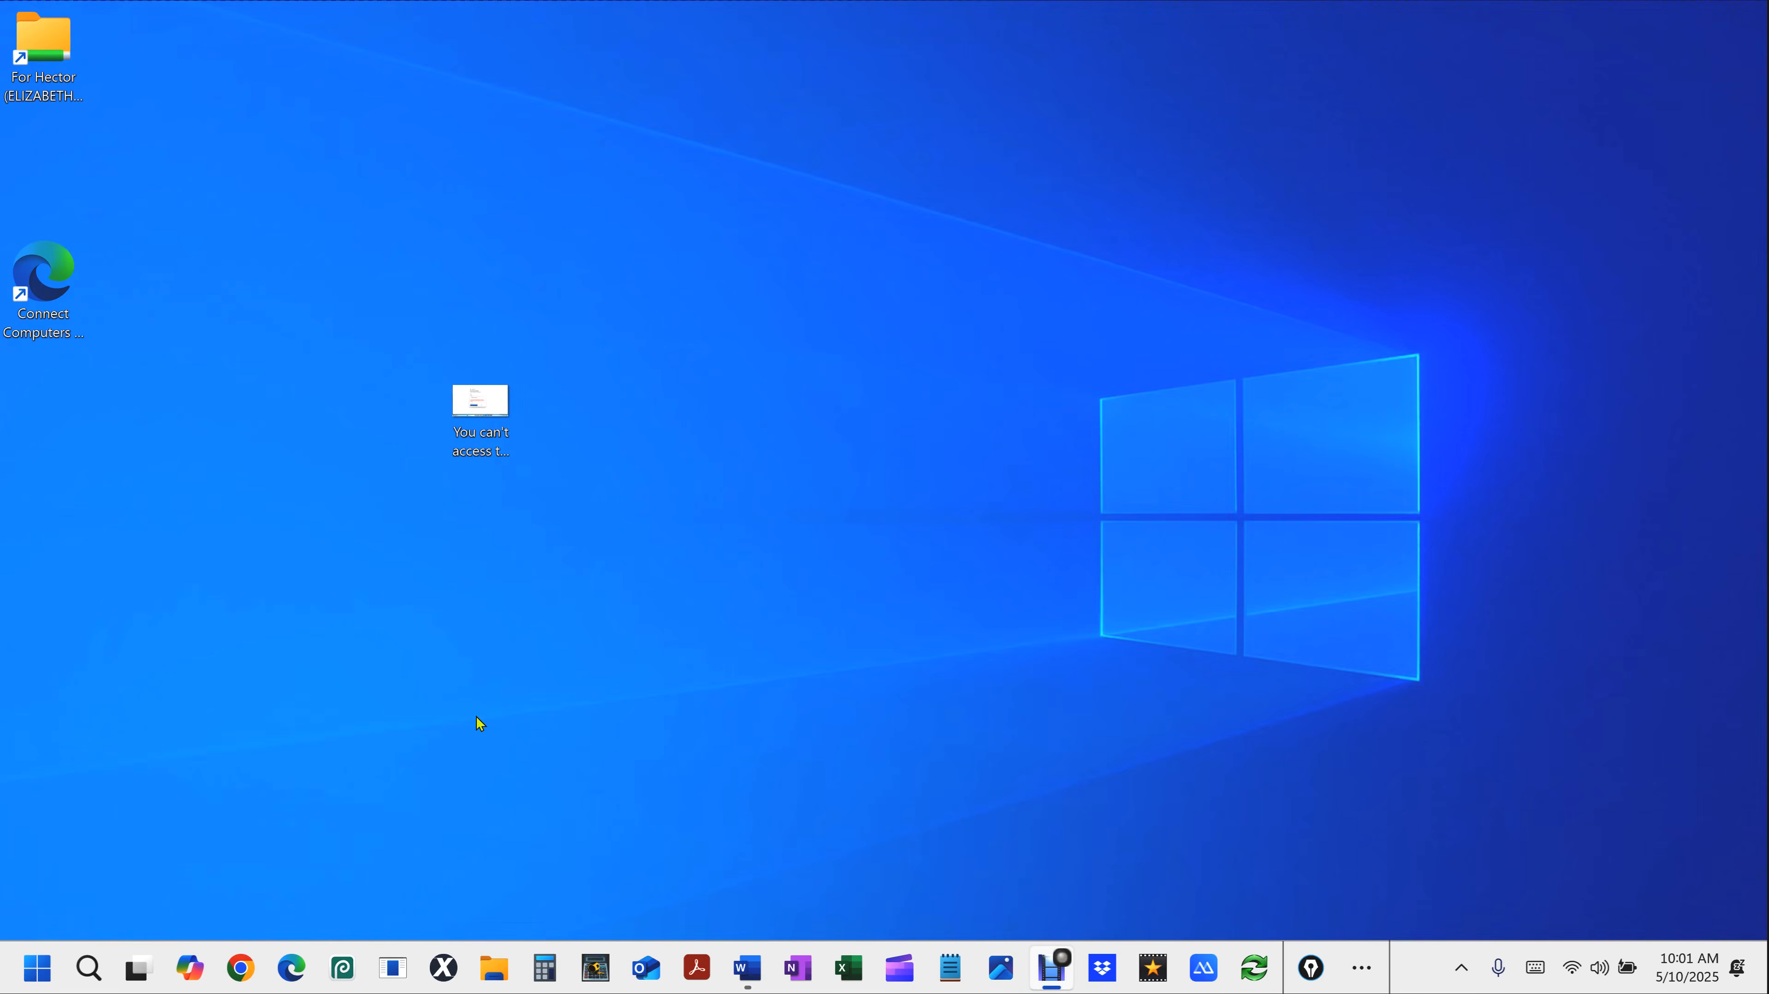
{"action": "double_click", "coordinate": [39, 41]}
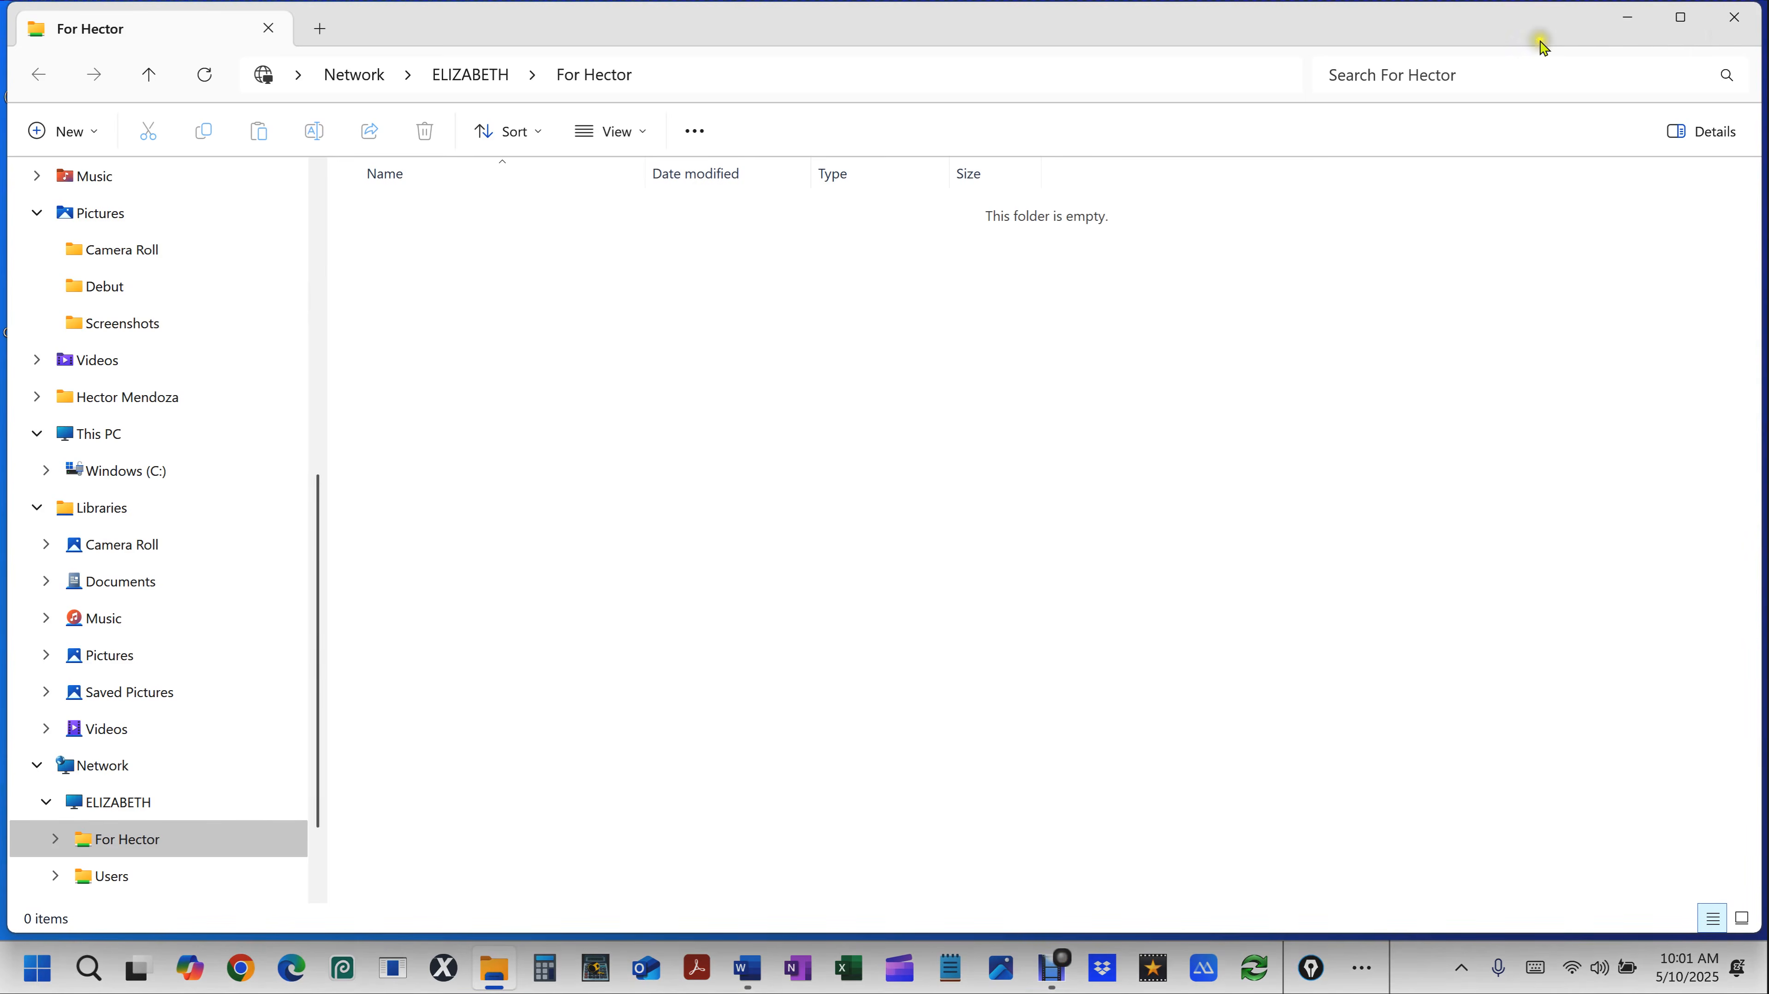
{"action": "left_click", "coordinate": [1739, 27]}
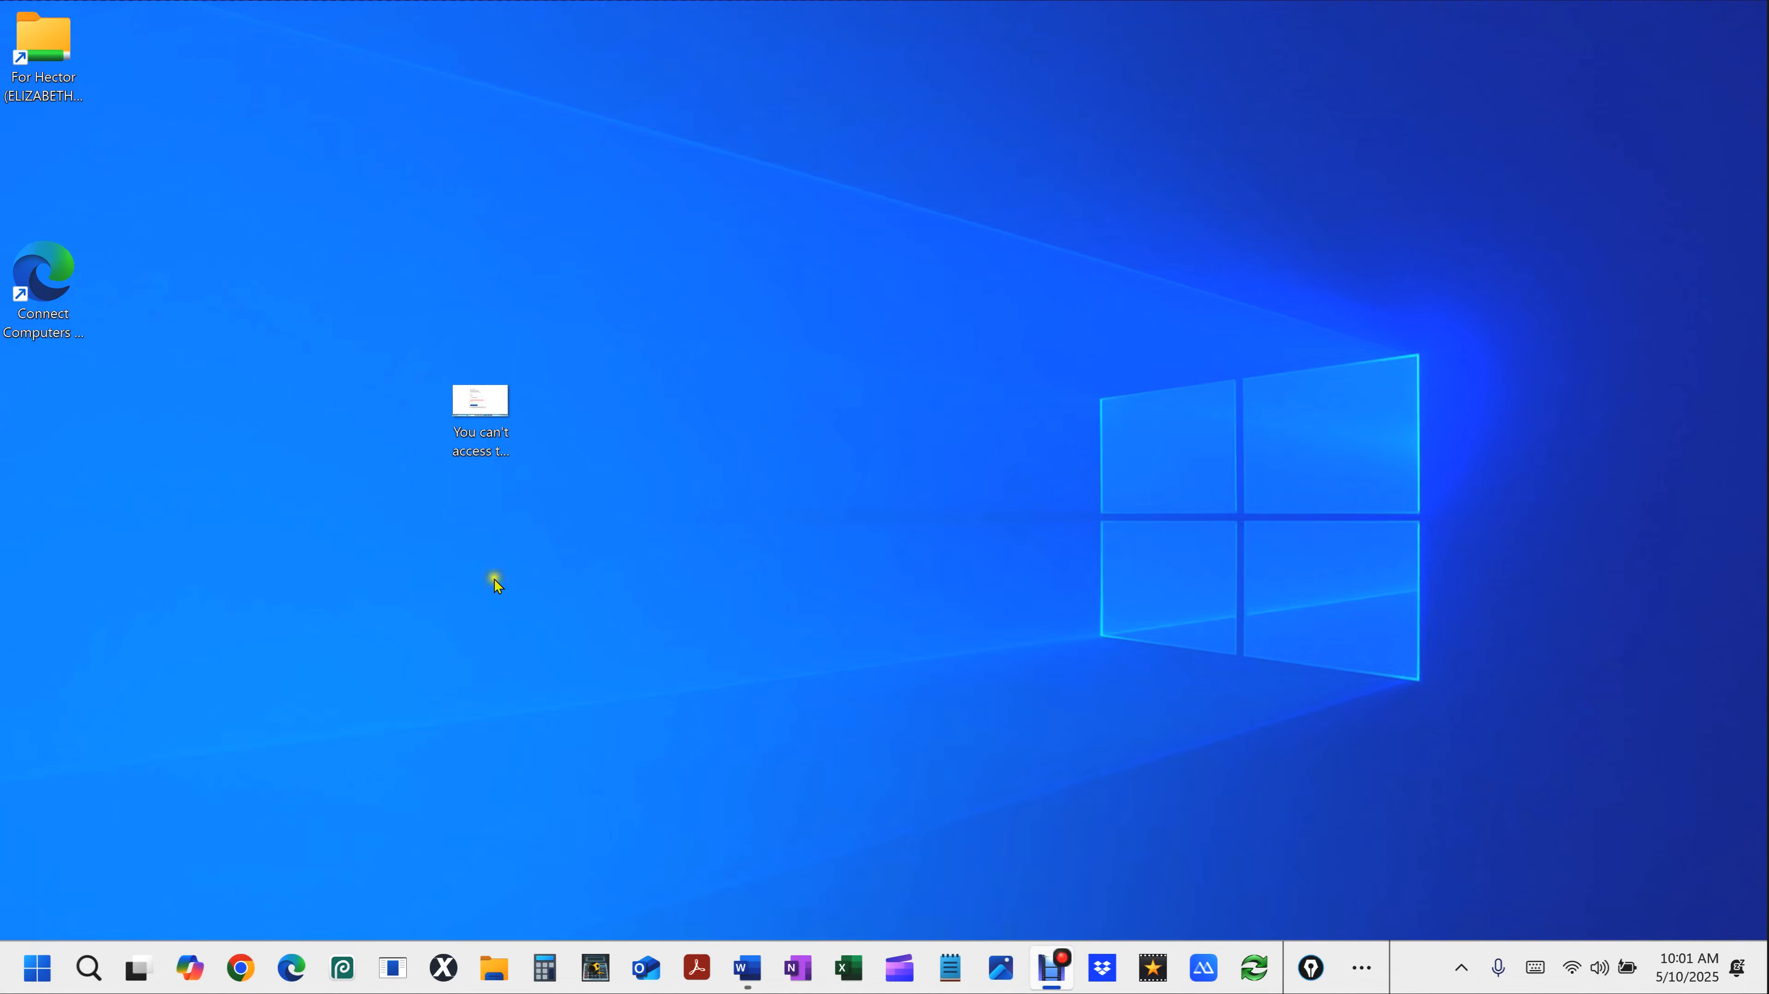
Open the Local Group Policy Editor by running gpedit.msc from the Run dialog.
{"action": "left_click", "coordinate": [412, 597]}
{"action": "left_click", "coordinate": [88, 969]}
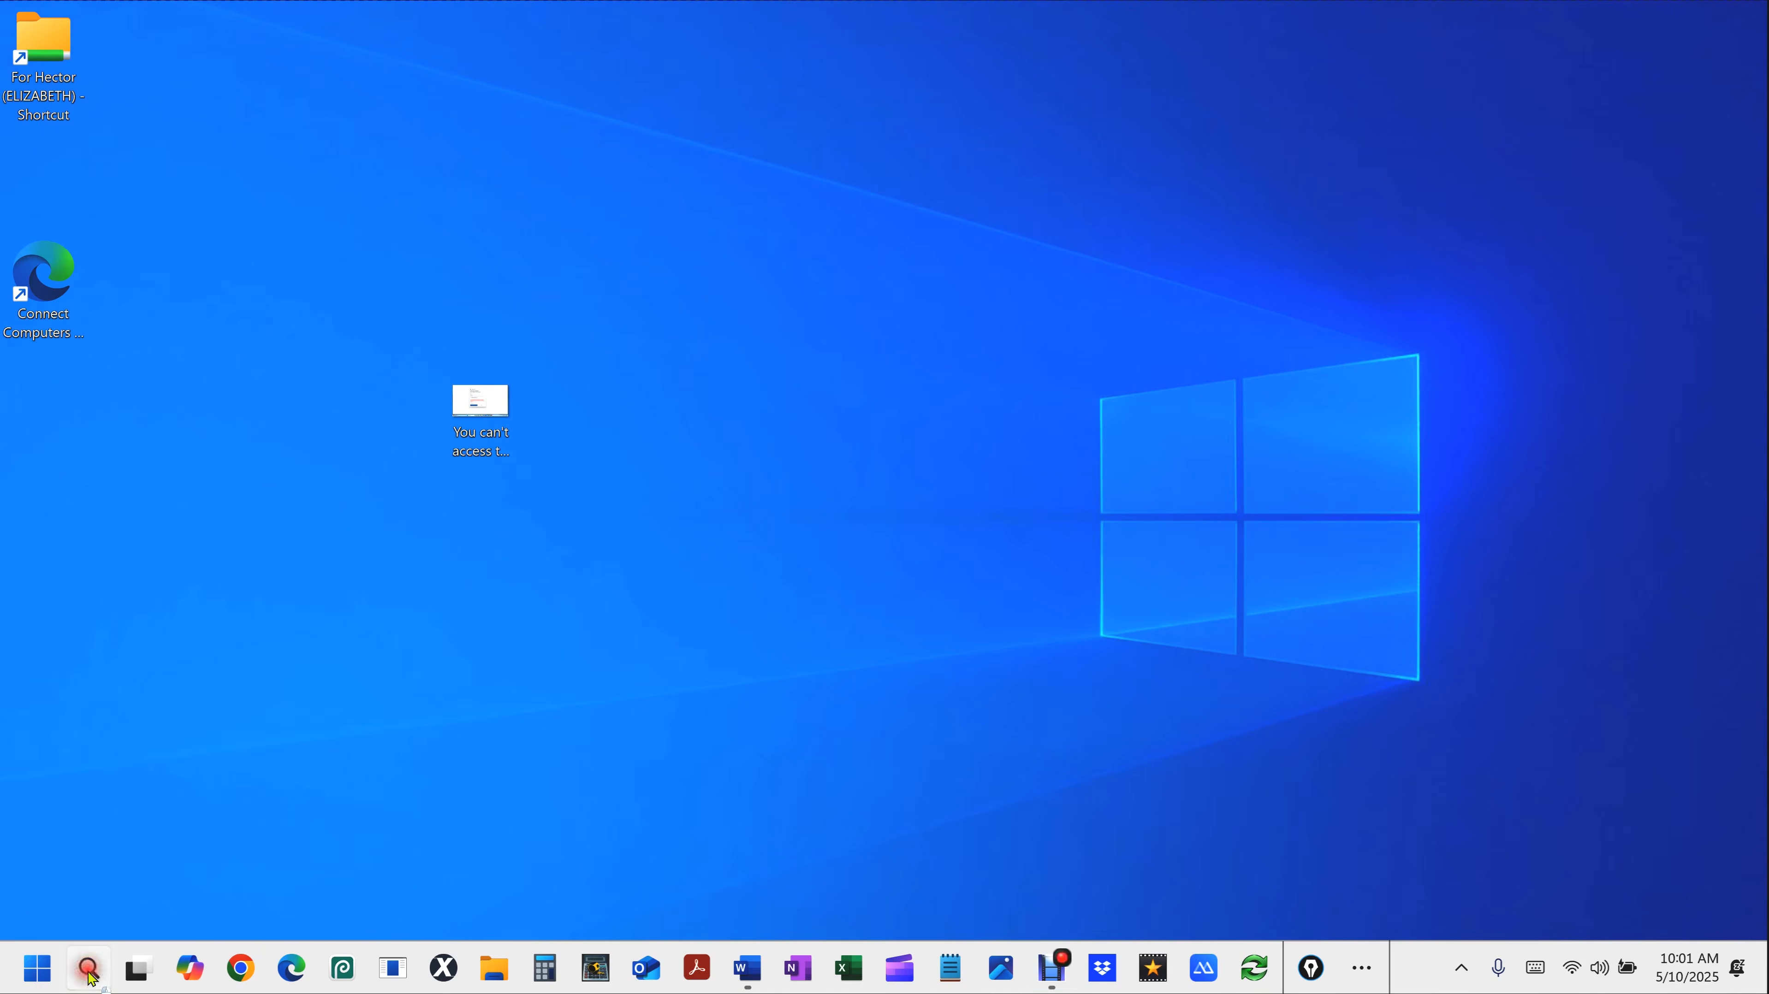
{"action": "type", "text": "run"}
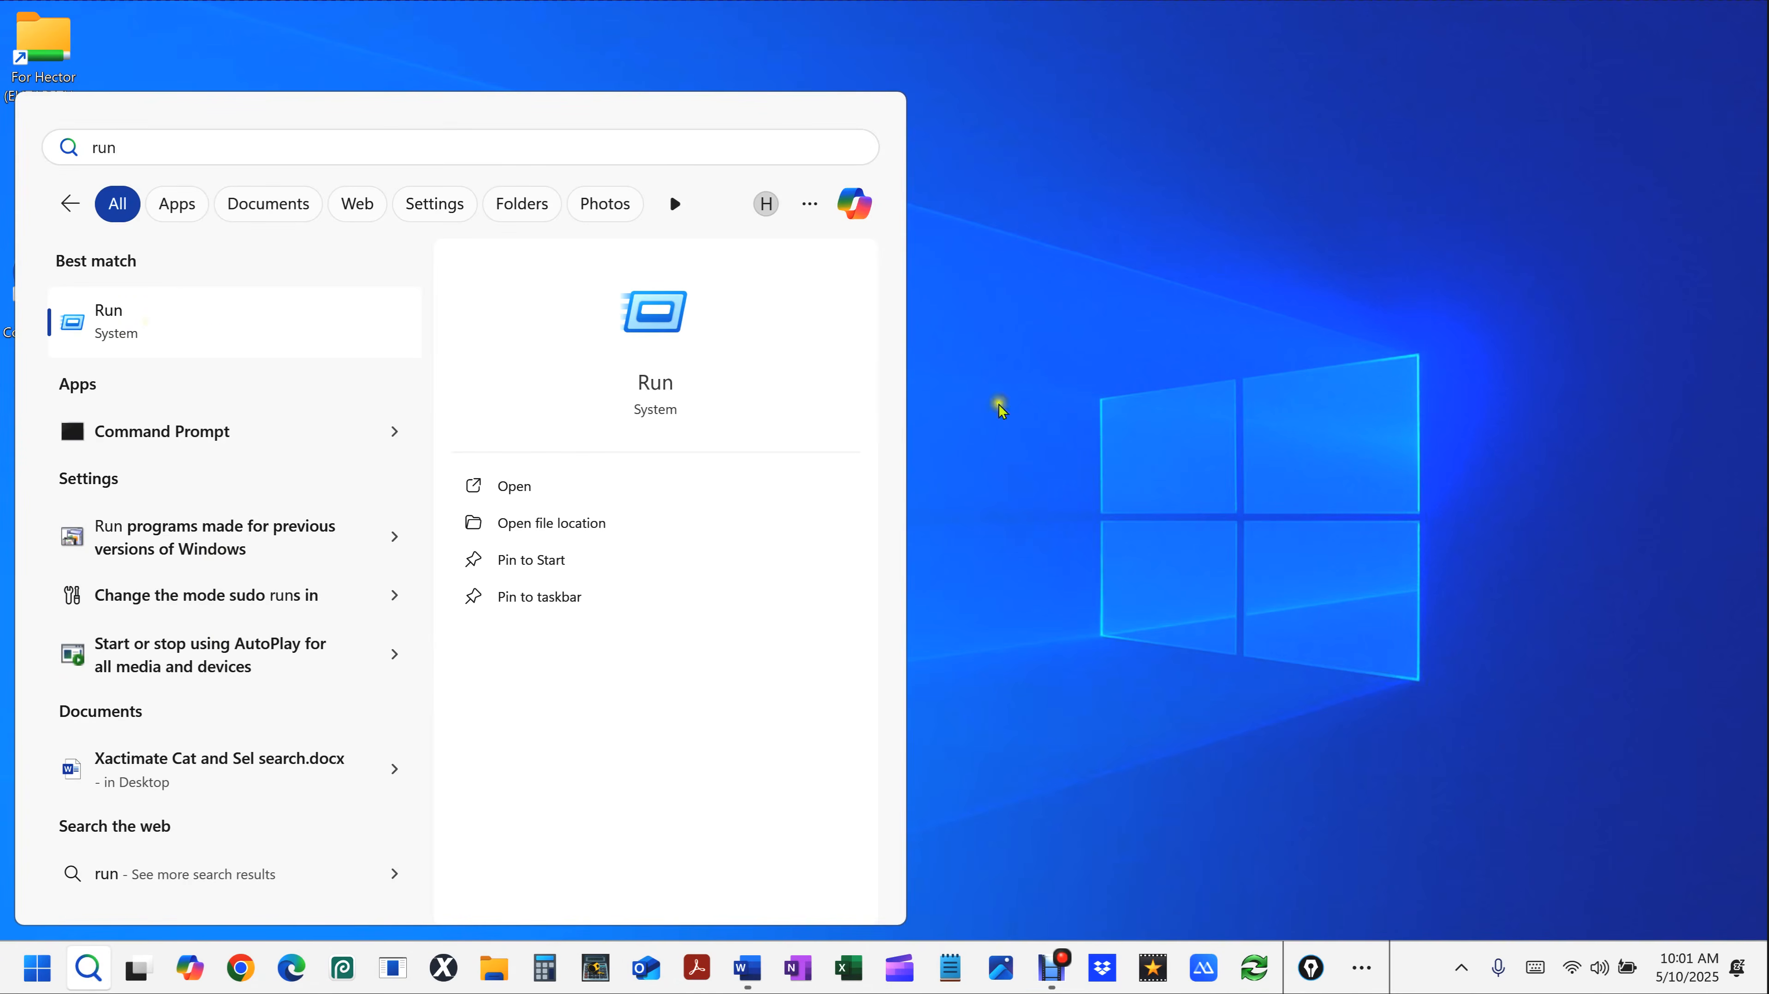
{"action": "left_click", "coordinate": [1099, 422]}
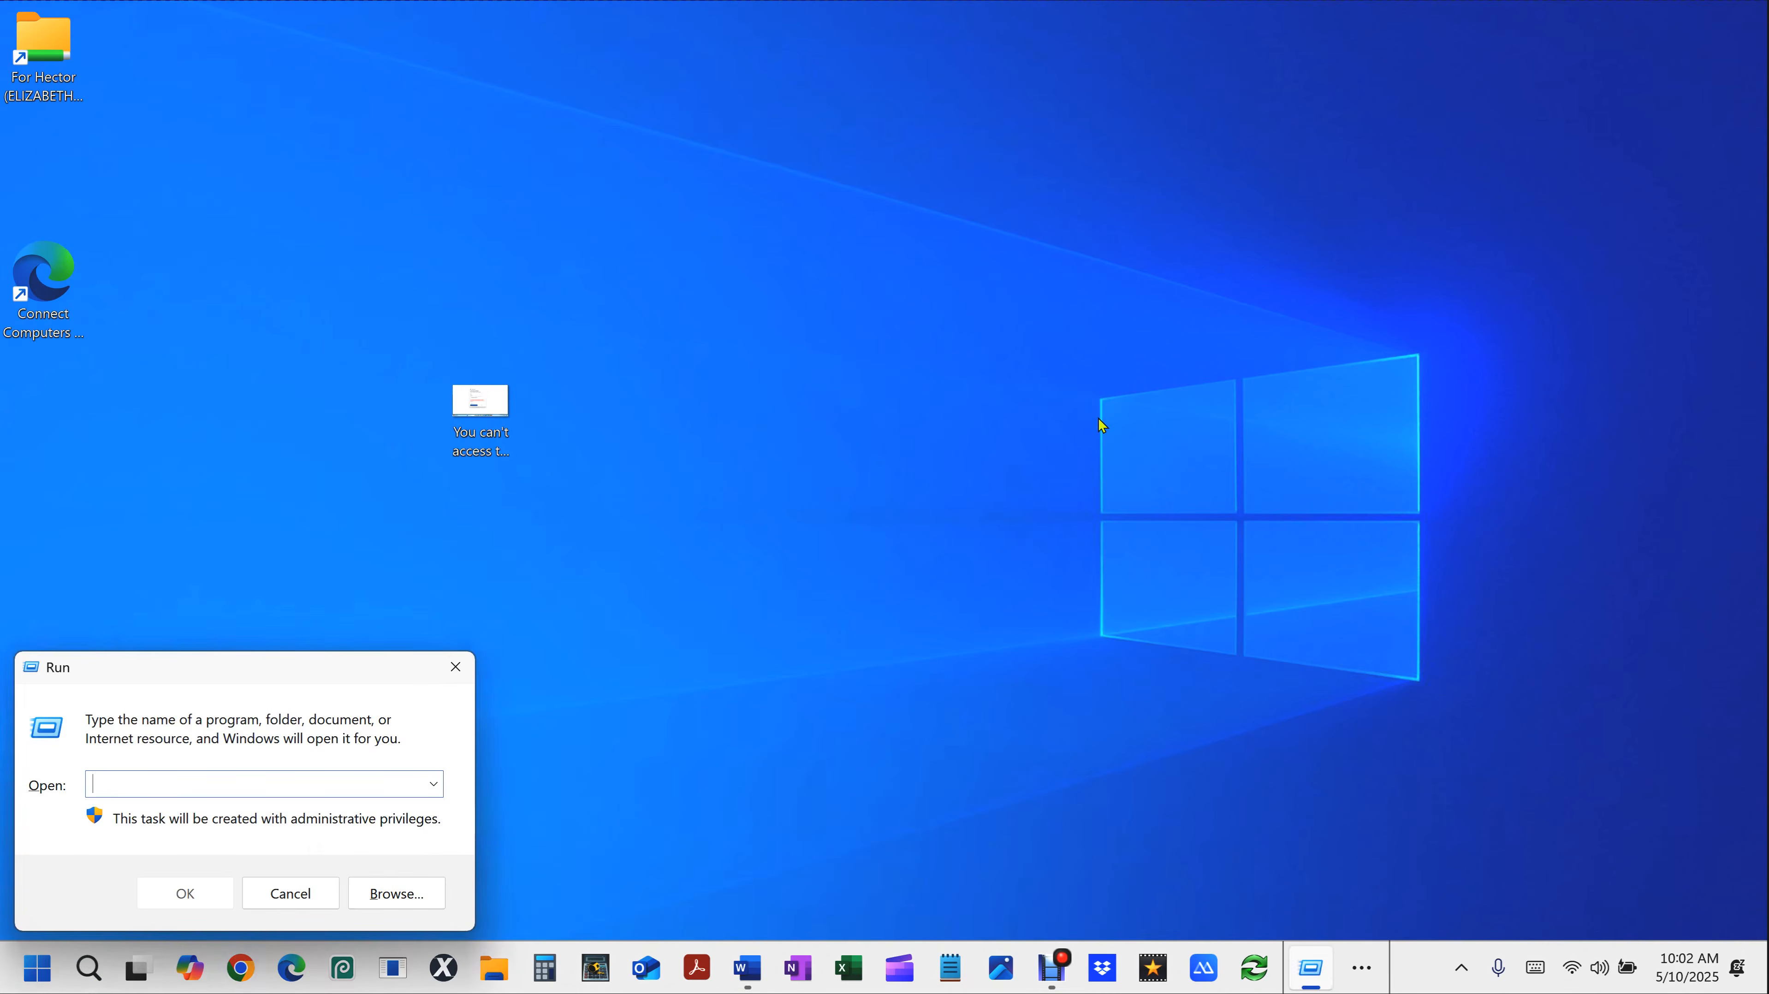
{"action": "left_click_drag", "start_coordinate": [305, 669], "coordinate": [859, 363]}
{"action": "left_click", "coordinate": [661, 480]}
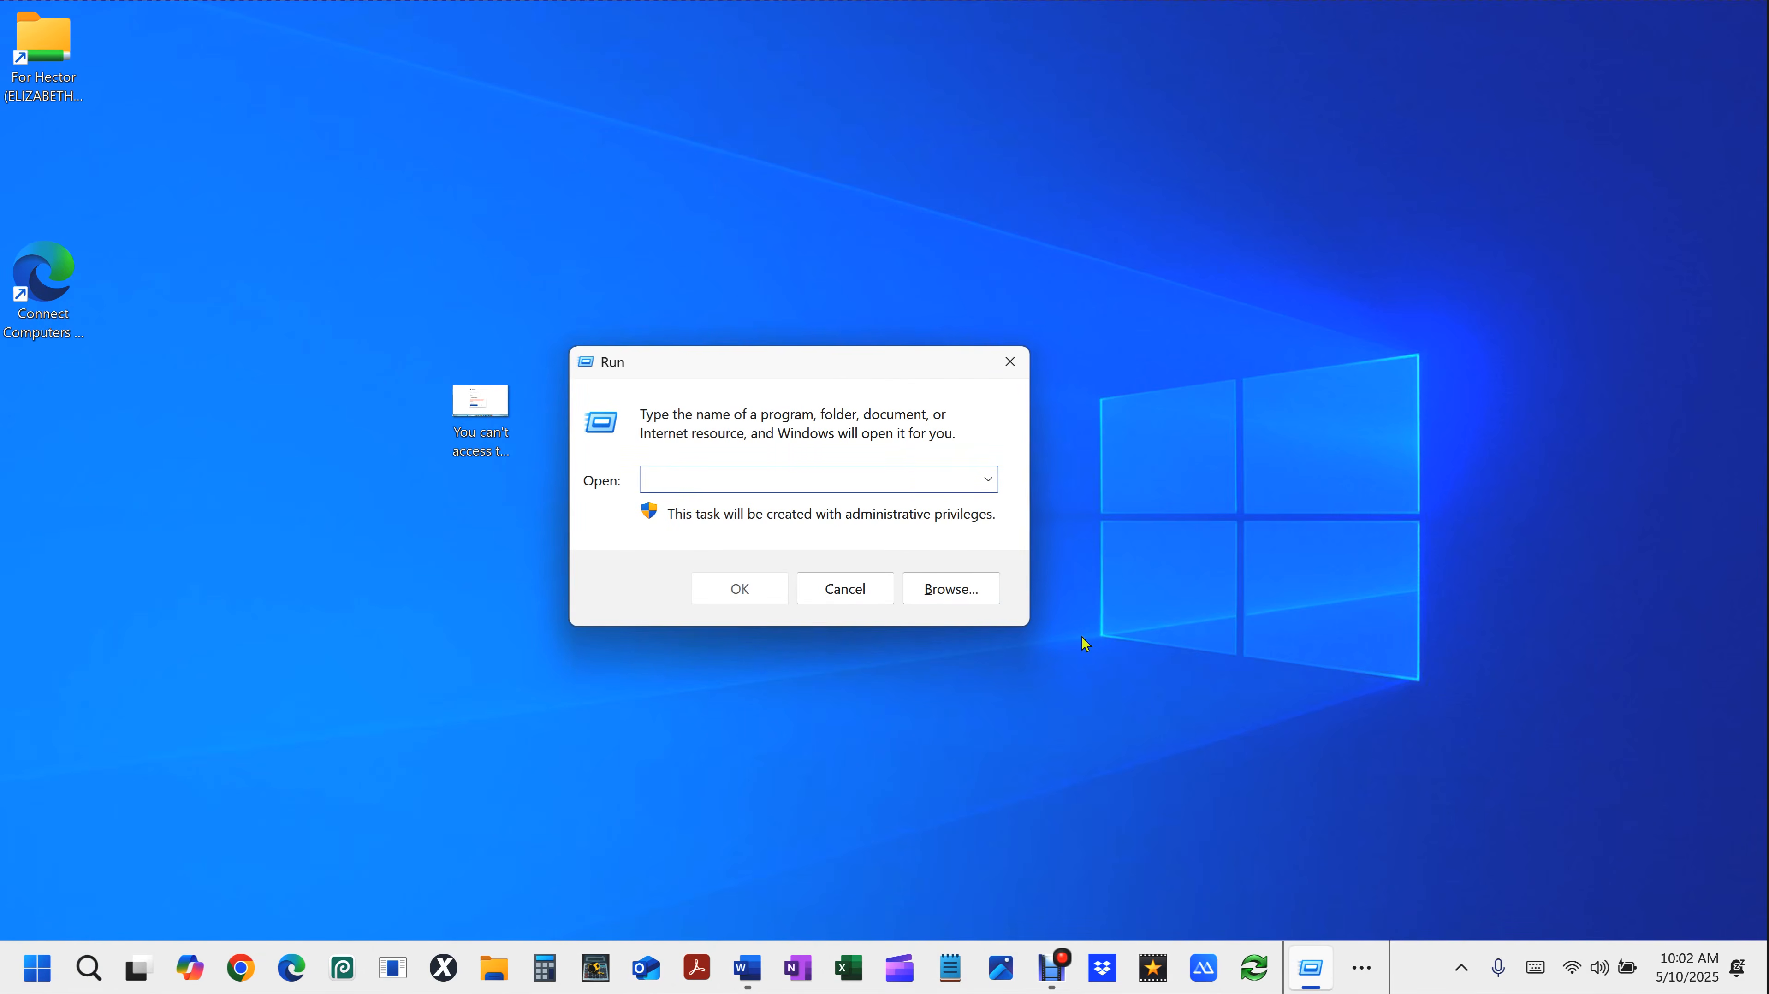
{"action": "type", "text": "gpedit.msc"}
{"action": "left_click", "coordinate": [742, 597]}
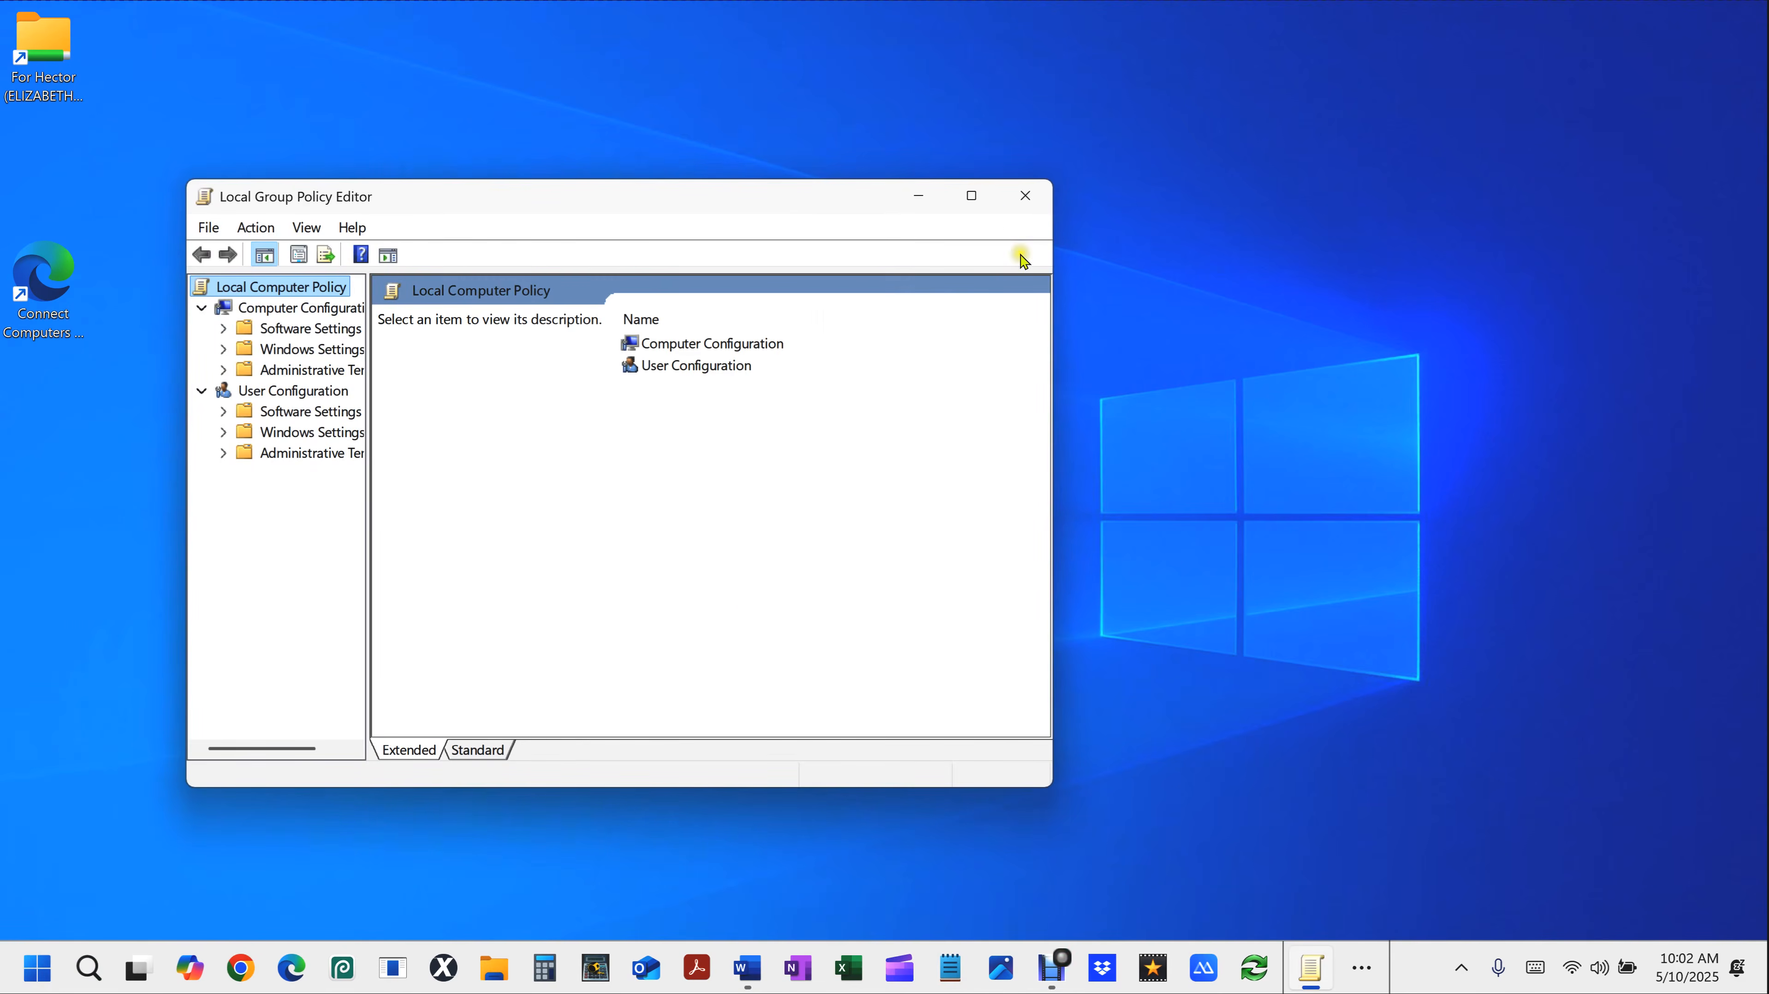
Maximize the policy editor, widen its tree, and select Enable insecure guest logons under Computer Configuration, Administrative Templates, Network, Lanman Workstation.
{"action": "left_click", "coordinate": [970, 197]}
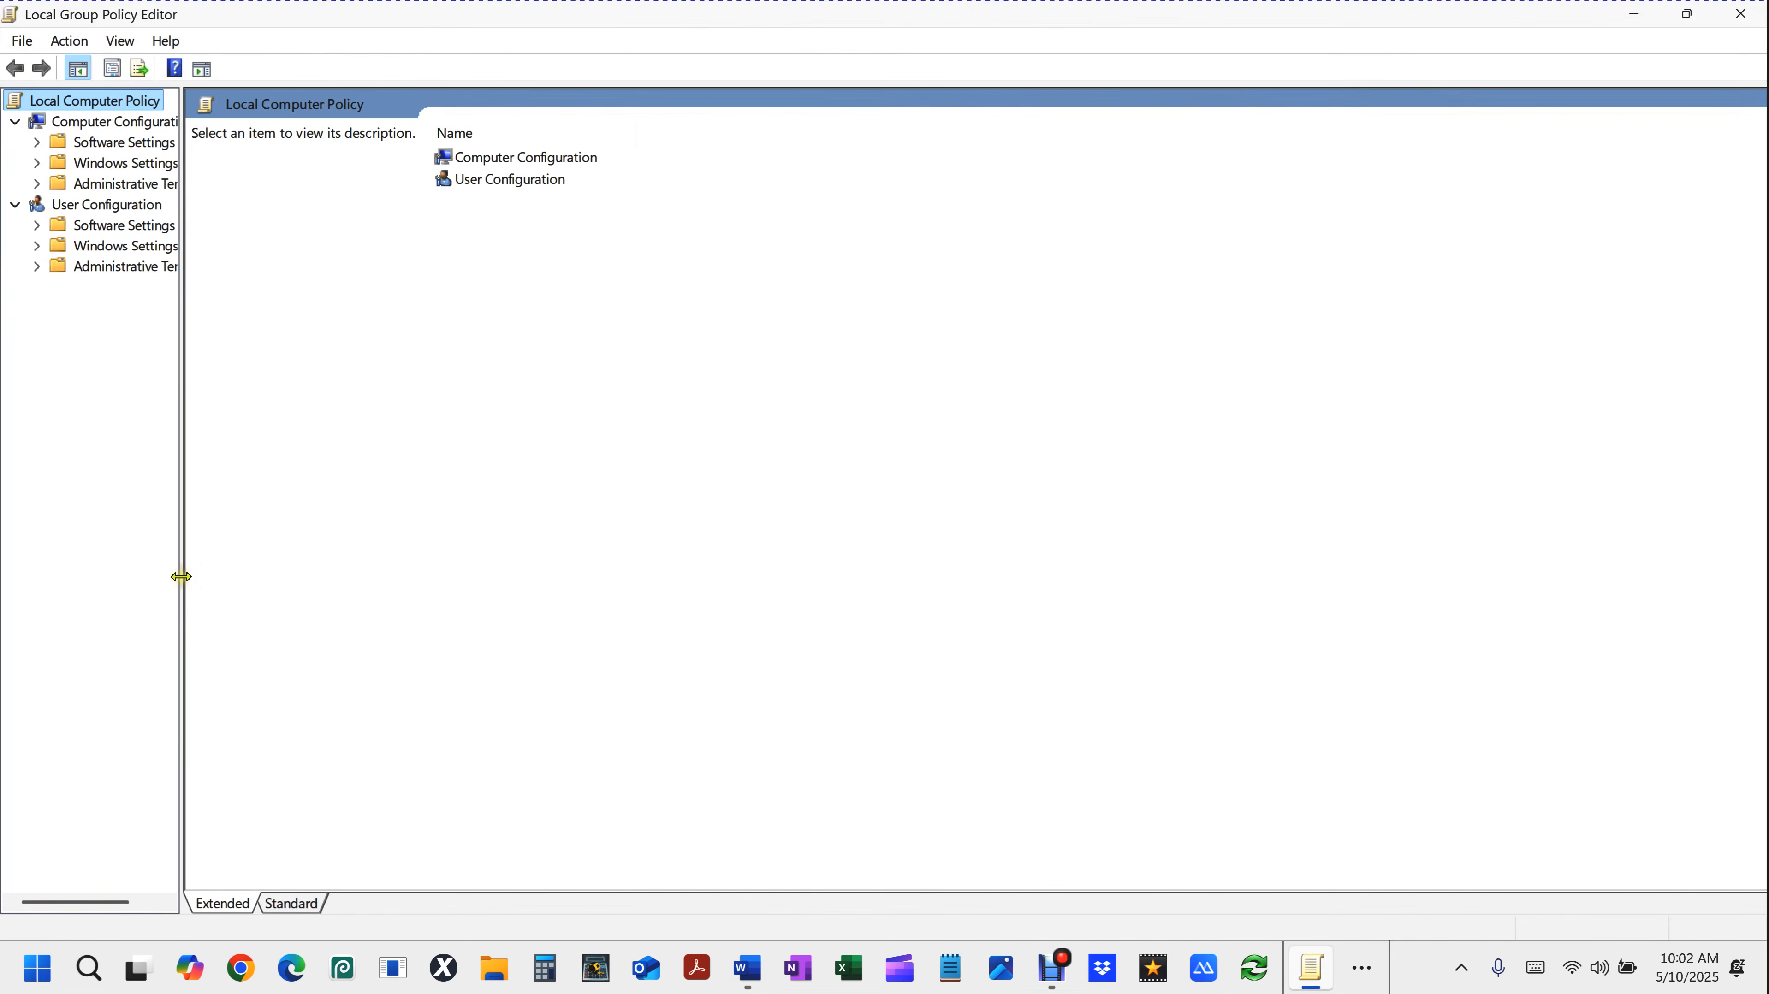
{"action": "left_click_drag", "start_coordinate": [181, 576], "coordinate": [491, 552]}
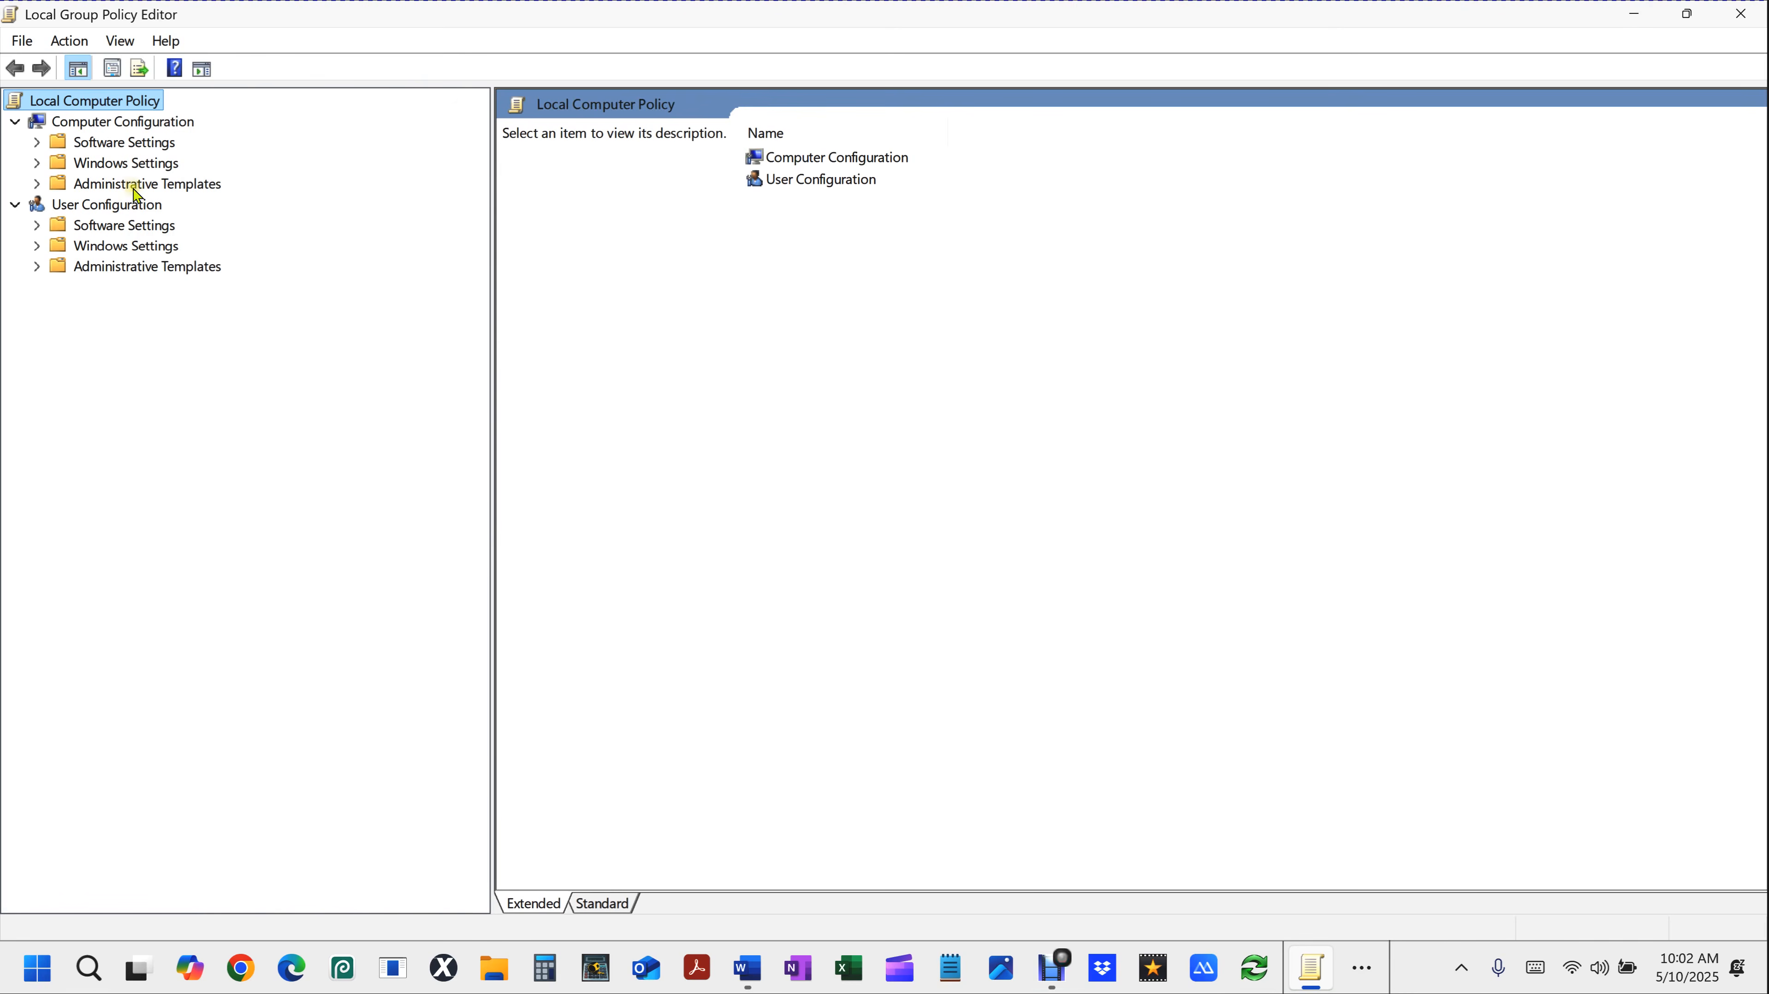
{"action": "left_click", "coordinate": [38, 185]}
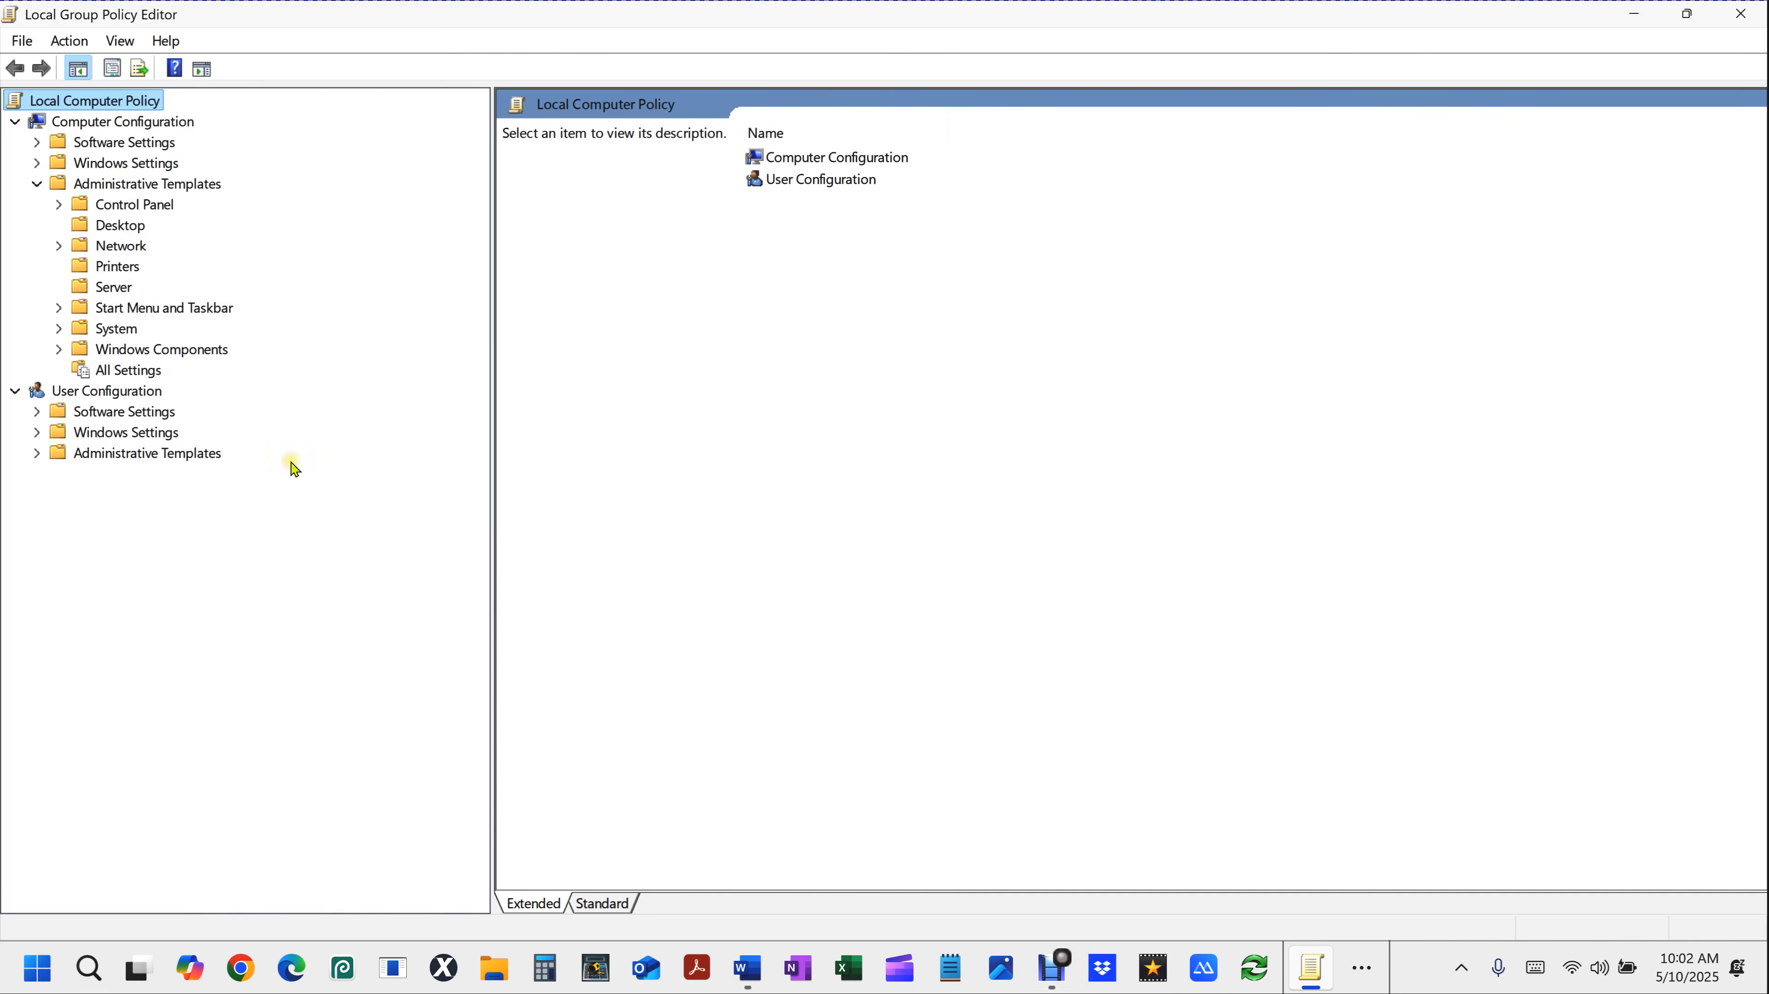
{"action": "left_click", "coordinate": [60, 250]}
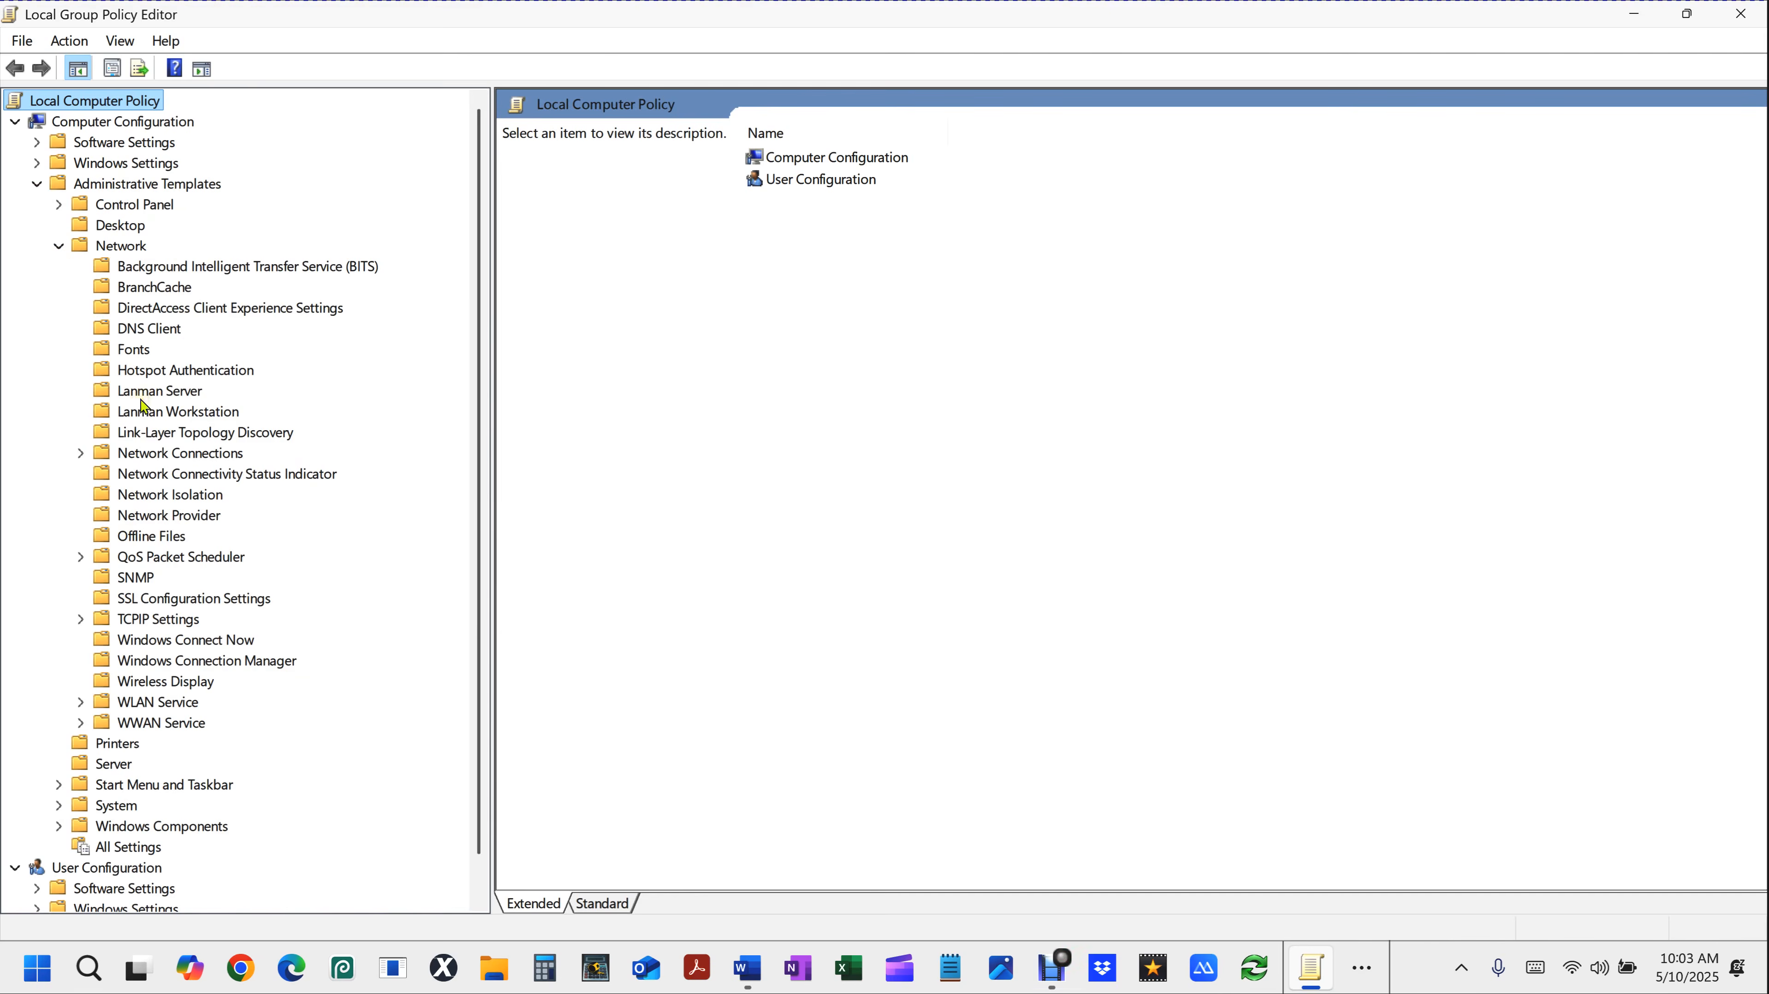
{"action": "left_click", "coordinate": [165, 418]}
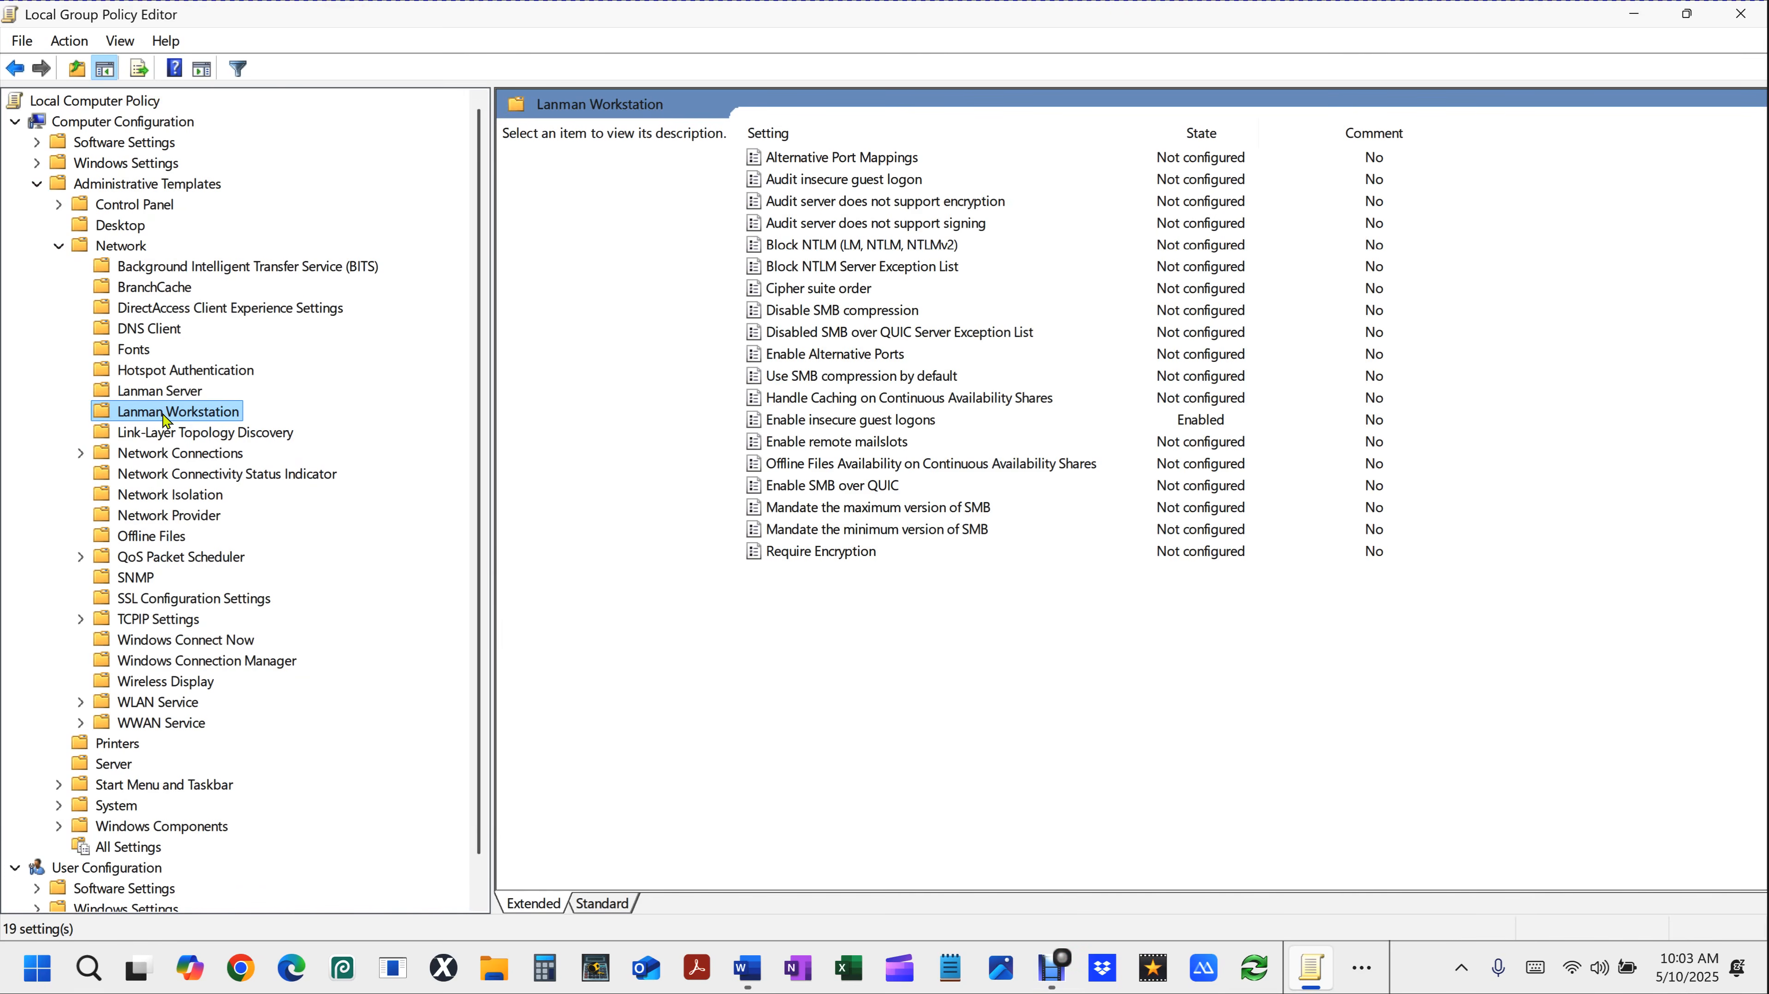
{"action": "left_click", "coordinate": [865, 426]}
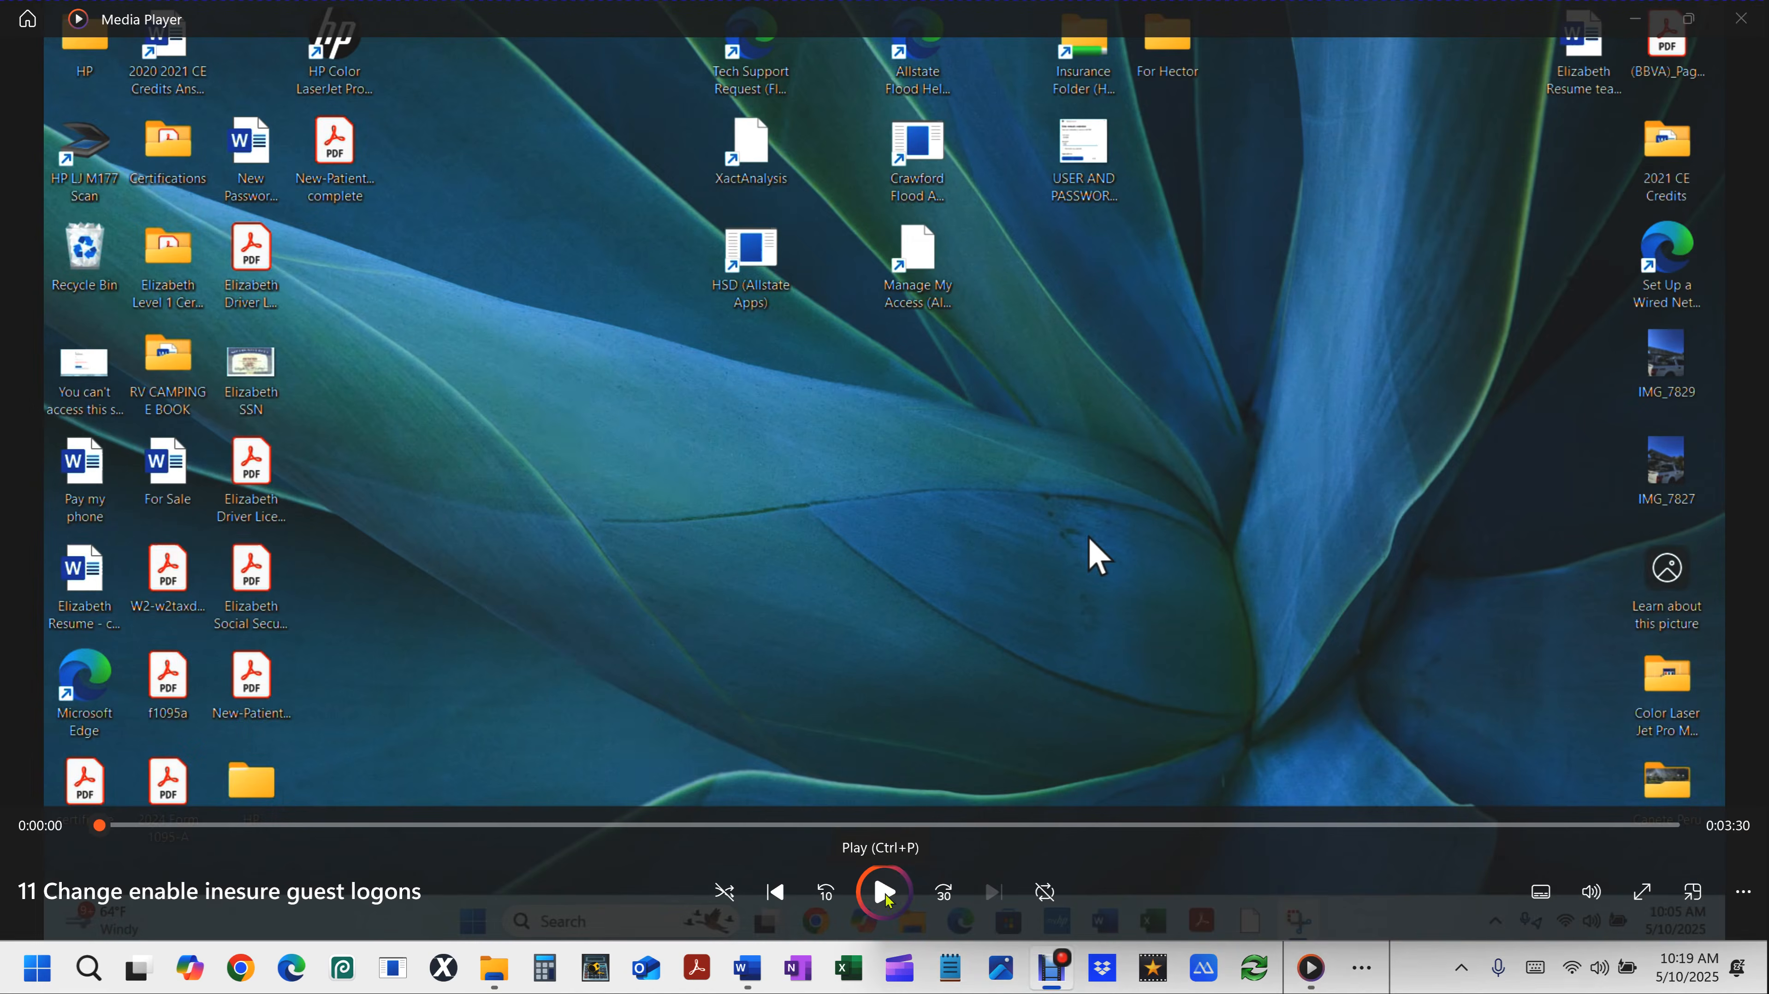
Play the guest logons video, set the Lanman Workstation policy Enable insecure guest logons to Enabled, and close the policy editor.
{"action": "left_click", "coordinate": [885, 894]}
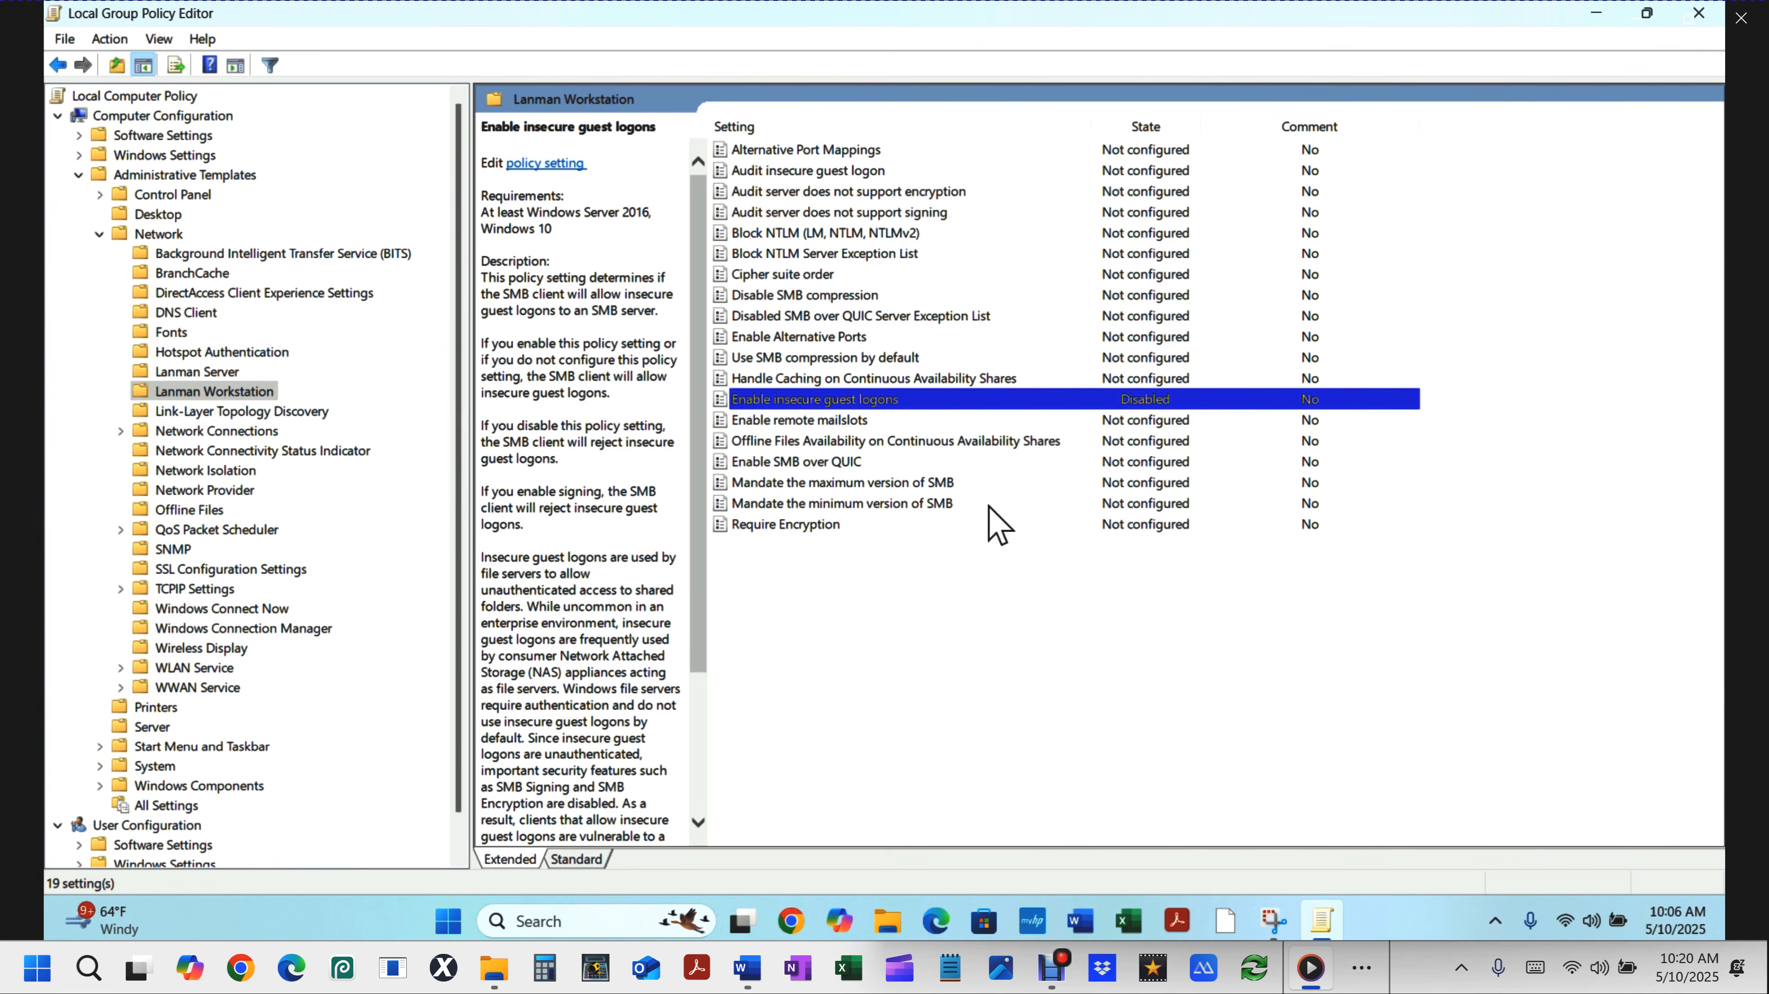
{"action": "double_click", "coordinate": [1138, 403]}
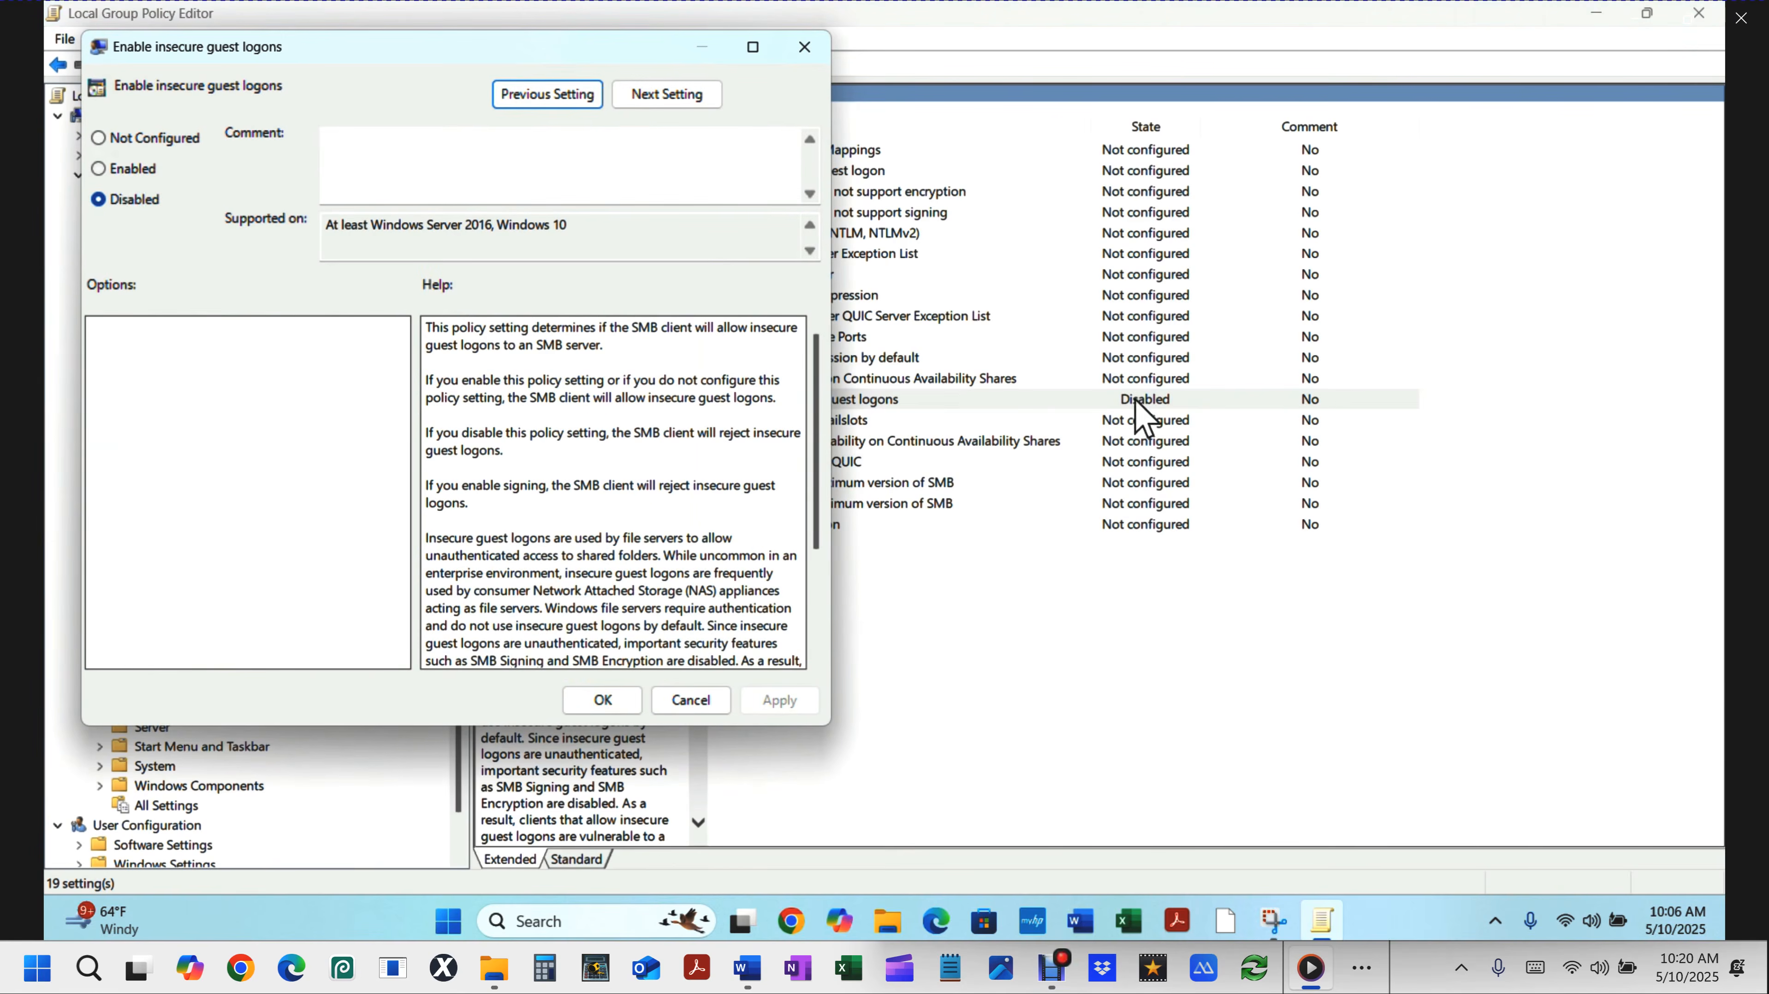
{"action": "left_click", "coordinate": [127, 173]}
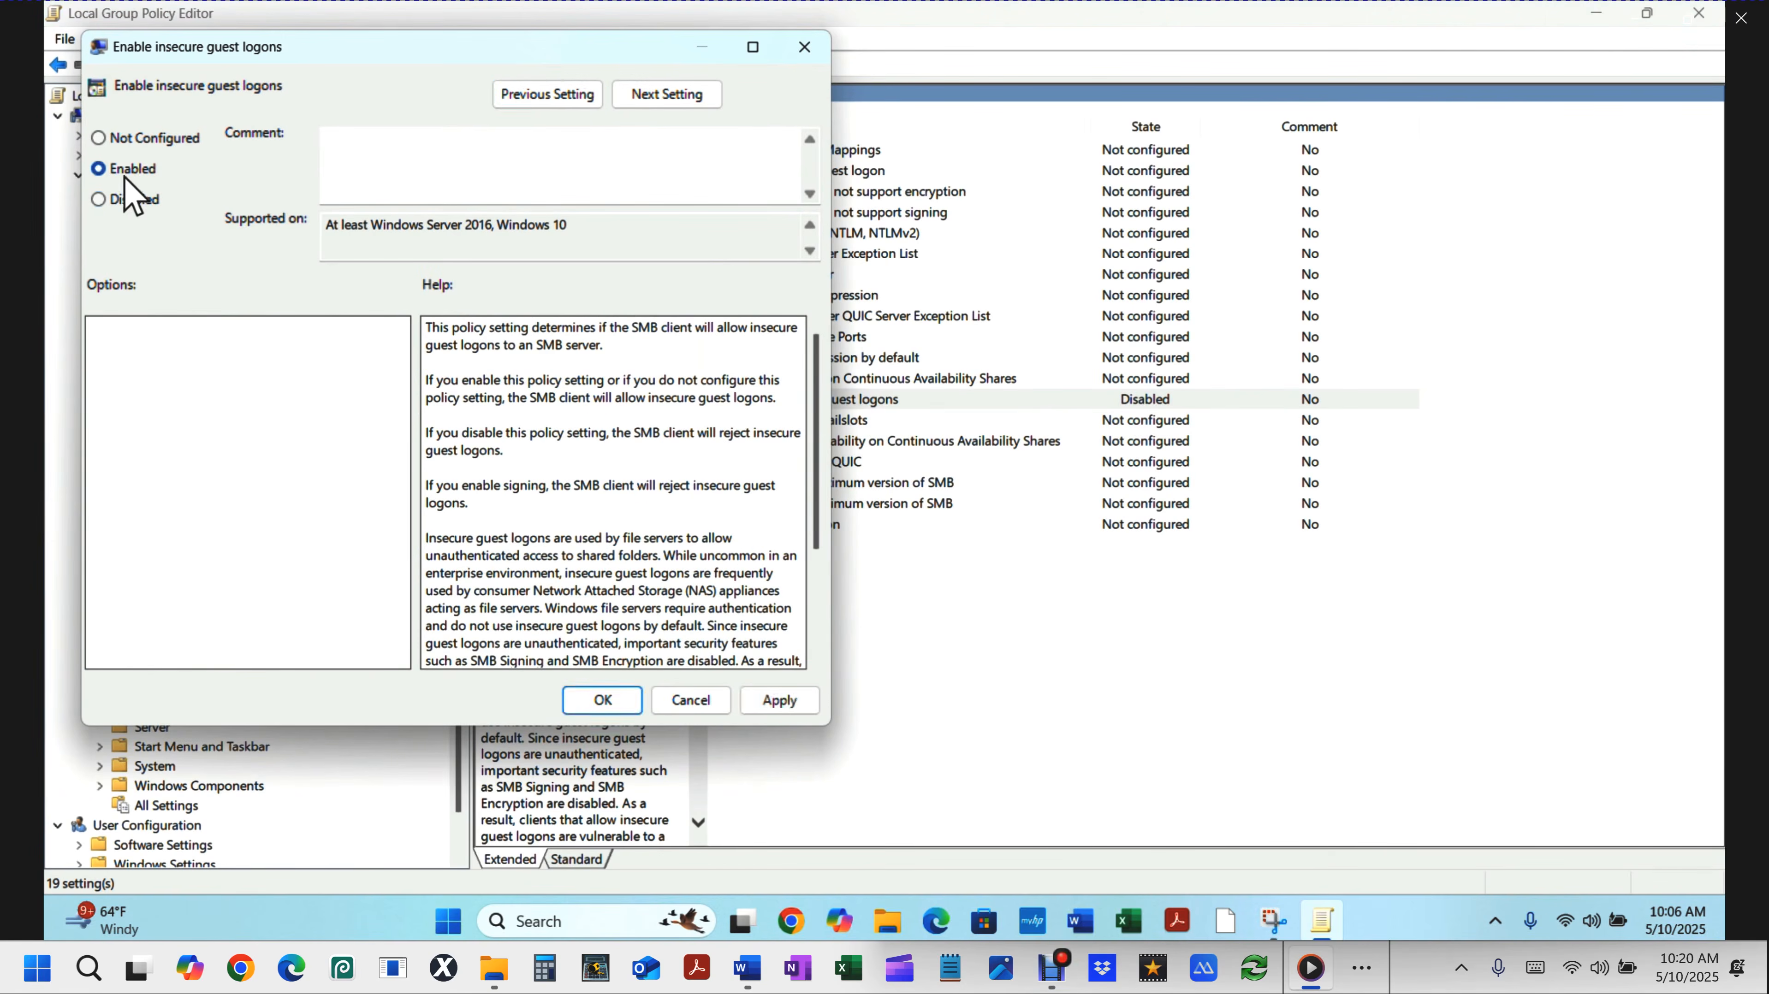
{"action": "left_click", "coordinate": [799, 704]}
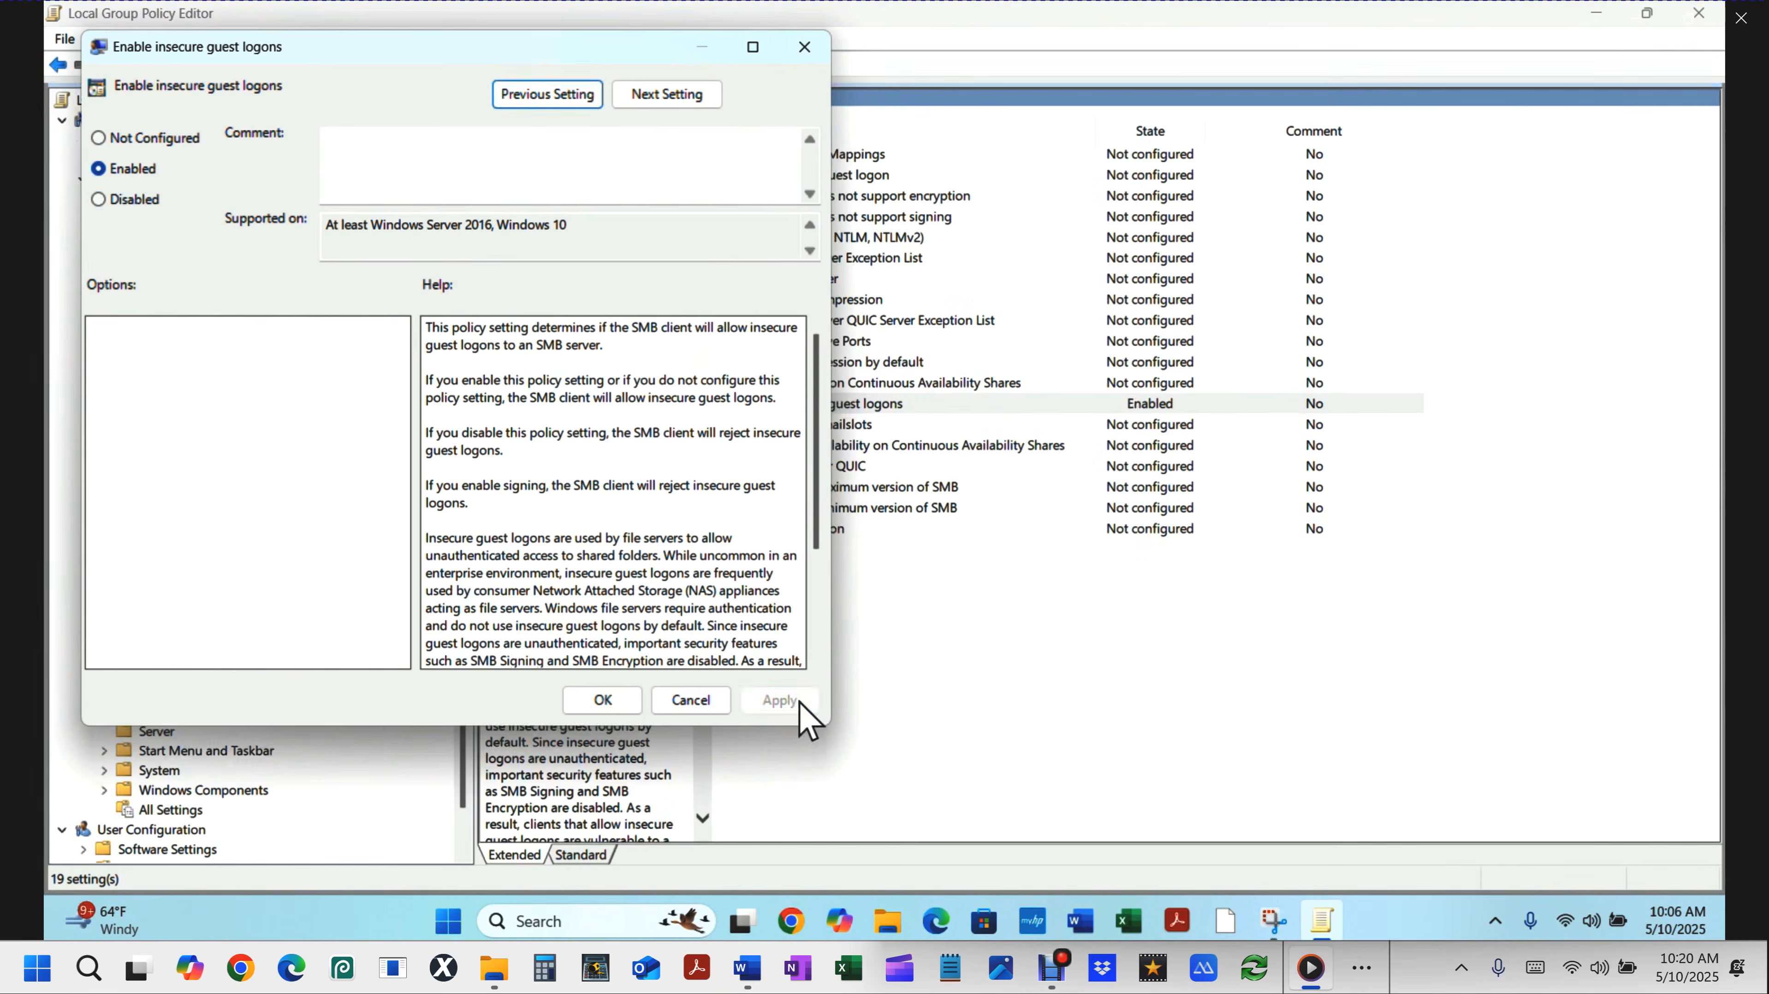
{"action": "left_click", "coordinate": [602, 700]}
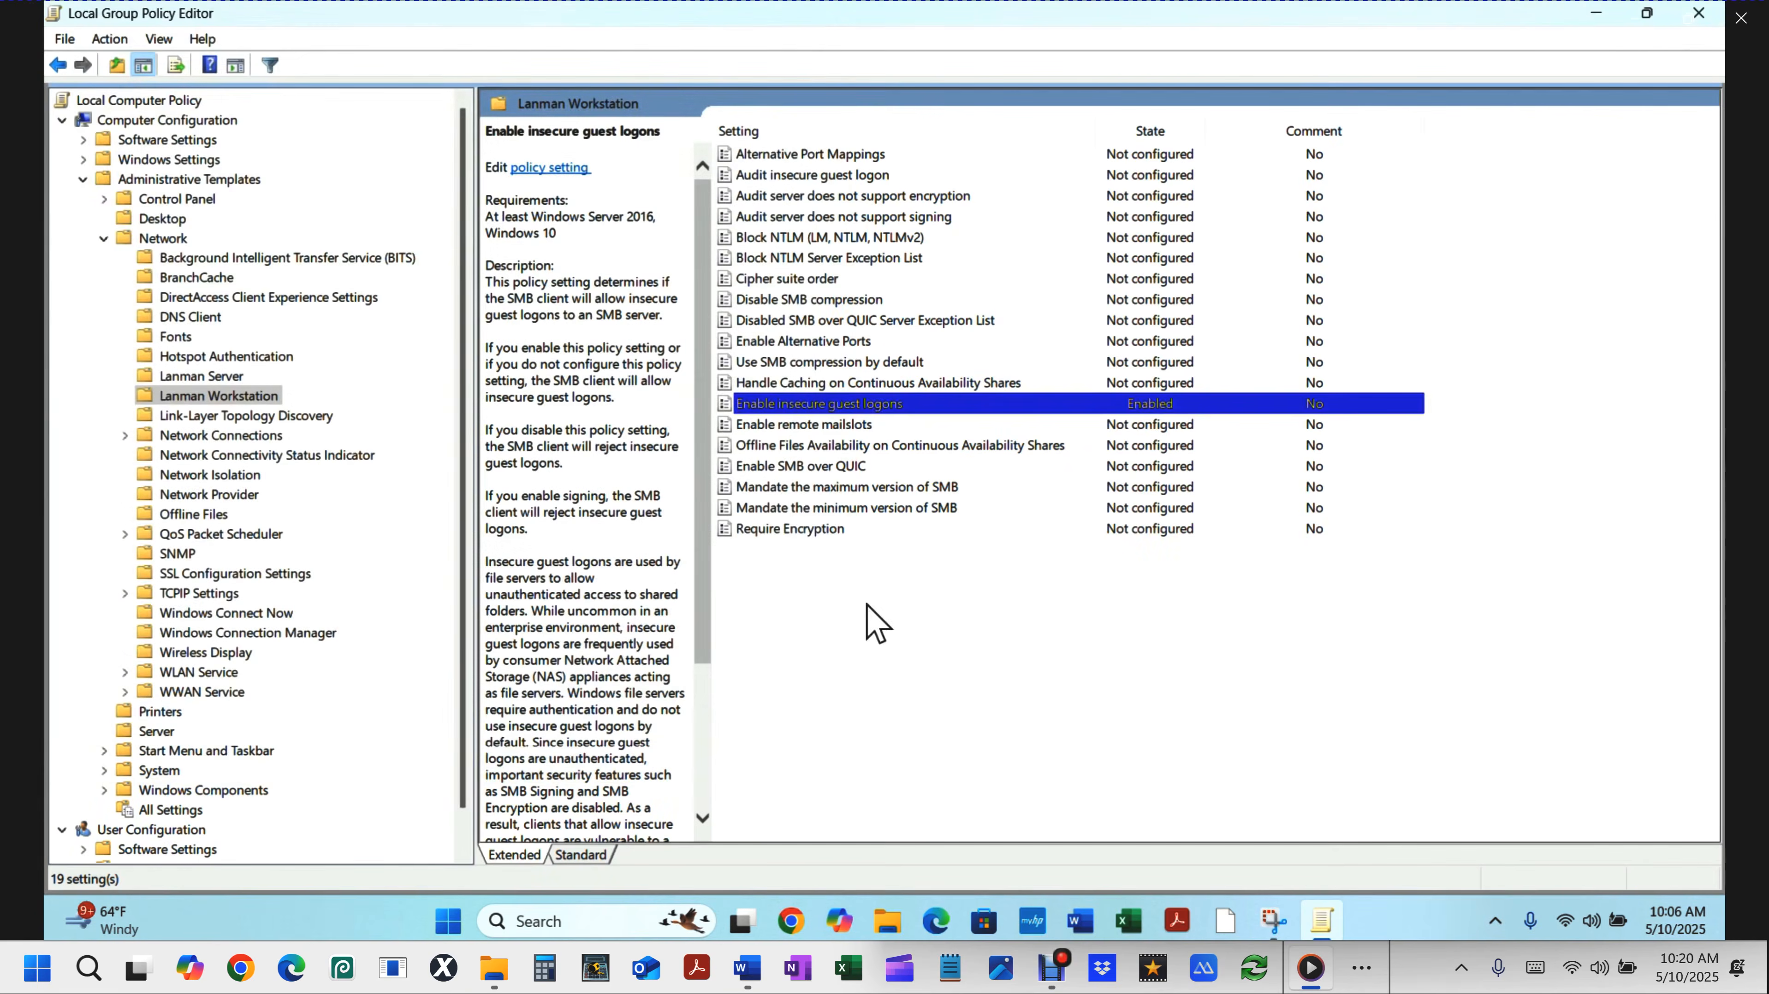
{"action": "left_click", "coordinate": [1698, 14]}
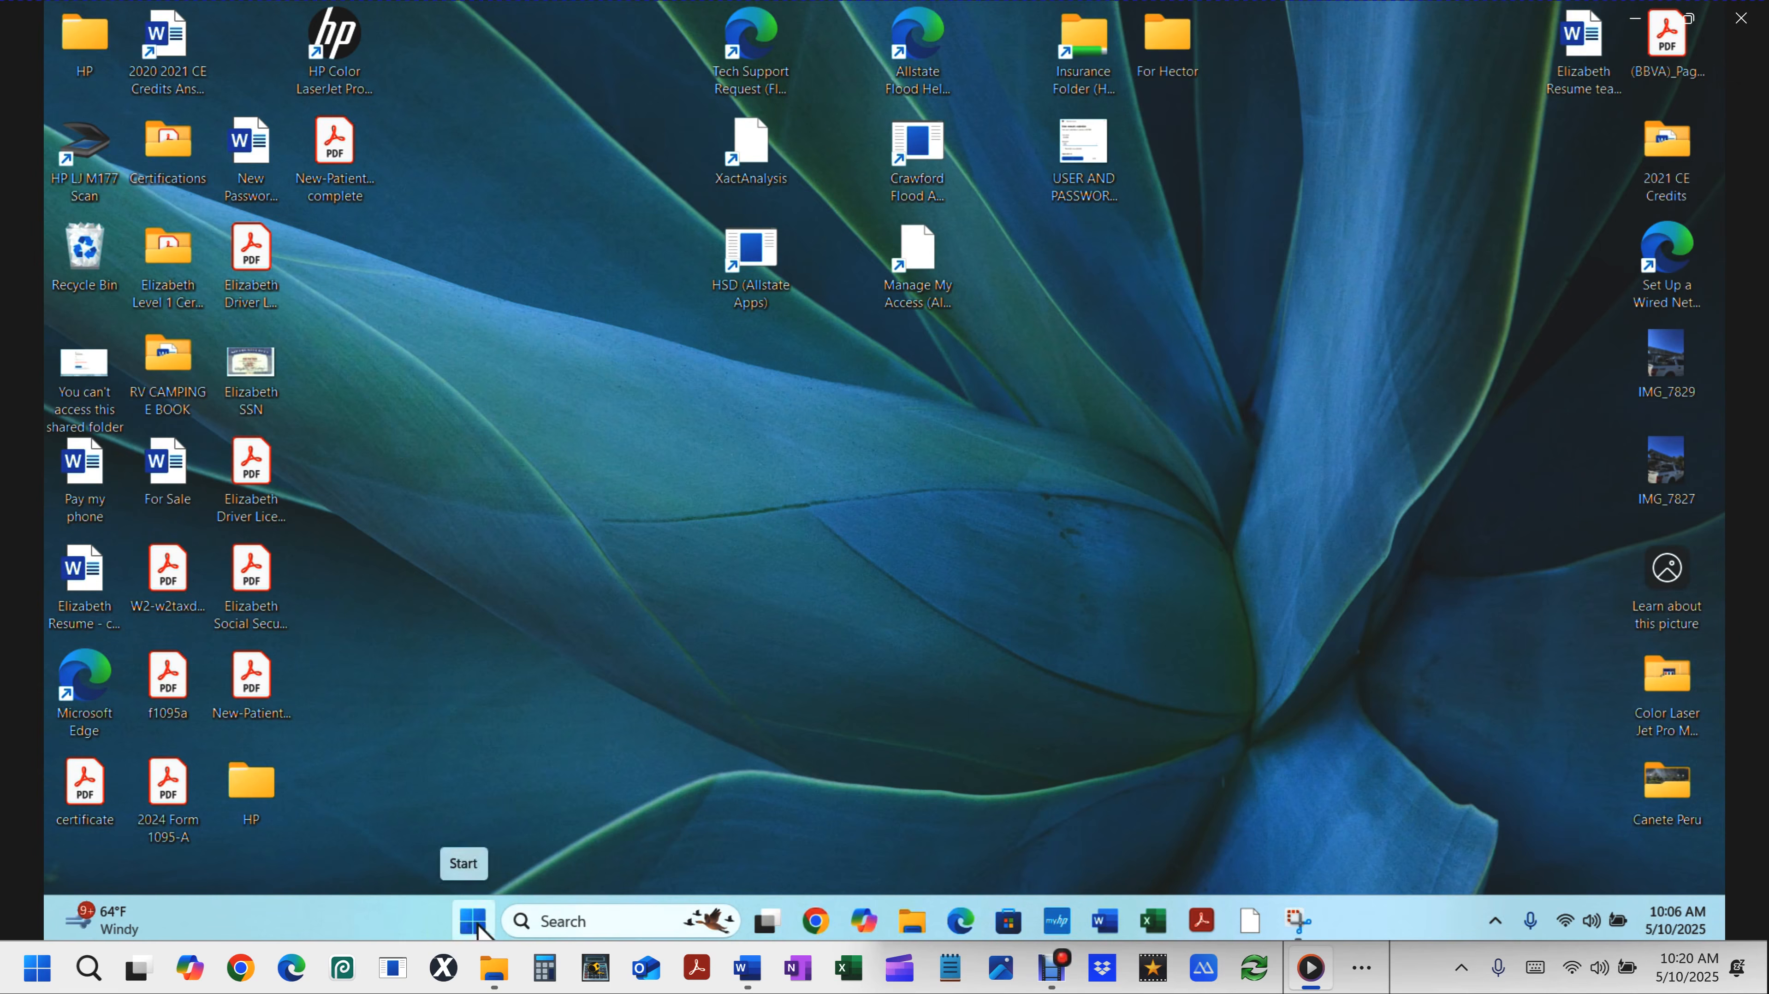
Search Windows for local security policy, and open Local Security Policy in a maximized window.
{"action": "left_click", "coordinate": [536, 920]}
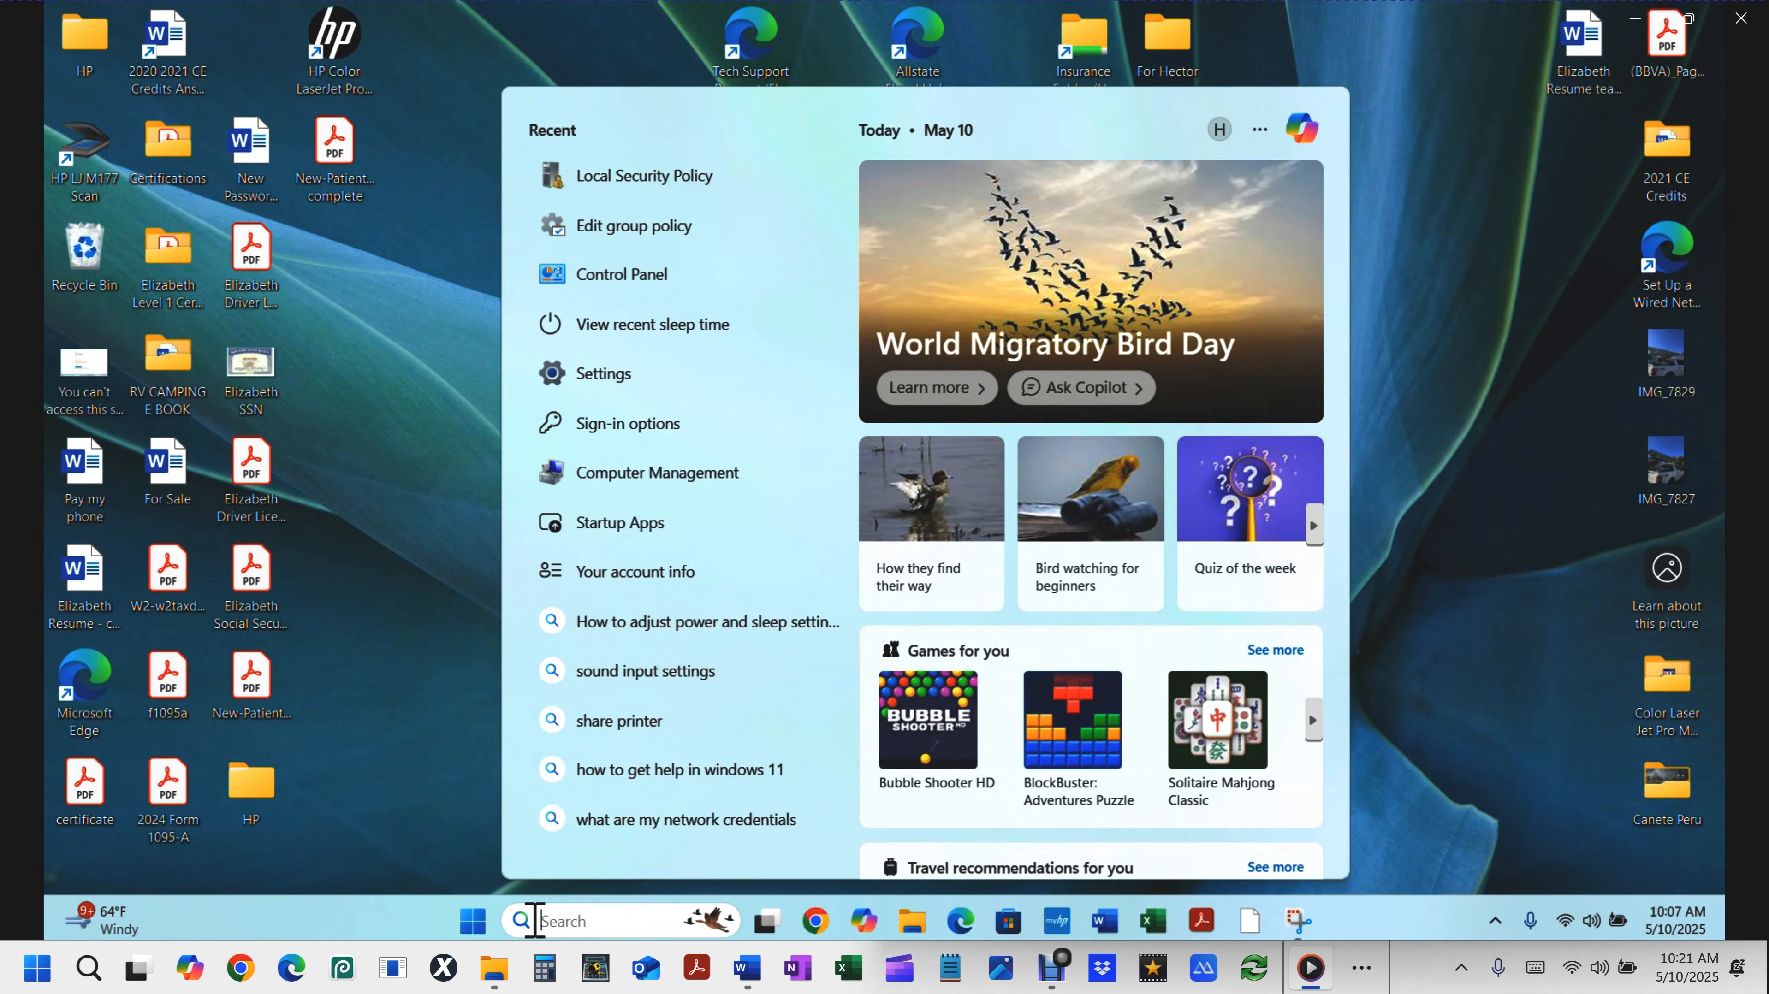
{"action": "left_click", "coordinate": [468, 928]}
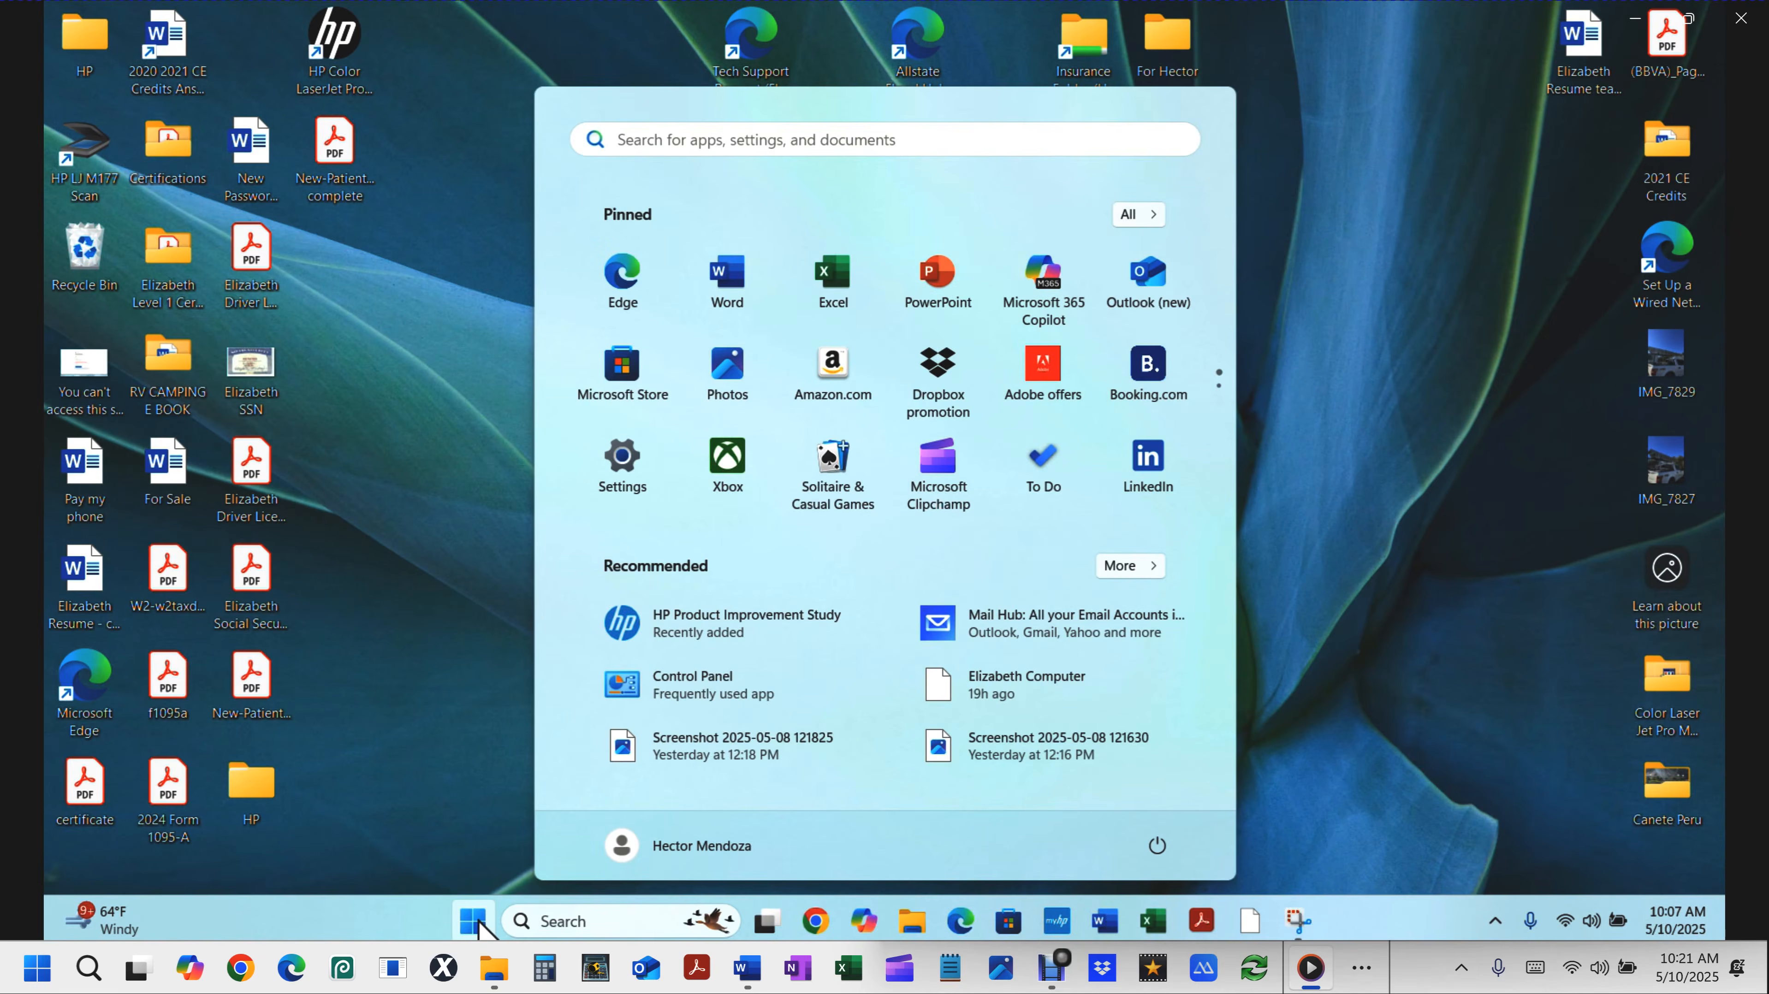
{"action": "left_click", "coordinate": [677, 135]}
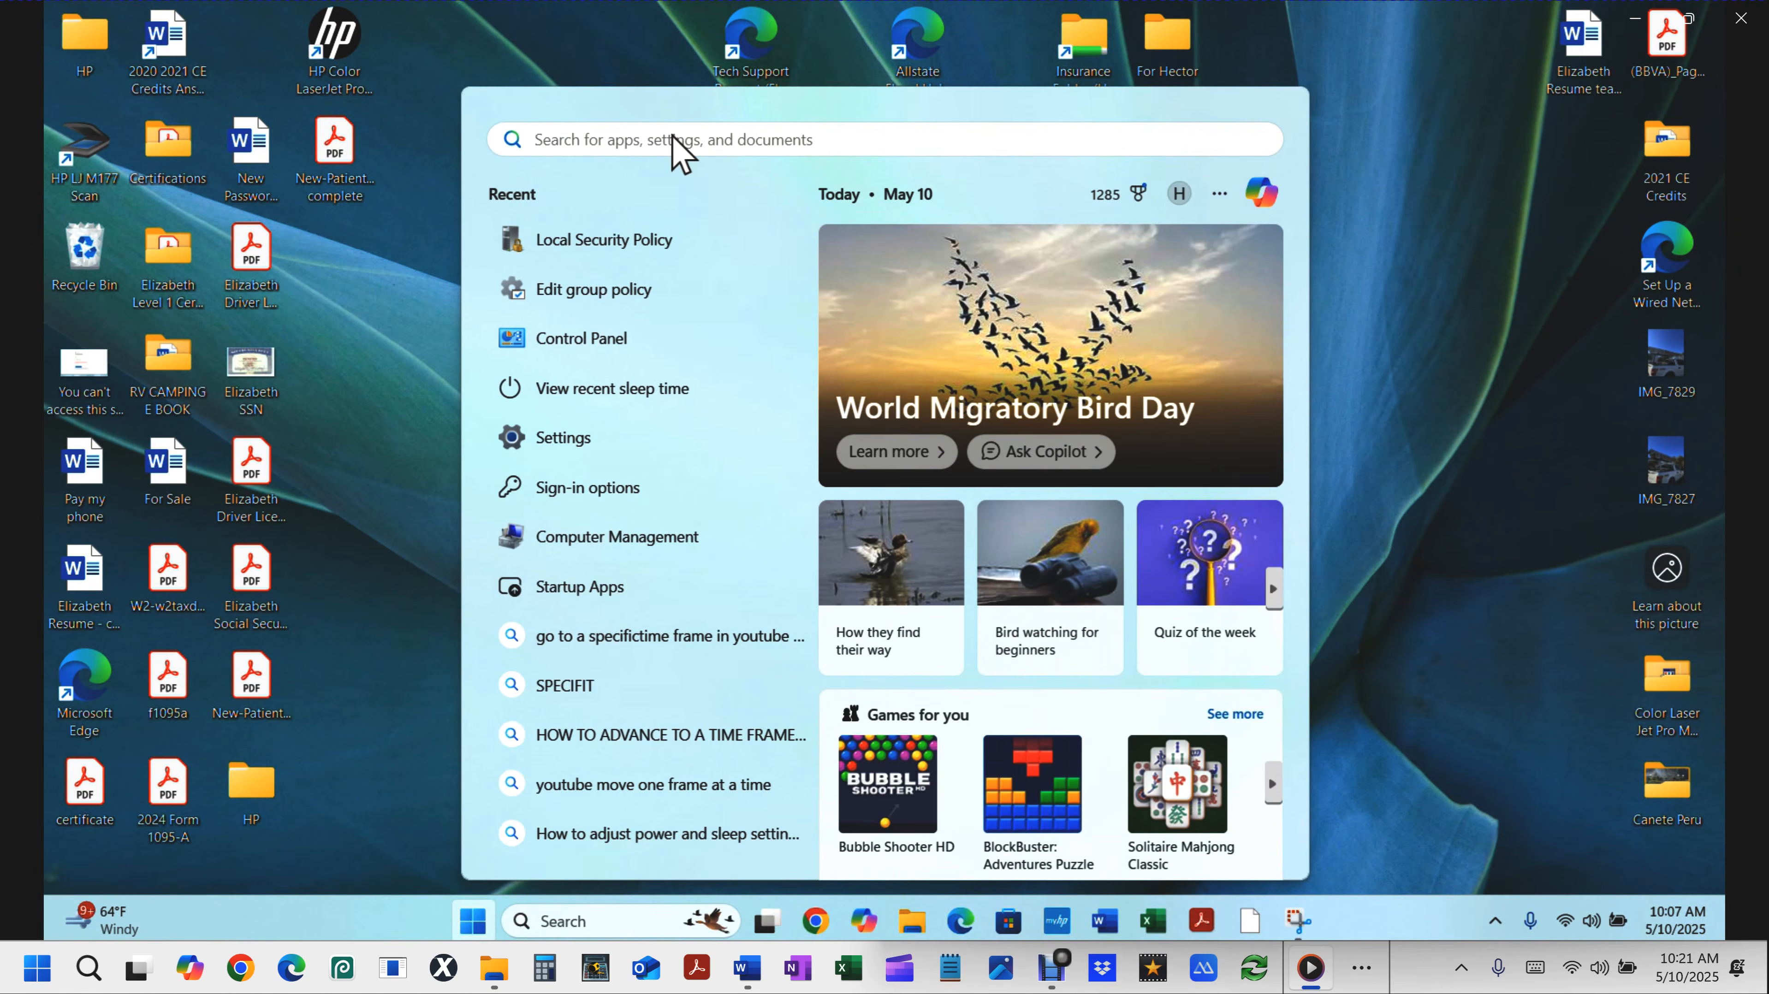
{"action": "type", "text": "local security "}
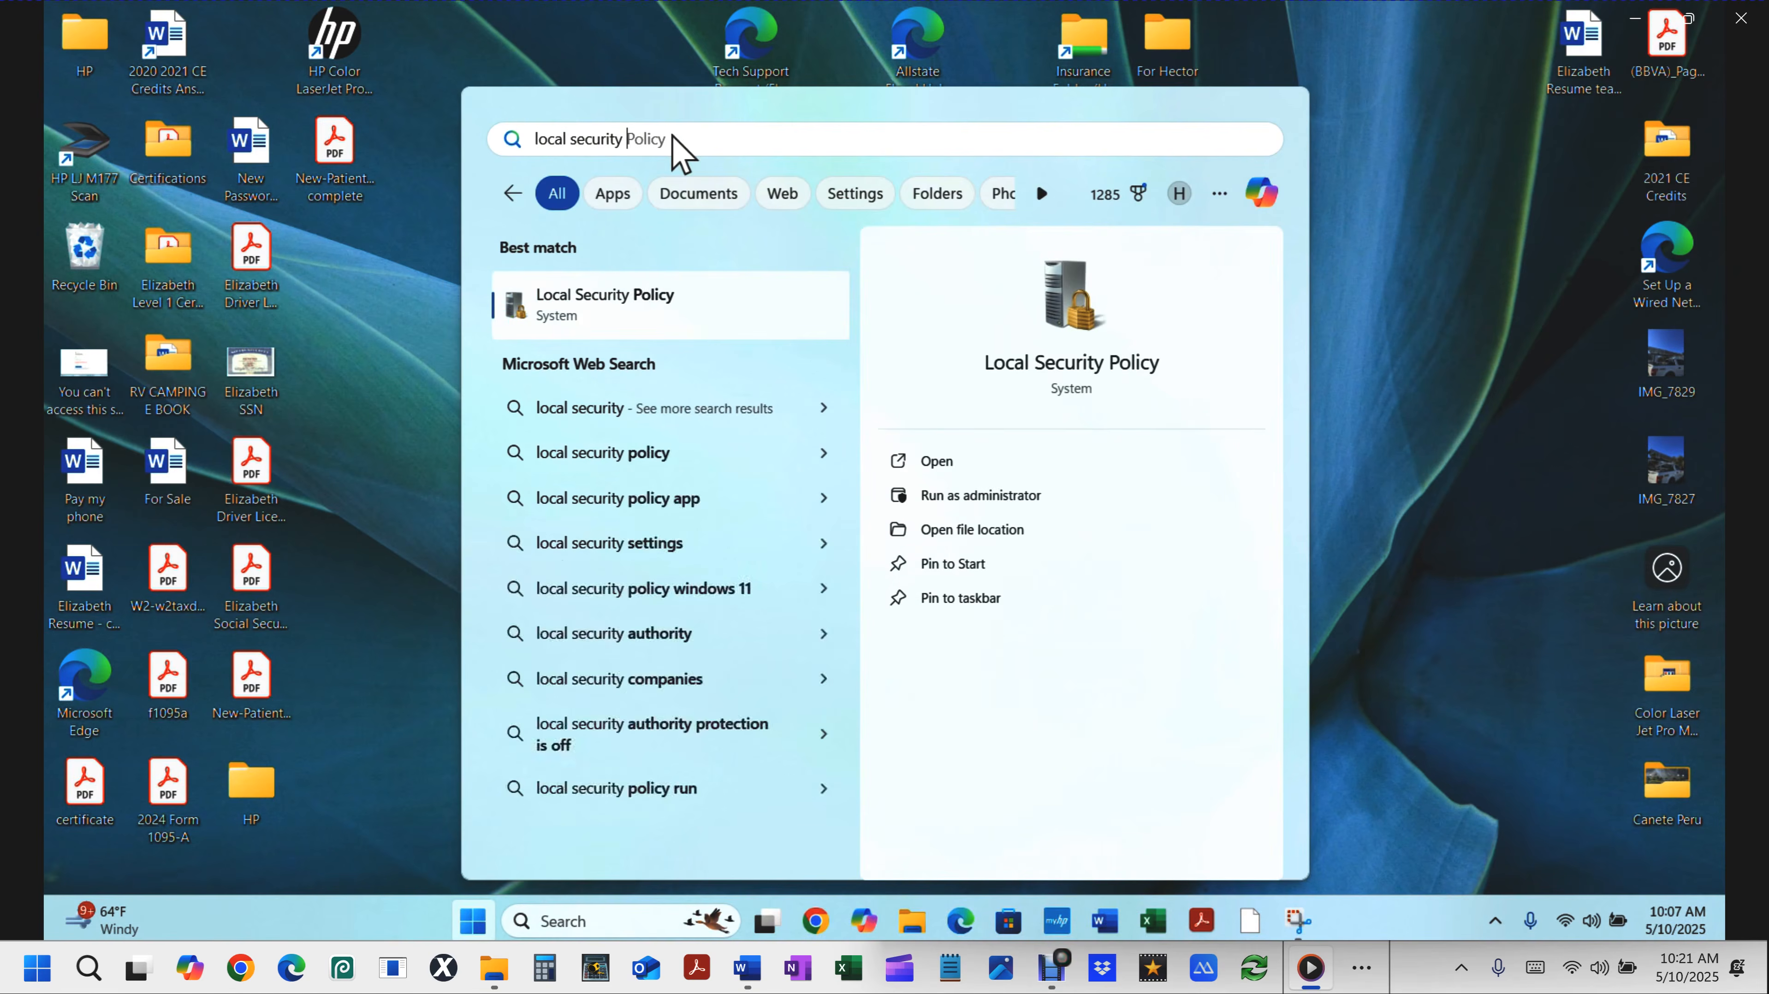
{"action": "type", "text": "policy"}
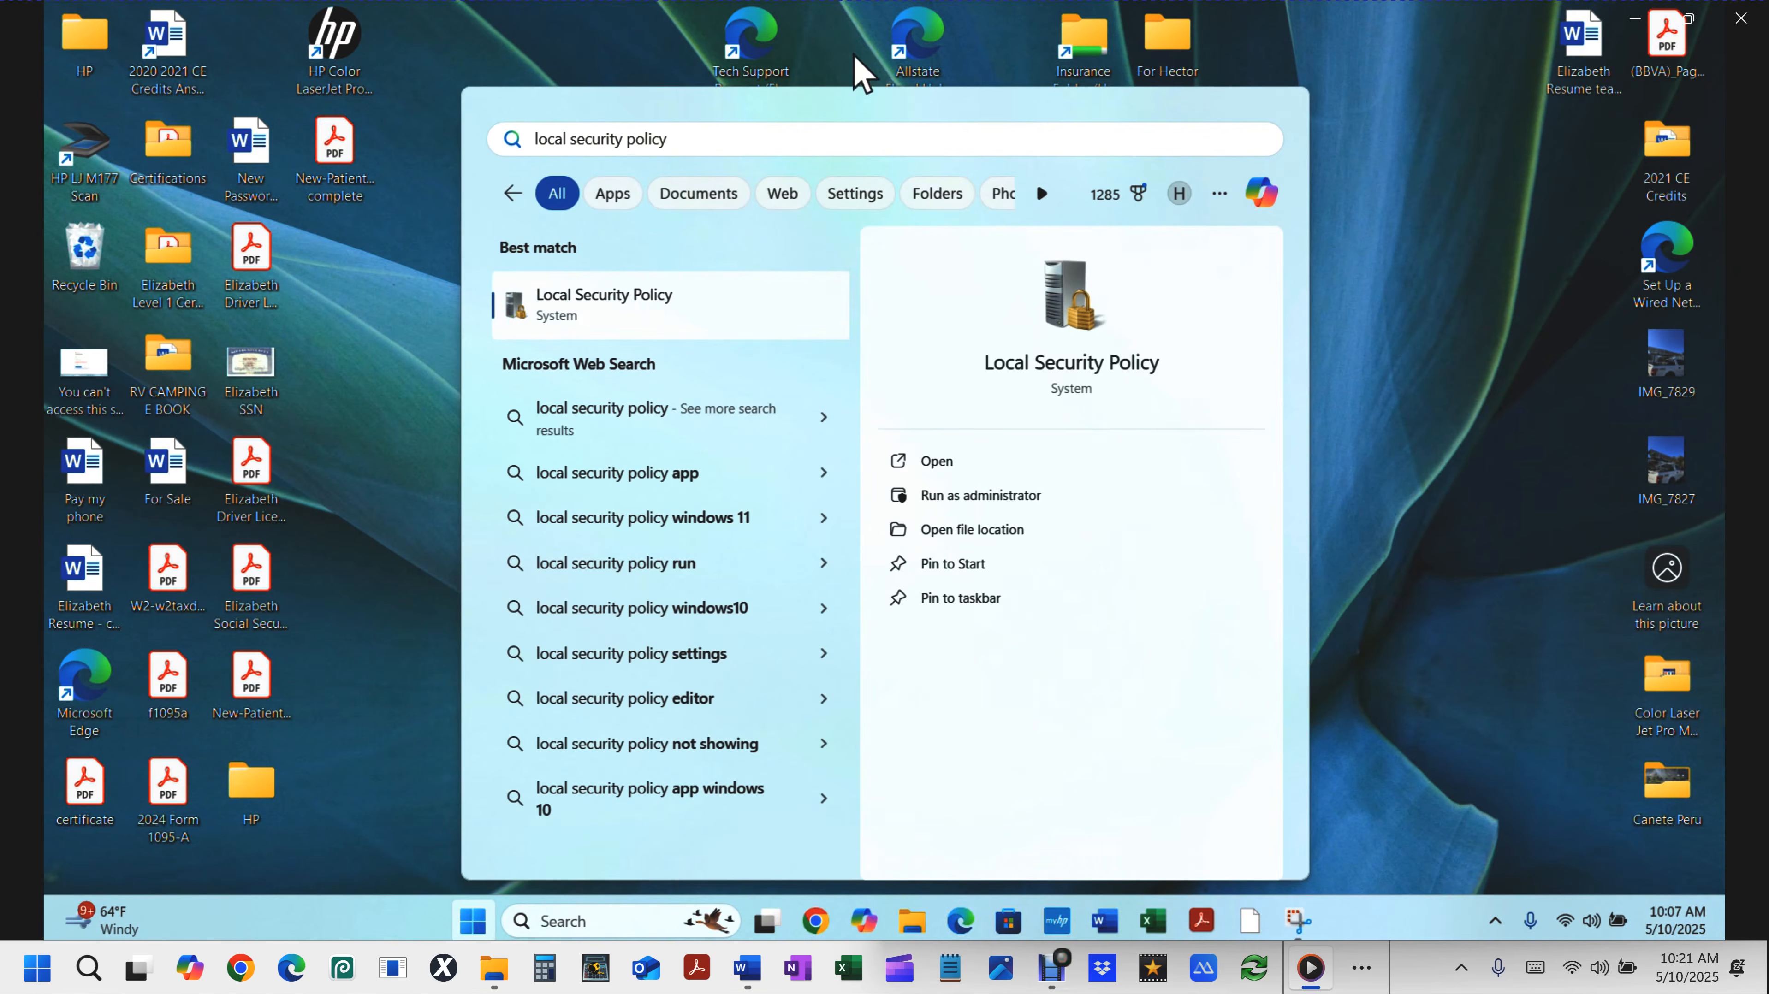
{"action": "left_click", "coordinate": [568, 306]}
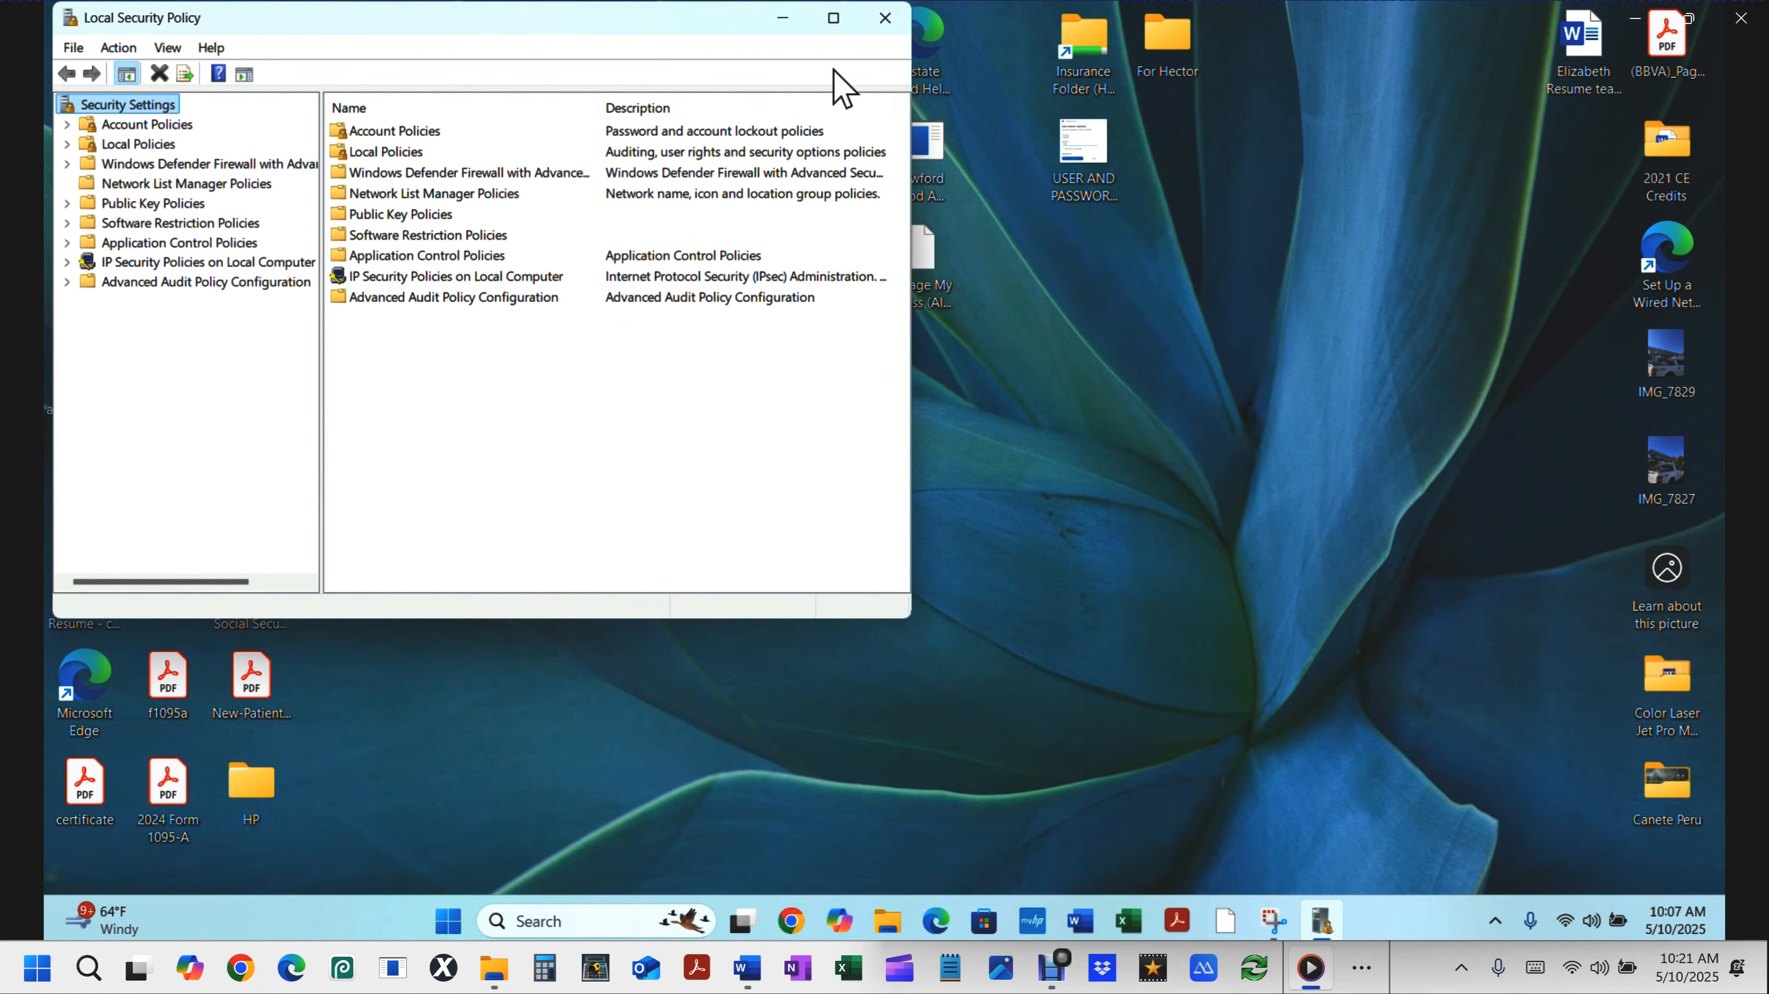
{"action": "left_click_drag", "start_coordinate": [644, 27], "coordinate": [931, 118]}
{"action": "left_click", "coordinate": [904, 120]}
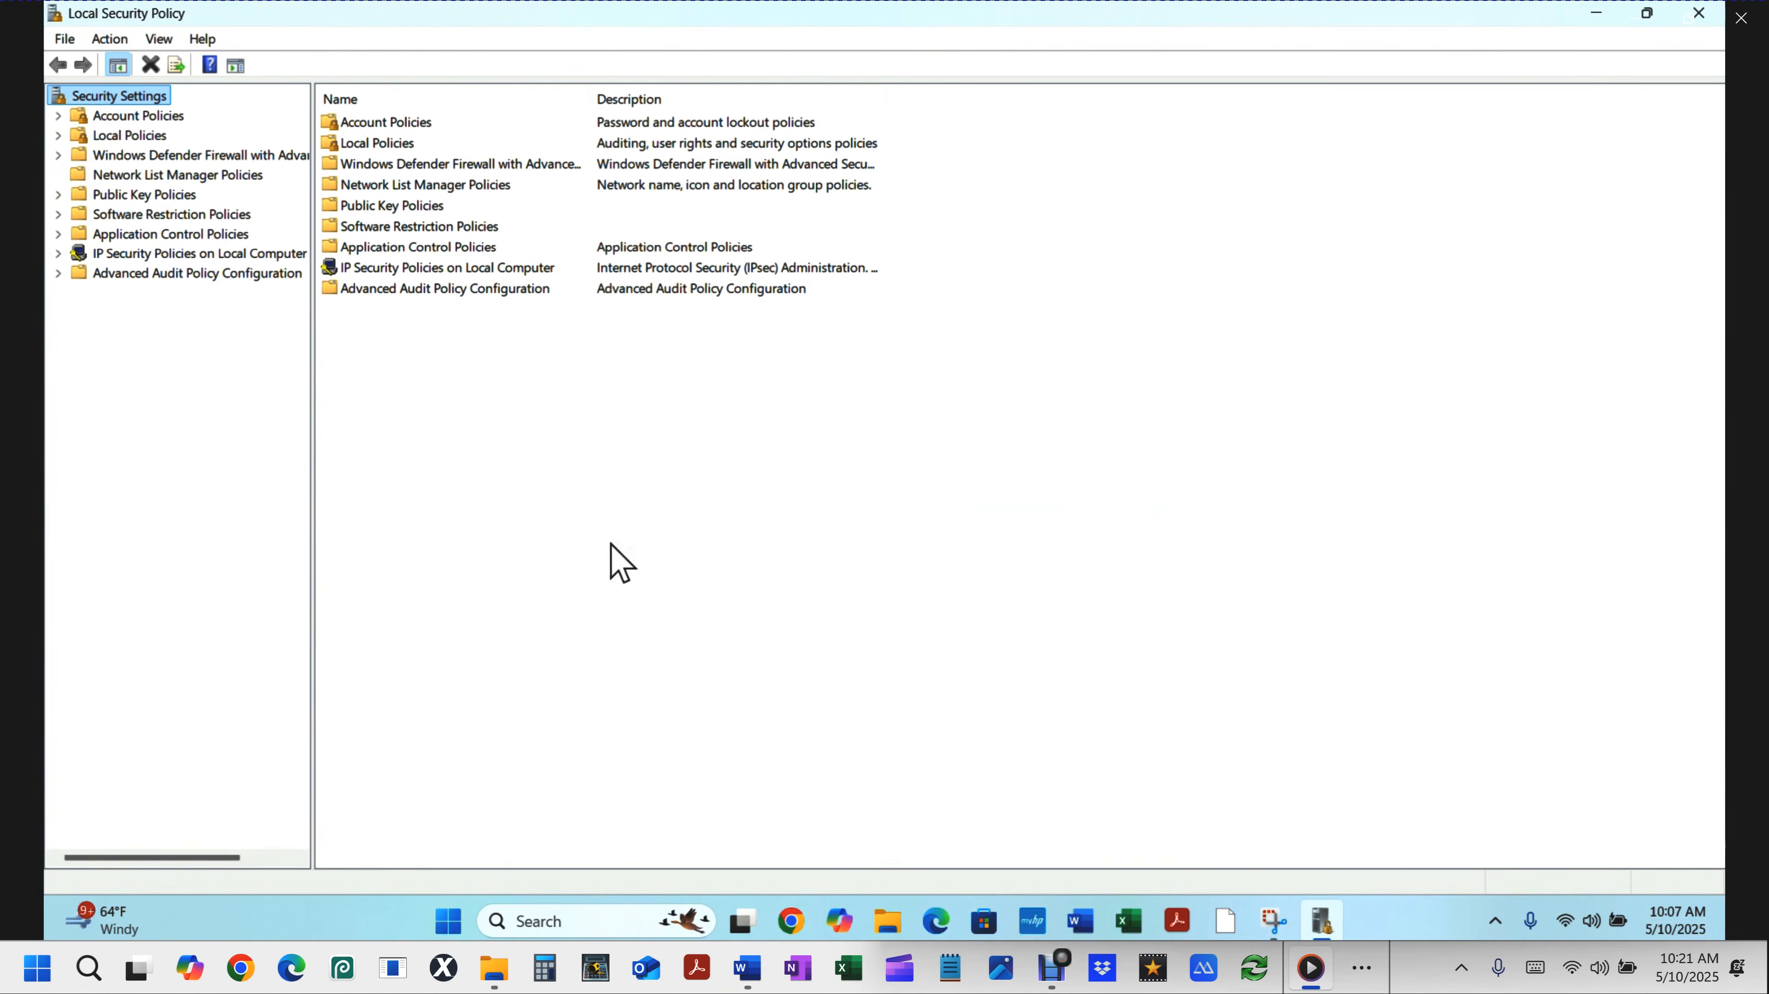
Display the end of the Security Options list under Local Policies, with the Policy column wide enough to read full names.
{"action": "left_click_drag", "start_coordinate": [311, 639], "coordinate": [705, 518]}
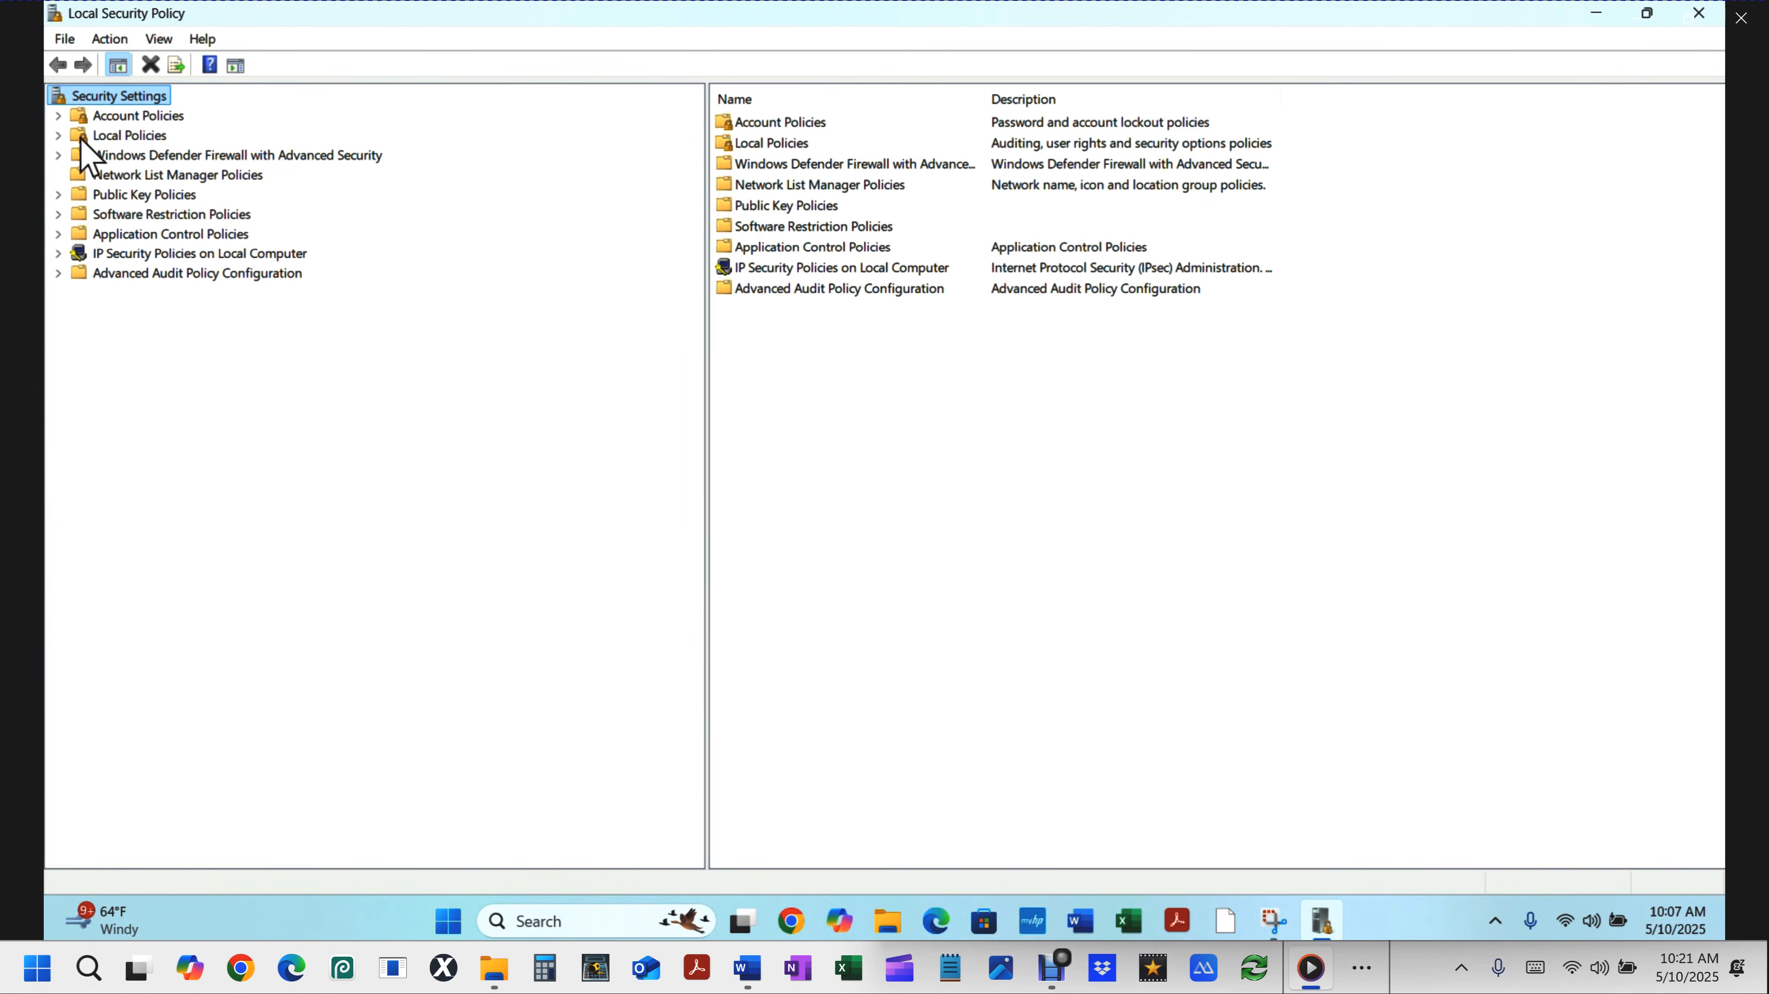
{"action": "left_click", "coordinate": [59, 135]}
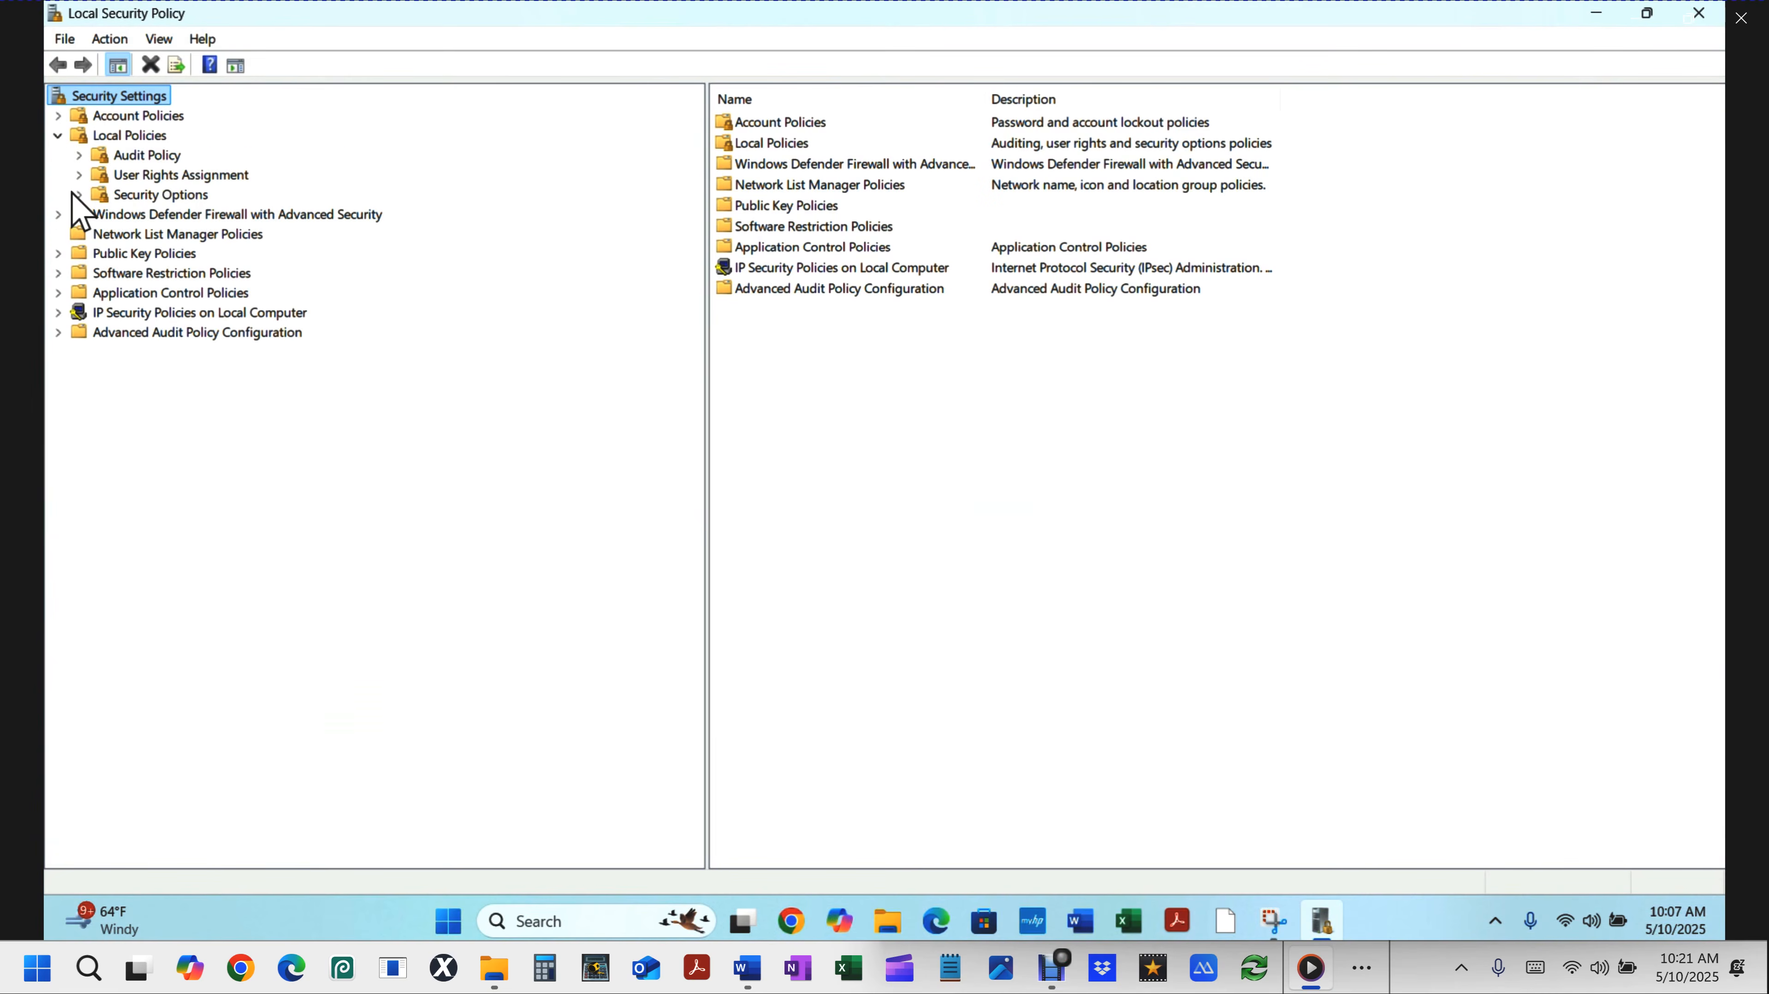
{"action": "left_click", "coordinate": [103, 201]}
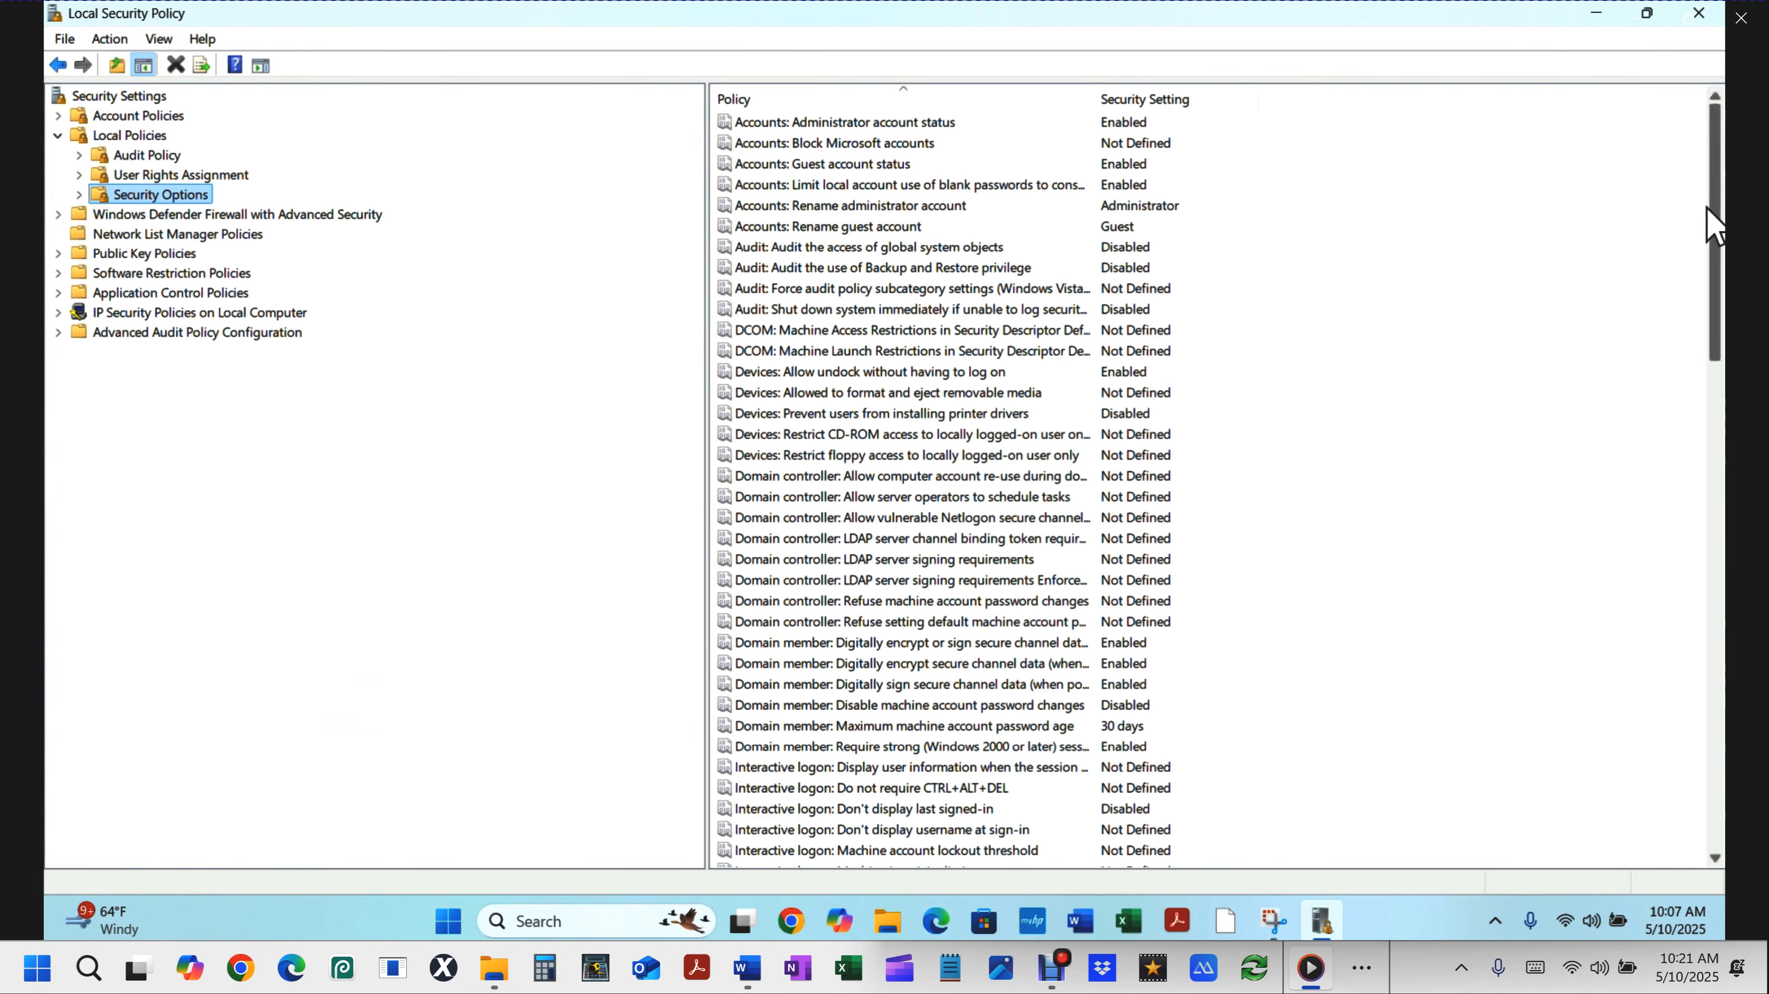
{"action": "left_click_drag", "start_coordinate": [1713, 246], "coordinate": [1690, 841]}
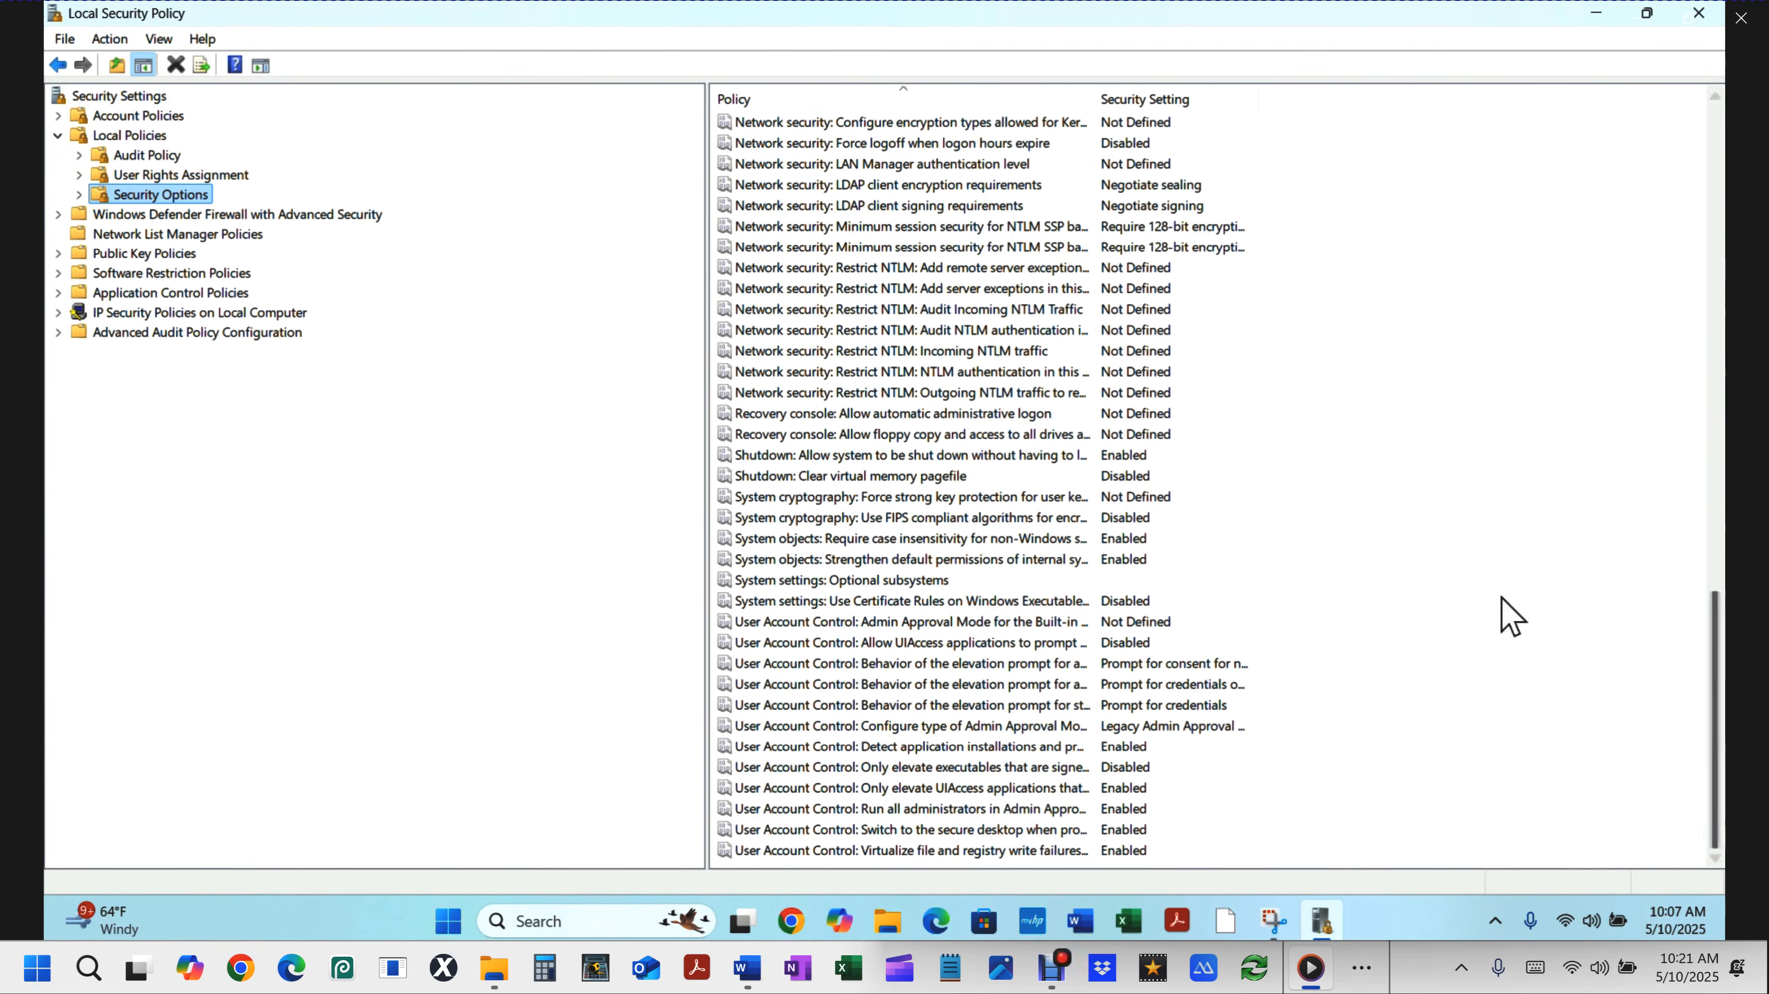
{"action": "left_click_drag", "start_coordinate": [704, 456], "coordinate": [467, 463]}
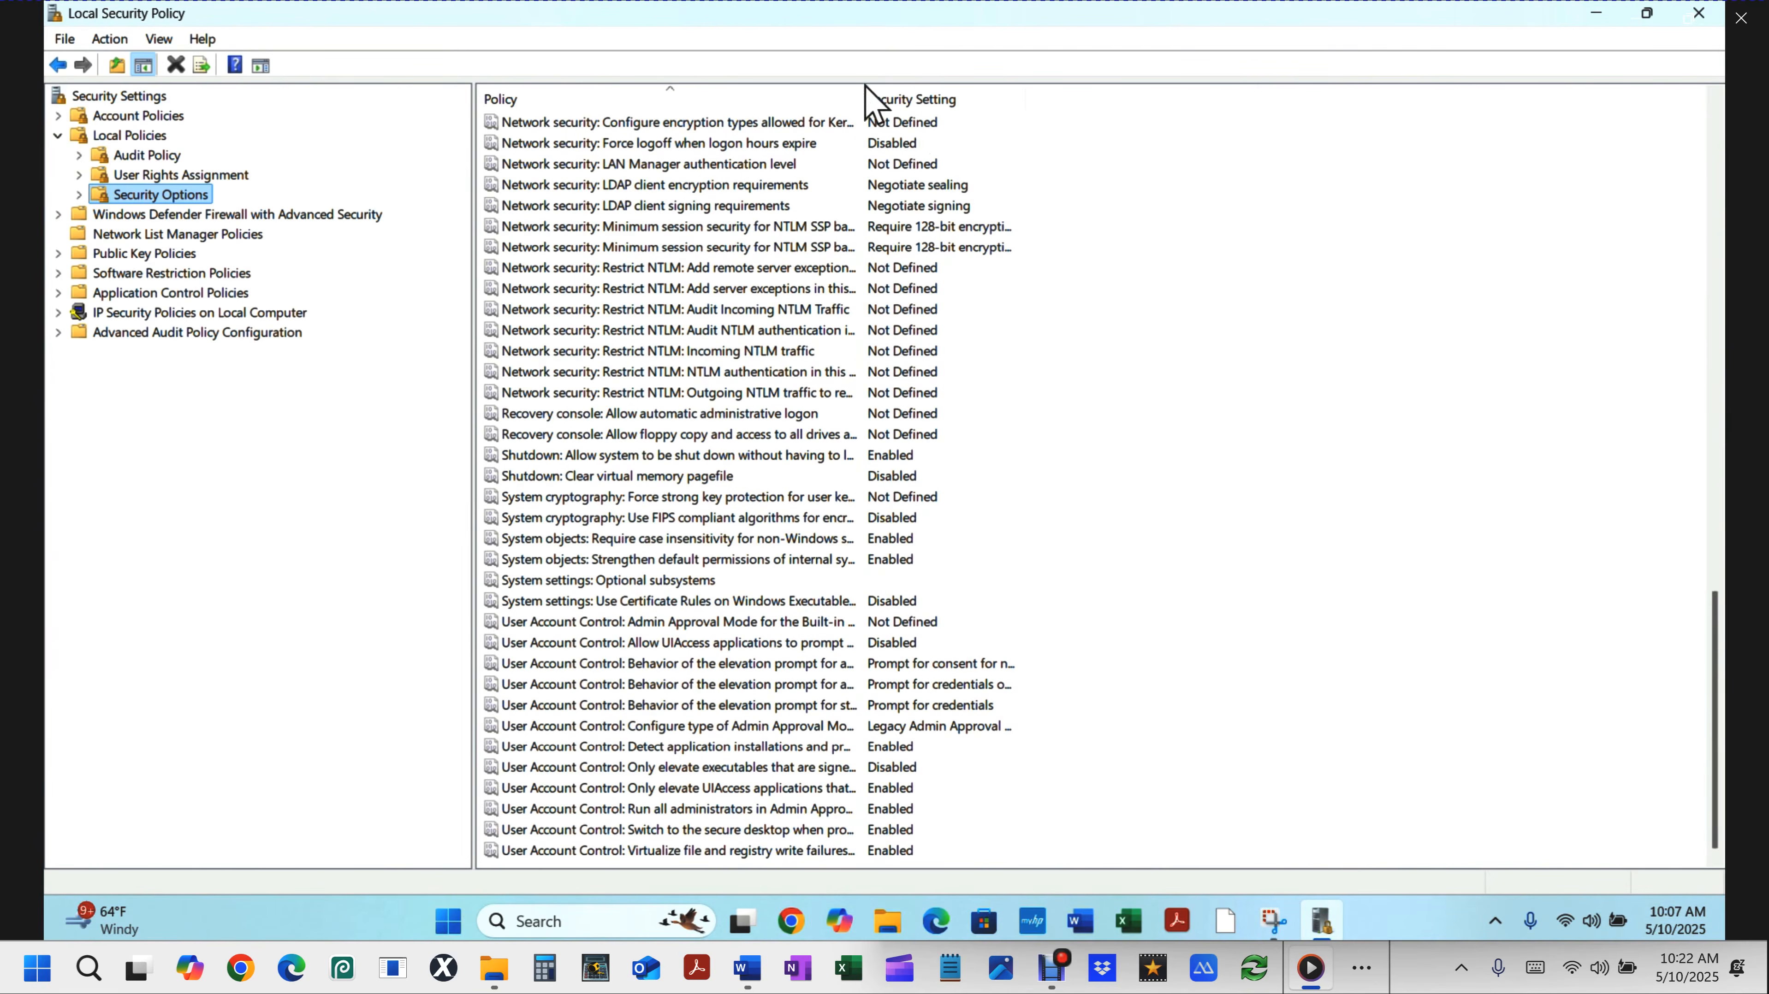
{"action": "left_click_drag", "start_coordinate": [862, 103], "coordinate": [1303, 40]}
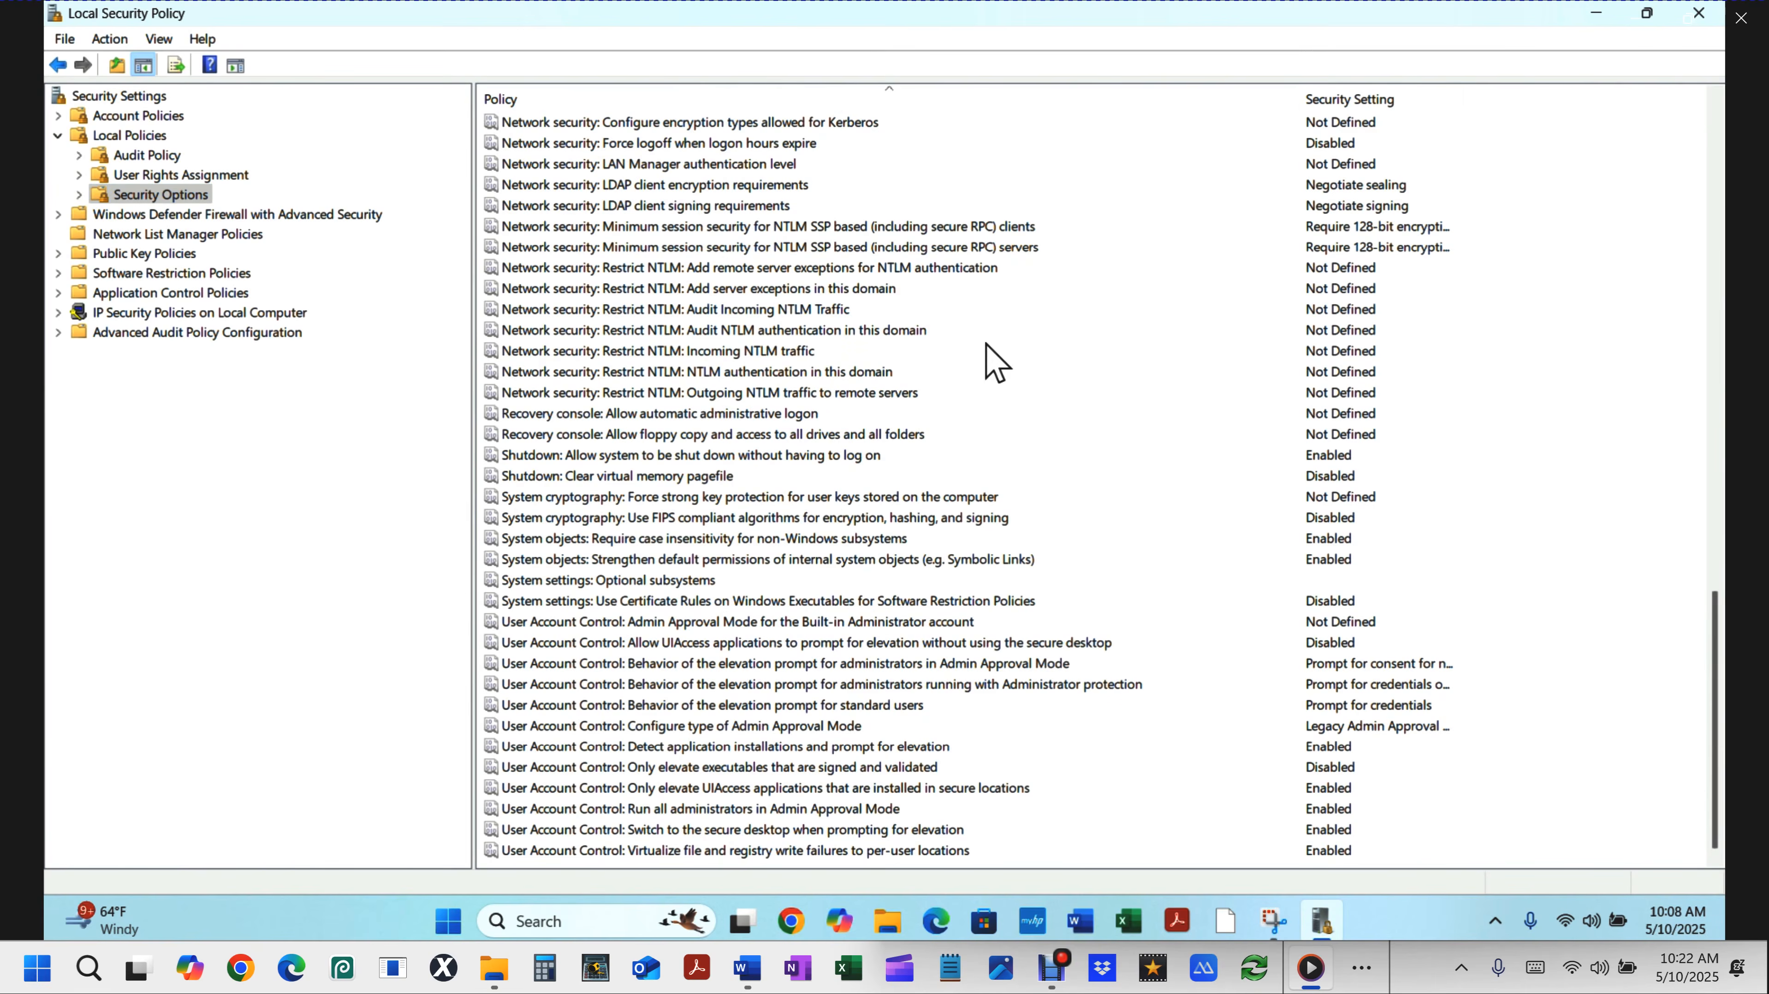
Set User Account Control: Run all administrators in Admin Approval Mode to Disabled, and dismiss the restart notification.
{"action": "left_click", "coordinate": [554, 808]}
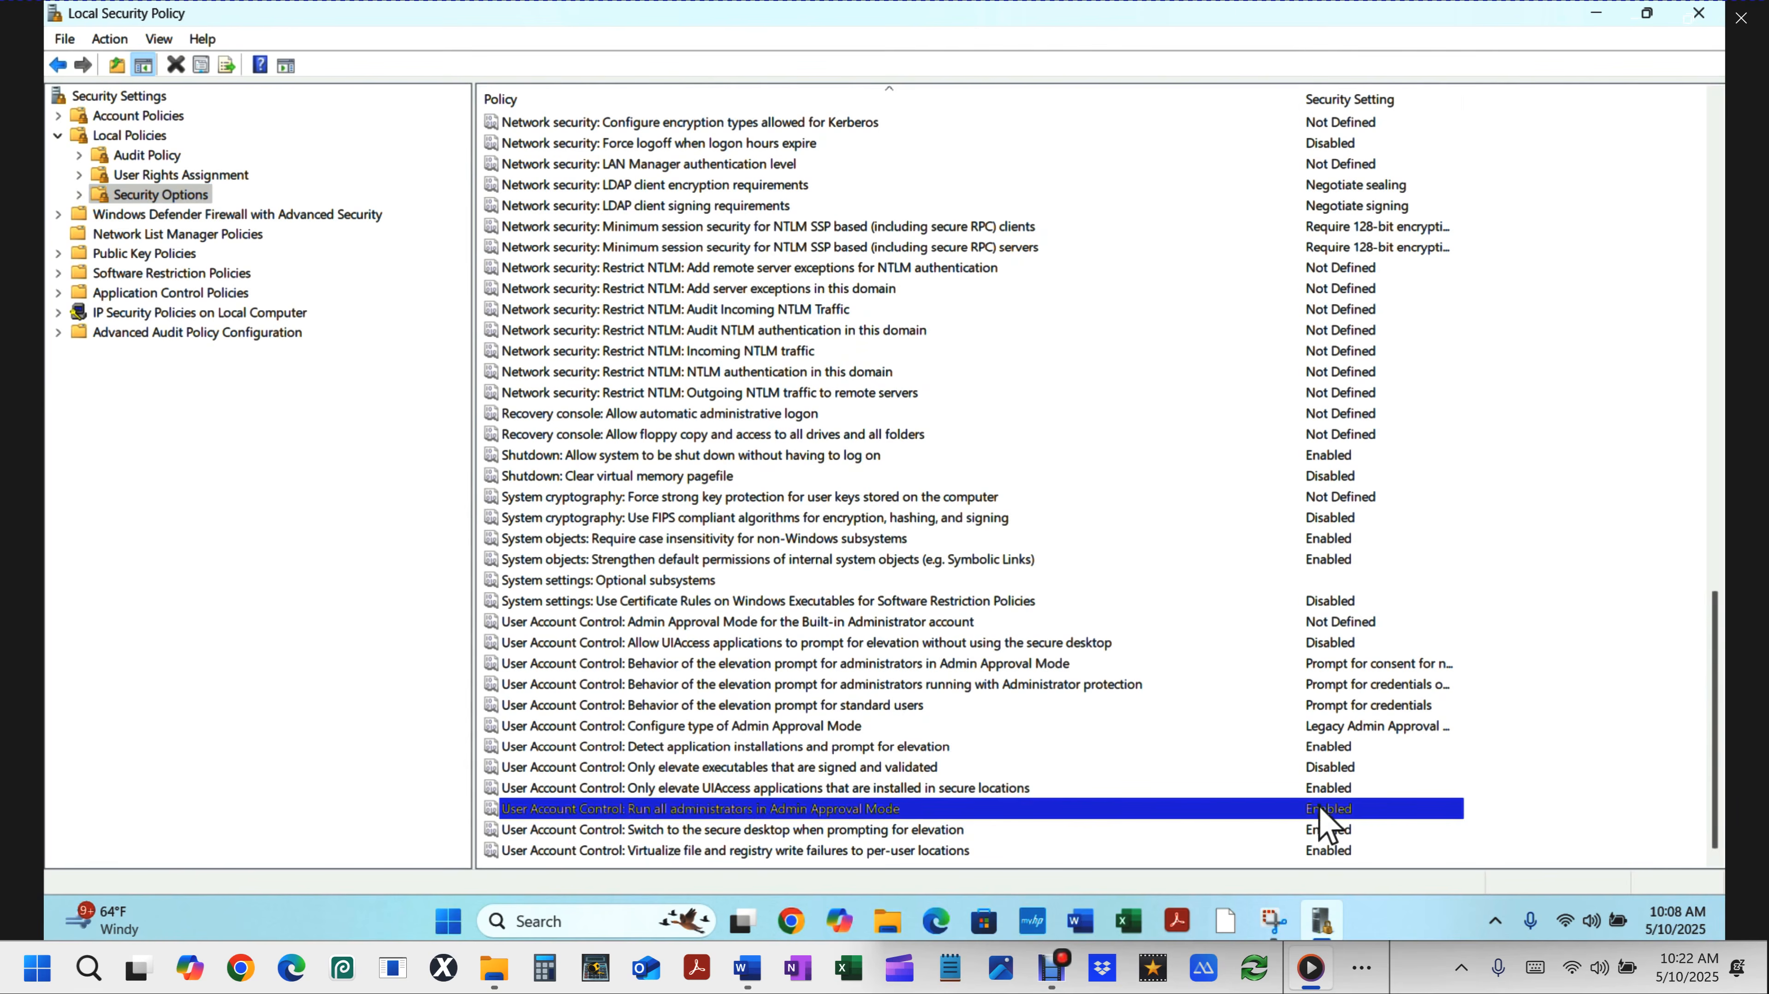
{"action": "double_click", "coordinate": [1059, 809]}
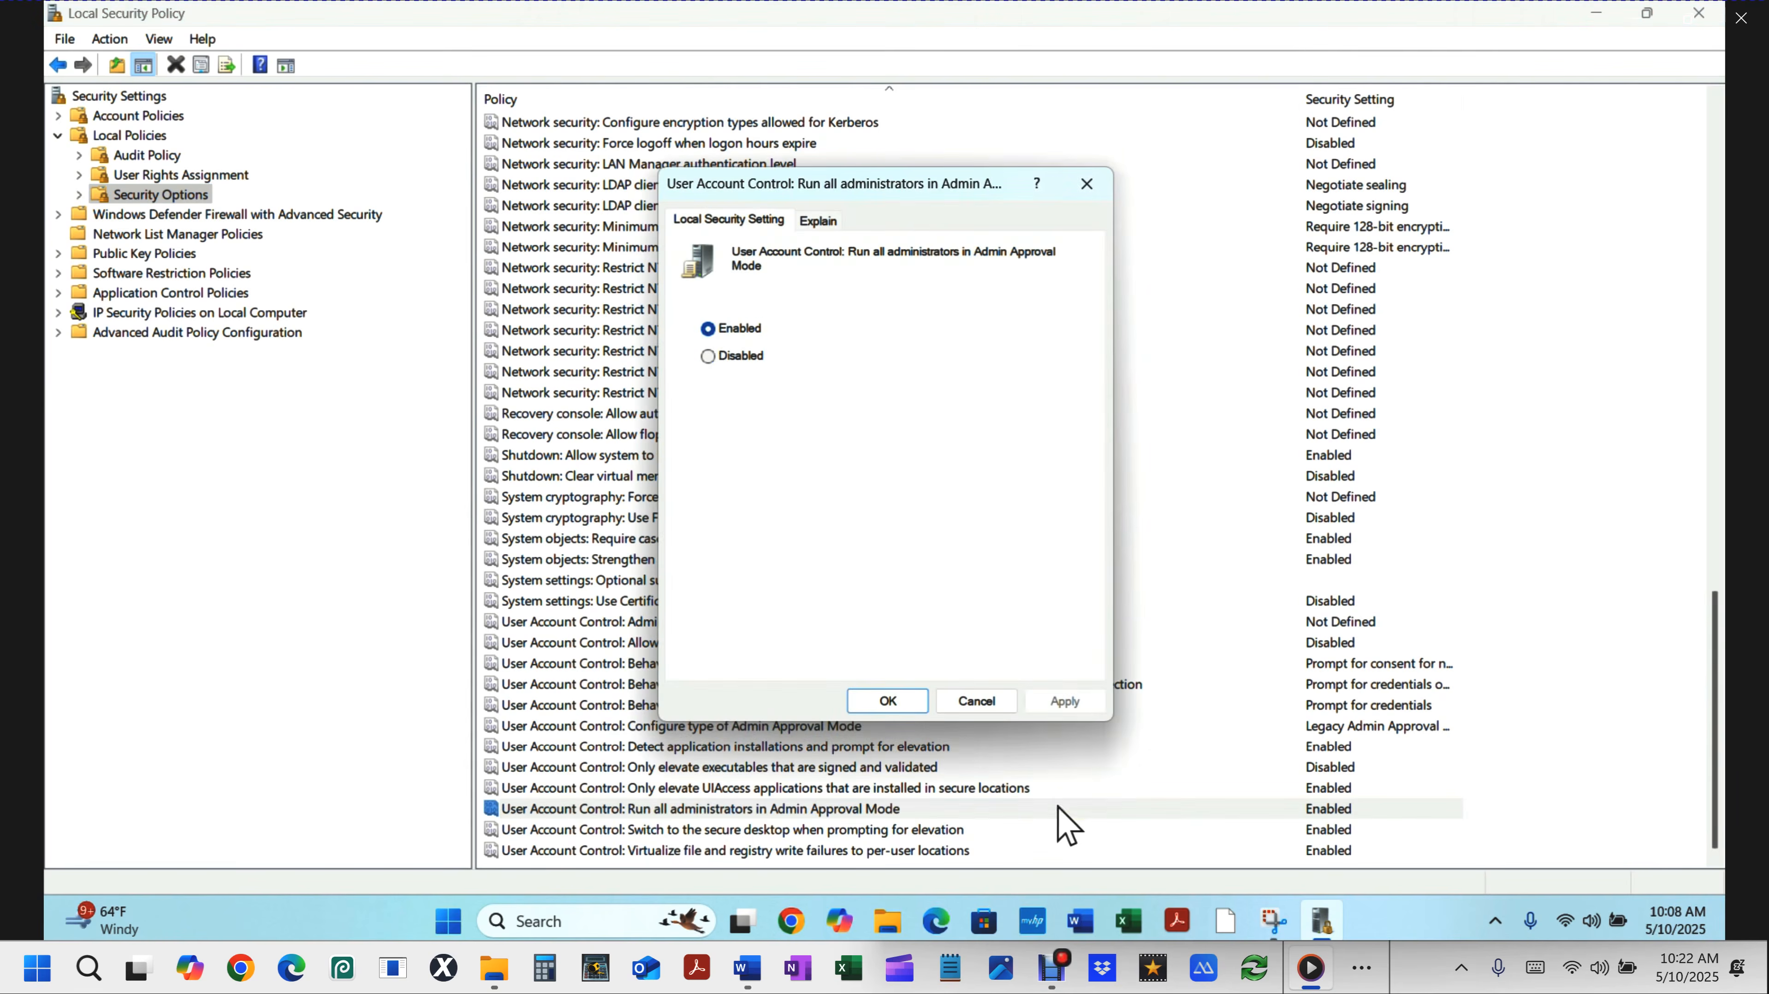
{"action": "left_click", "coordinate": [710, 356]}
{"action": "left_click", "coordinate": [1063, 703]}
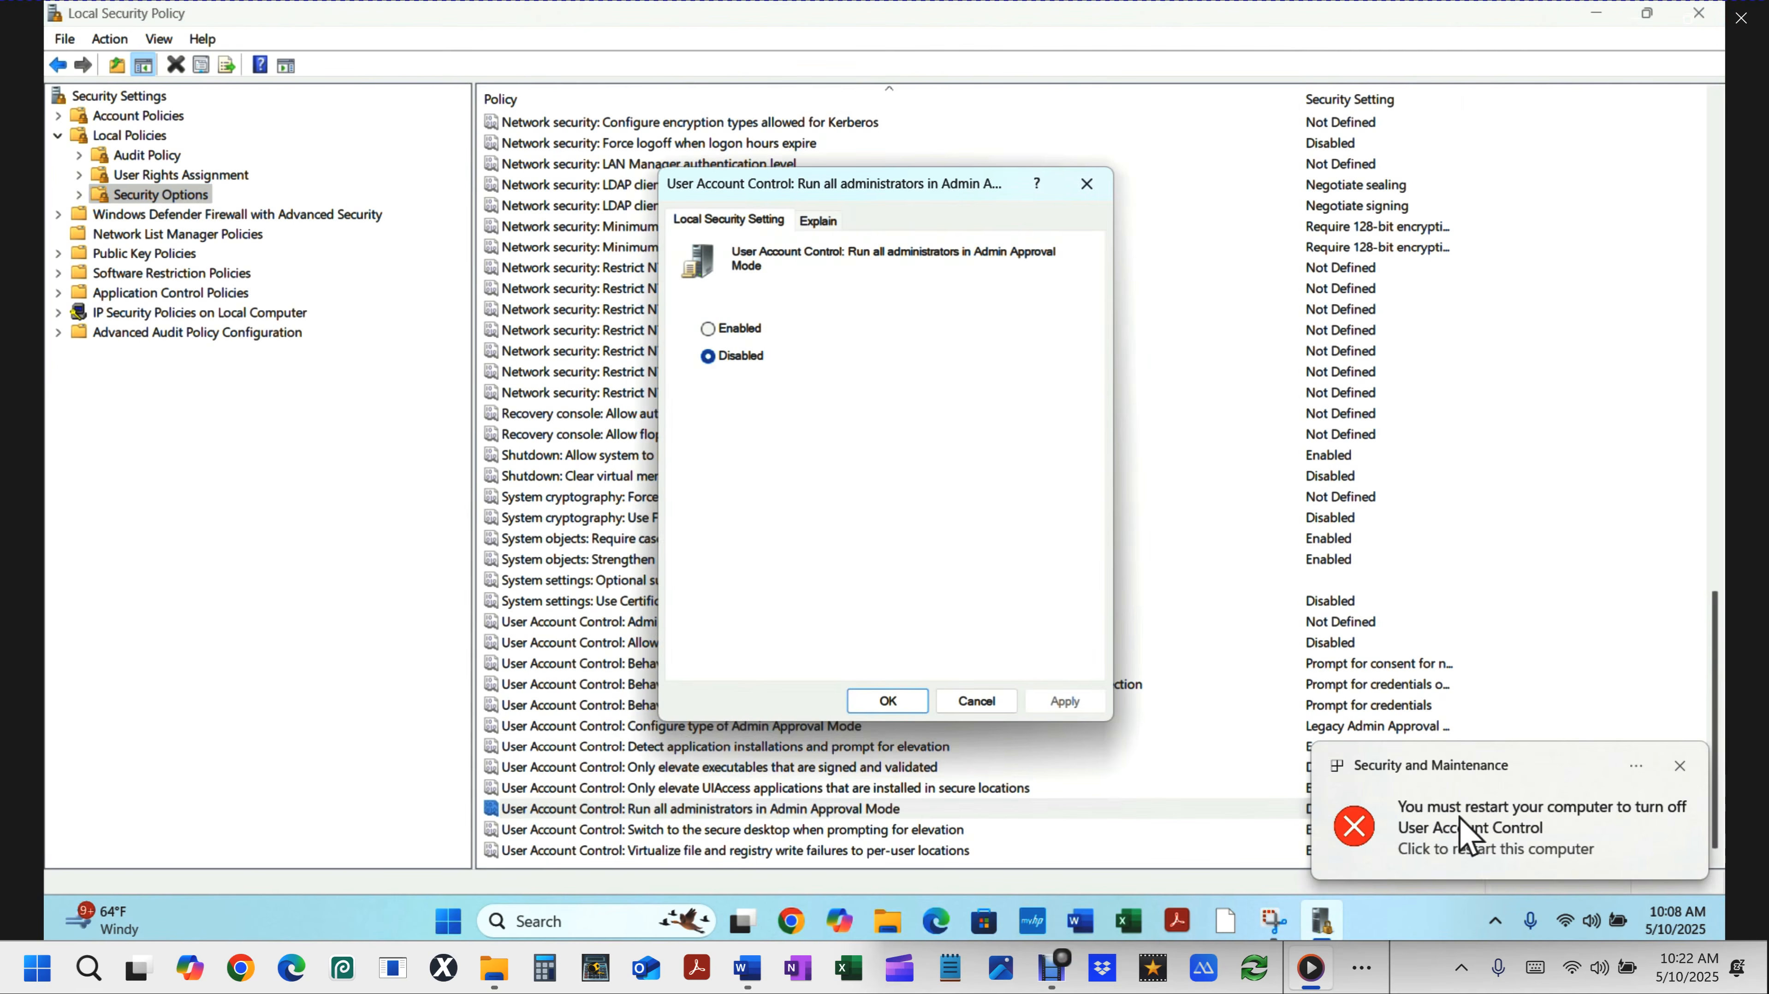
{"action": "left_click", "coordinate": [888, 702]}
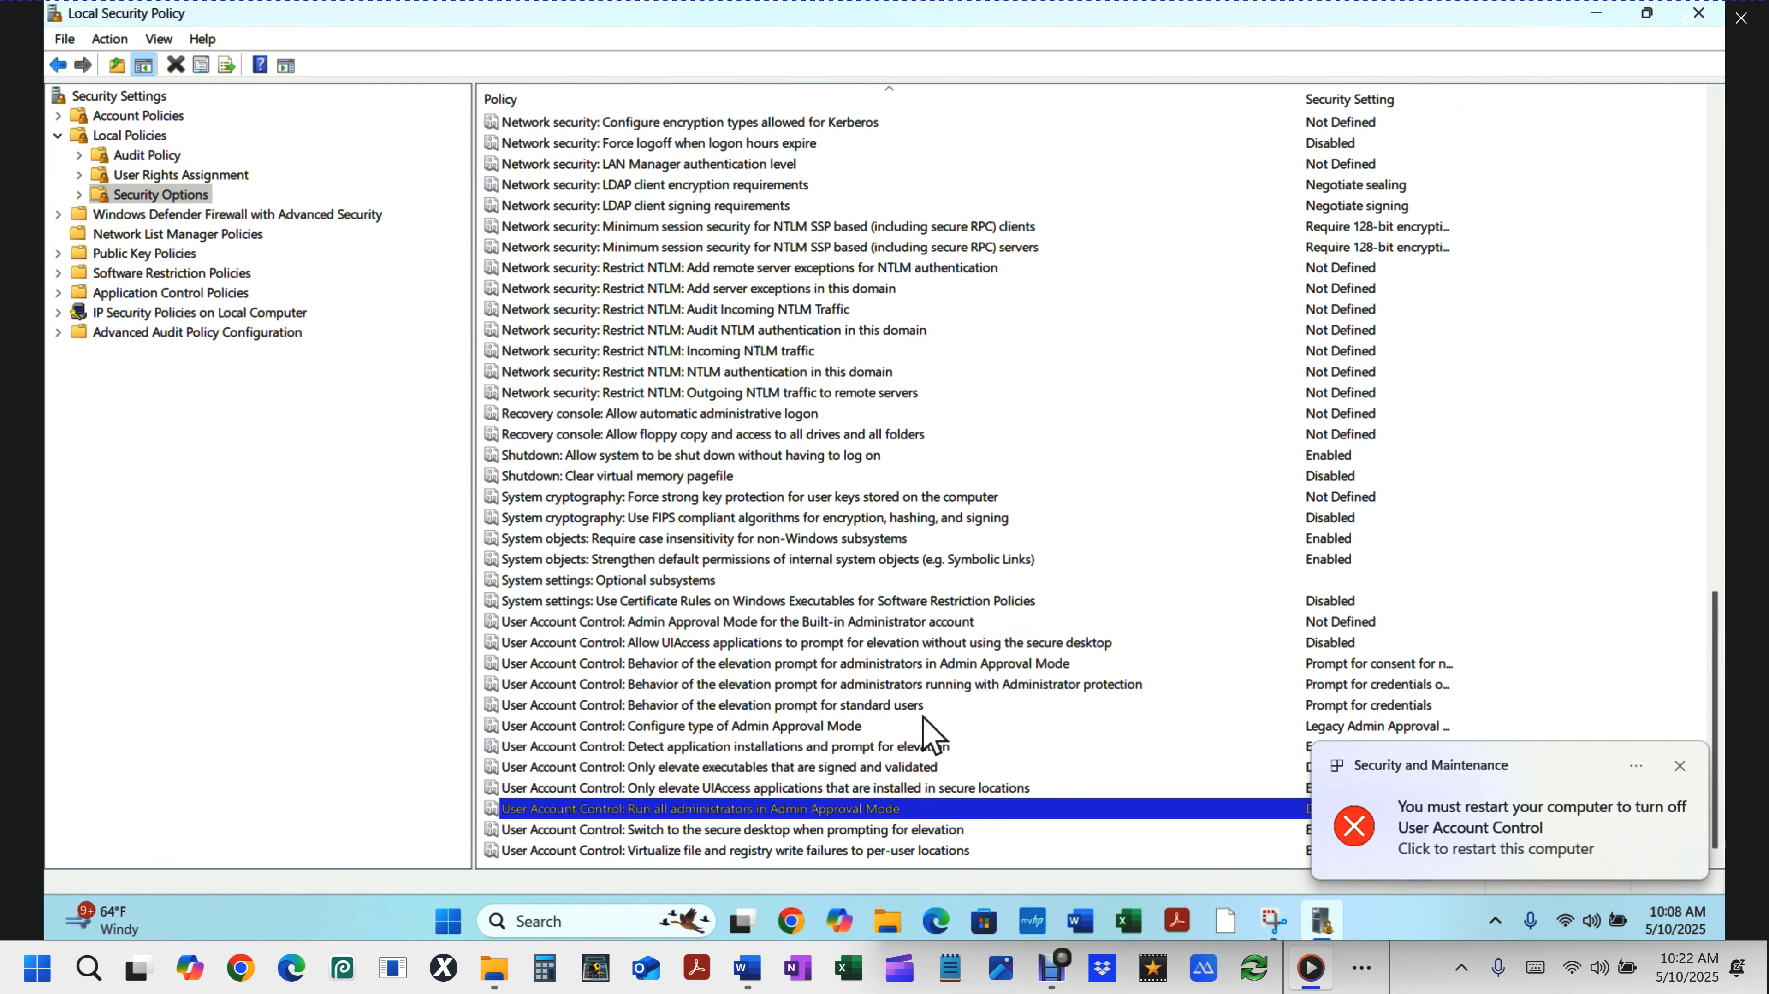
{"action": "left_click", "coordinate": [1684, 768]}
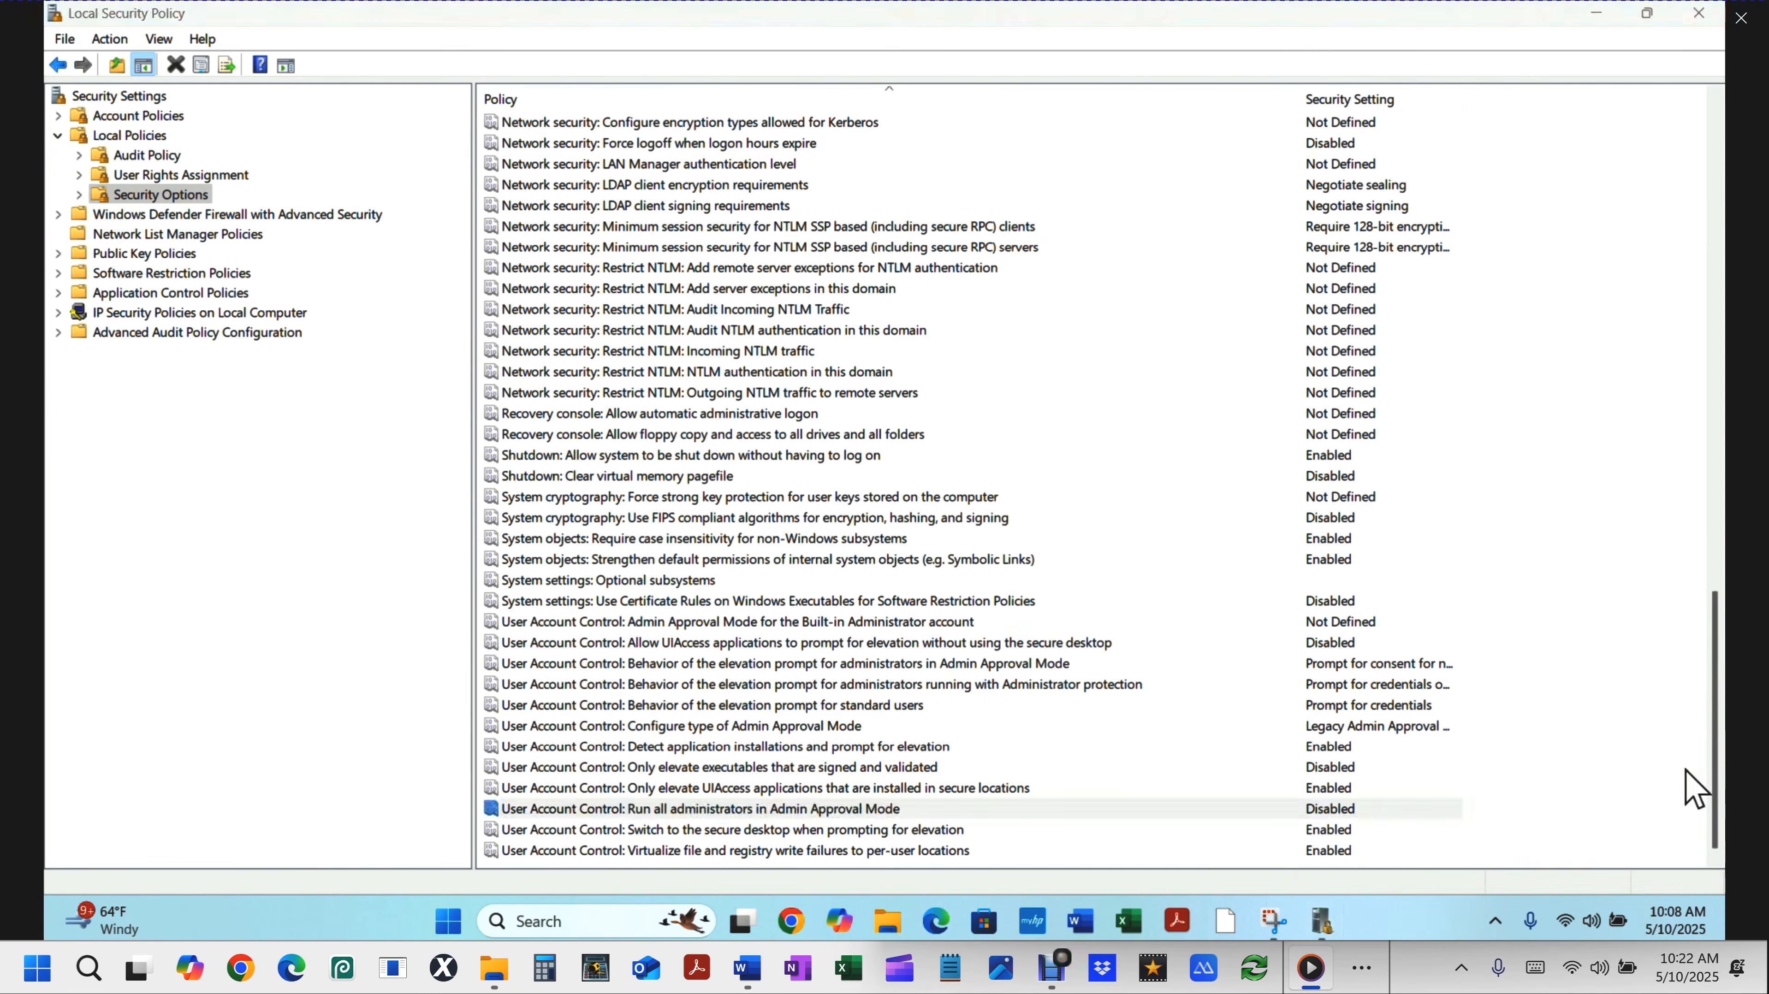
Close Local Security Policy, test the shared network folder by opening its desktop shortcut, and close the folder window.
{"action": "left_click", "coordinate": [1698, 14]}
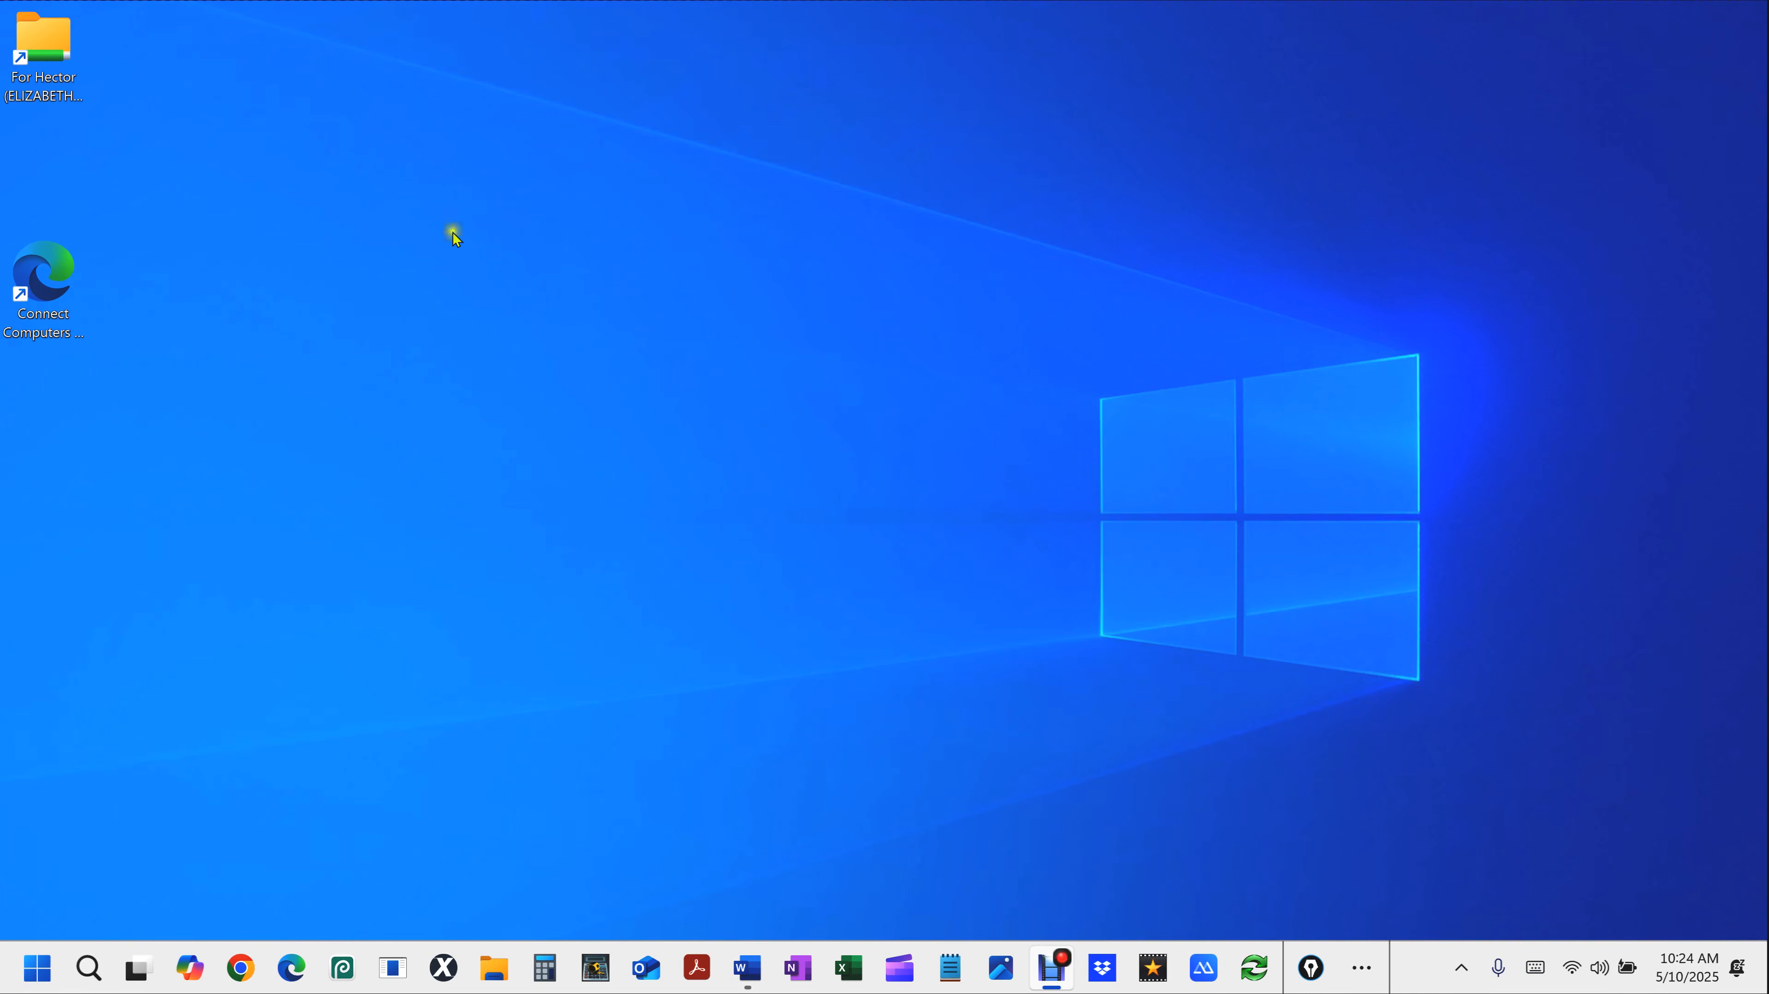
{"action": "double_click", "coordinate": [46, 42]}
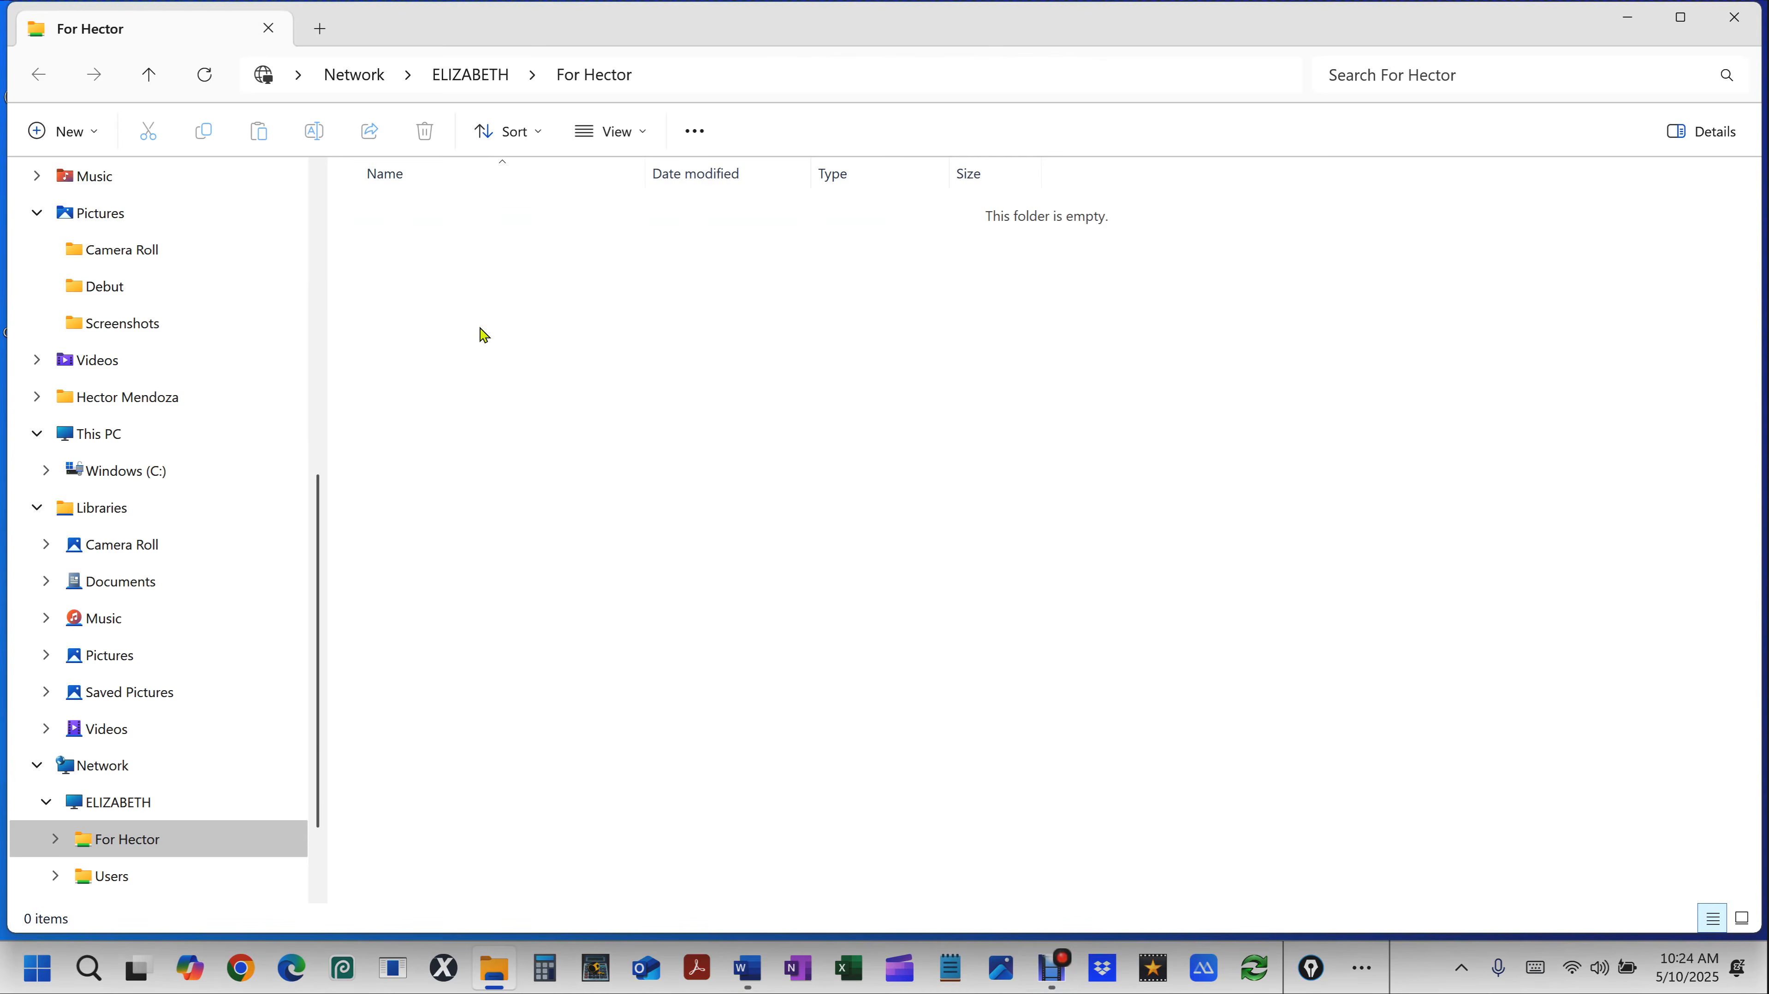
{"action": "left_click", "coordinate": [1737, 19]}
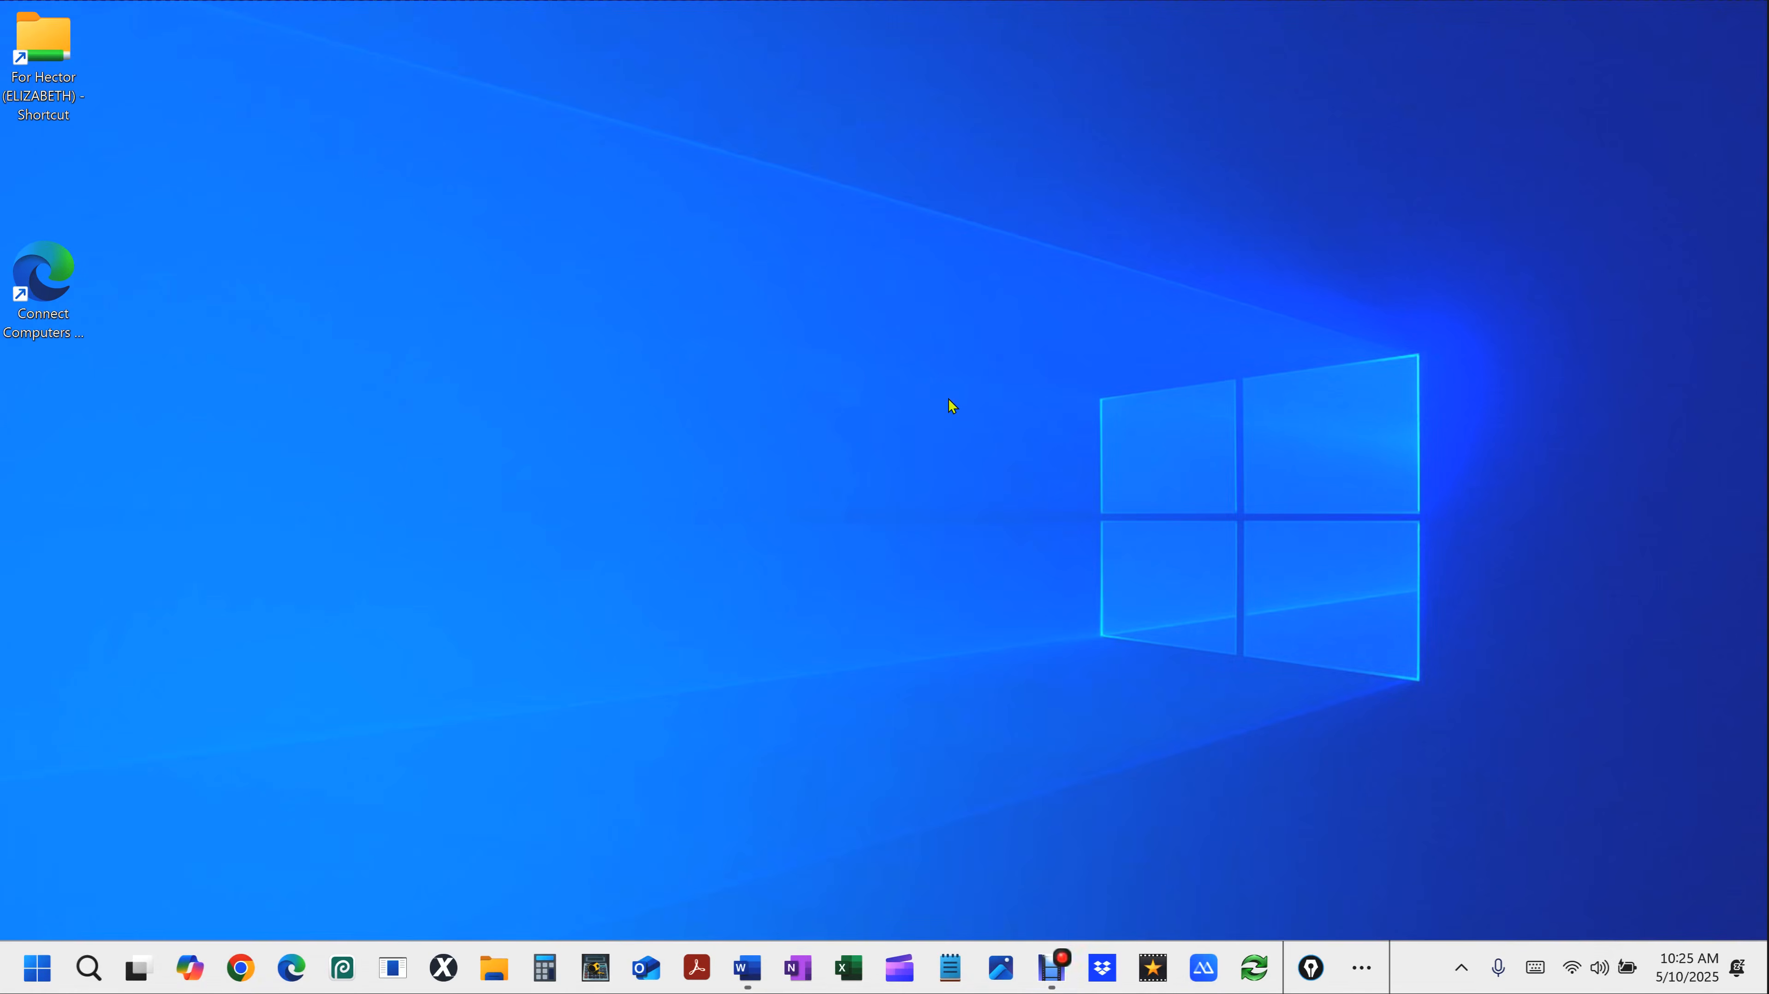
Delete You can't access this shared folder.png from Insurance Folder in File Explorer, and close the window.
{"action": "key", "text": "super+e"}
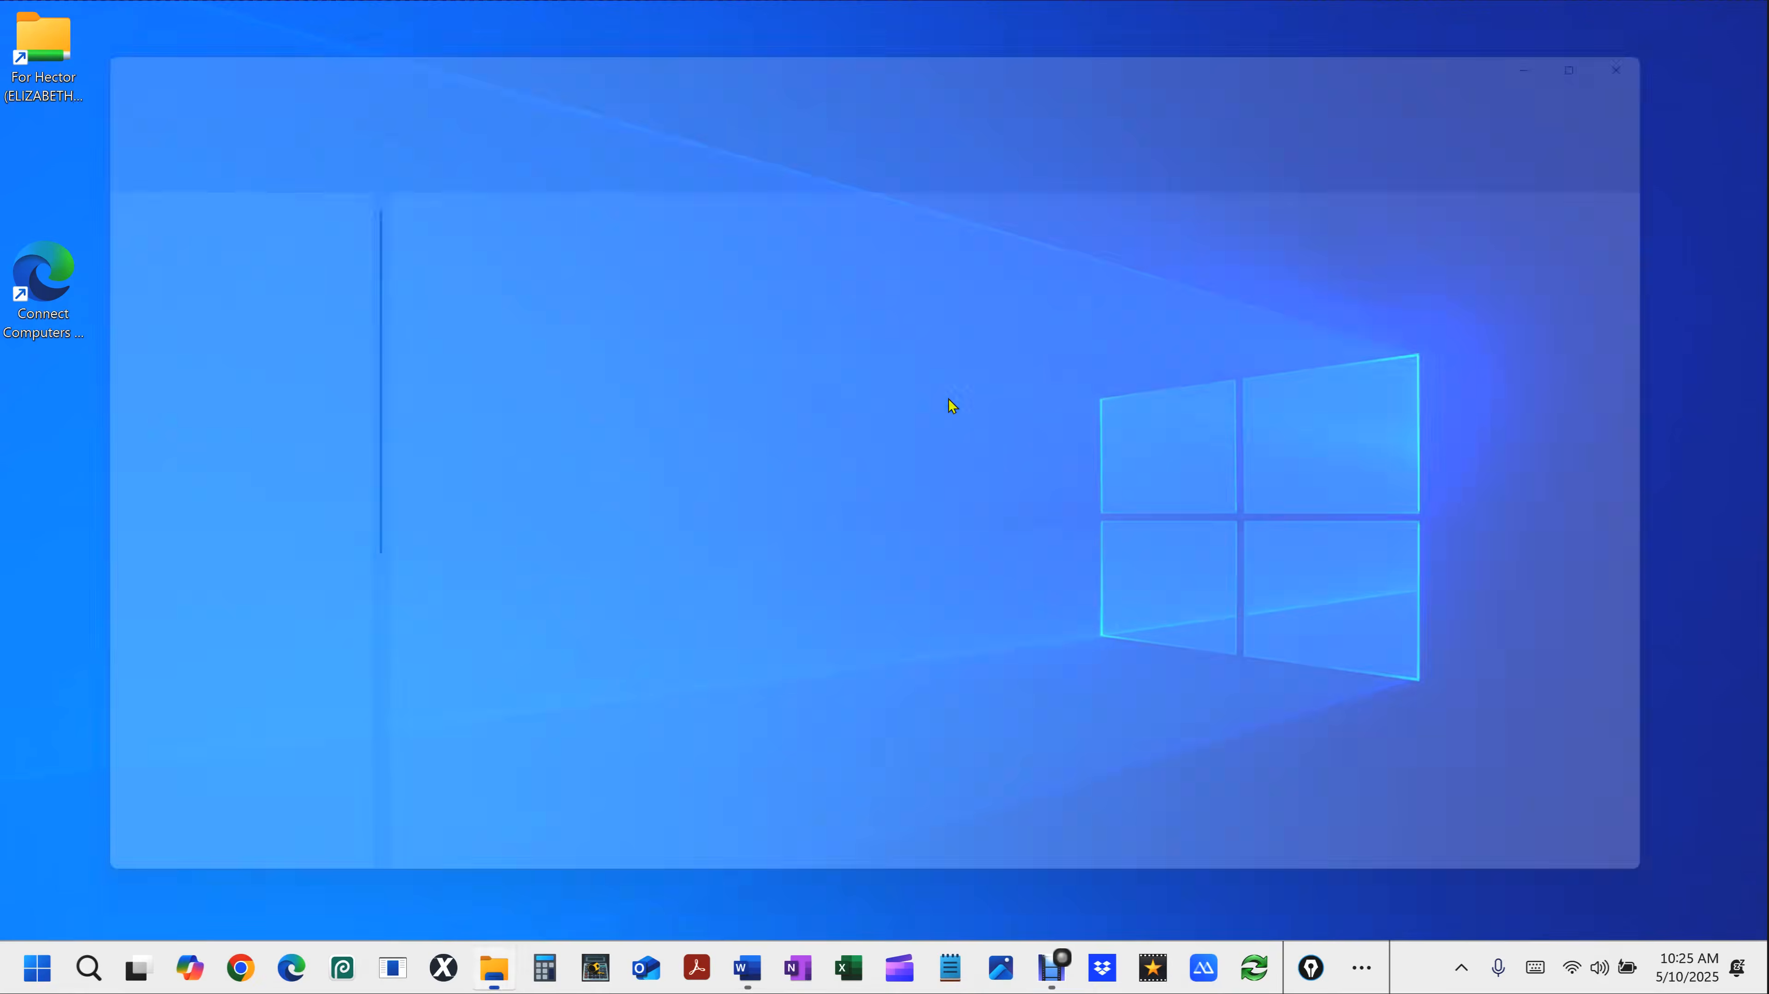
{"action": "double_click", "coordinate": [1120, 252]}
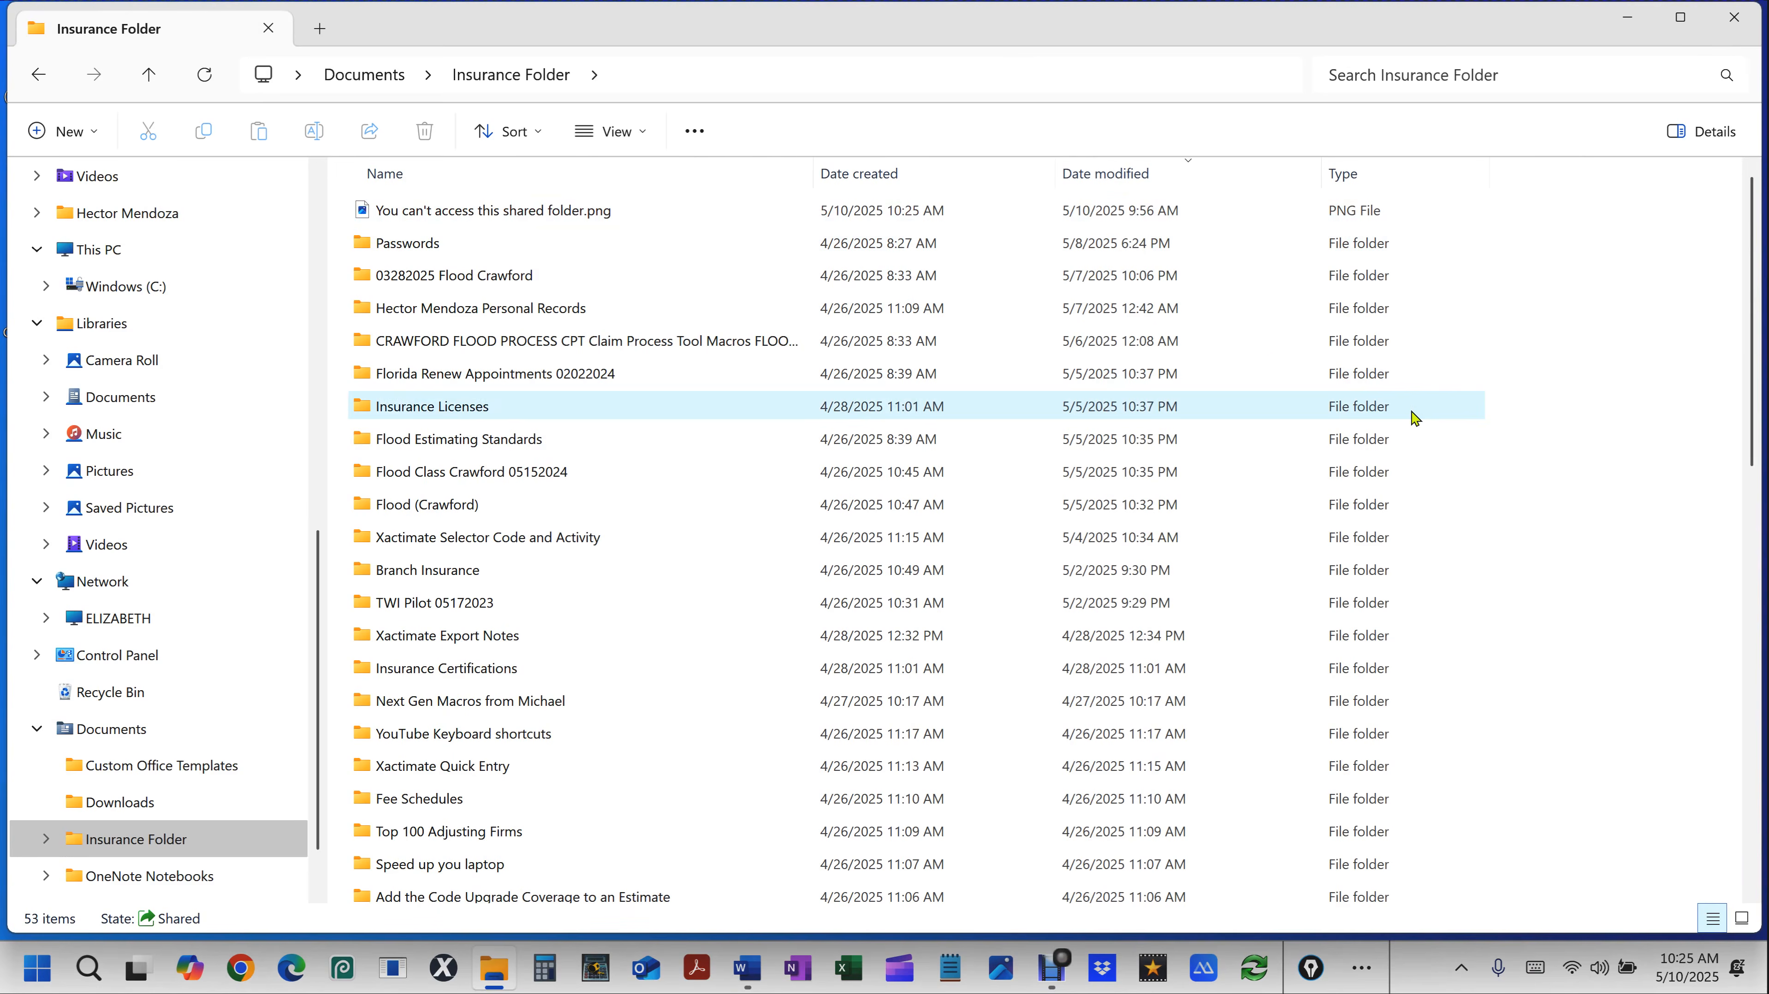
{"action": "left_click", "coordinate": [369, 218]}
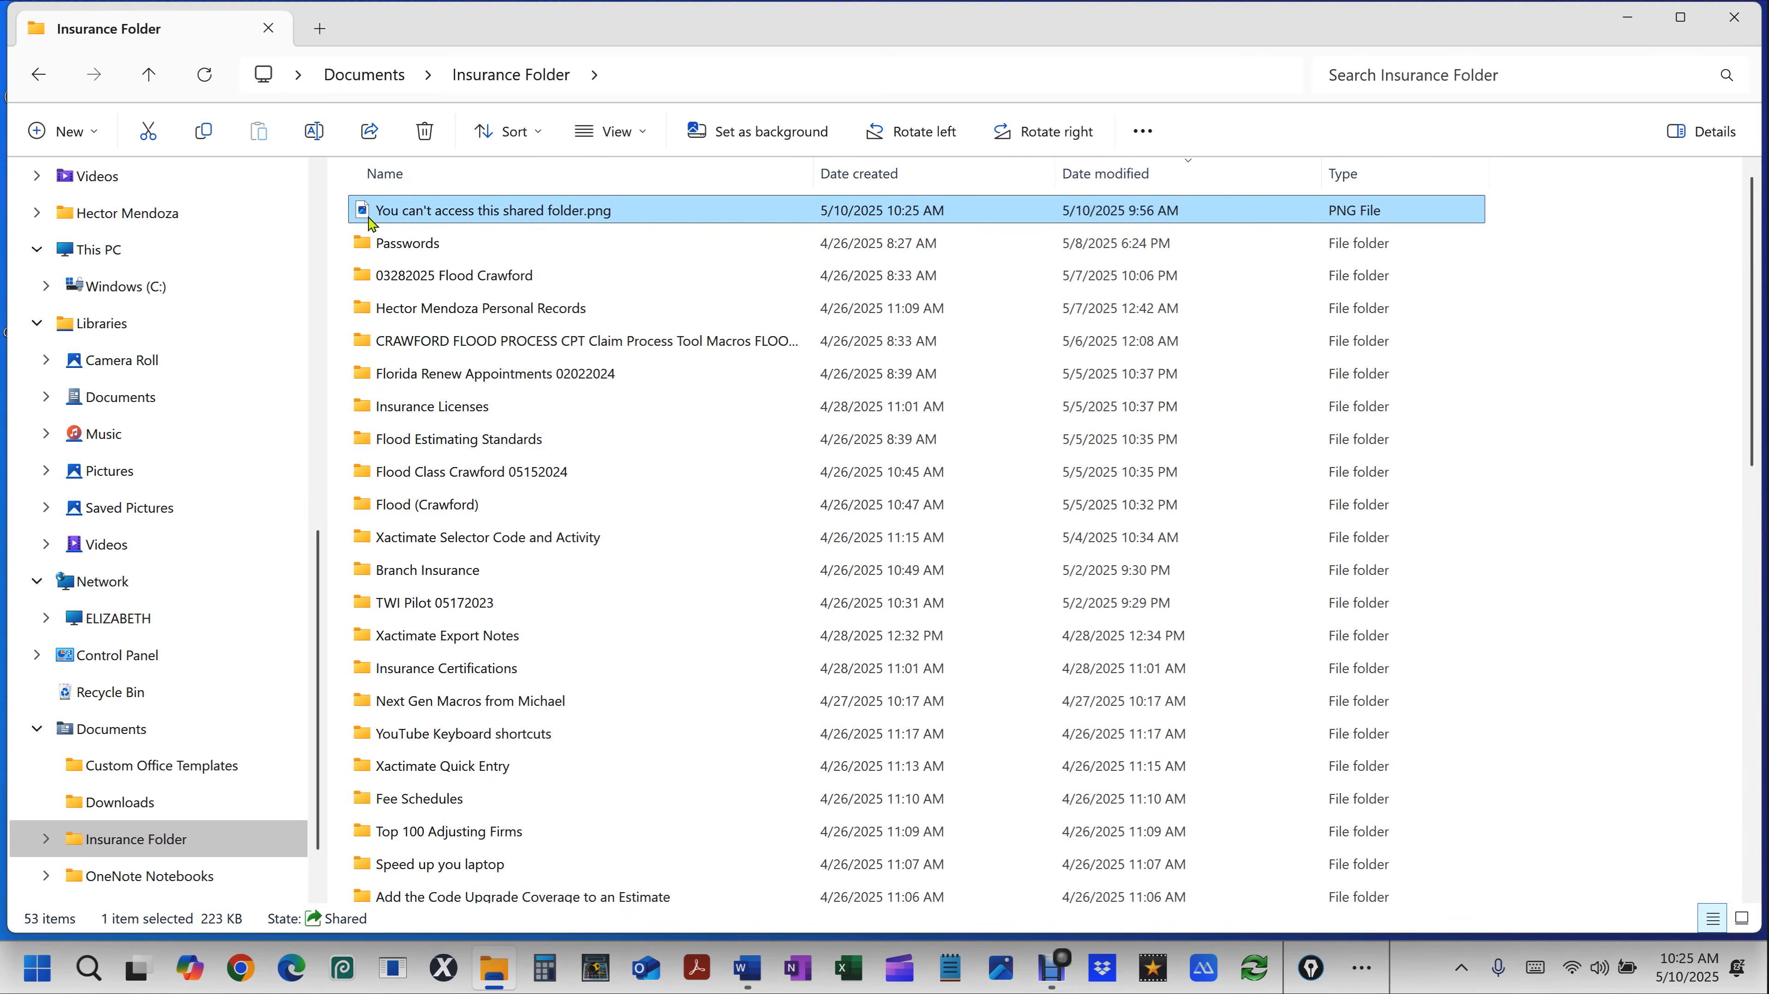
{"action": "key", "text": "Delete"}
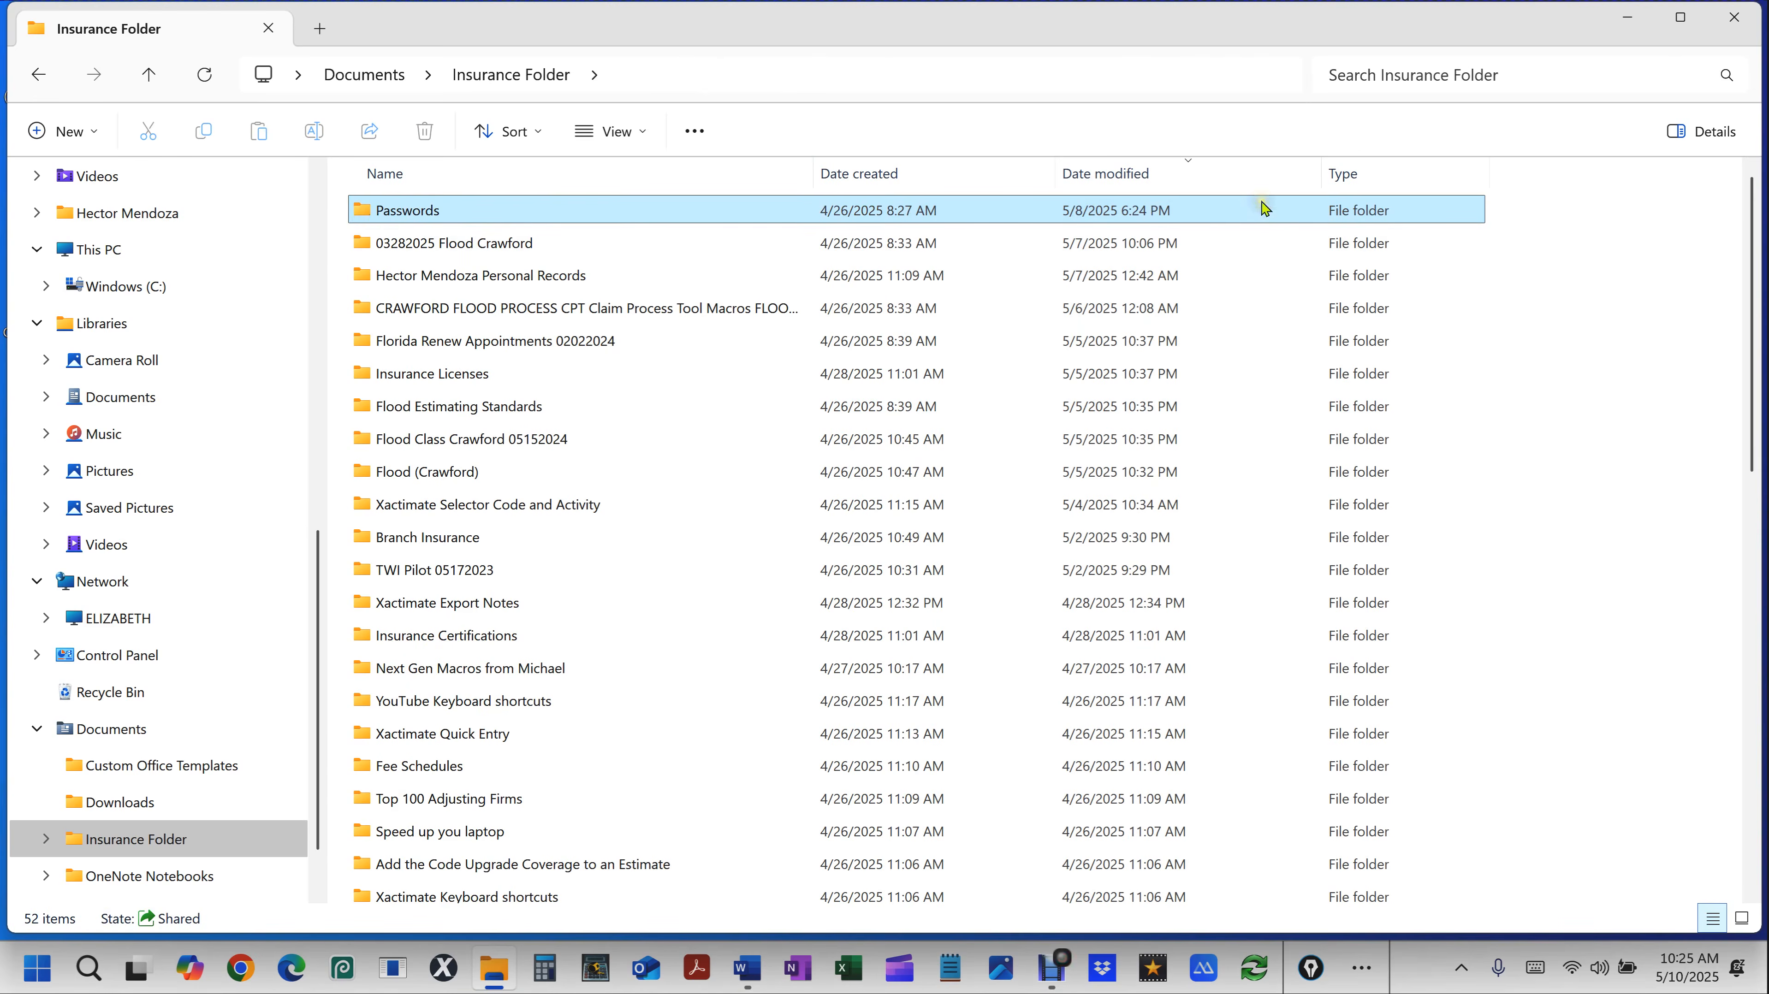
{"action": "left_click", "coordinate": [1734, 18]}
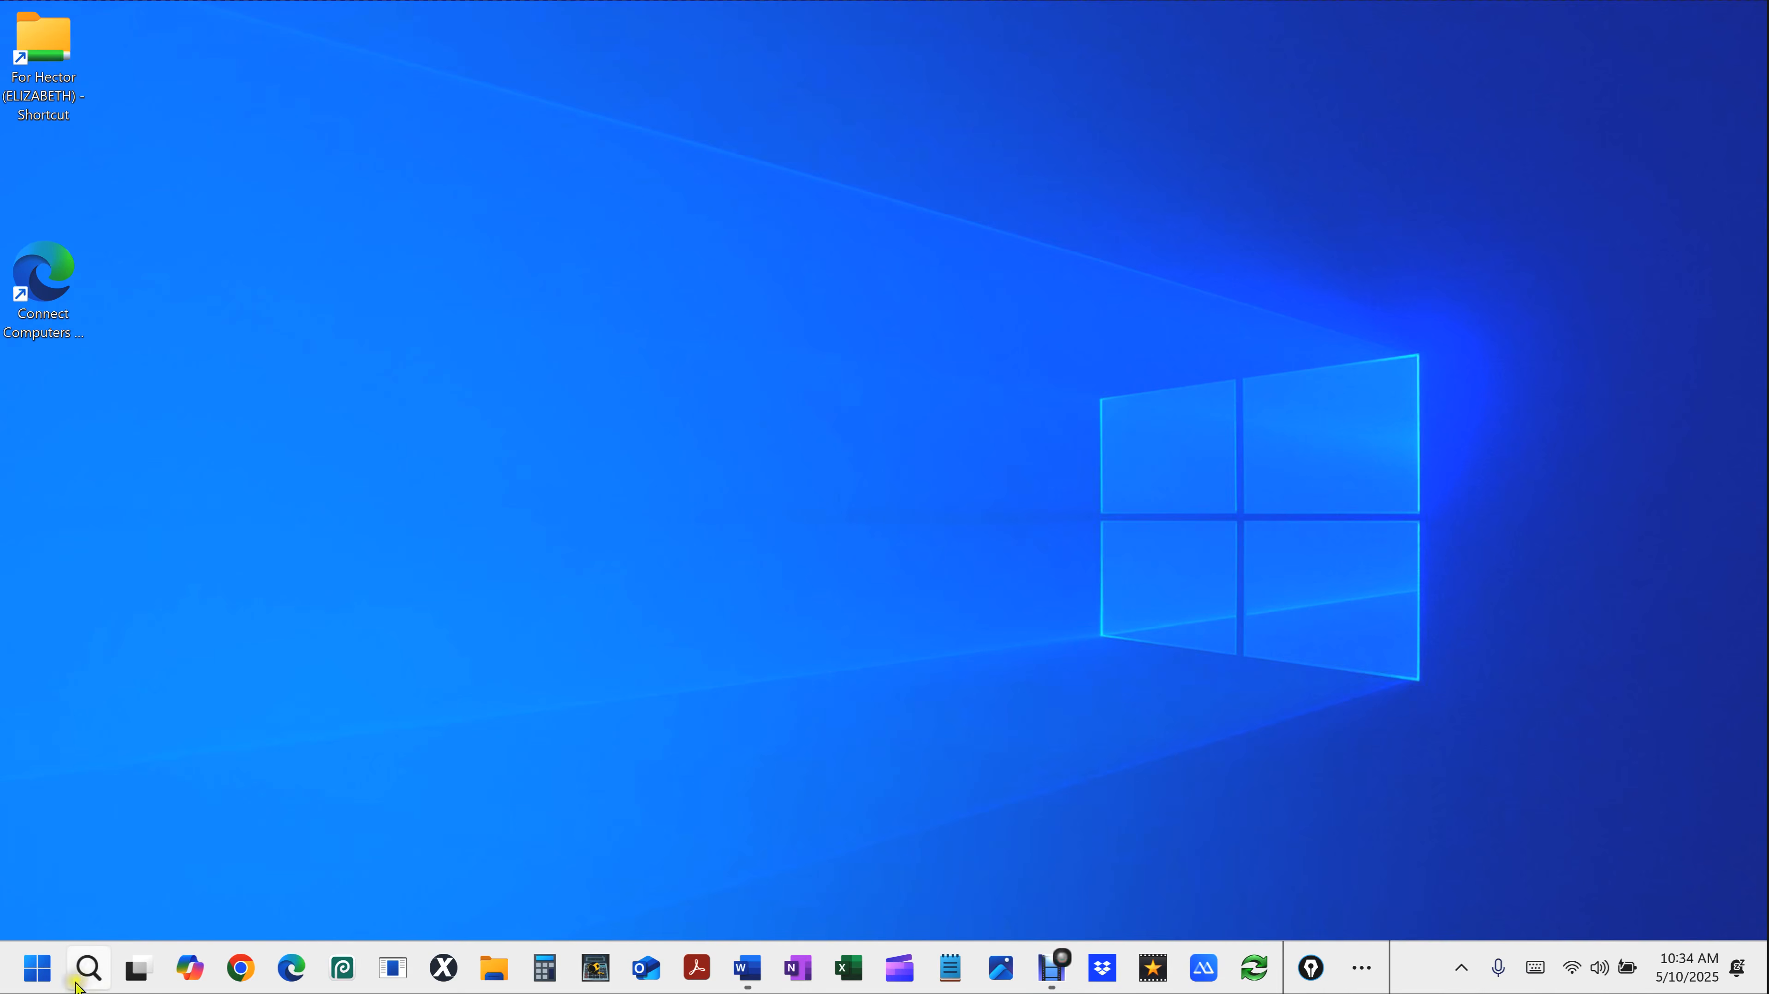
Search Windows for Local Security Policy, open it, and maximize its window.
{"action": "left_click", "coordinate": [28, 979]}
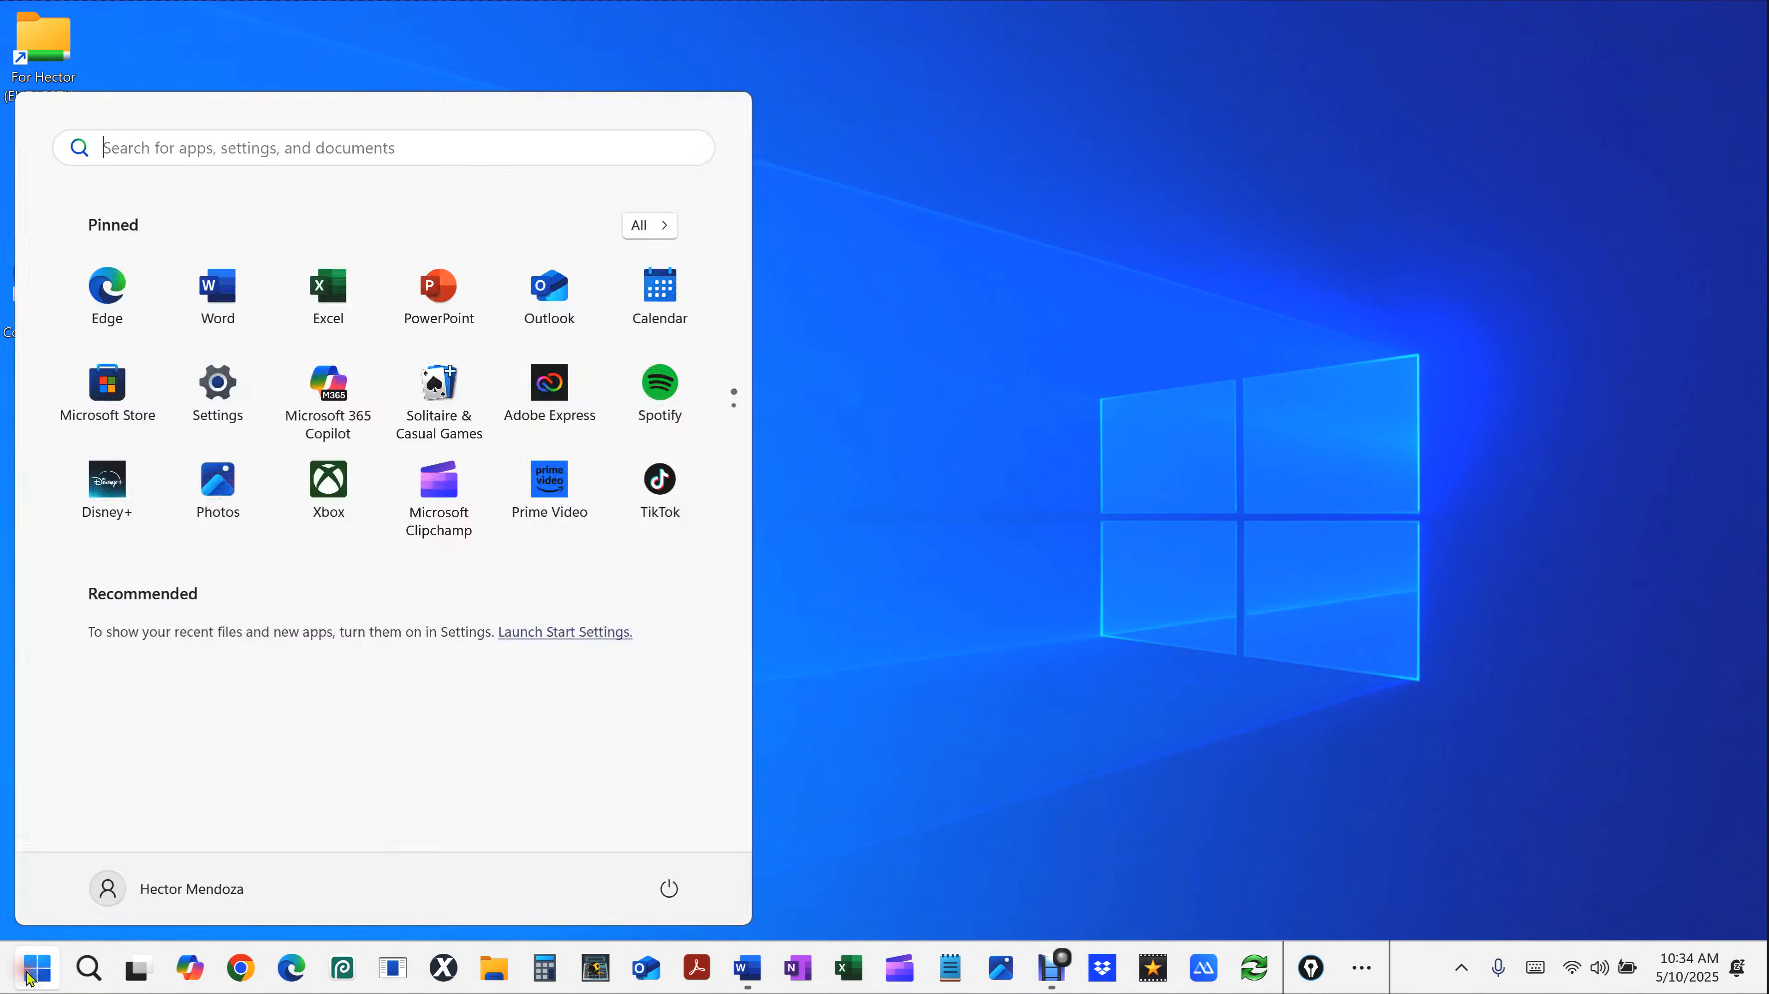
{"action": "left_click", "coordinate": [152, 154]}
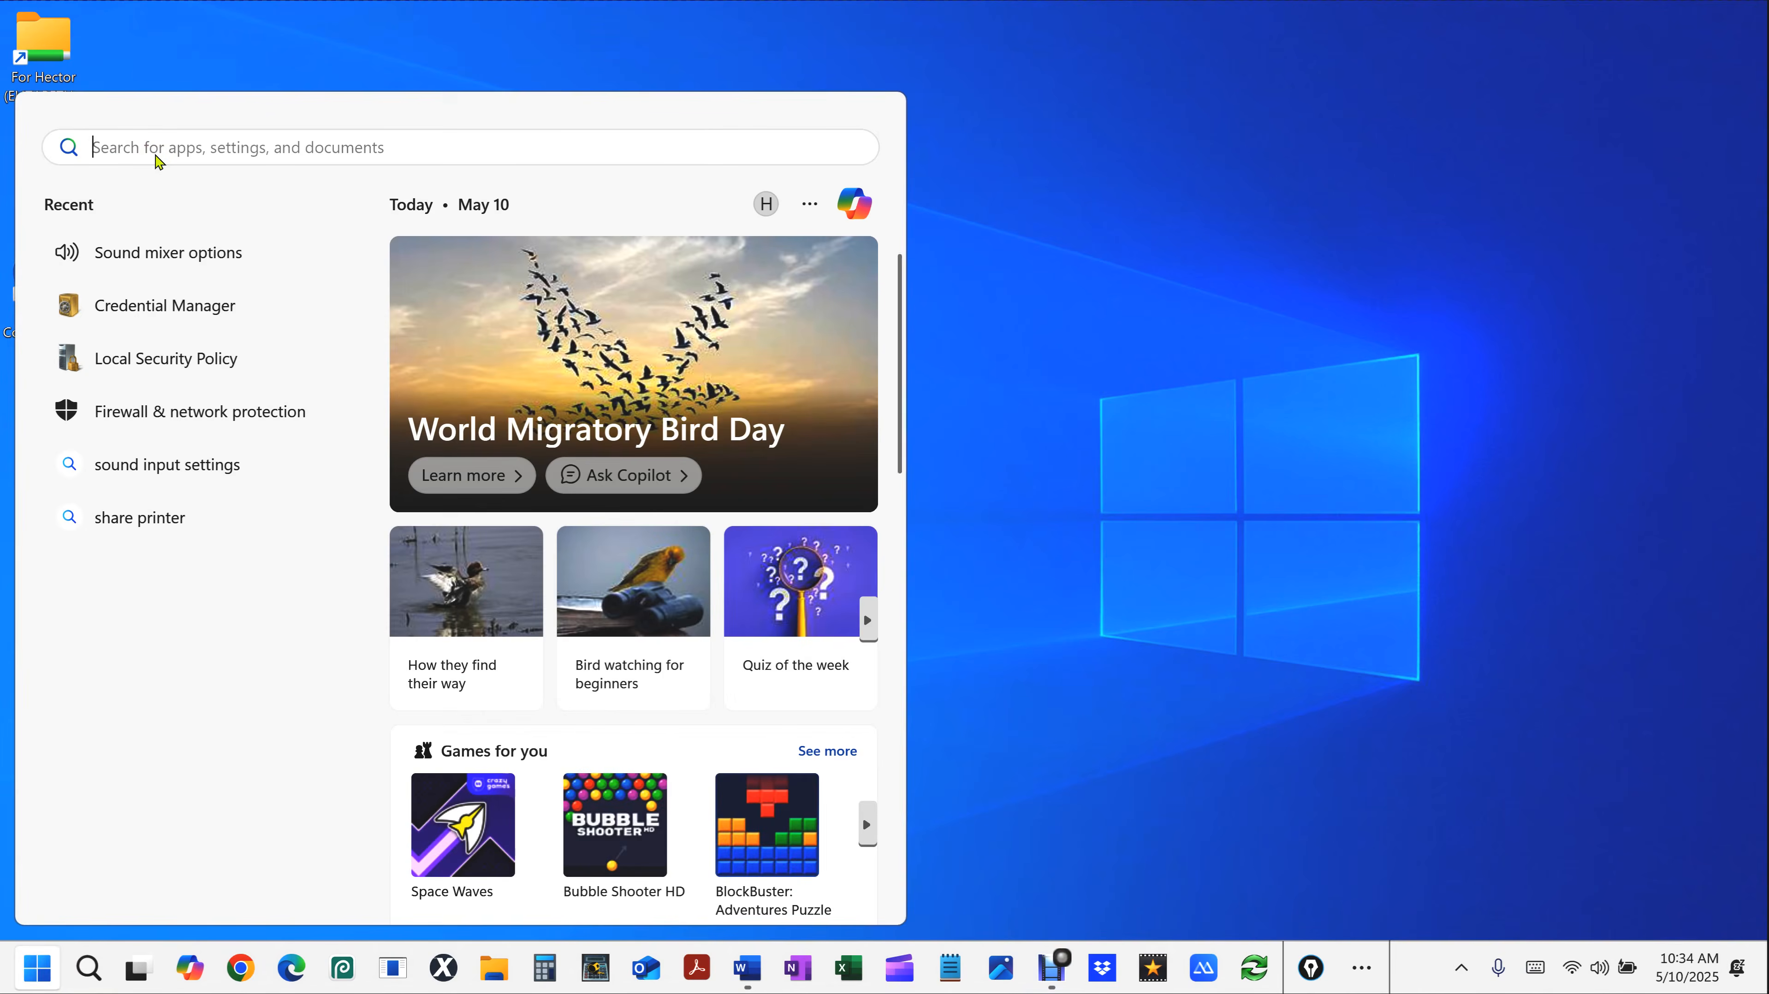
{"action": "type", "text": "local Security Policy"}
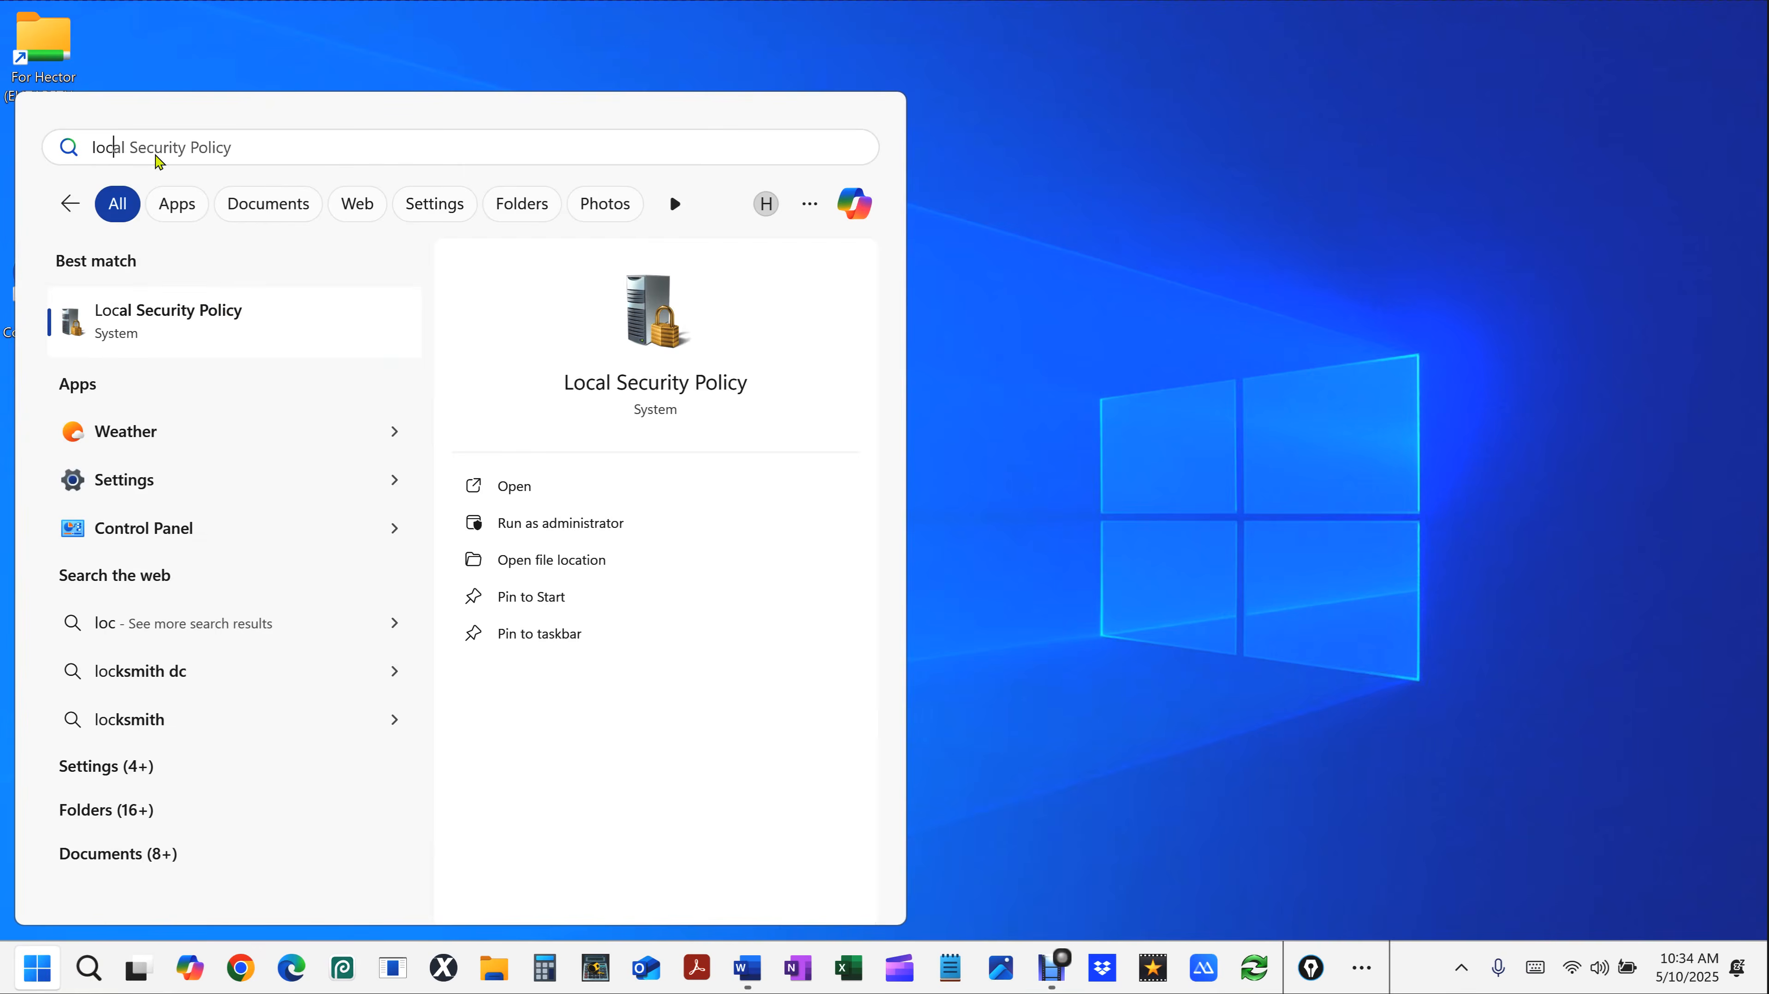
{"action": "left_click", "coordinate": [221, 317]}
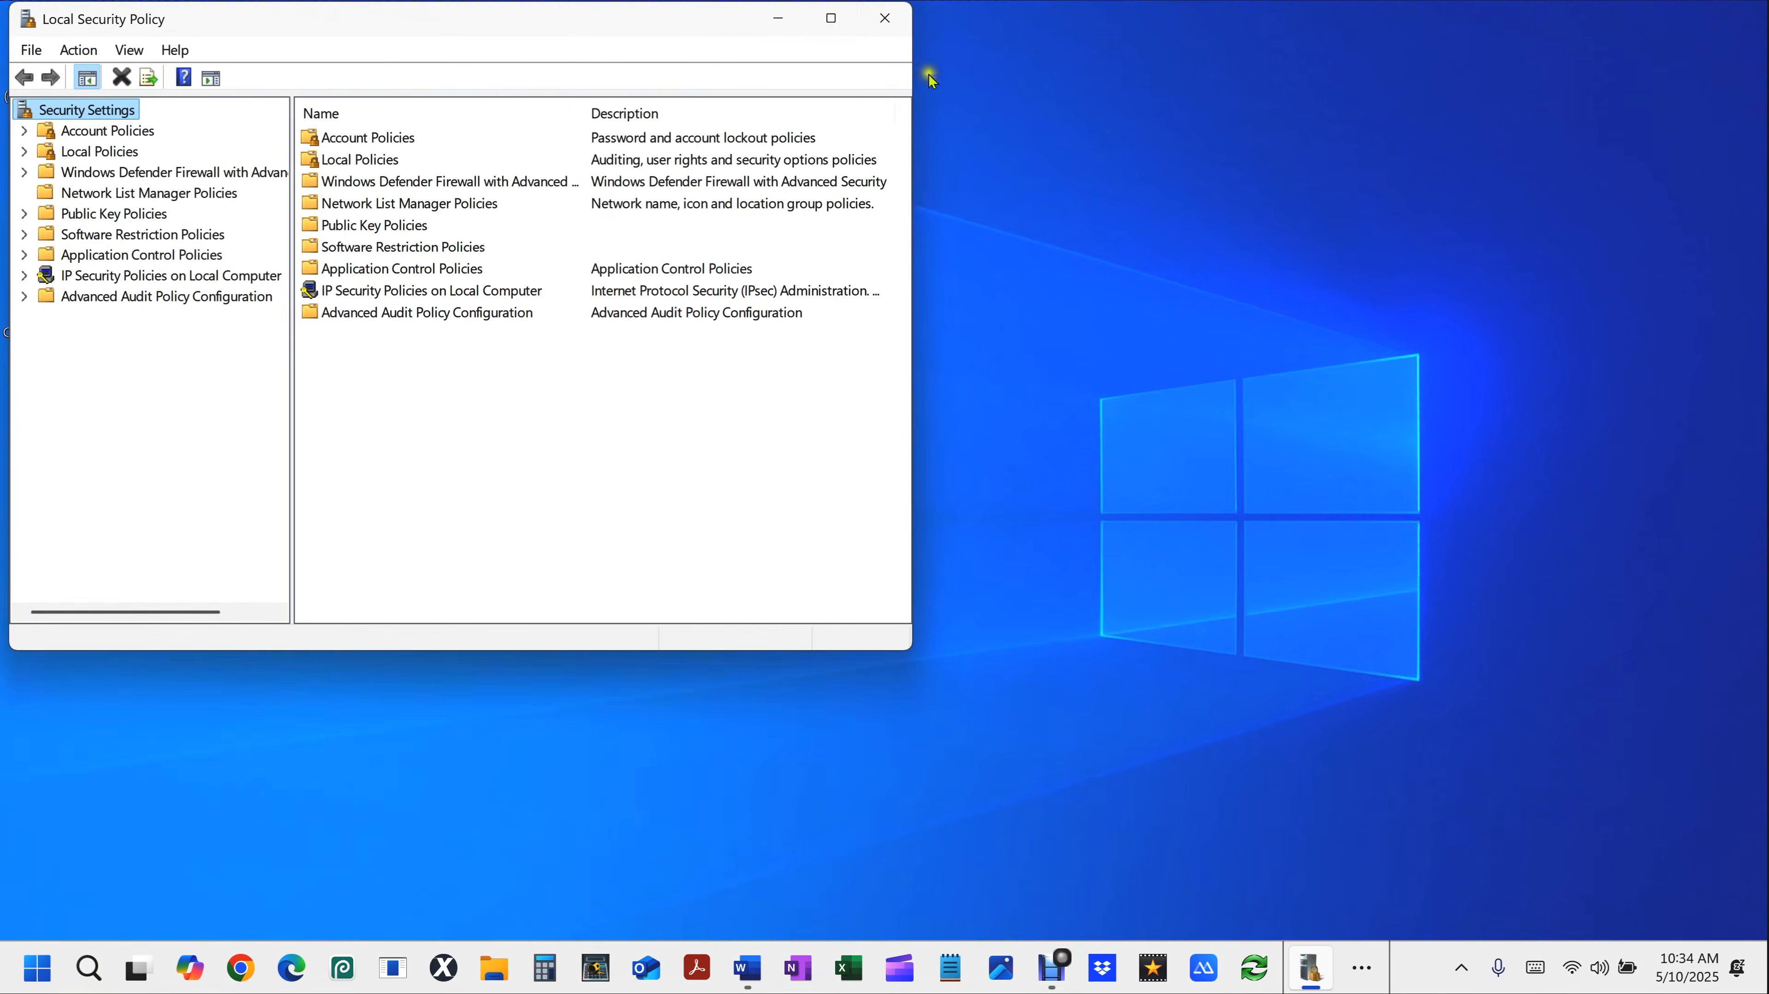
{"action": "double_click", "coordinate": [828, 14]}
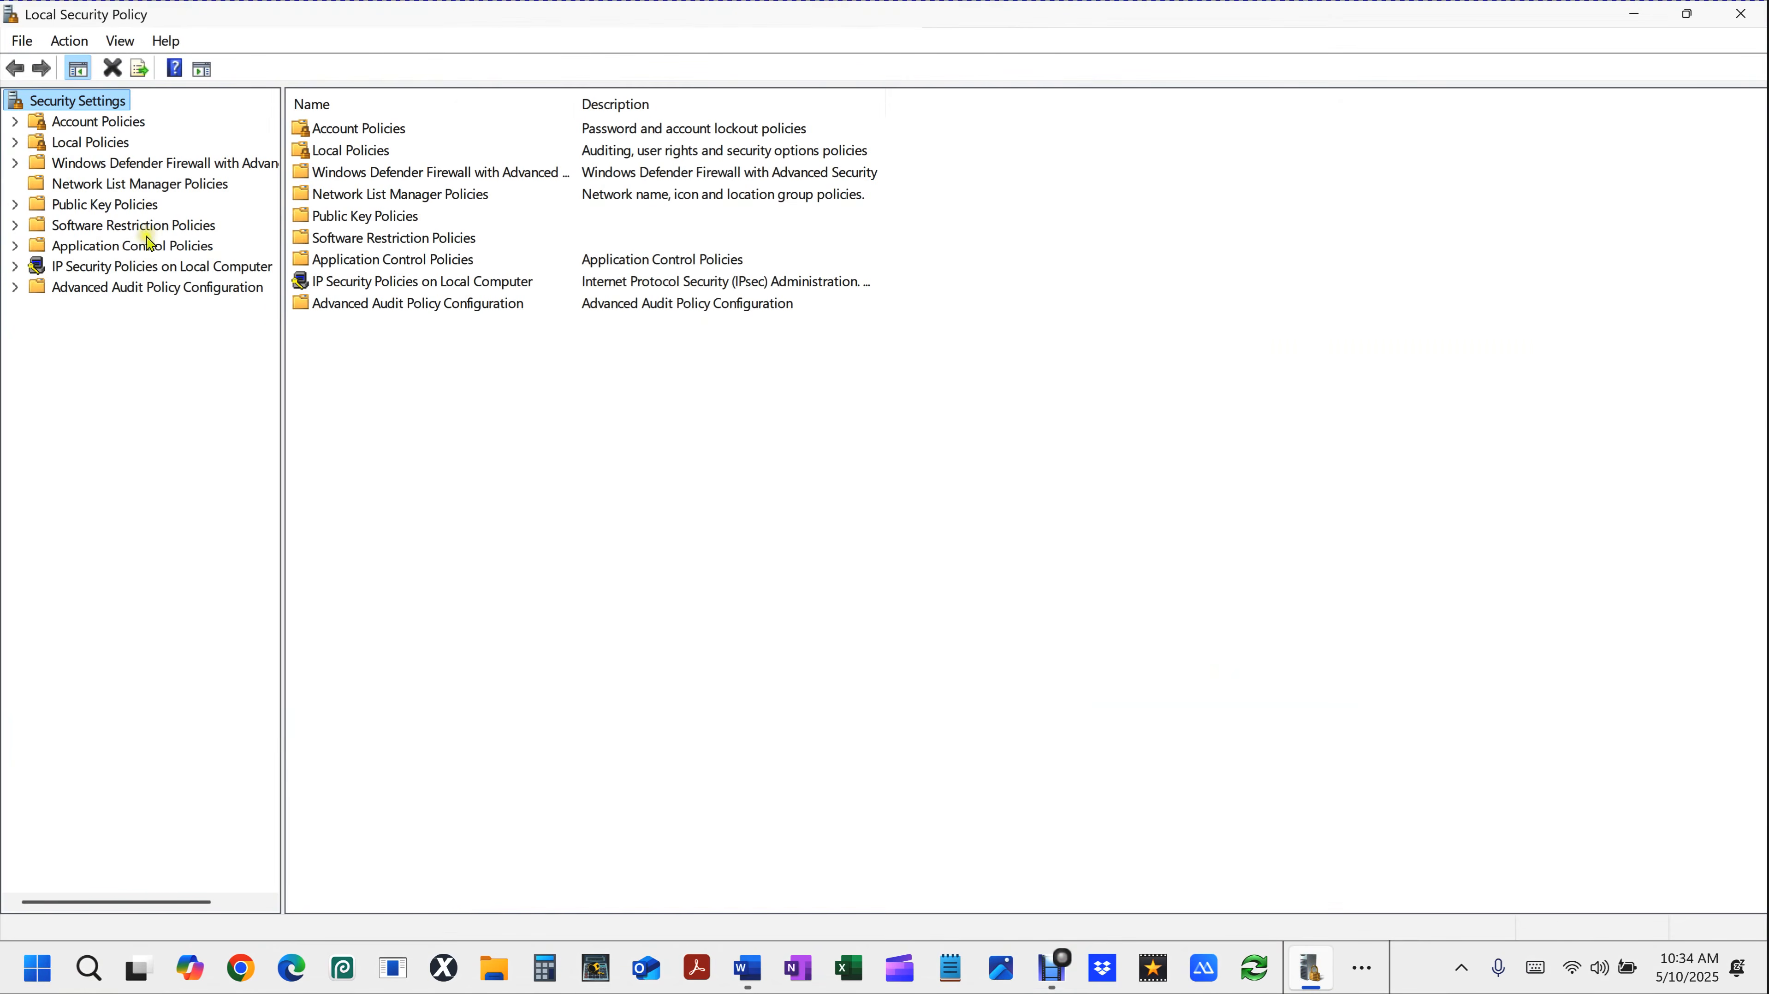
Display the Network access policies in Security Options under Local Policies, with the tree pane and Policy column wide enough for full names.
{"action": "left_click", "coordinate": [96, 158]}
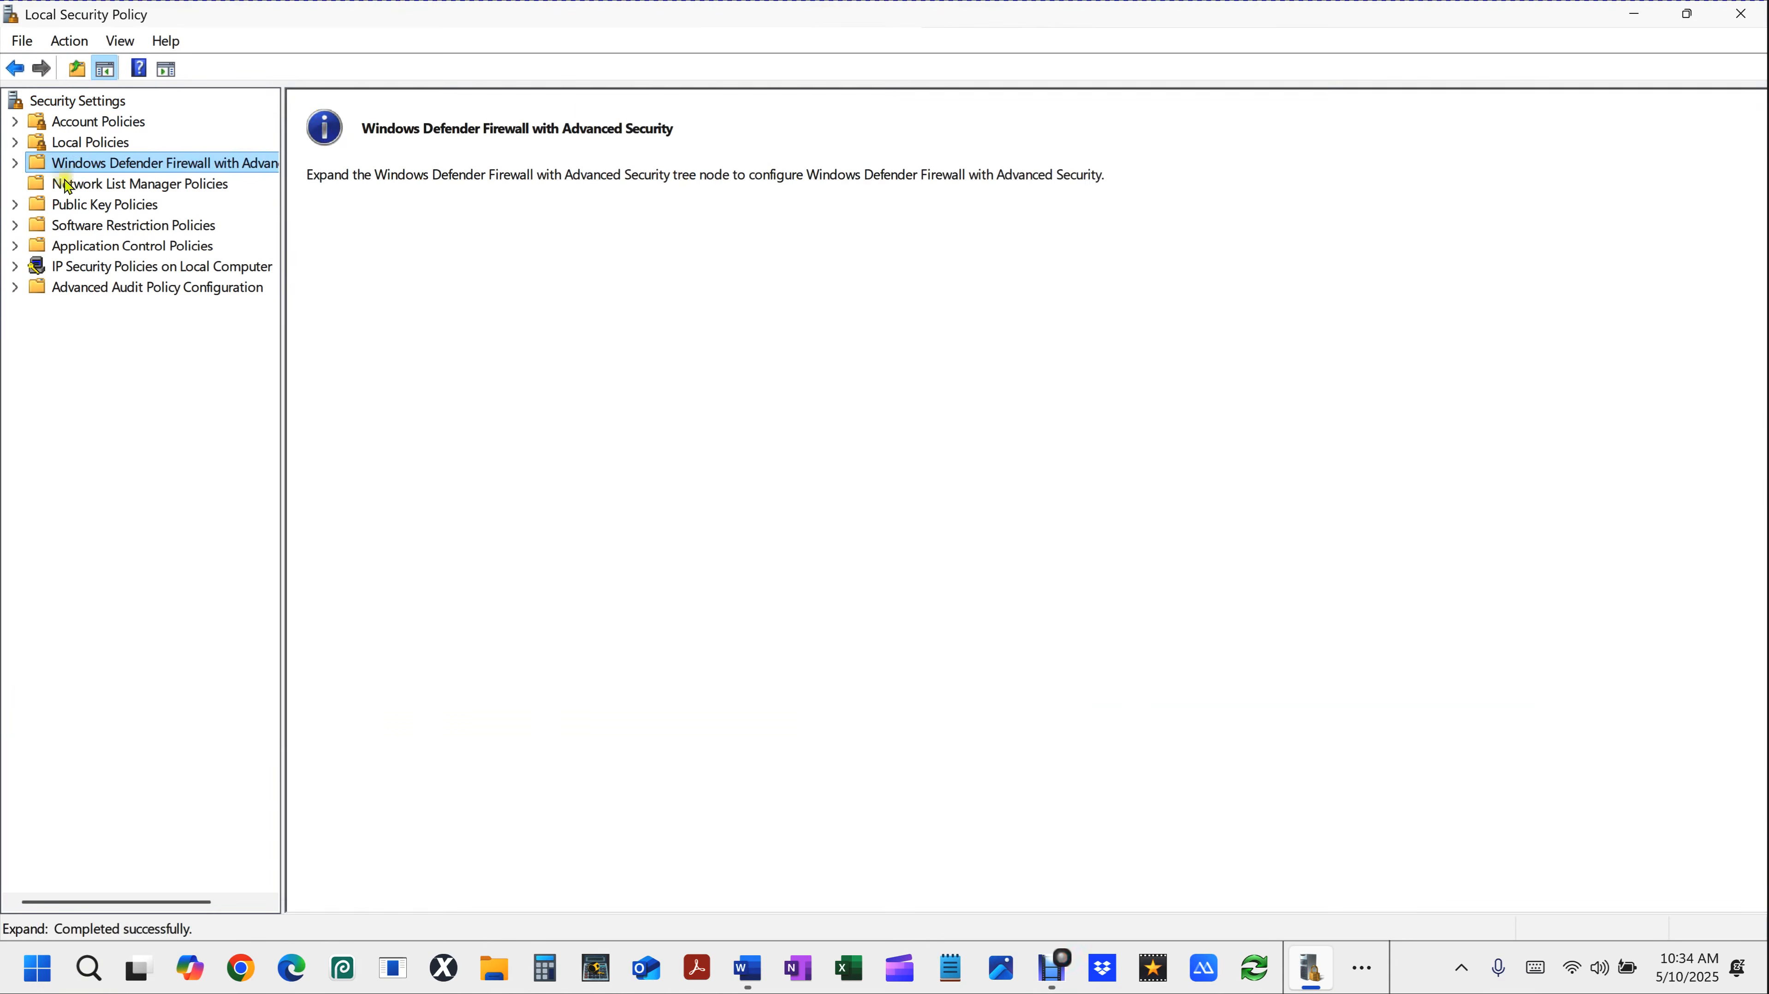
{"action": "left_click", "coordinate": [82, 143]}
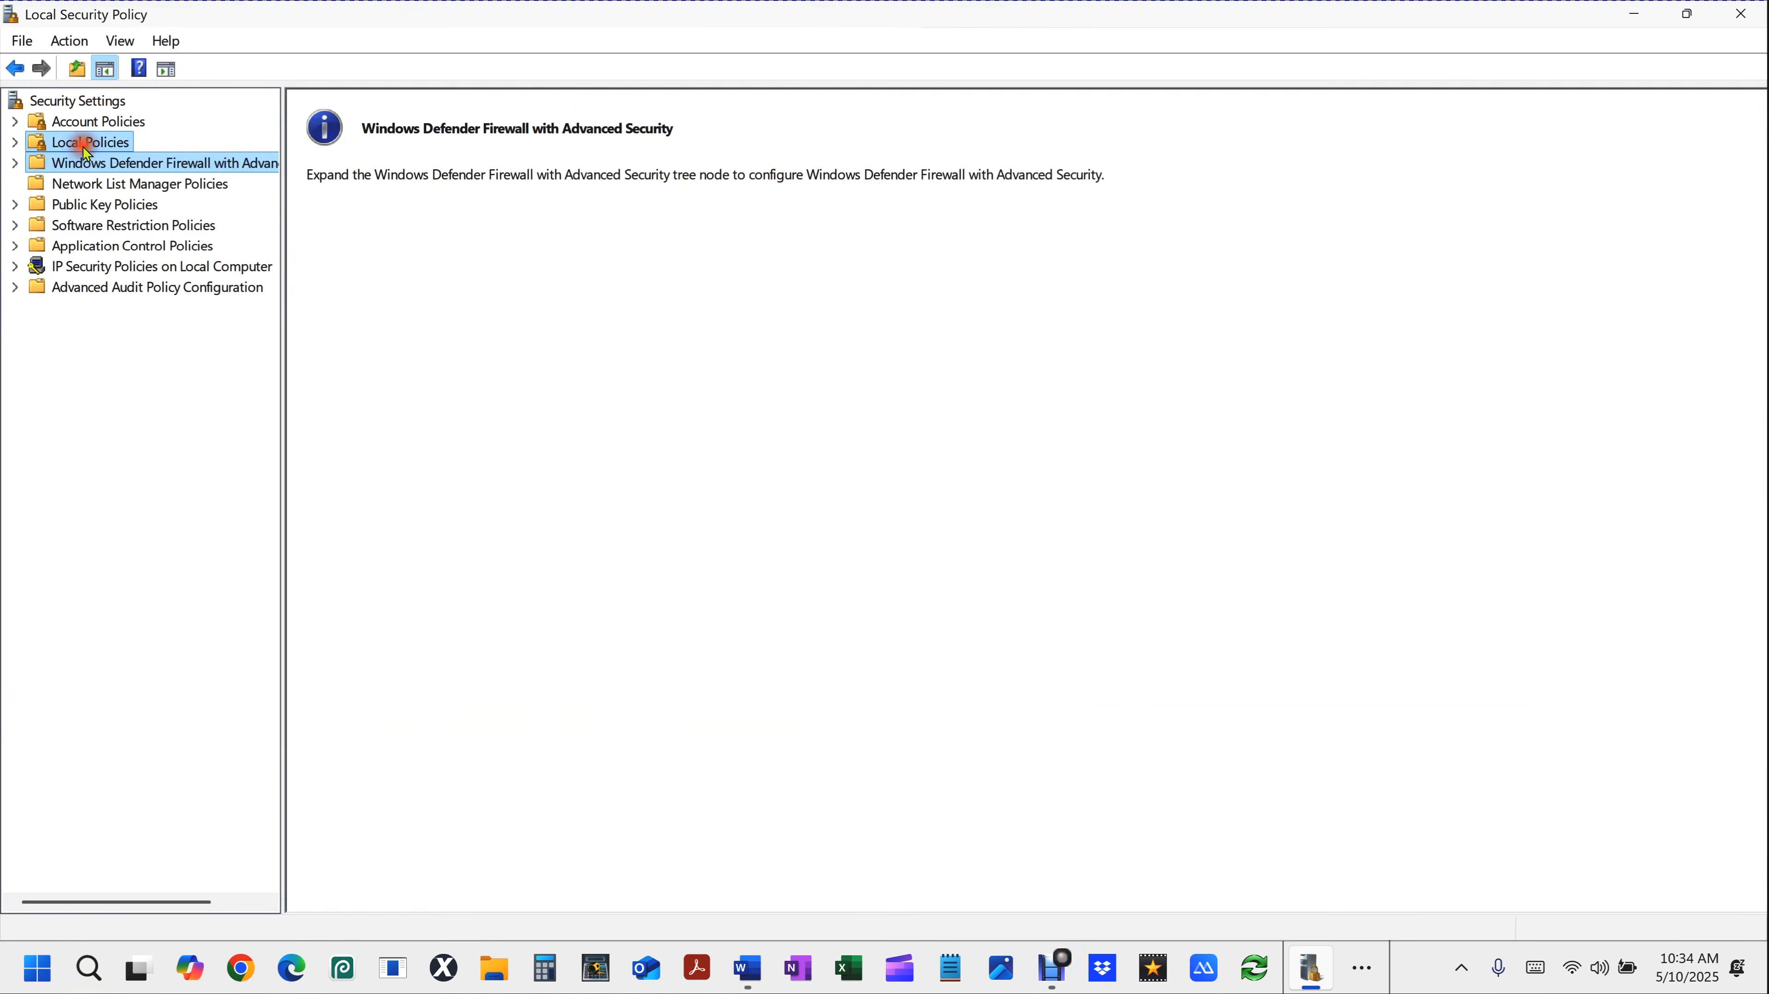
{"action": "left_click", "coordinate": [14, 142]}
{"action": "left_click", "coordinate": [130, 205]}
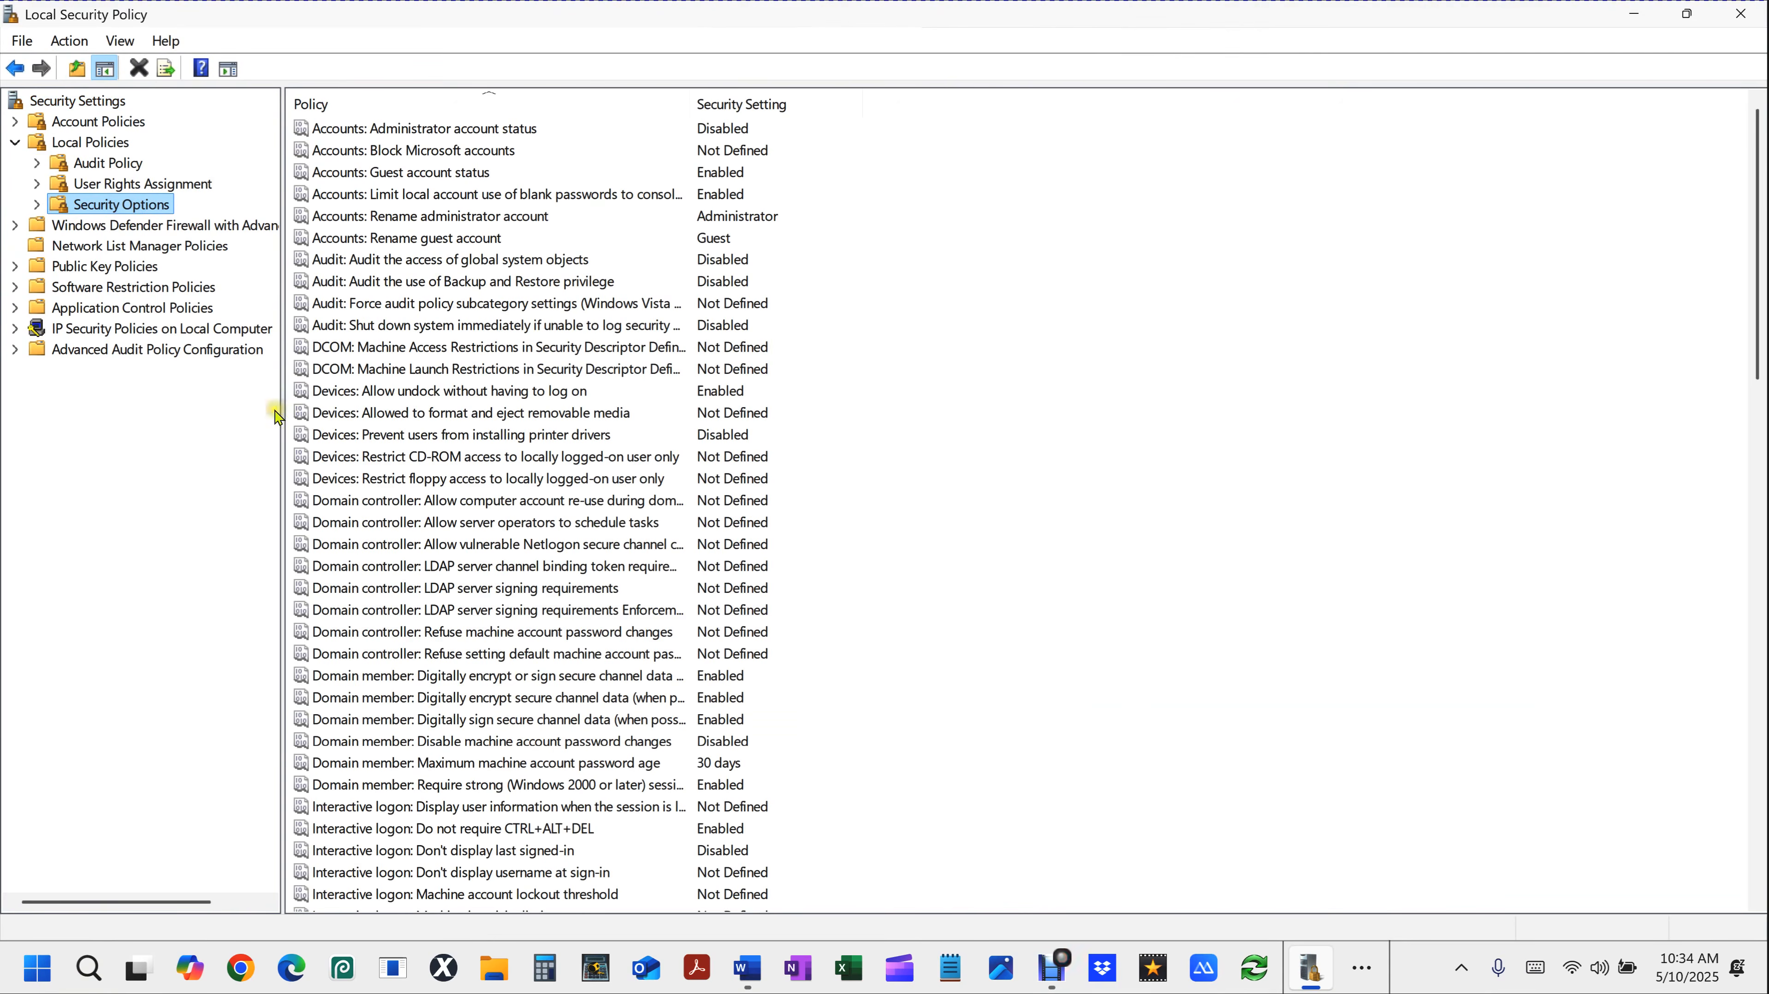
{"action": "left_click_drag", "start_coordinate": [284, 414], "coordinate": [427, 415]}
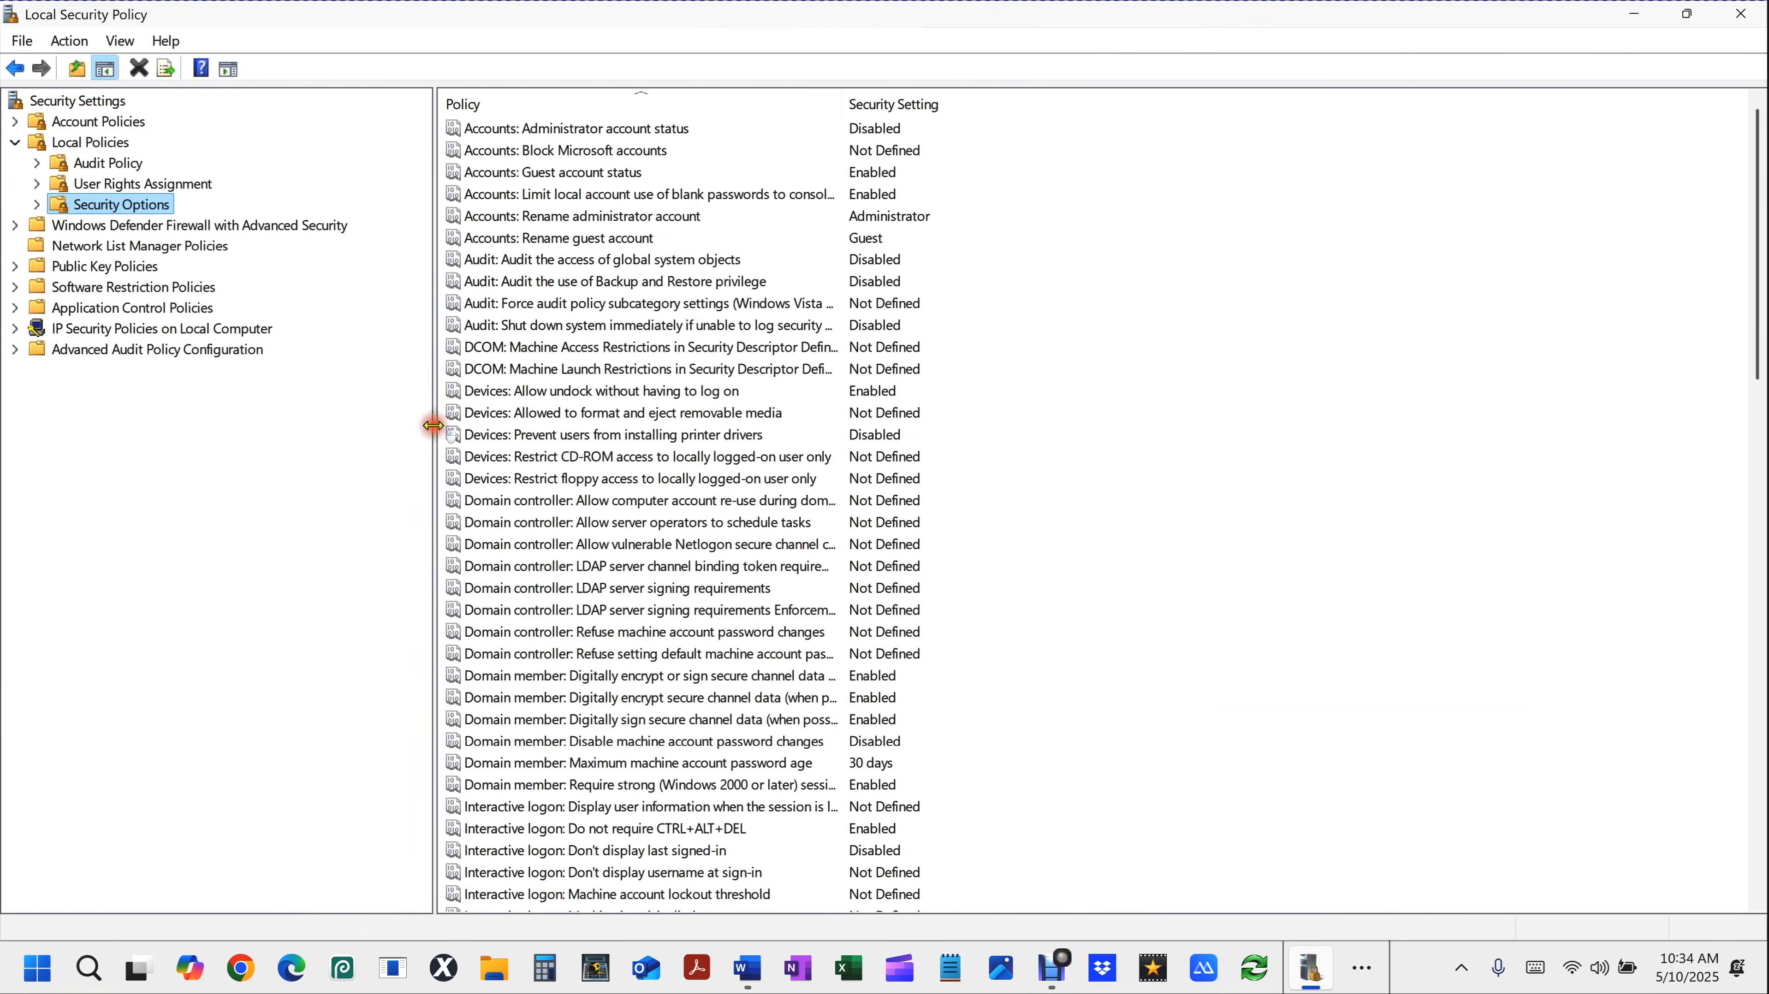
{"action": "scroll", "coordinate": [1240, 501], "scroll_direction": "down", "scroll_amount": 6}
{"action": "scroll", "coordinate": [1240, 501], "scroll_direction": "down", "scroll_amount": 13}
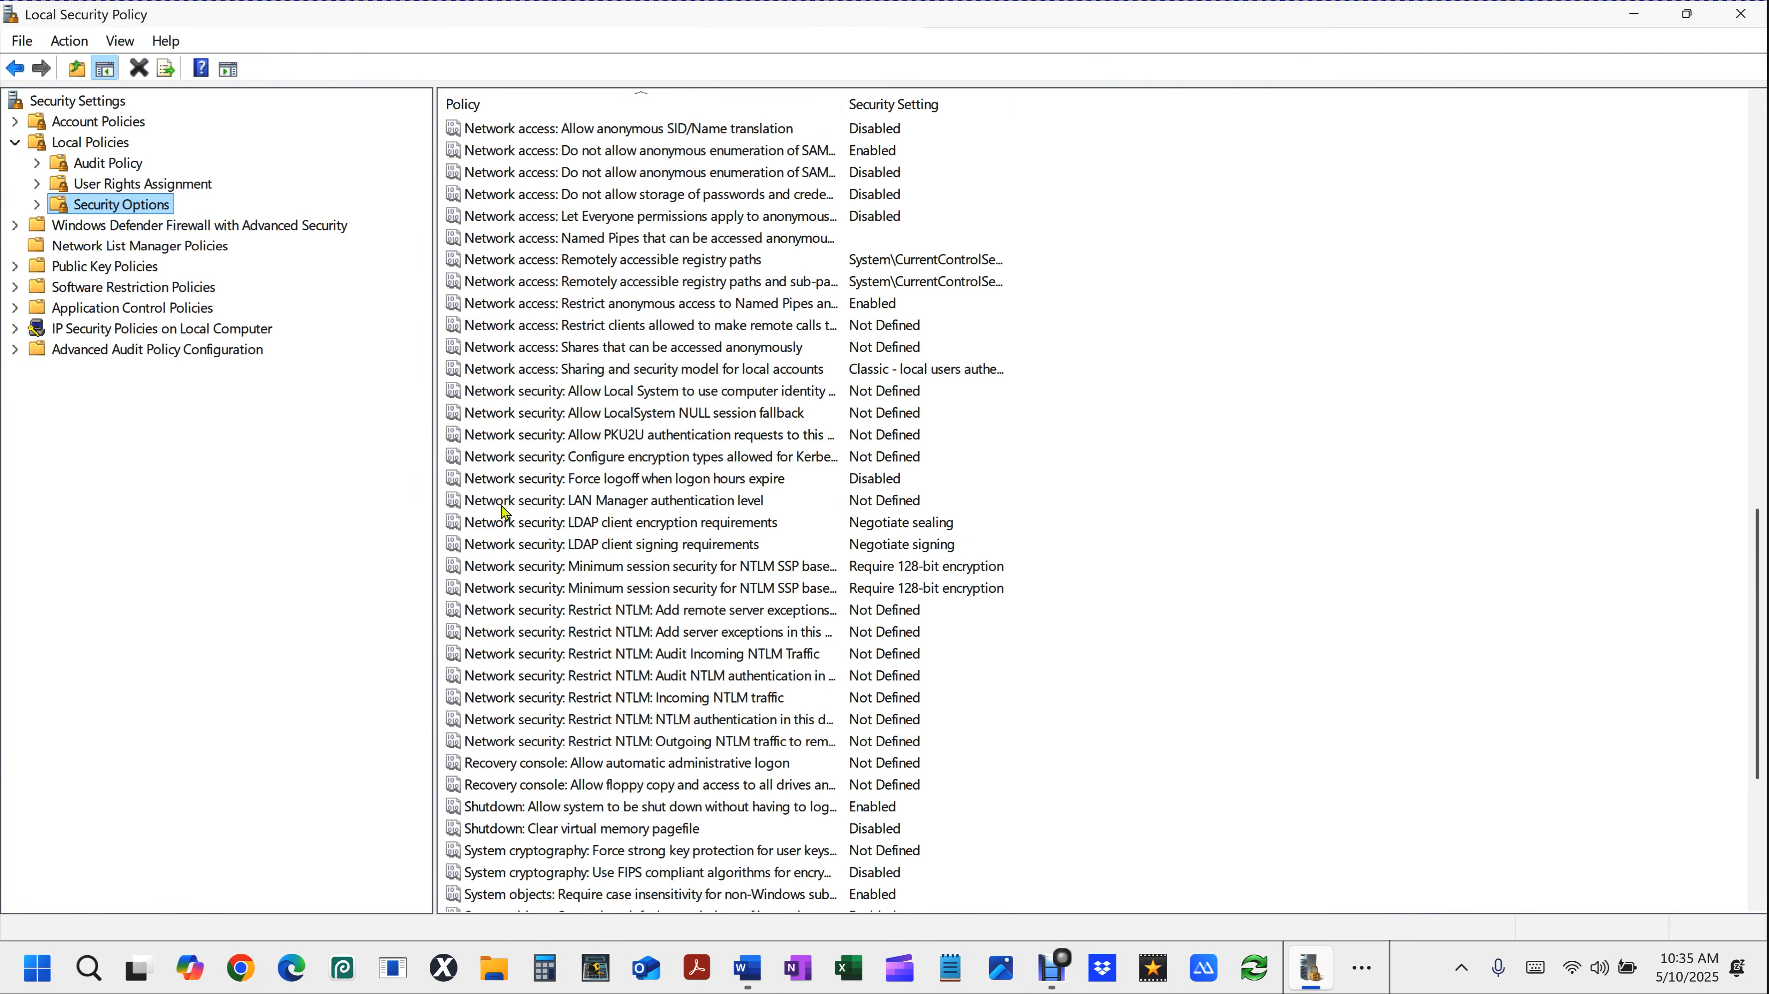
{"action": "scroll", "coordinate": [502, 508], "scroll_direction": "up", "scroll_amount": 3}
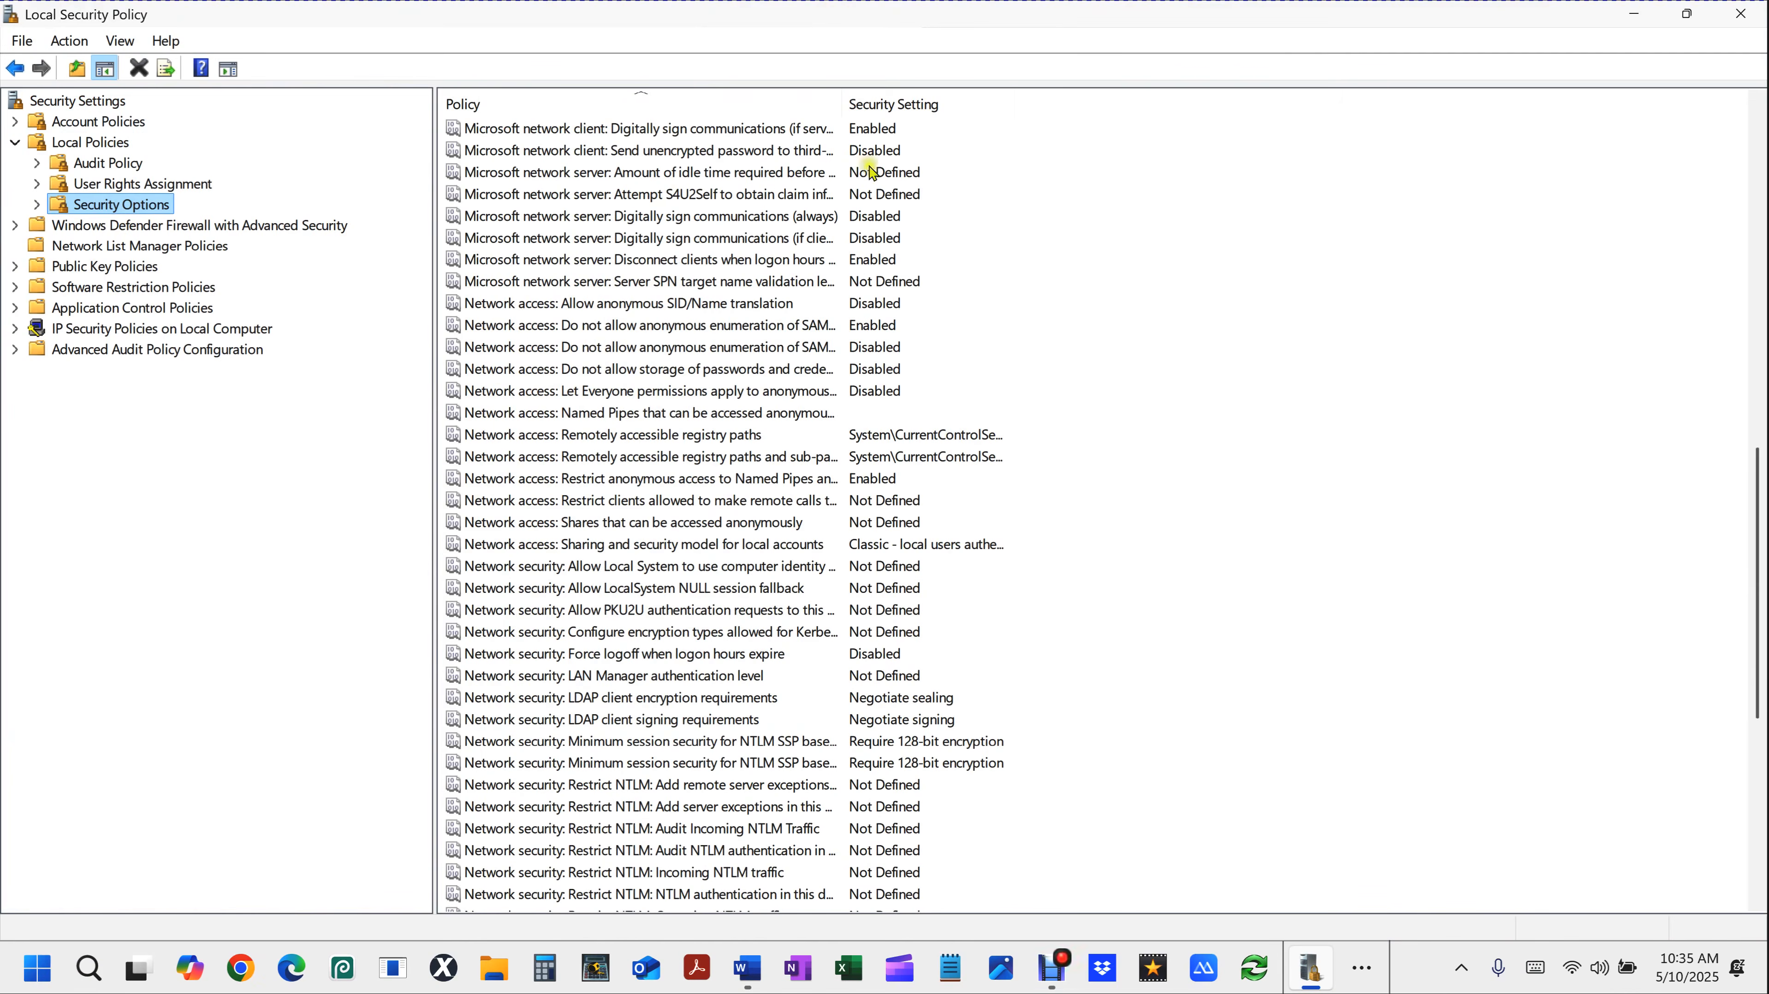
{"action": "left_click_drag", "start_coordinate": [842, 103], "coordinate": [1121, 104]}
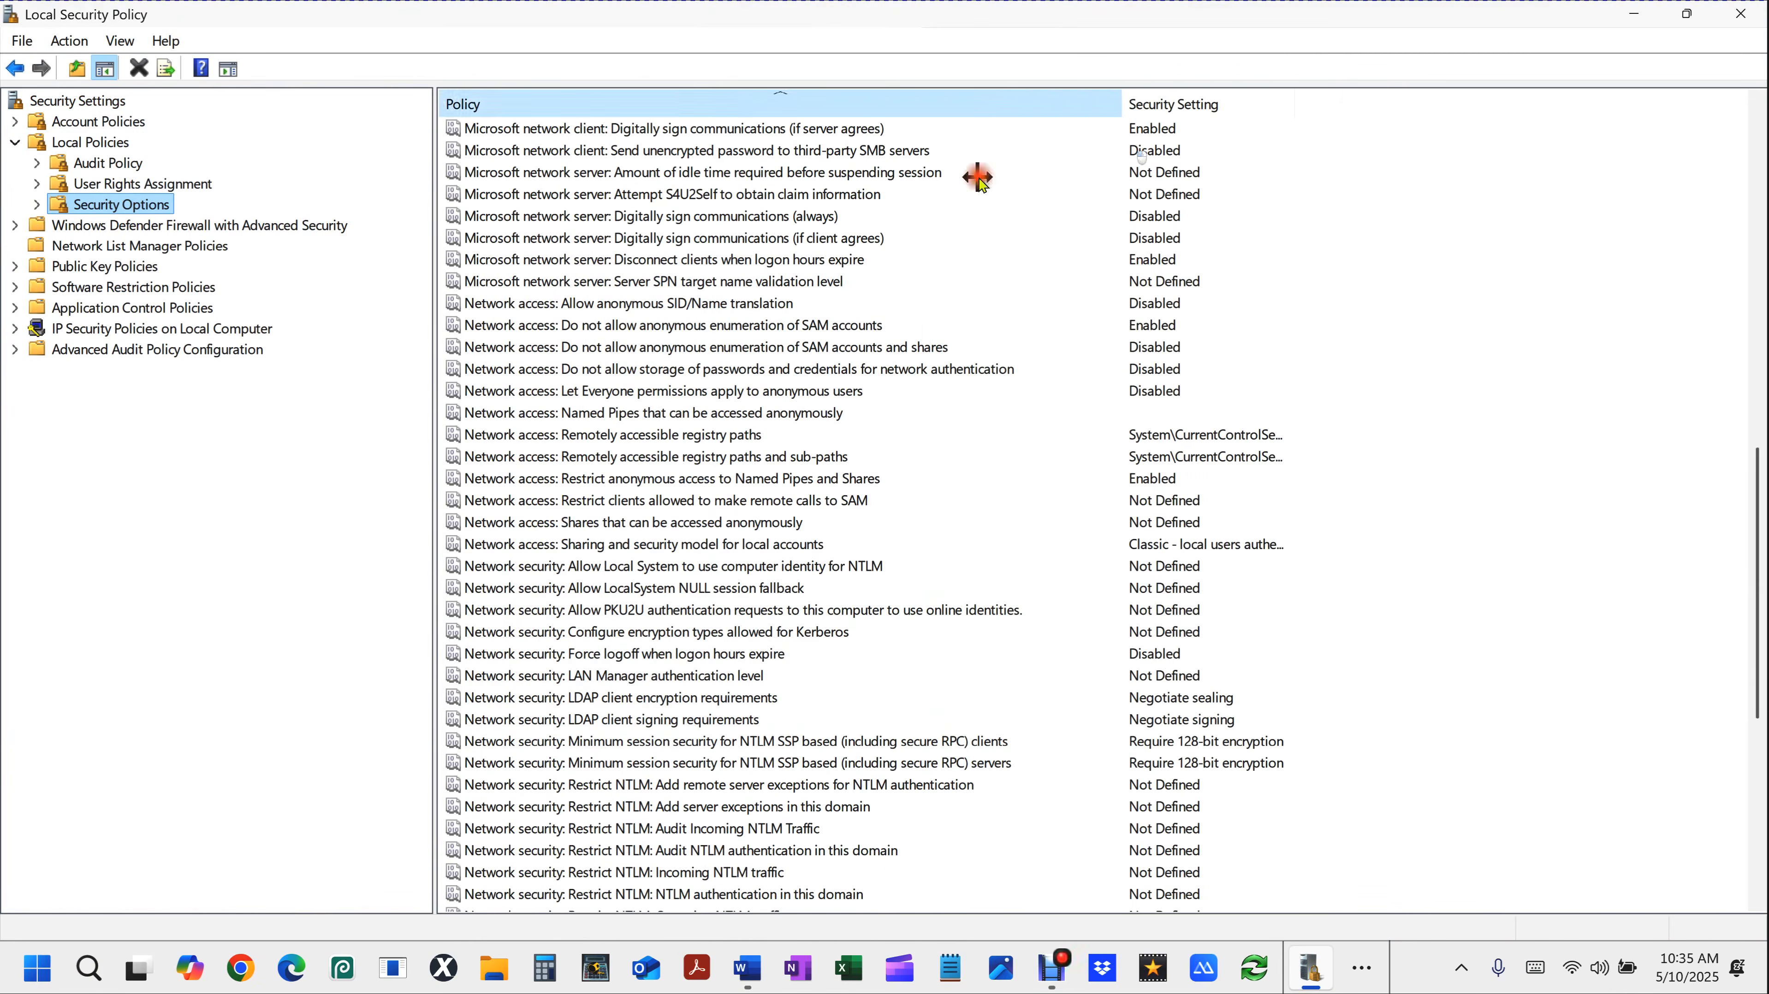
Set the policy Network access: Do not allow anonymous enumeration of SAM accounts to Disabled, and apply it.
{"action": "left_click", "coordinate": [507, 327]}
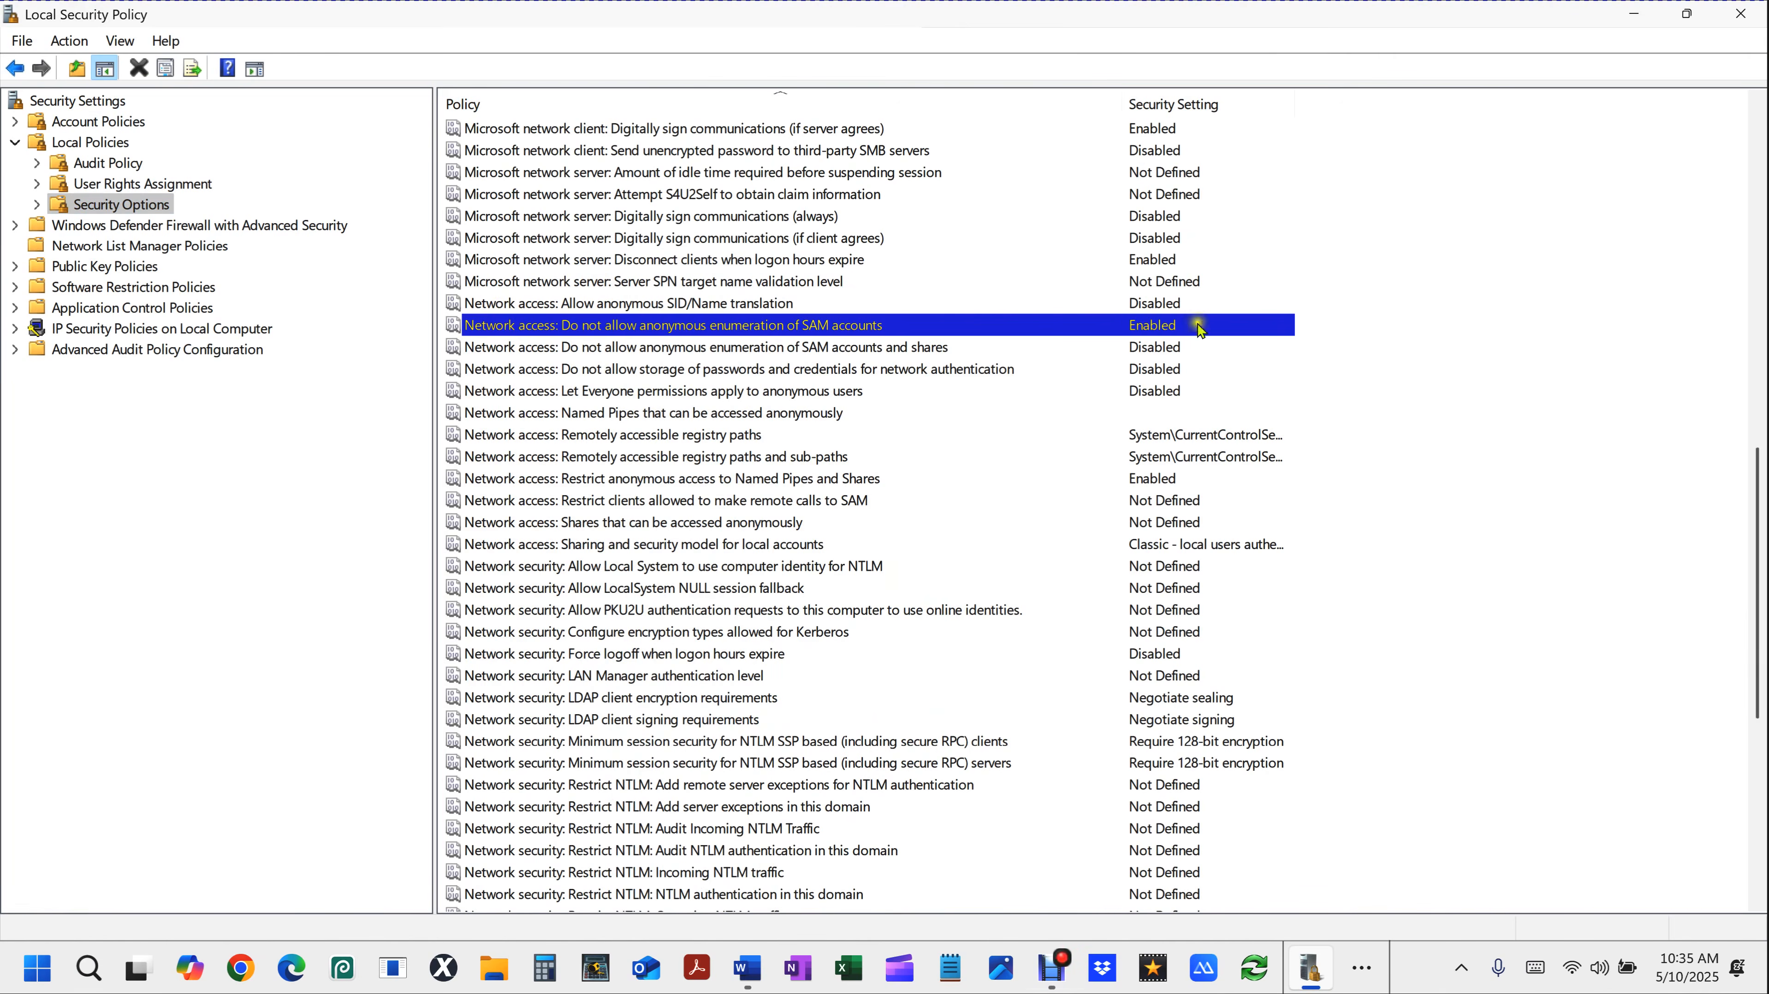
{"action": "double_click", "coordinate": [1149, 337]}
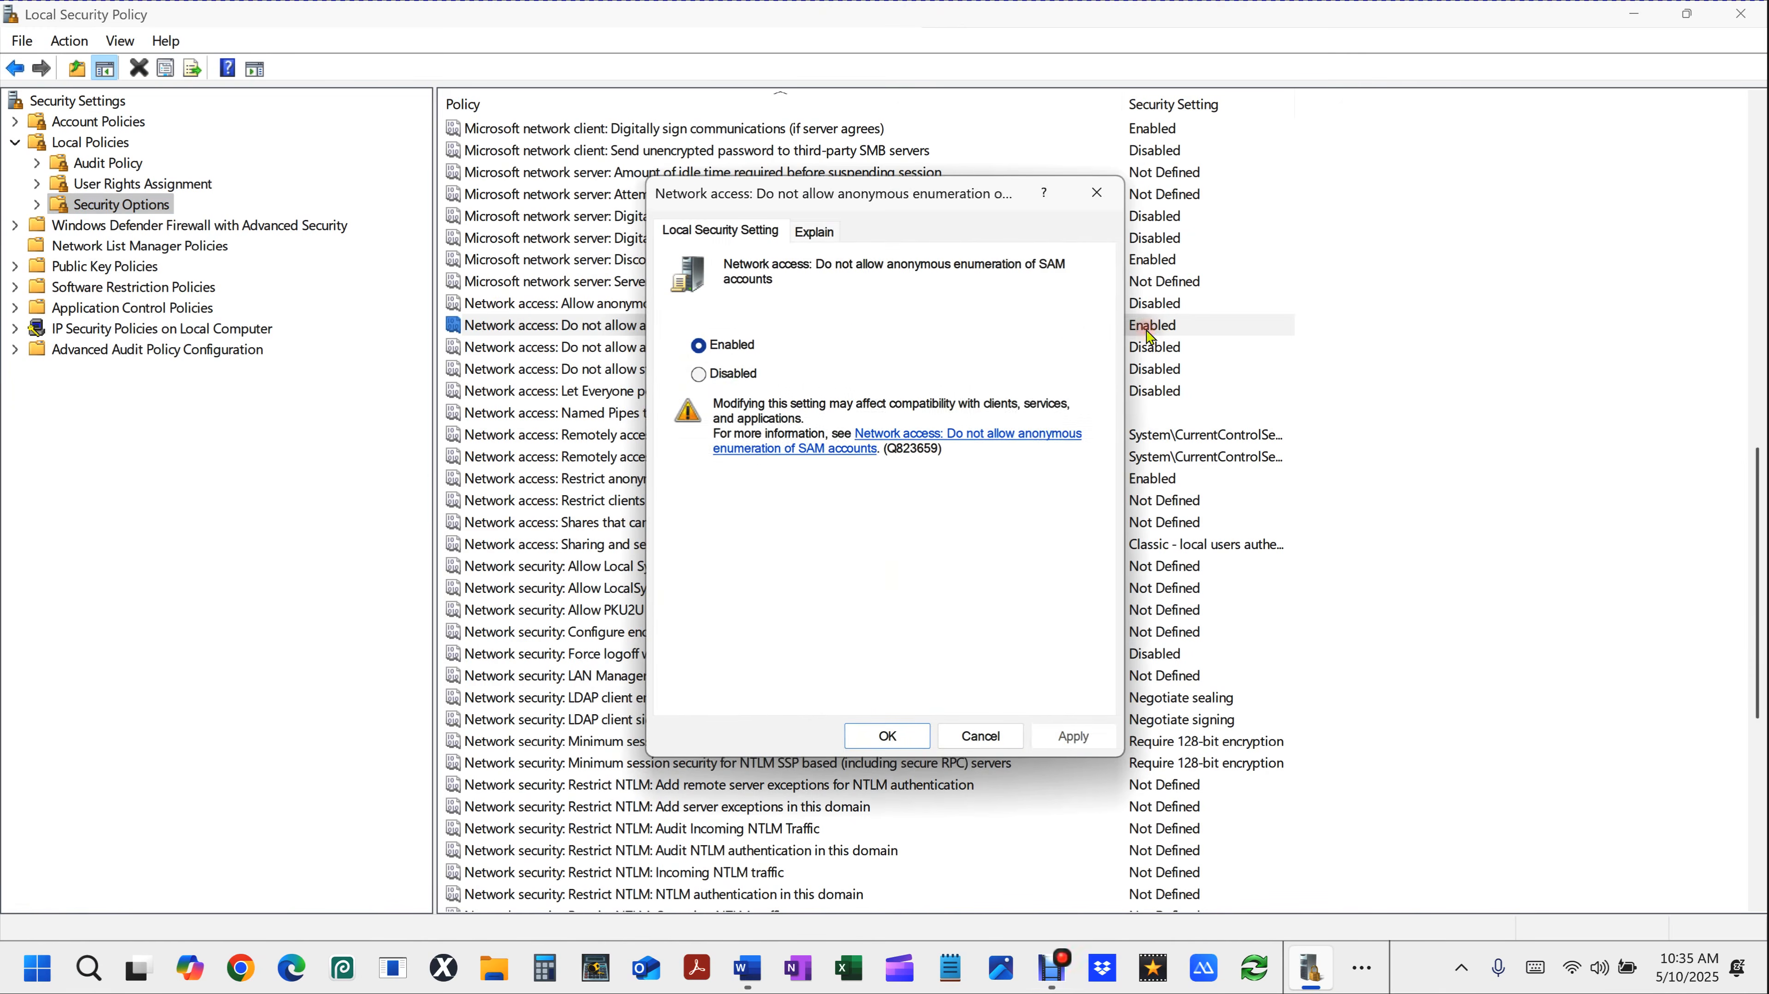
{"action": "left_click", "coordinate": [727, 374]}
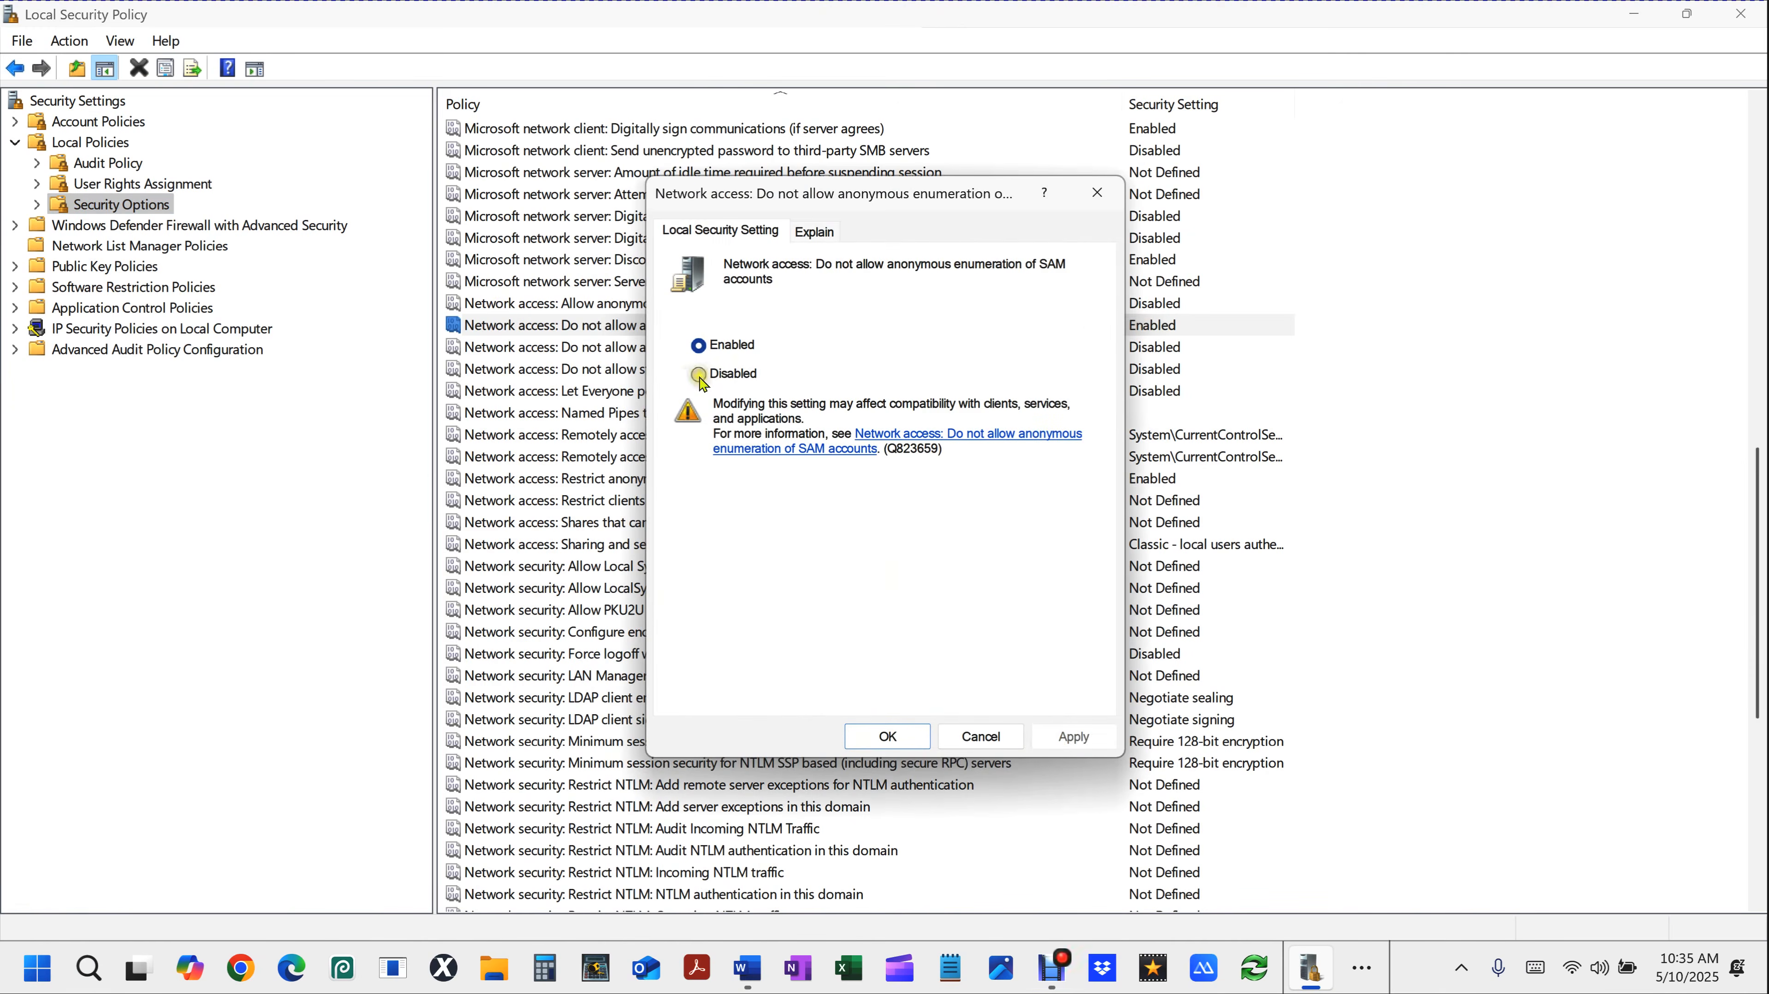
{"action": "left_click", "coordinate": [1061, 749]}
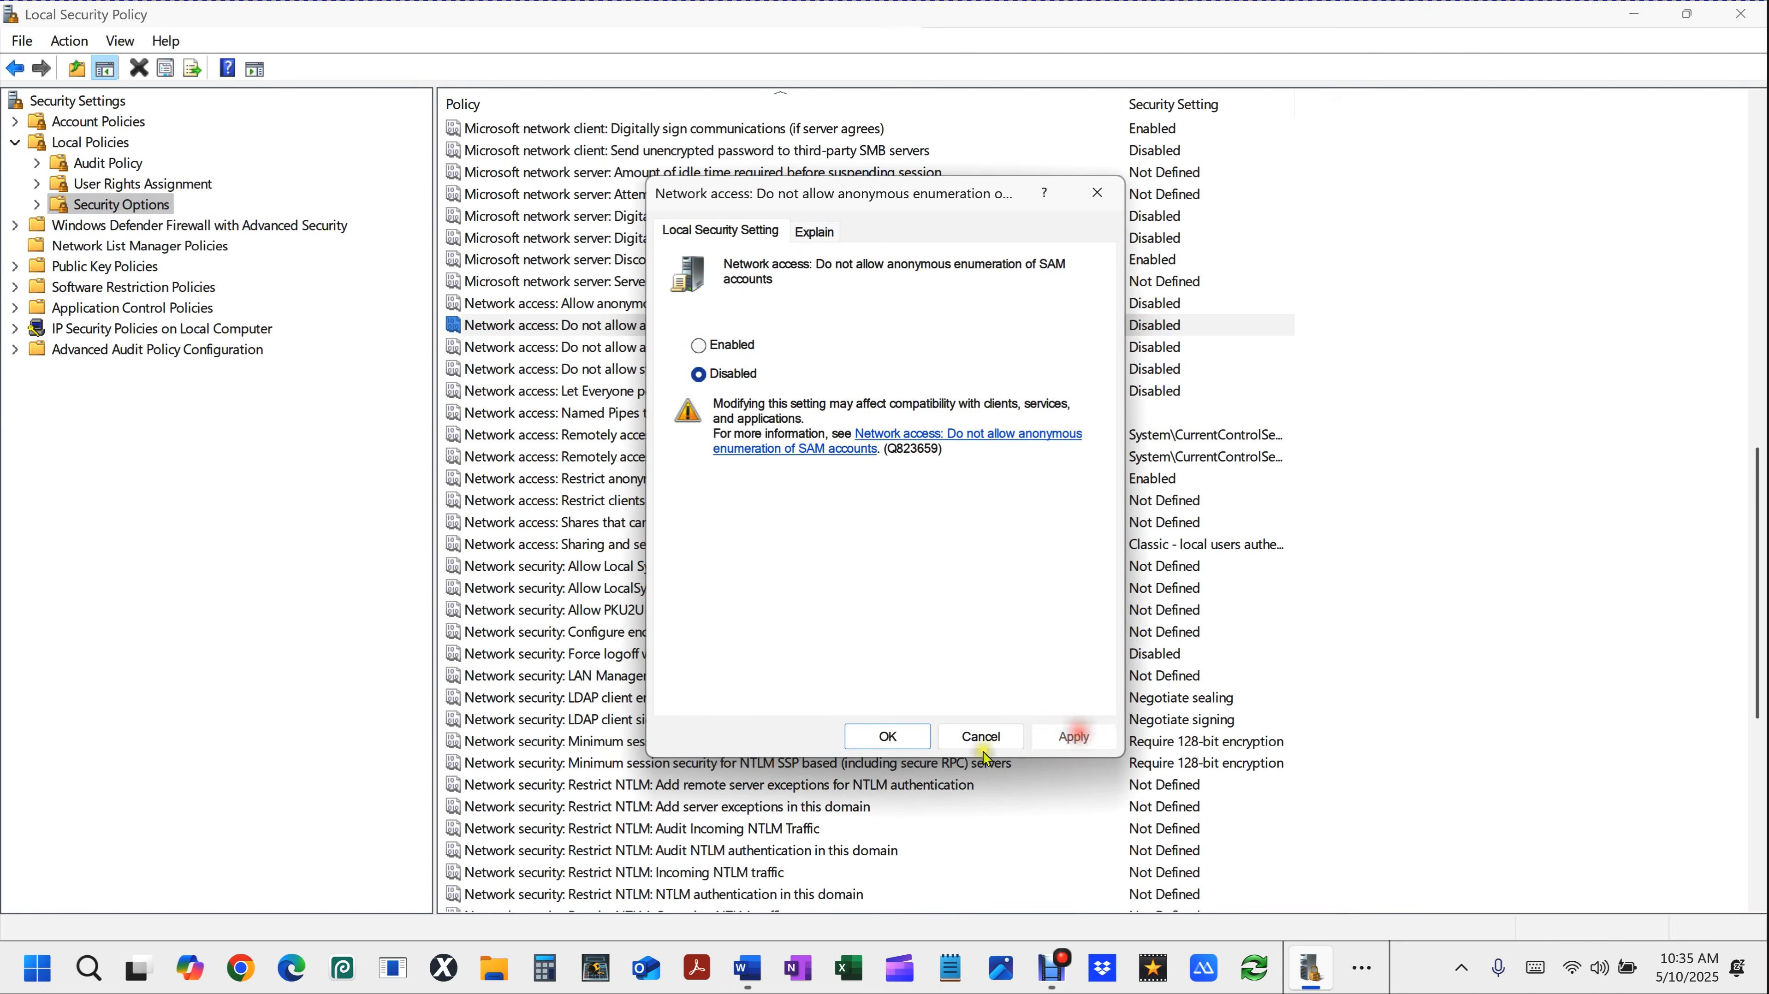
{"action": "left_click", "coordinate": [894, 744]}
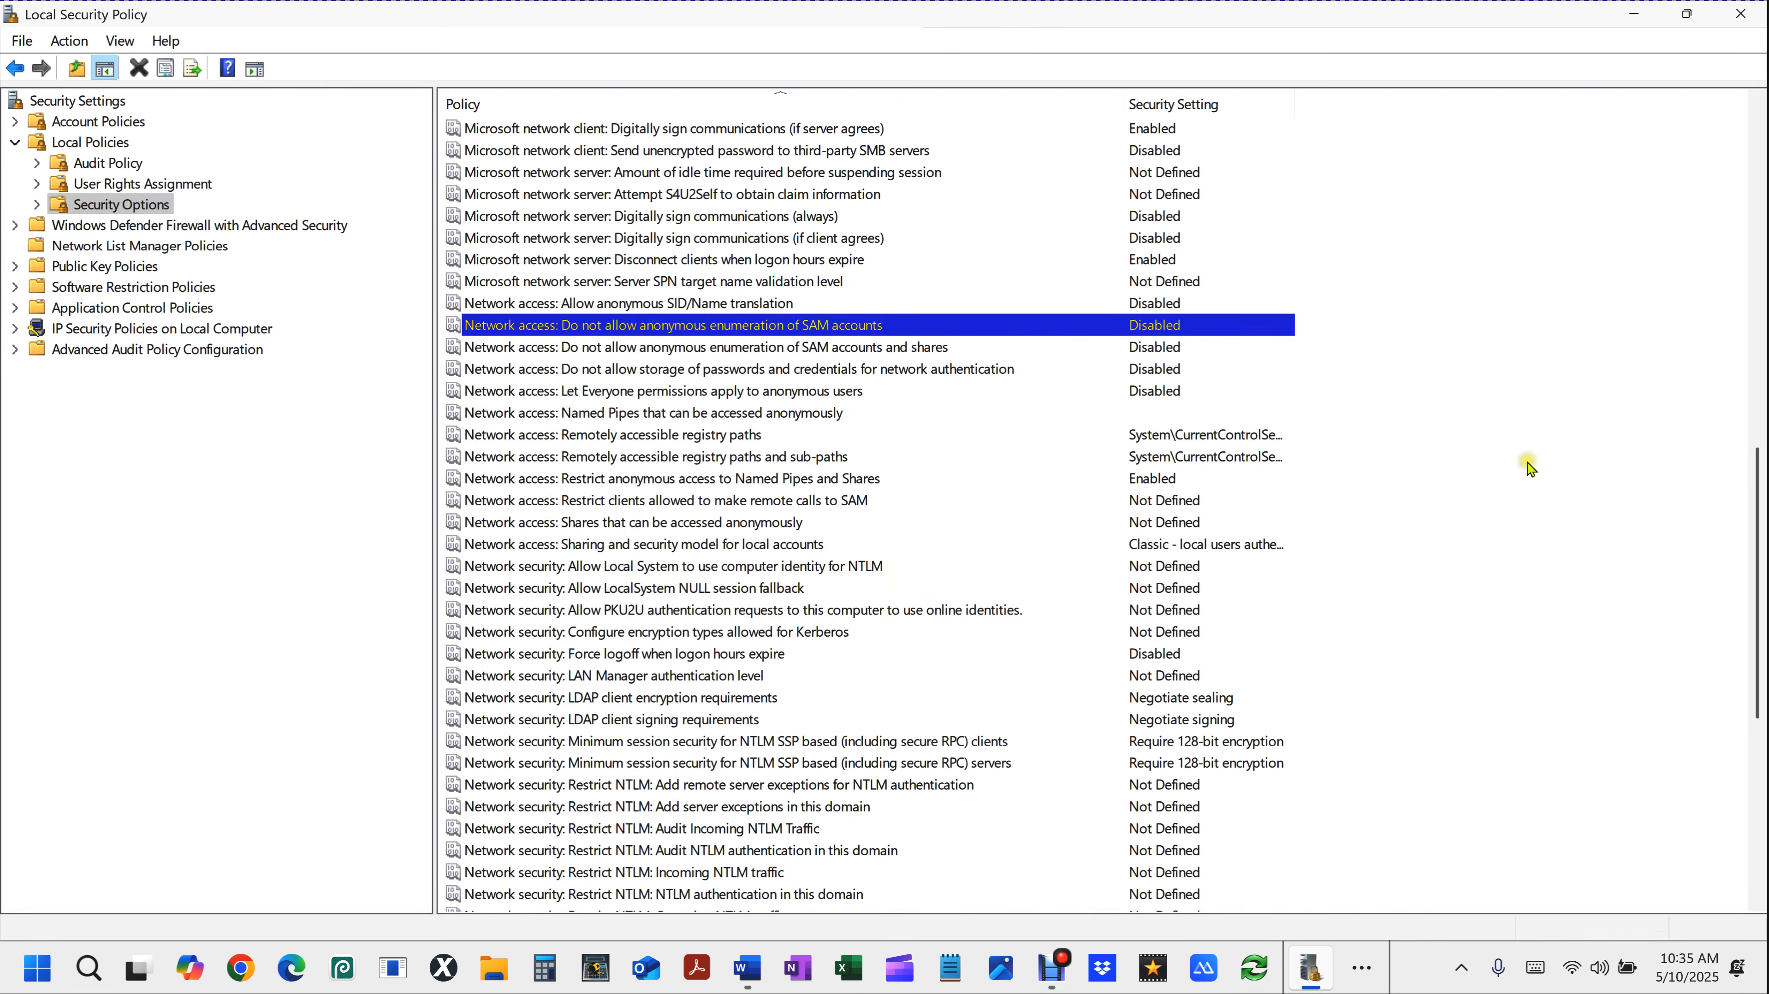
{"action": "left_click", "coordinate": [1509, 321]}
Close the security policy editor, recheck access to the shared network folder through its desktop shortcut, and close the folder.
{"action": "left_click", "coordinate": [1741, 16]}
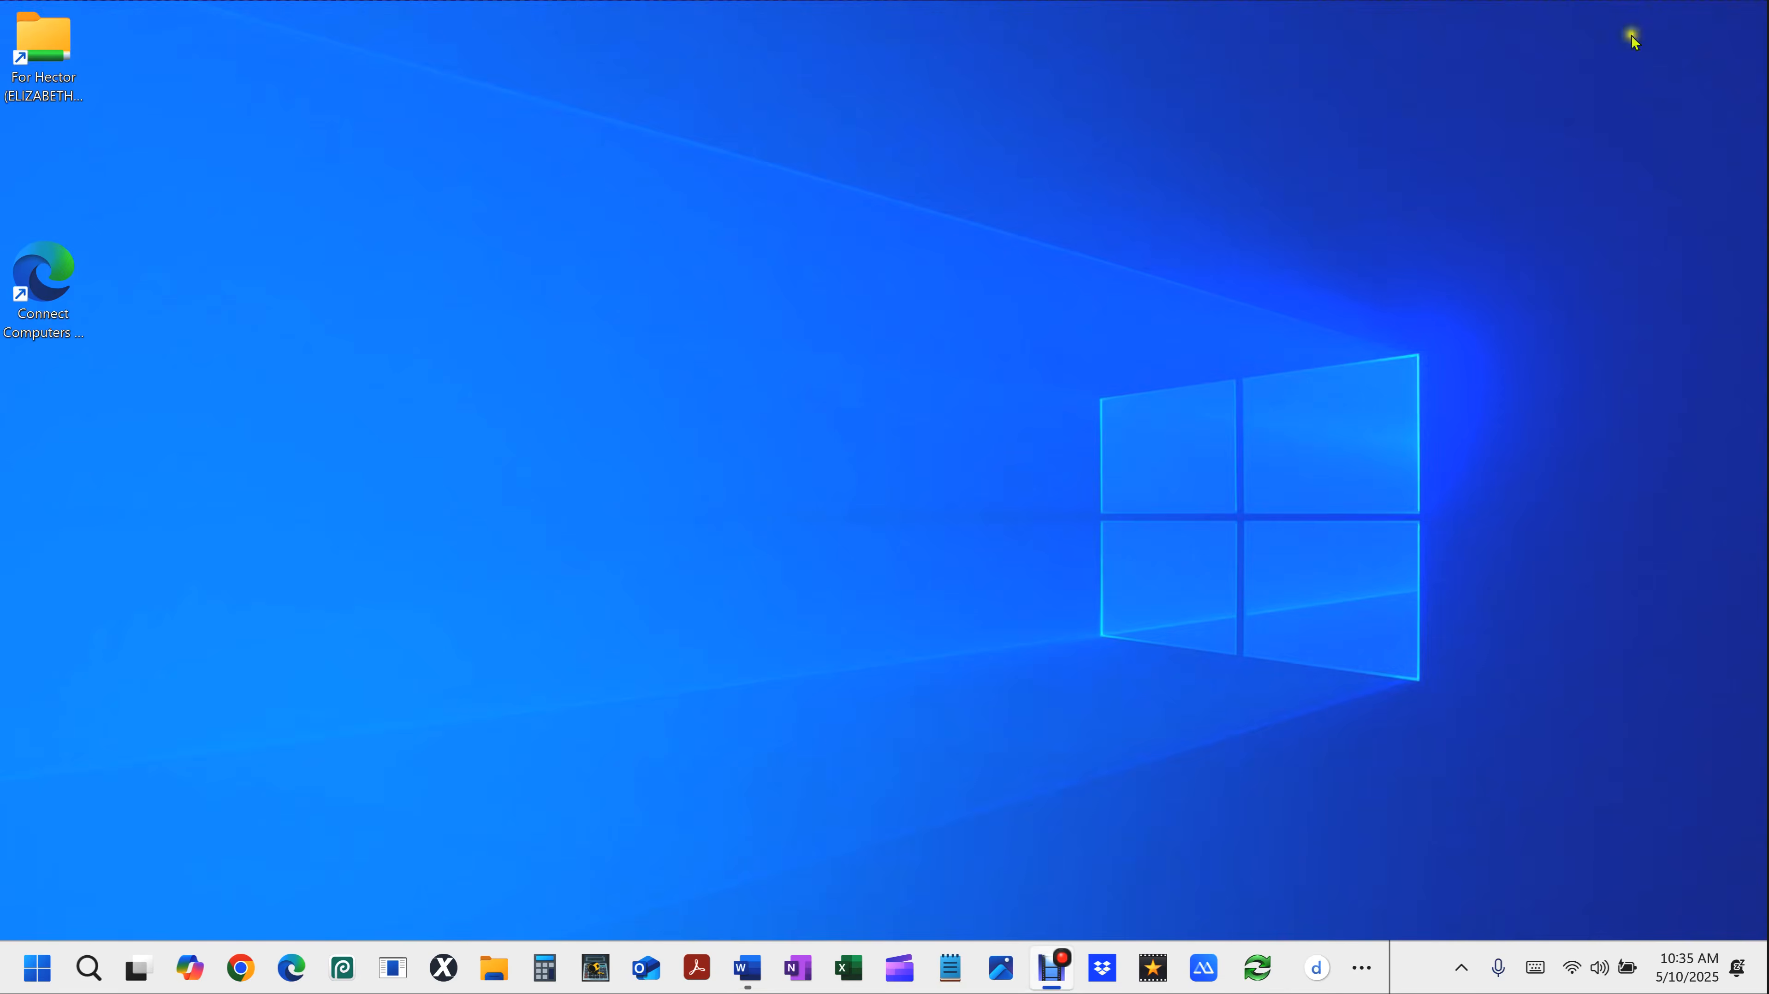
{"action": "double_click", "coordinate": [47, 36]}
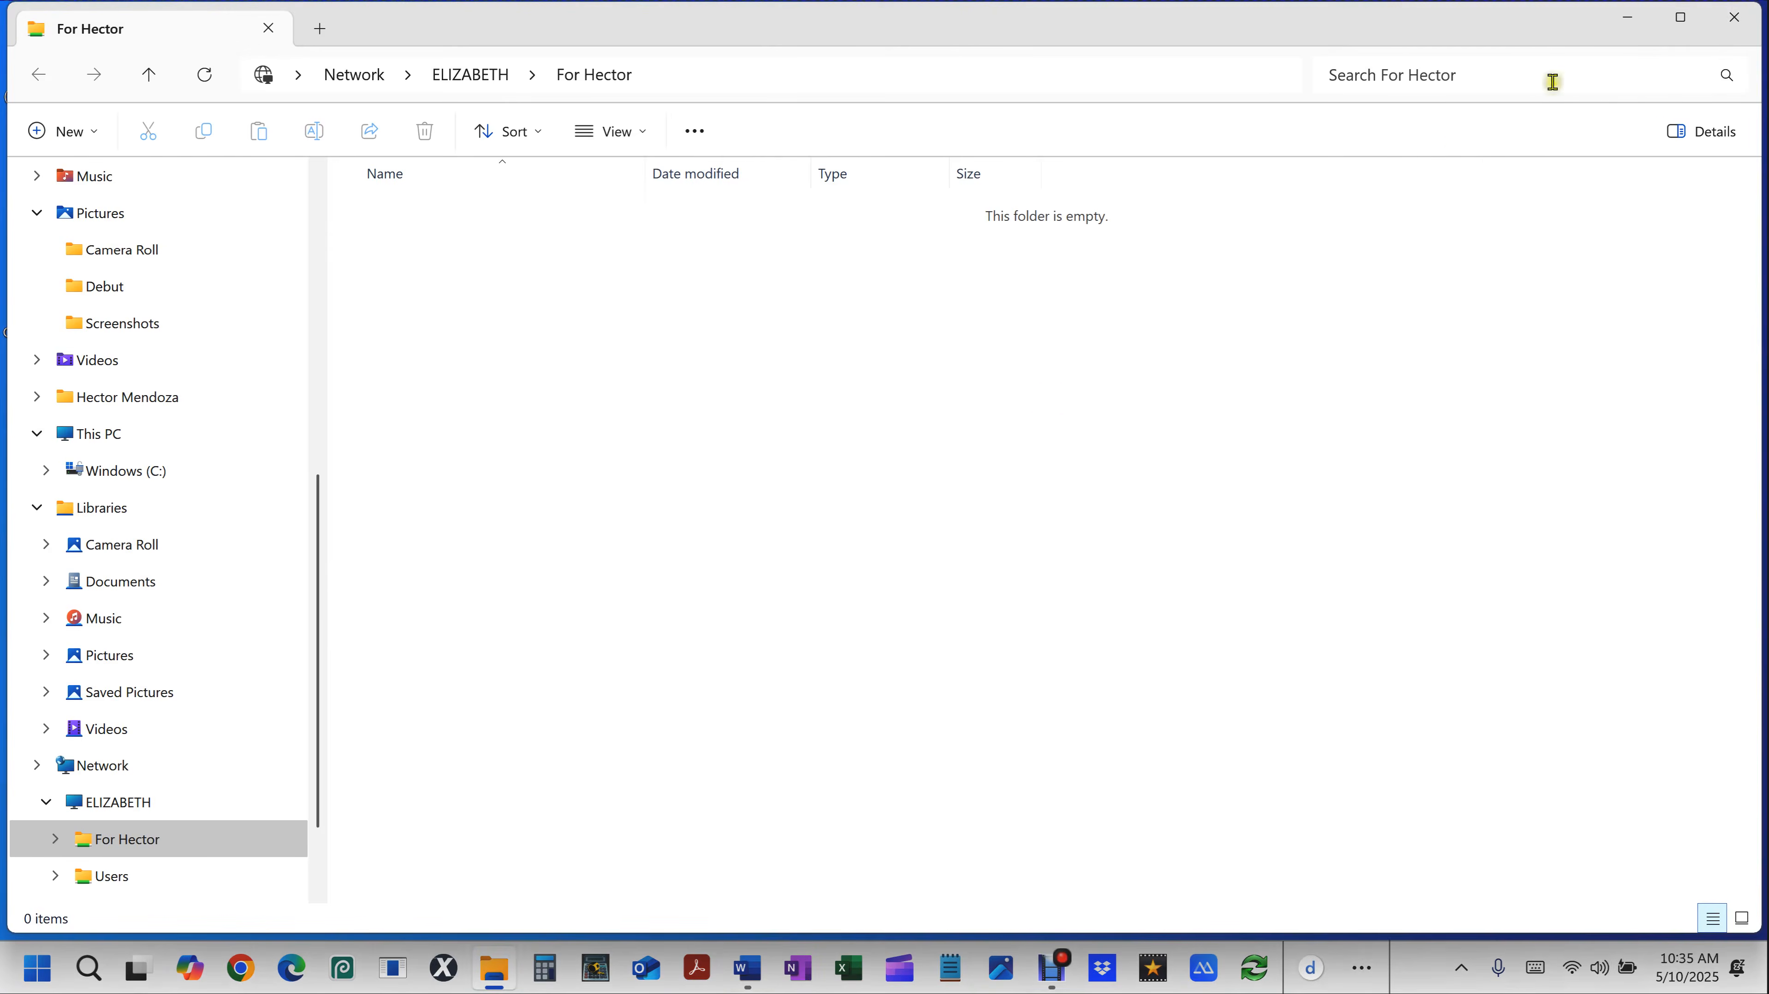
{"action": "left_click", "coordinate": [1737, 23]}
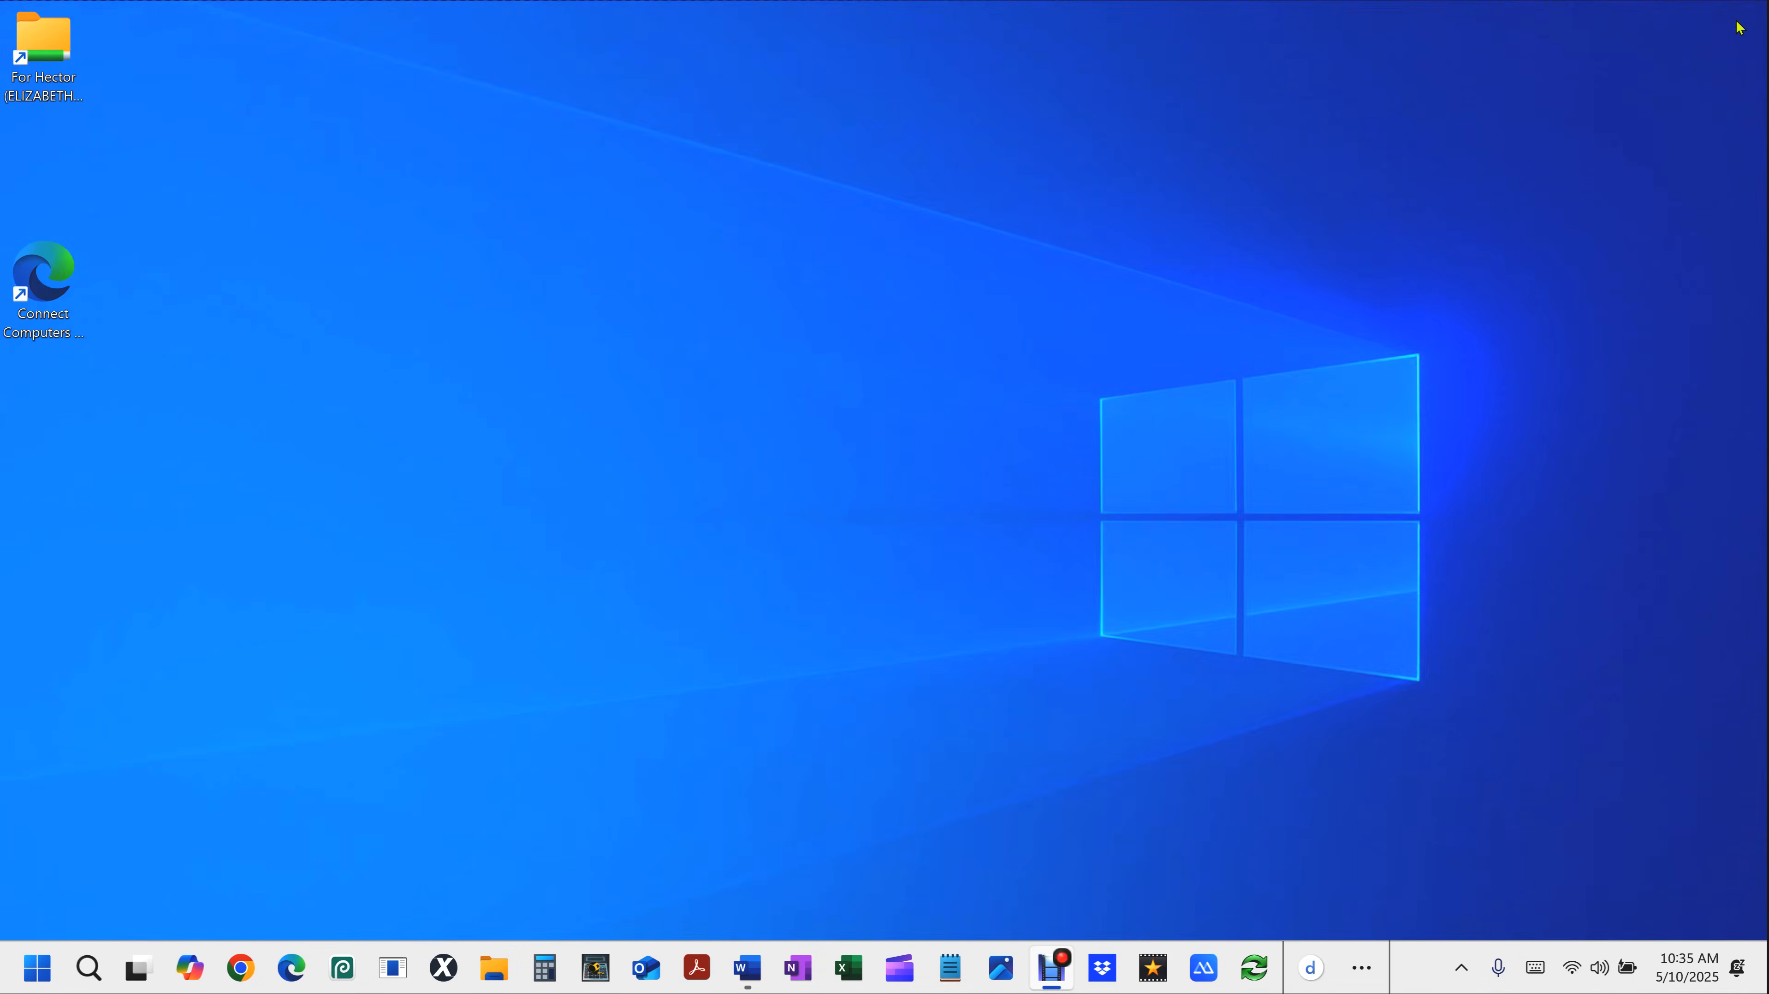